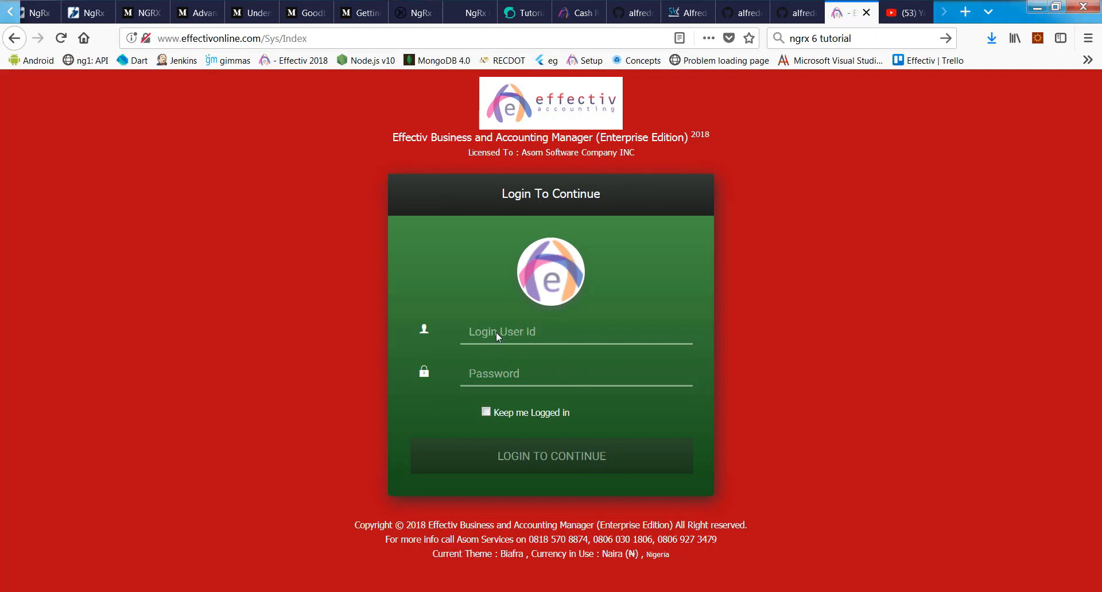
Step: Fill the Effectiv login form with a saved user ID and password from Firefox's saved logins
{"action": "left_click", "coordinate": [965, 12]}
{"action": "left_click", "coordinate": [588, 61]}
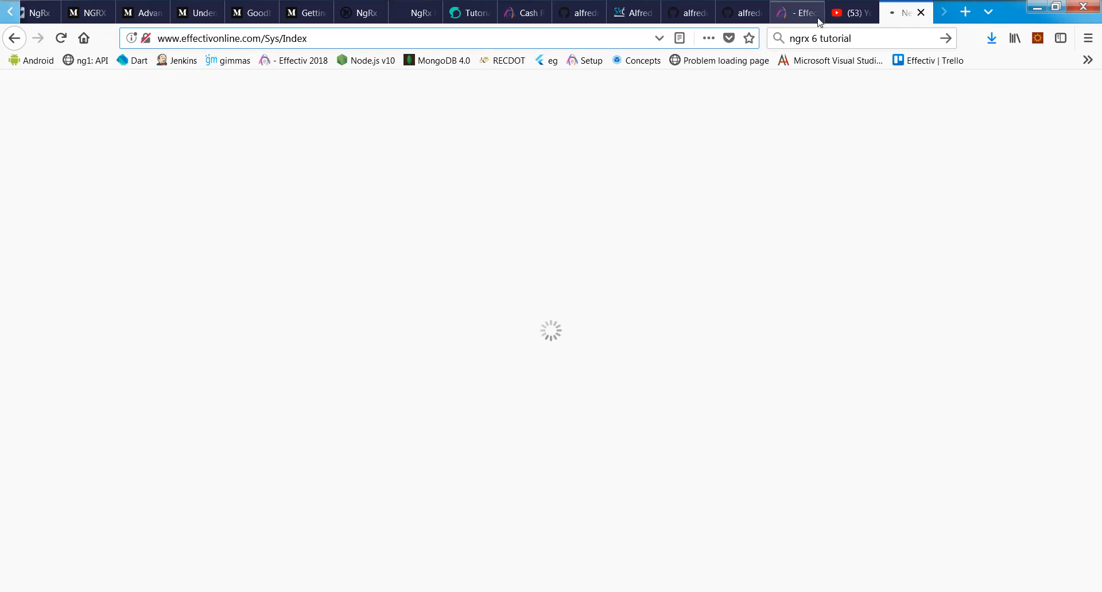
{"action": "left_click", "coordinate": [792, 14]}
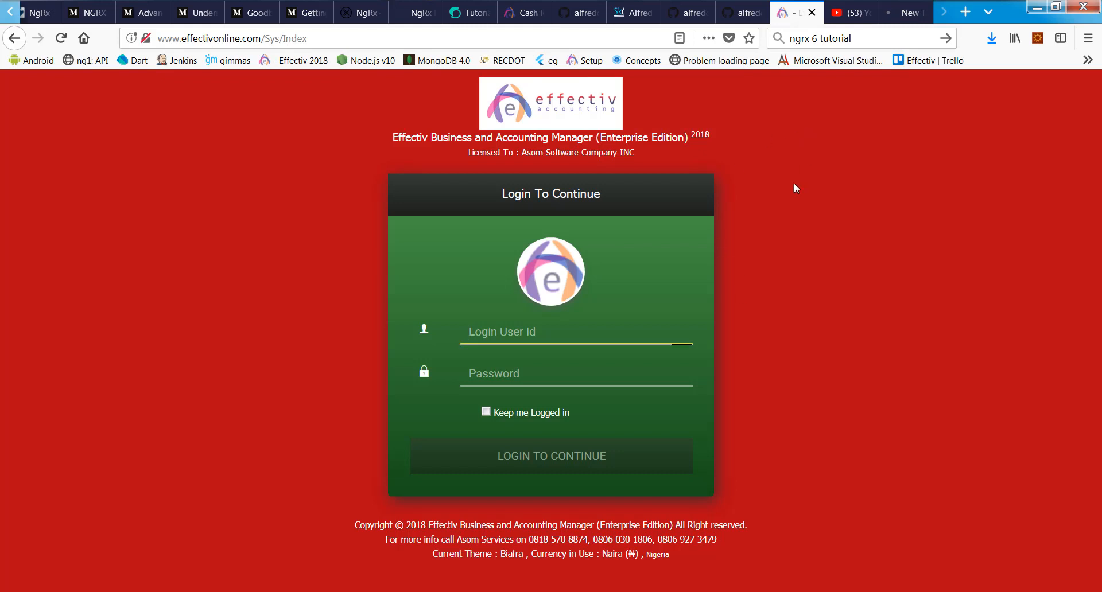
{"action": "key", "text": "Escape"}
{"action": "left_click", "coordinate": [639, 219]}
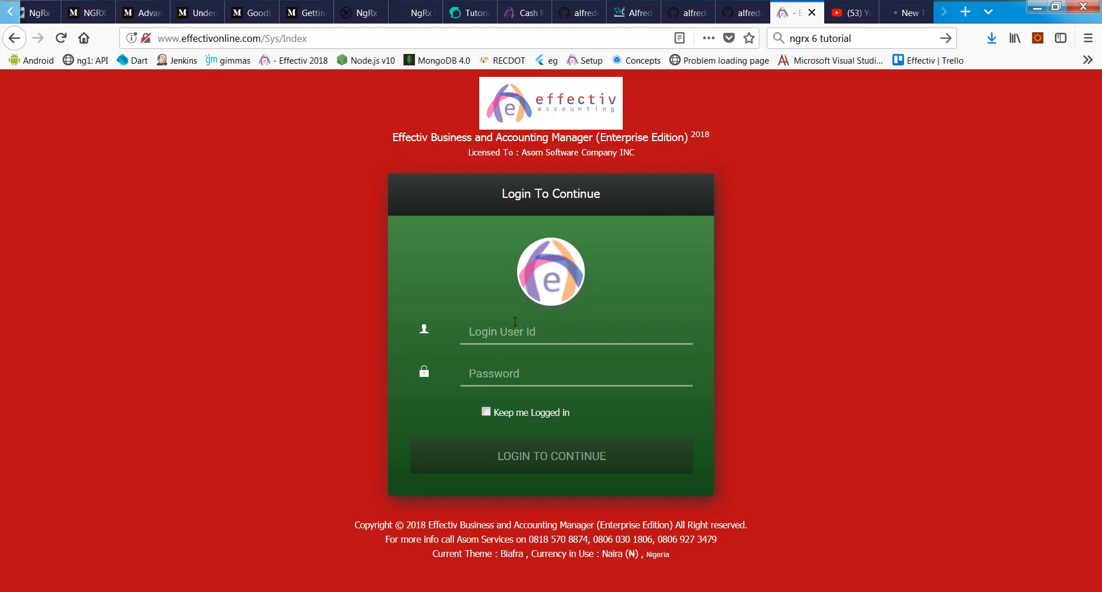
{"action": "left_click", "coordinate": [496, 324]}
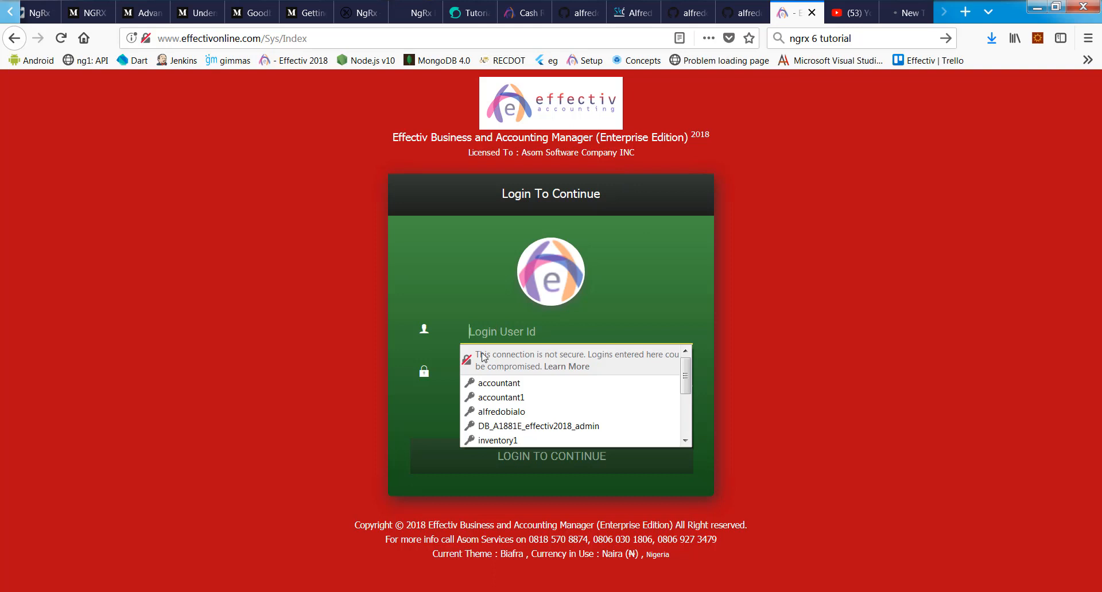
{"action": "left_click", "coordinate": [515, 412]}
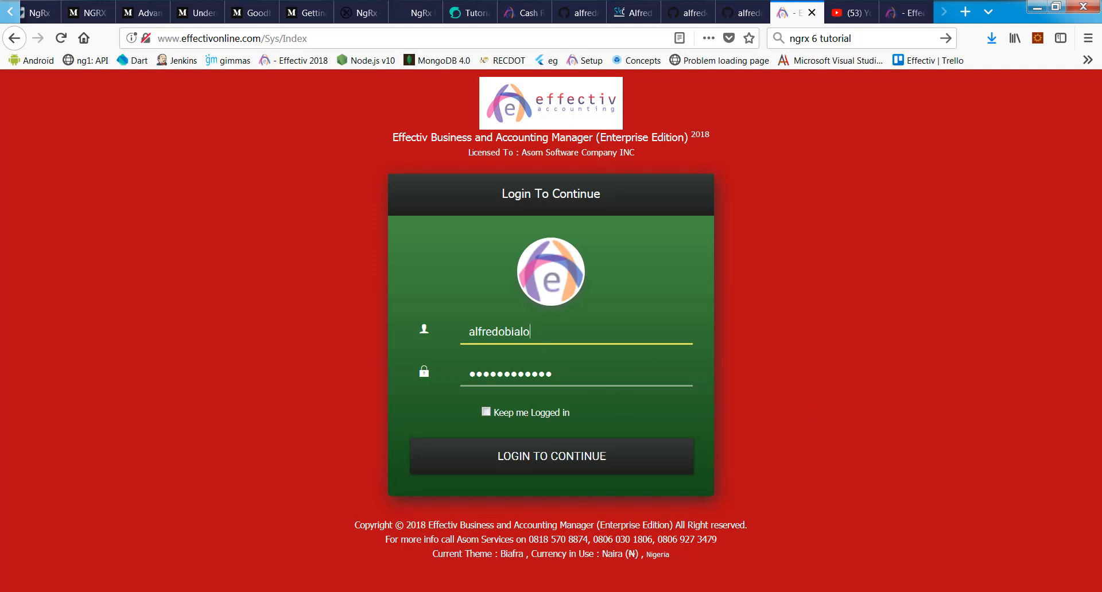
Step: Log in and scroll through the dashboard's sales, expenses, cash, bank, payables and receivables cards
{"action": "left_click", "coordinate": [563, 454]}
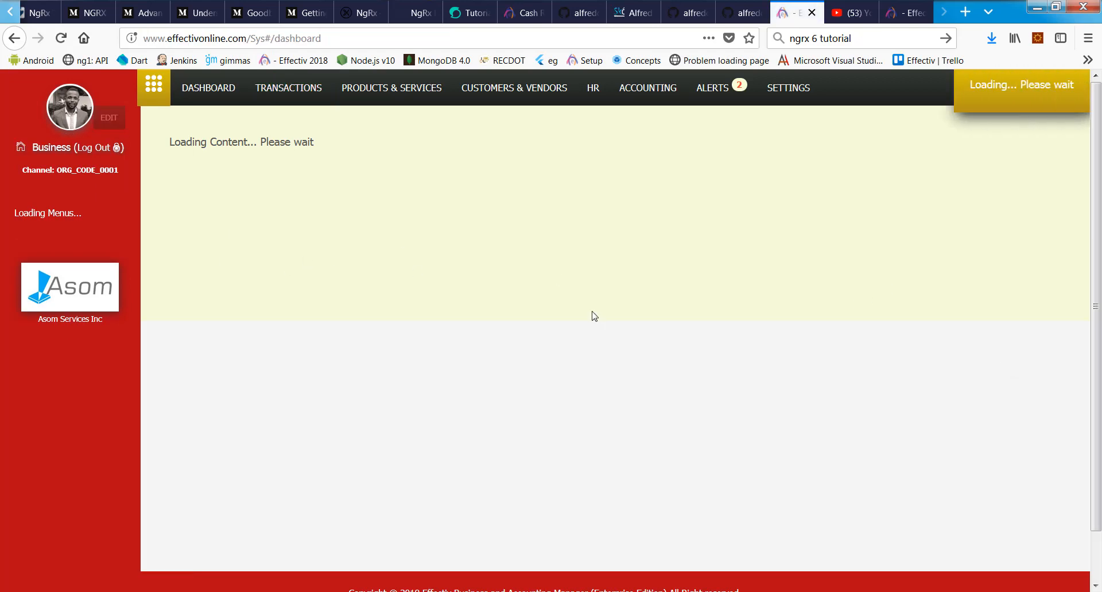
{"action": "scroll", "coordinate": [574, 310], "scroll_direction": "down", "scroll_amount": 3}
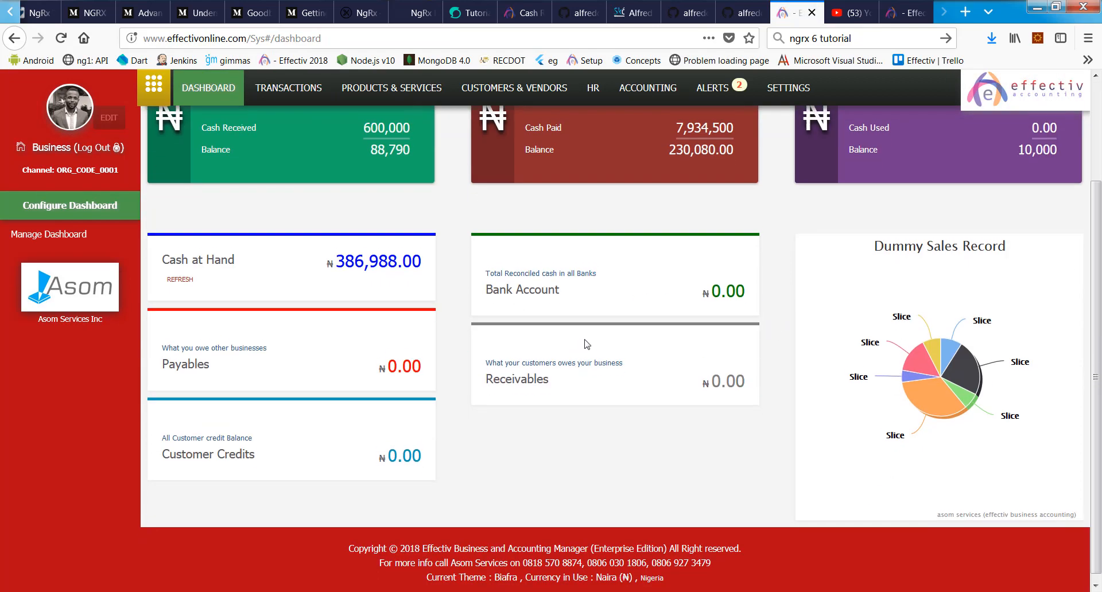
{"action": "scroll", "coordinate": [829, 372], "scroll_direction": "down", "scroll_amount": 3}
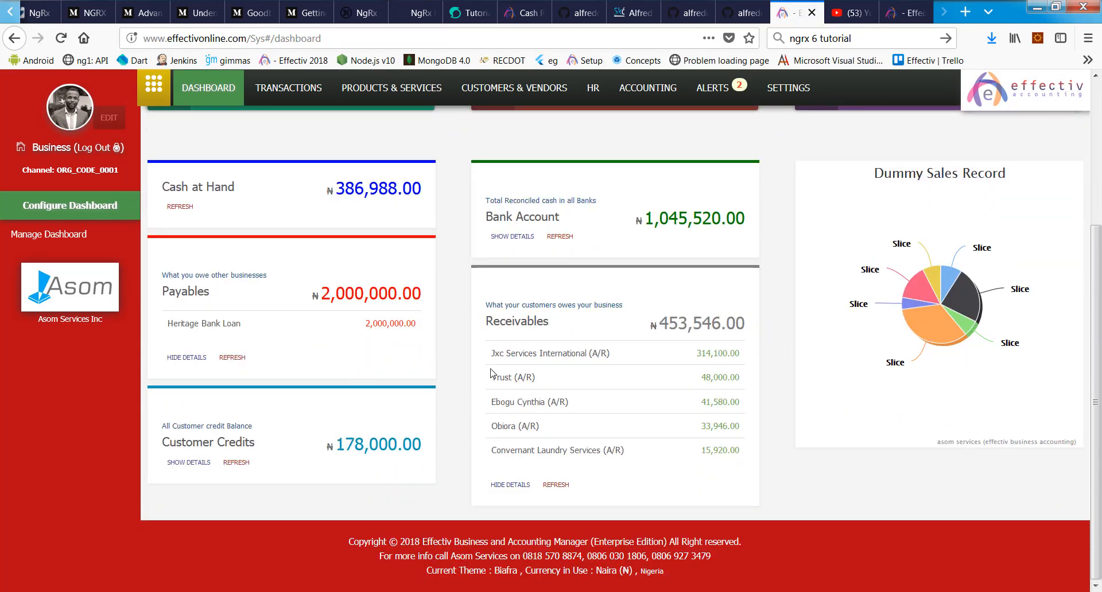
{"action": "scroll", "coordinate": [698, 329], "scroll_direction": "up", "scroll_amount": 3}
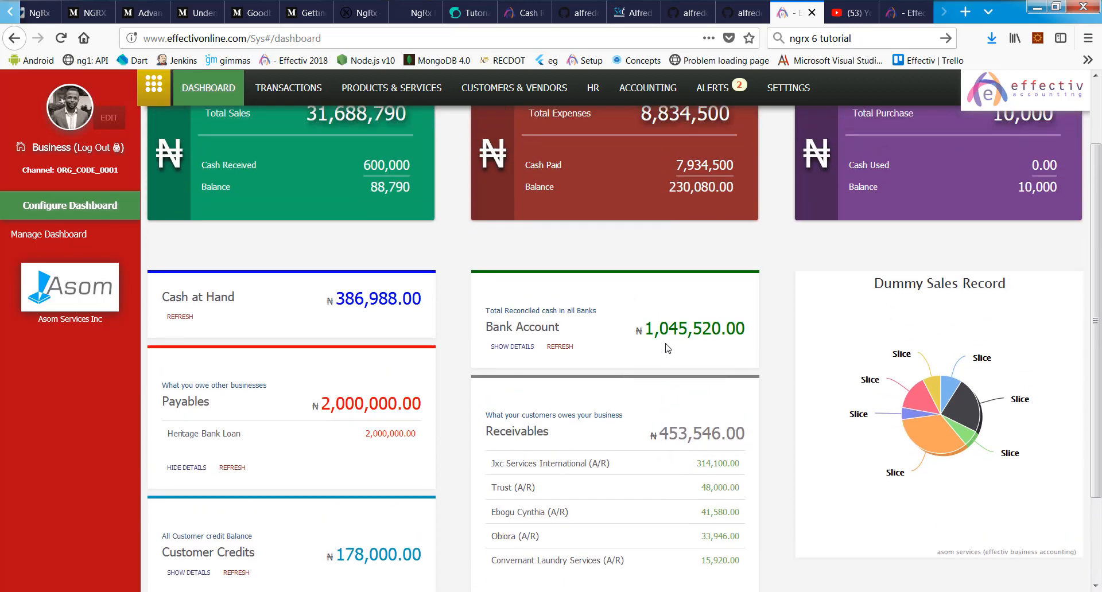
{"action": "scroll", "coordinate": [756, 381], "scroll_direction": "up", "scroll_amount": 2}
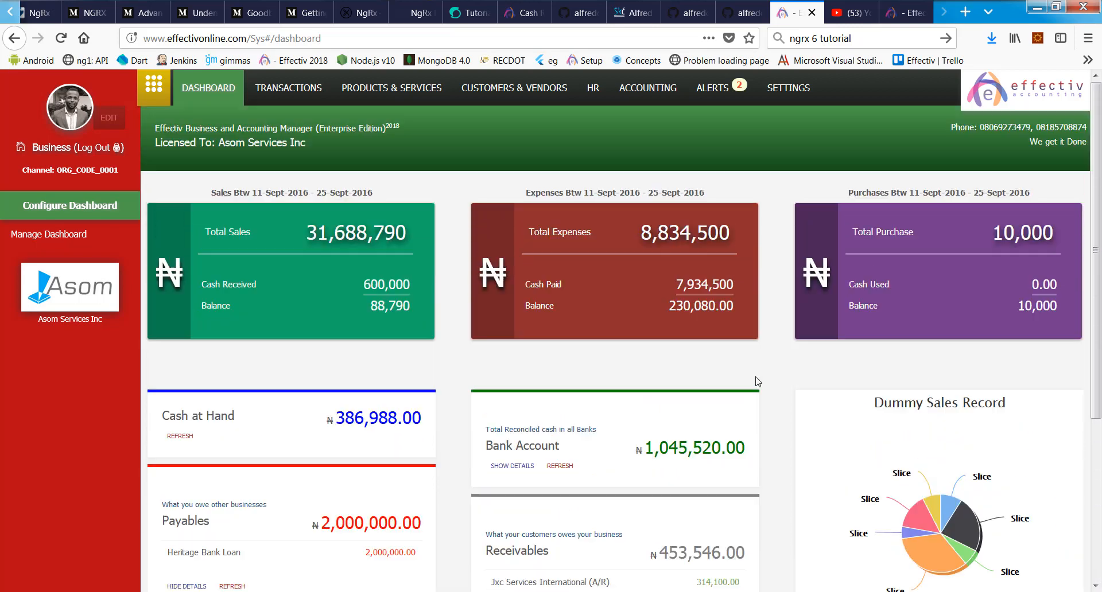
{"action": "scroll", "coordinate": [758, 381], "scroll_direction": "down", "scroll_amount": 2}
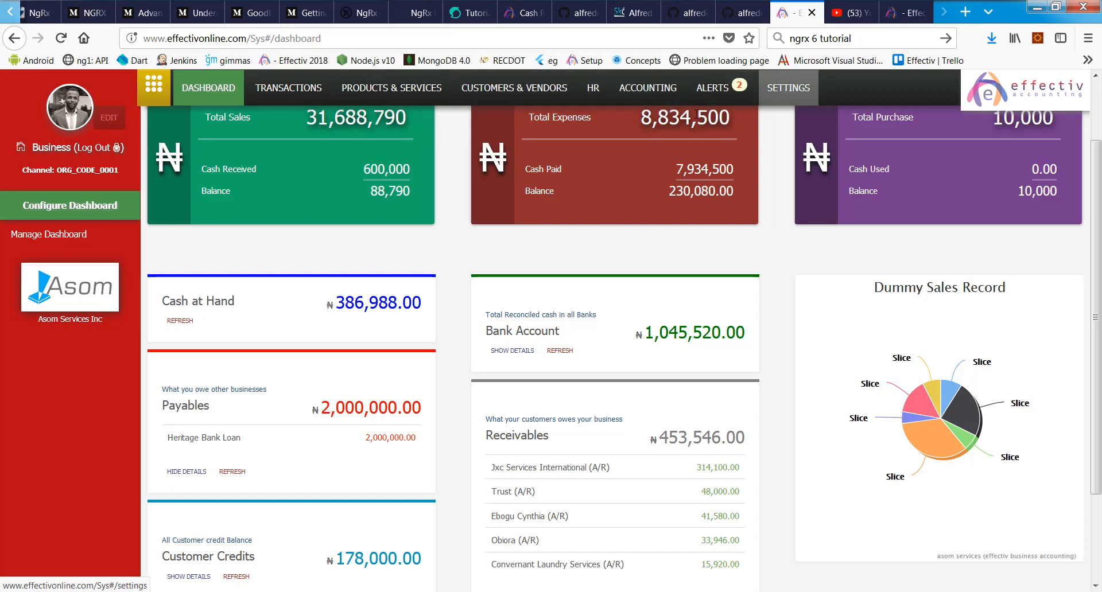
{"action": "scroll", "coordinate": [402, 132], "scroll_direction": "up", "scroll_amount": 3}
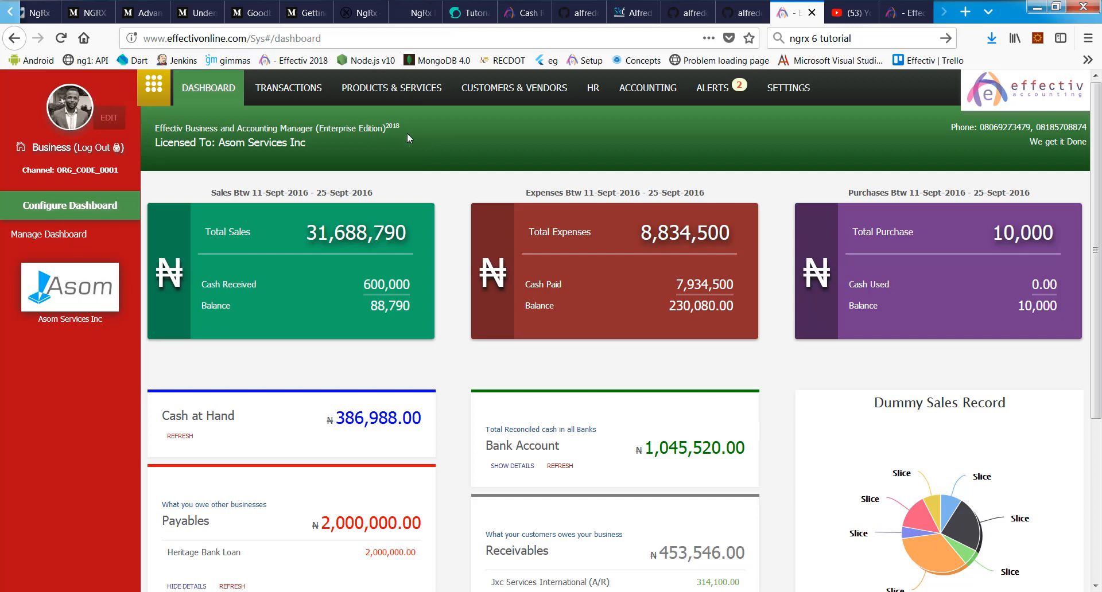
Step: Show the Sales Transaction list for 2018 (34 invoices and estimates) and scroll through it
{"action": "left_click", "coordinate": [284, 88]}
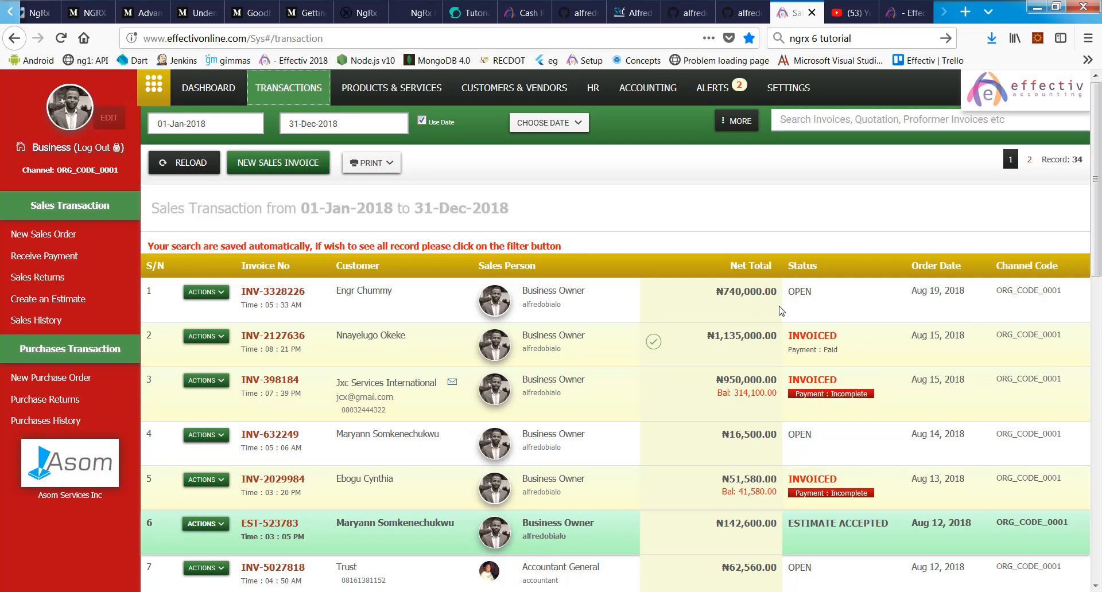
{"action": "left_click", "coordinate": [910, 12]}
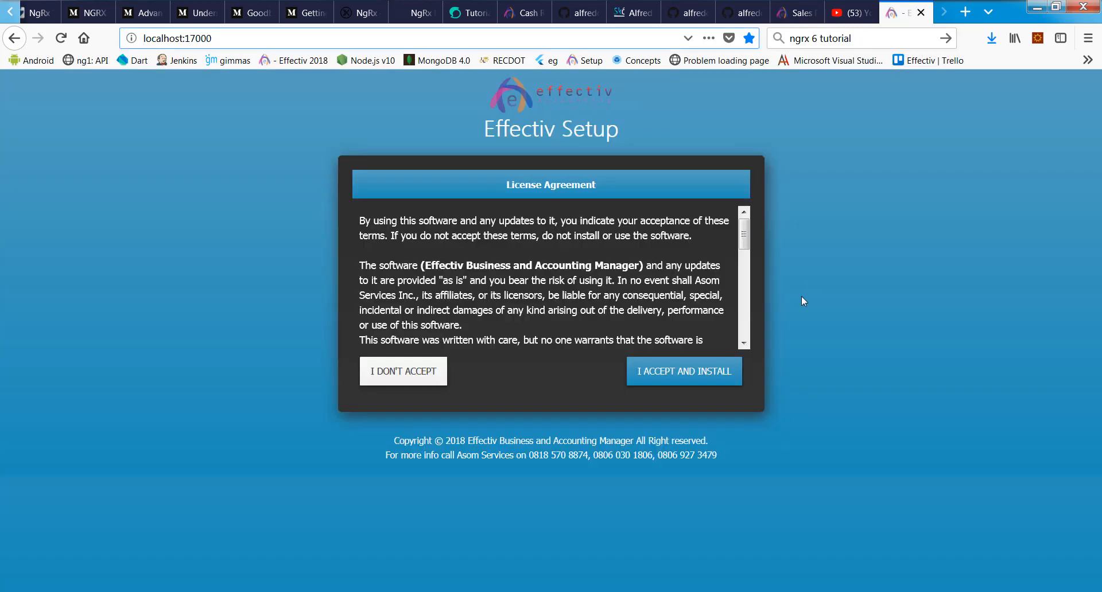
{"action": "left_click", "coordinate": [788, 16]}
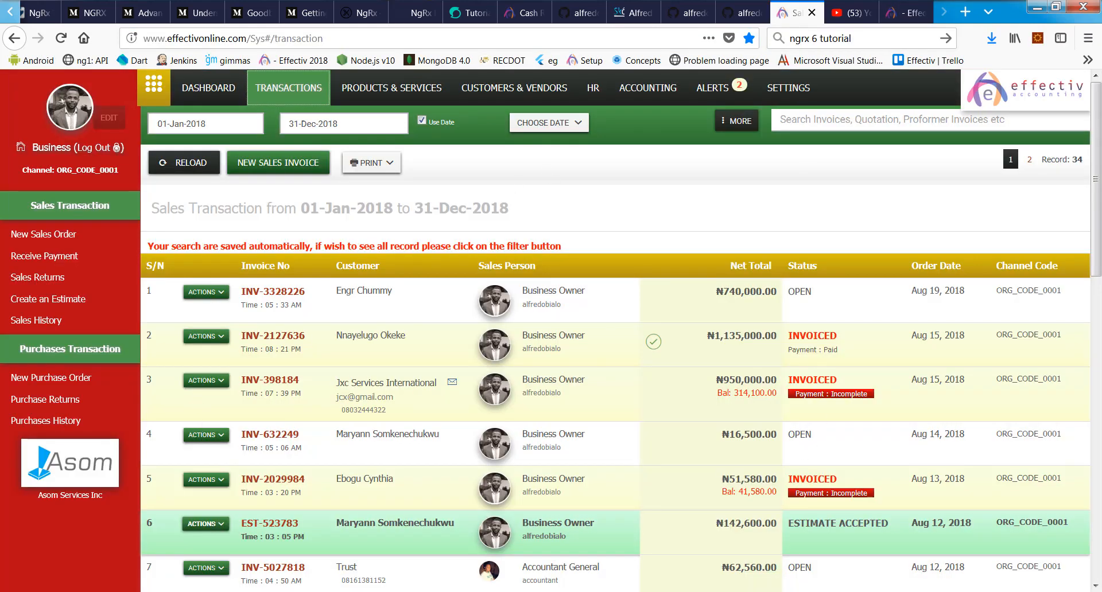
{"action": "scroll", "coordinate": [686, 256], "scroll_direction": "down", "scroll_amount": 4}
{"action": "scroll", "coordinate": [687, 255], "scroll_direction": "down", "scroll_amount": 10}
{"action": "scroll", "coordinate": [601, 431], "scroll_direction": "up", "scroll_amount": 12}
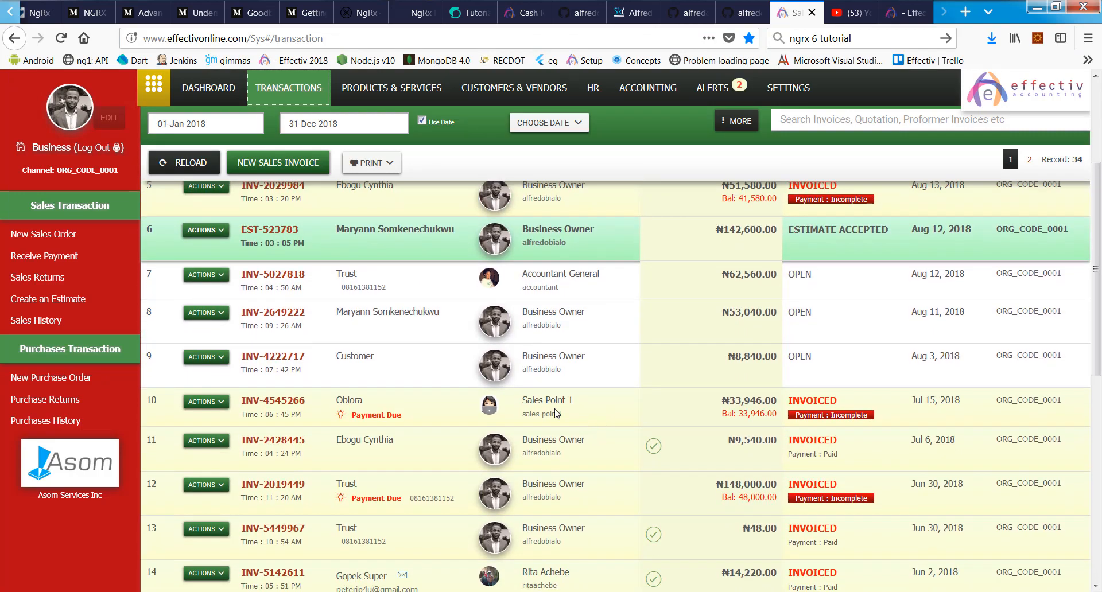
{"action": "scroll", "coordinate": [239, 206], "scroll_direction": "up", "scroll_amount": 3}
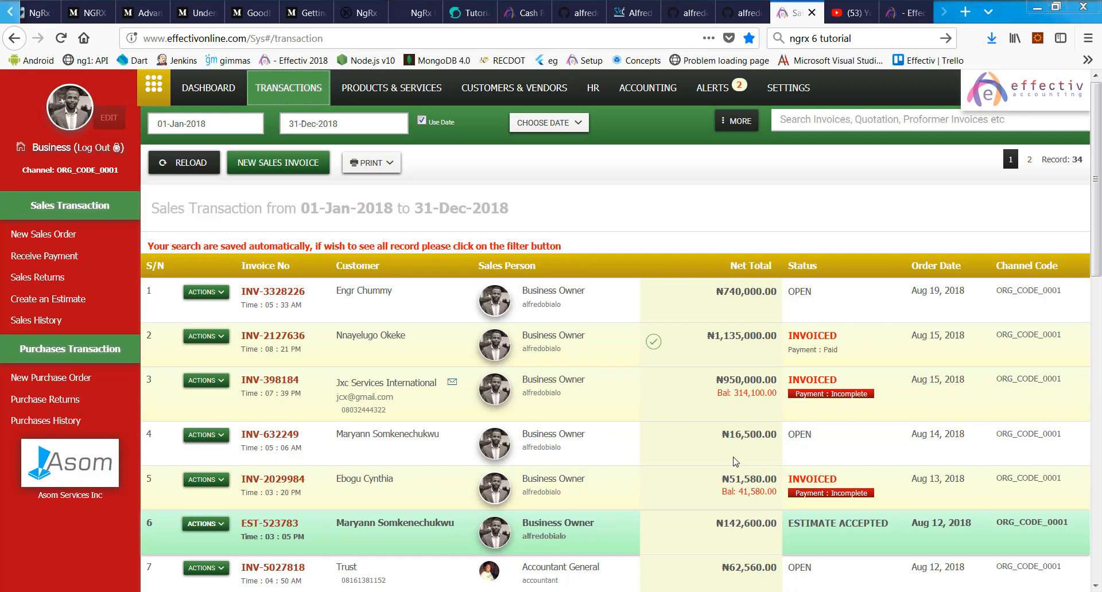
{"action": "left_click", "coordinate": [728, 368]}
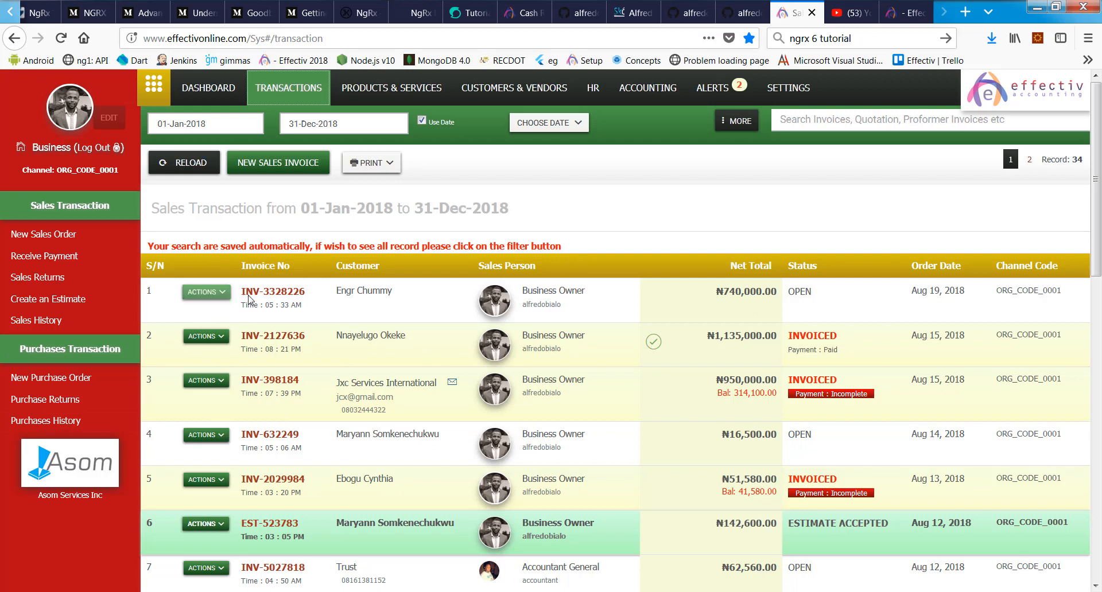
Step: Open the newest ₦740,000 sales invoice and scroll through its three order items and totals
{"action": "left_click", "coordinate": [288, 88]}
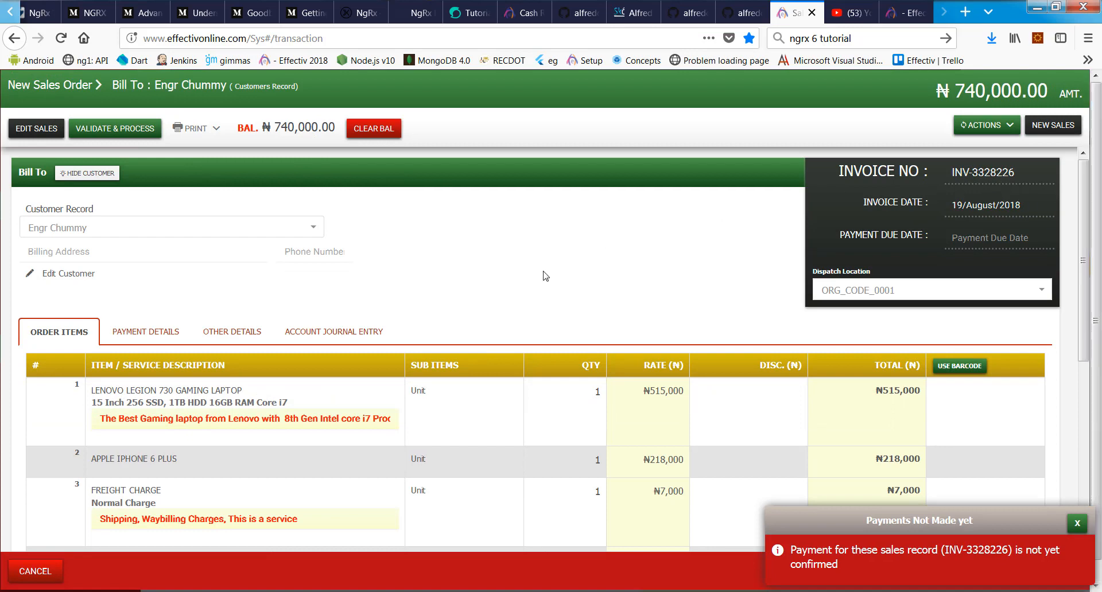
{"action": "scroll", "coordinate": [431, 476], "scroll_direction": "down", "scroll_amount": 5}
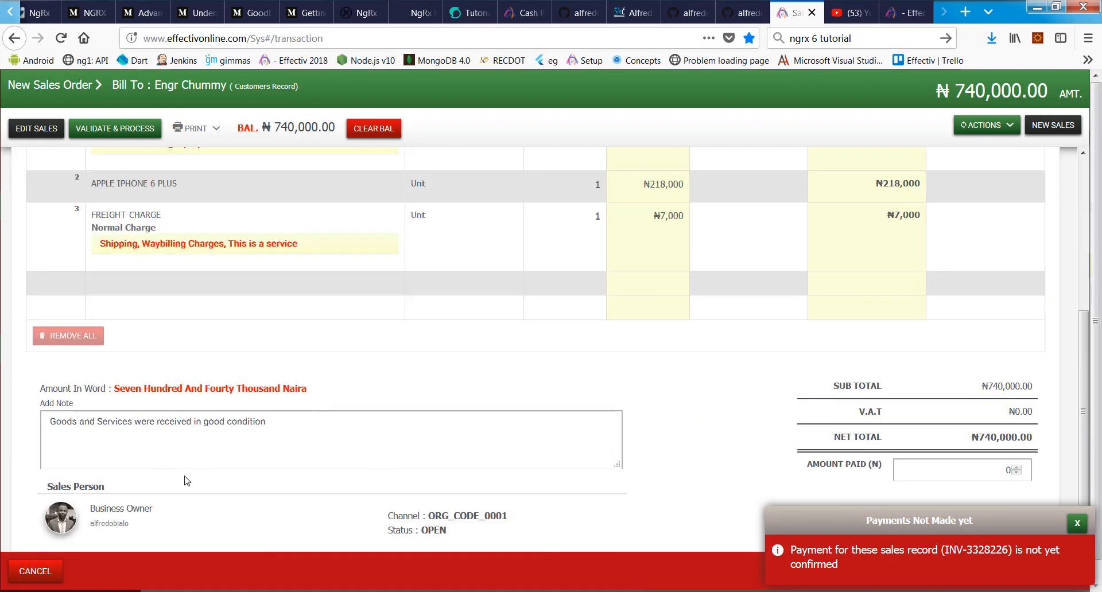
{"action": "left_click_drag", "start_coordinate": [414, 532], "coordinate": [486, 538]}
{"action": "scroll", "coordinate": [721, 248], "scroll_direction": "up", "scroll_amount": 5}
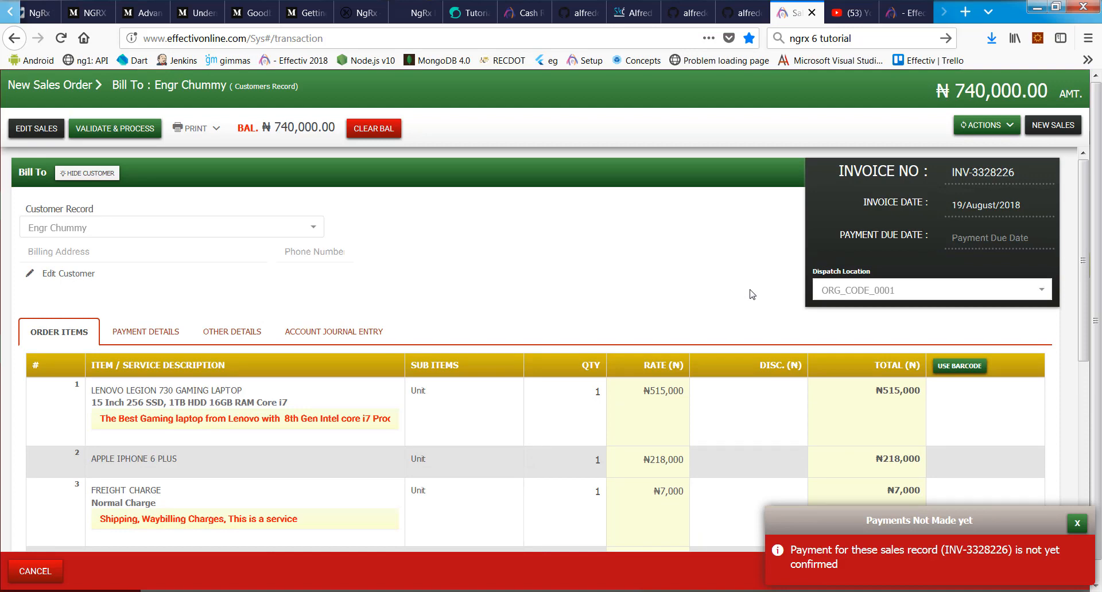
{"action": "scroll", "coordinate": [438, 262], "scroll_direction": "down", "scroll_amount": 3}
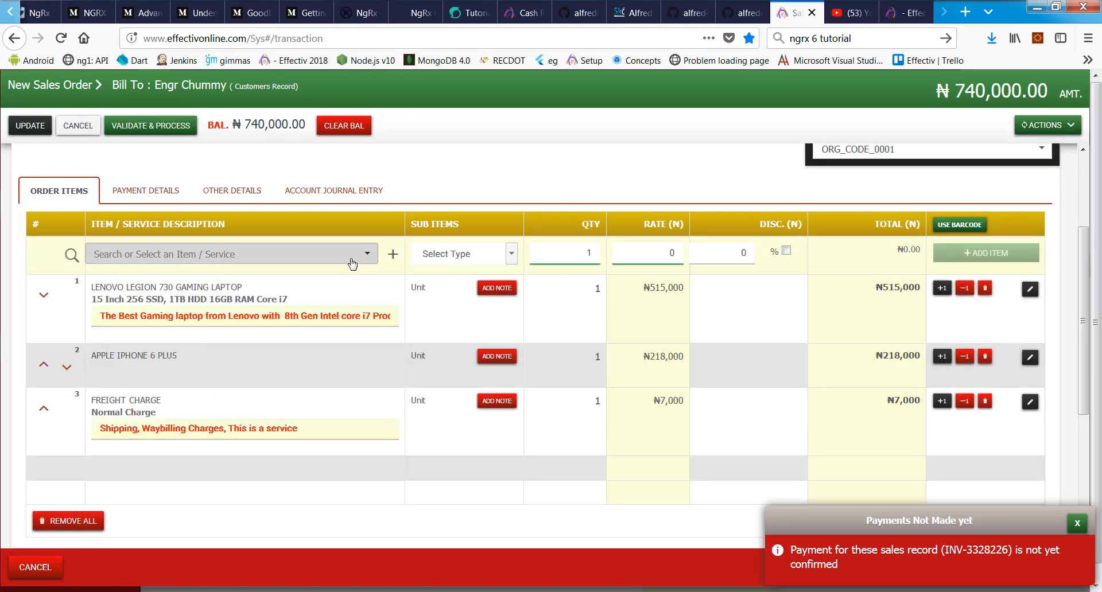
Step: Edit the order and add another Lenovo Legion 730 15 Inch 256 SSD laptop, making quantity 2
{"action": "left_click", "coordinate": [346, 260]}
{"action": "scroll", "coordinate": [357, 424], "scroll_direction": "down", "scroll_amount": 5}
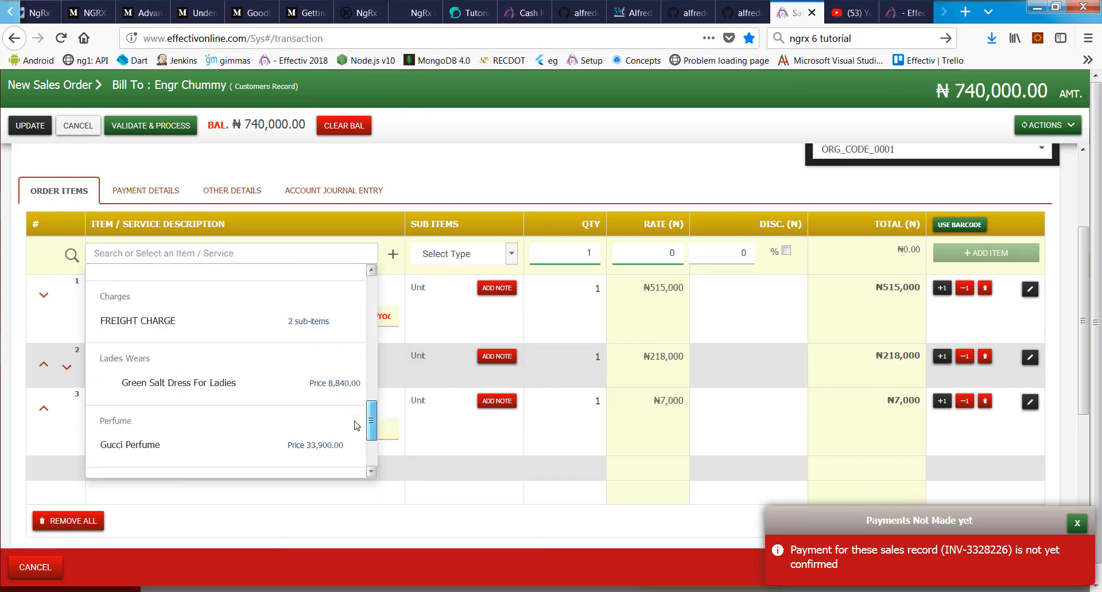
{"action": "scroll", "coordinate": [362, 430], "scroll_direction": "up", "scroll_amount": 2}
{"action": "scroll", "coordinate": [368, 442], "scroll_direction": "down", "scroll_amount": 2}
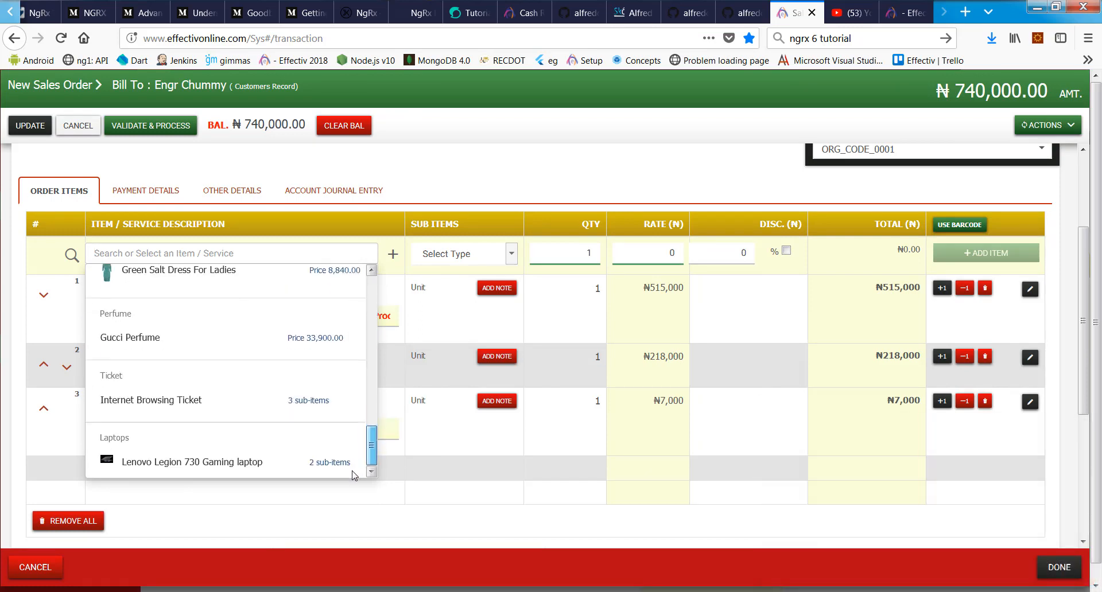
{"action": "left_click", "coordinate": [326, 464]}
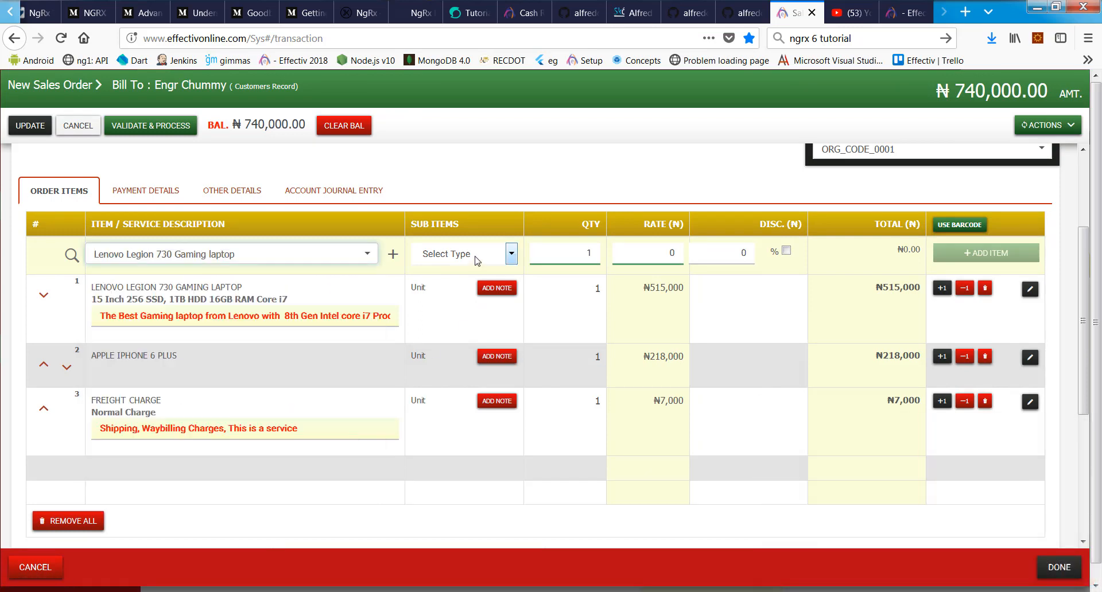
{"action": "left_click", "coordinate": [475, 261]}
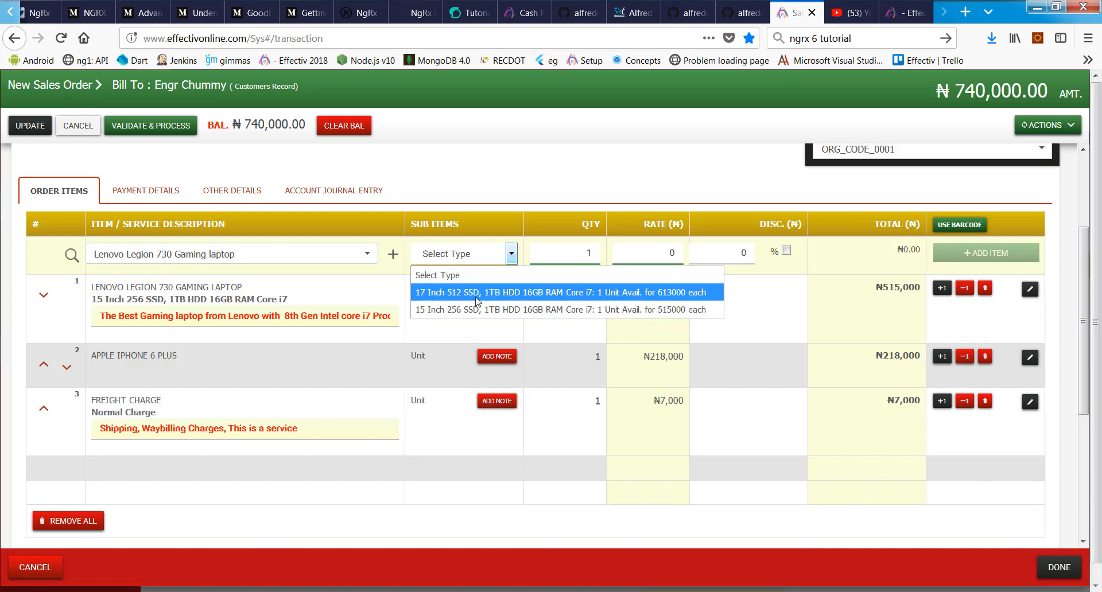
{"action": "left_click", "coordinate": [439, 310]}
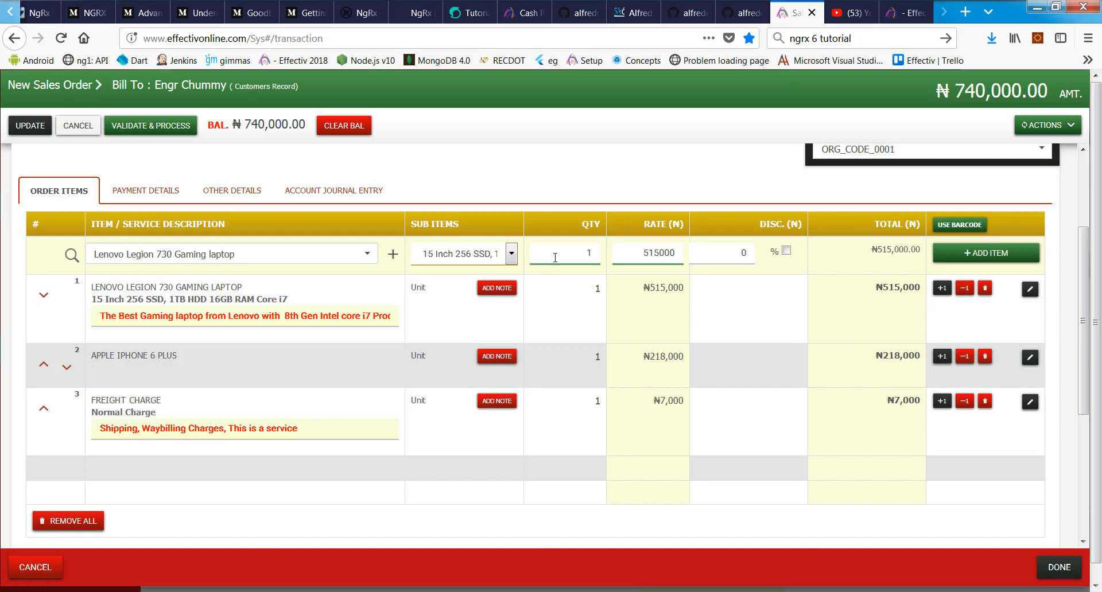
{"action": "double_click", "coordinate": [741, 256]}
{"action": "left_click", "coordinate": [985, 253]}
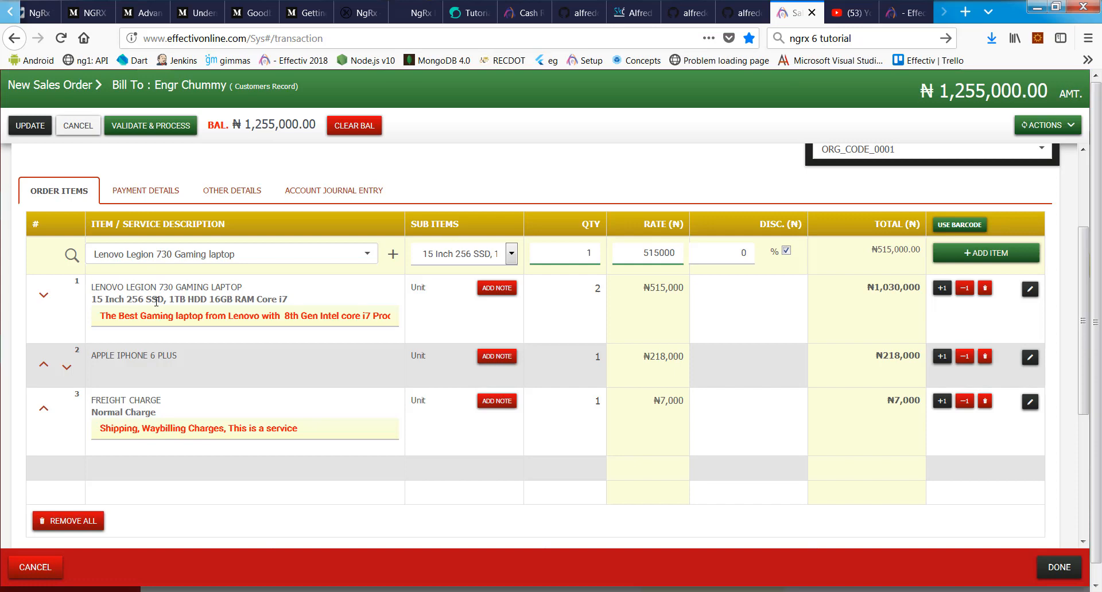
Step: Reduce the 15 Inch laptop to one unit and add a 17 Inch 512 SSD line at 12% discount
{"action": "left_click", "coordinate": [964, 289]}
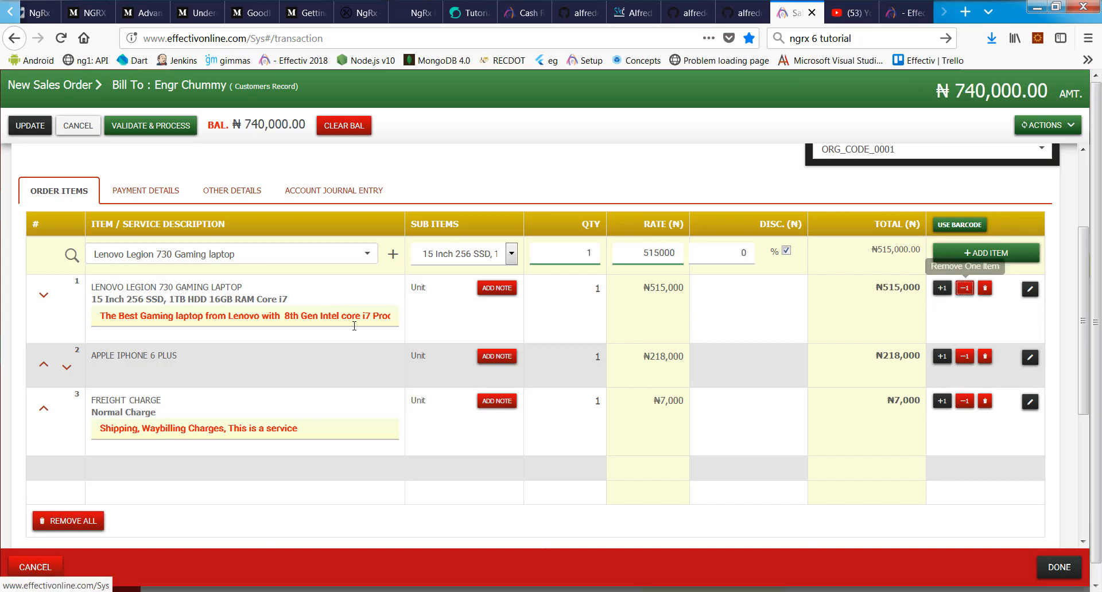
{"action": "left_click", "coordinate": [490, 257]}
{"action": "left_click", "coordinate": [474, 293]}
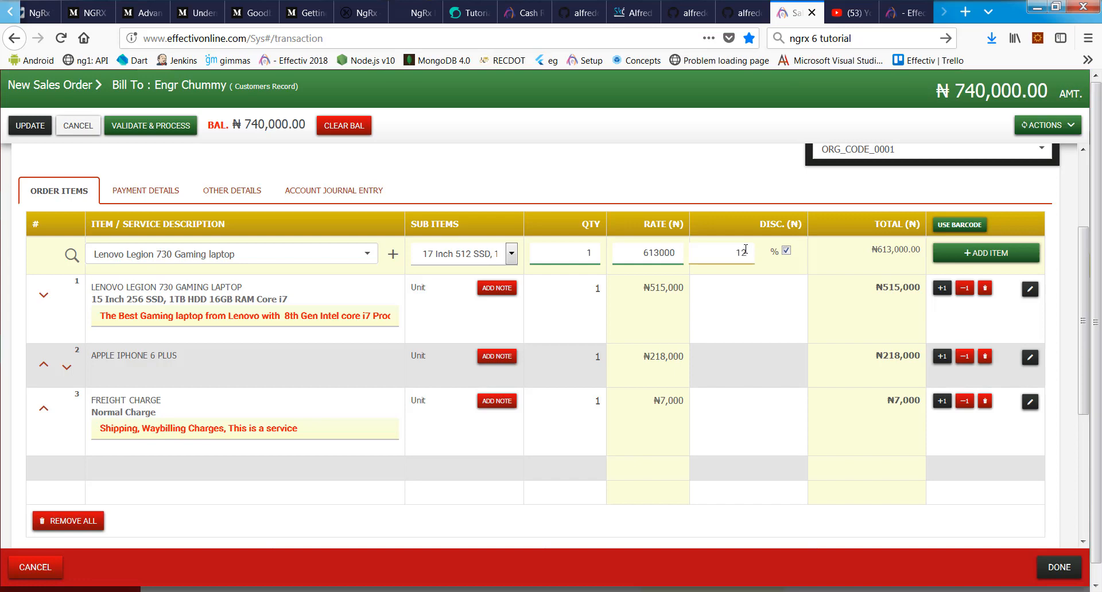
{"action": "type", "text": "12"}
{"action": "left_click", "coordinate": [1010, 254]}
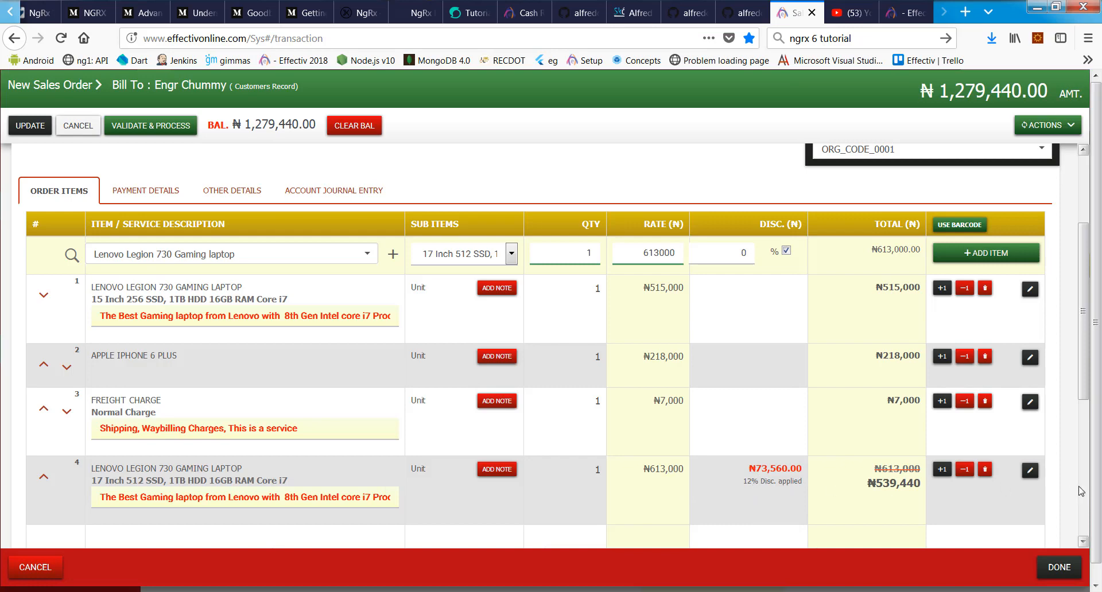
Step: Correct the new fourth line's discount from 12% to 5%
{"action": "left_click", "coordinate": [1030, 471]}
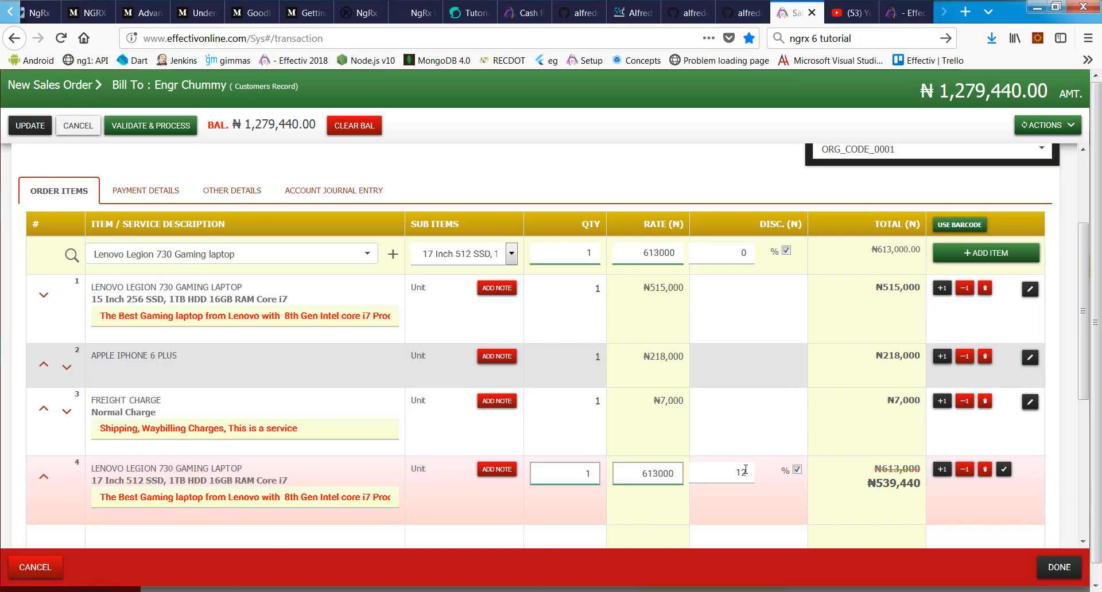
{"action": "left_click_drag", "start_coordinate": [746, 472], "coordinate": [721, 465]}
{"action": "type", "text": "5"}
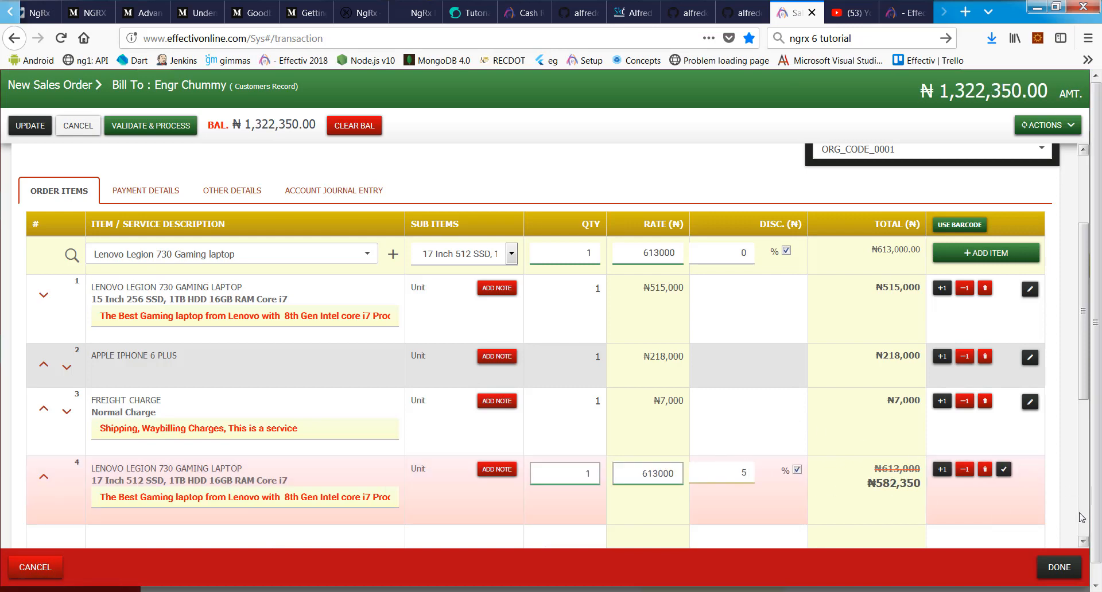
{"action": "left_click", "coordinate": [1004, 469]}
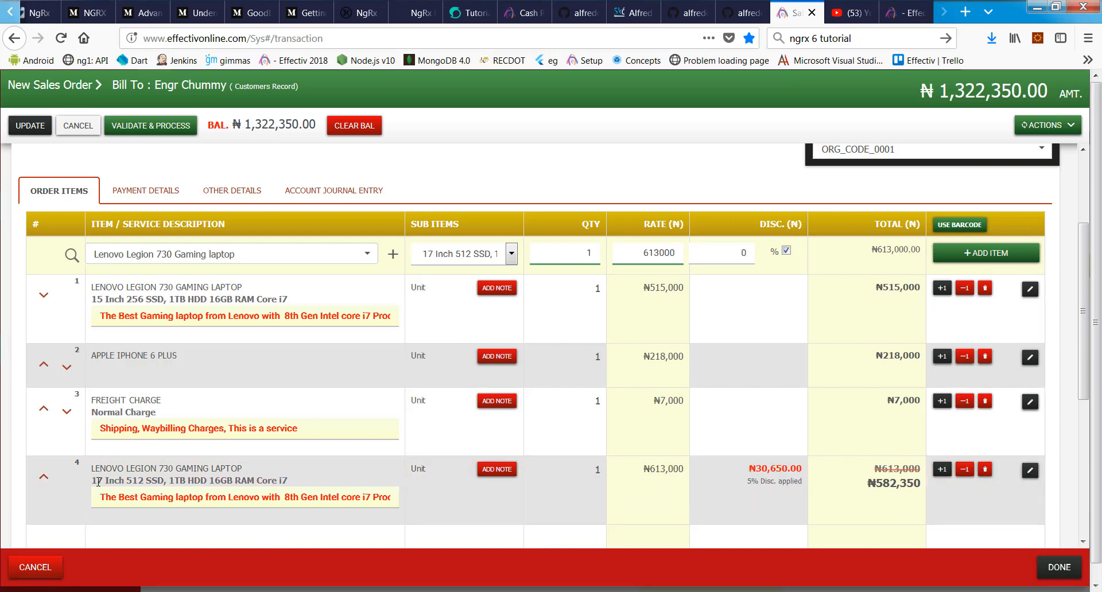
Step: Move the 17 Inch laptop line to the top, delete the 15 Inch line, and save the ₦807,350 order
{"action": "left_click", "coordinate": [44, 477]}
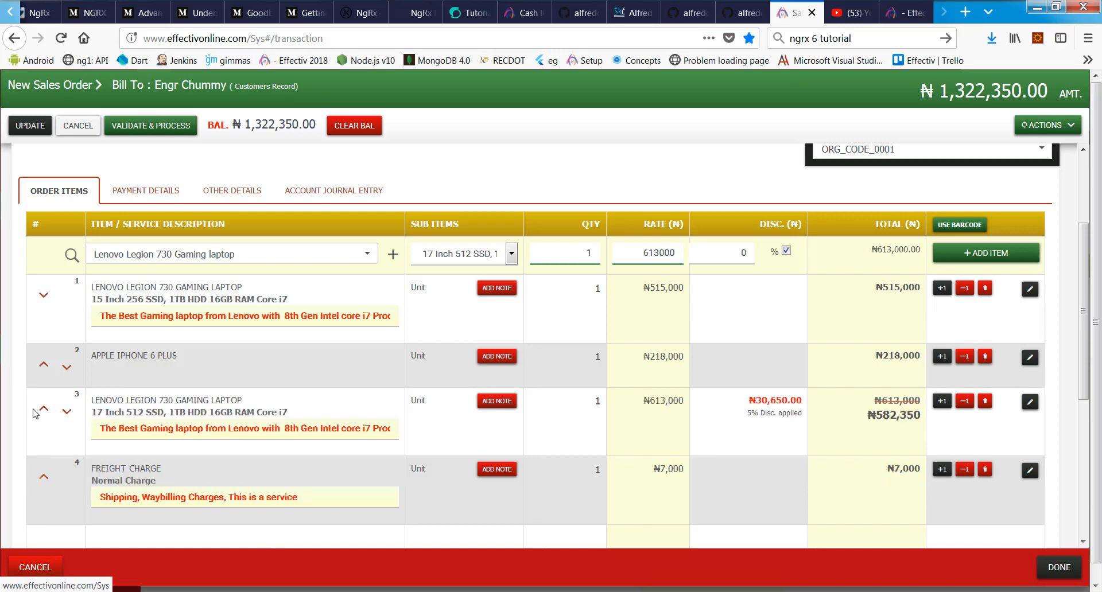
{"action": "left_click", "coordinate": [45, 411]}
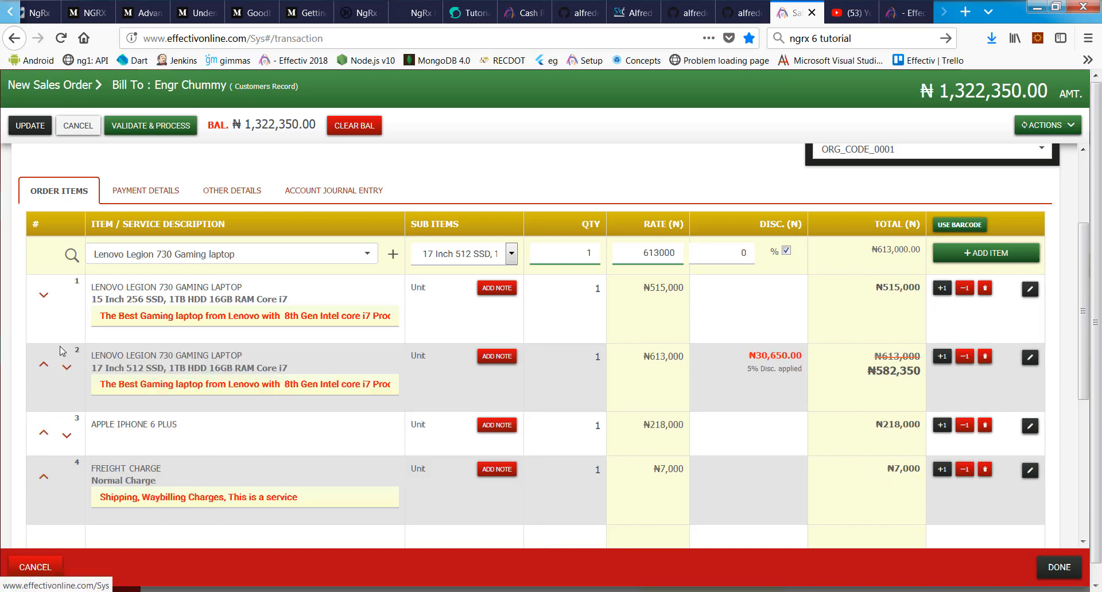
{"action": "left_click", "coordinate": [44, 366]}
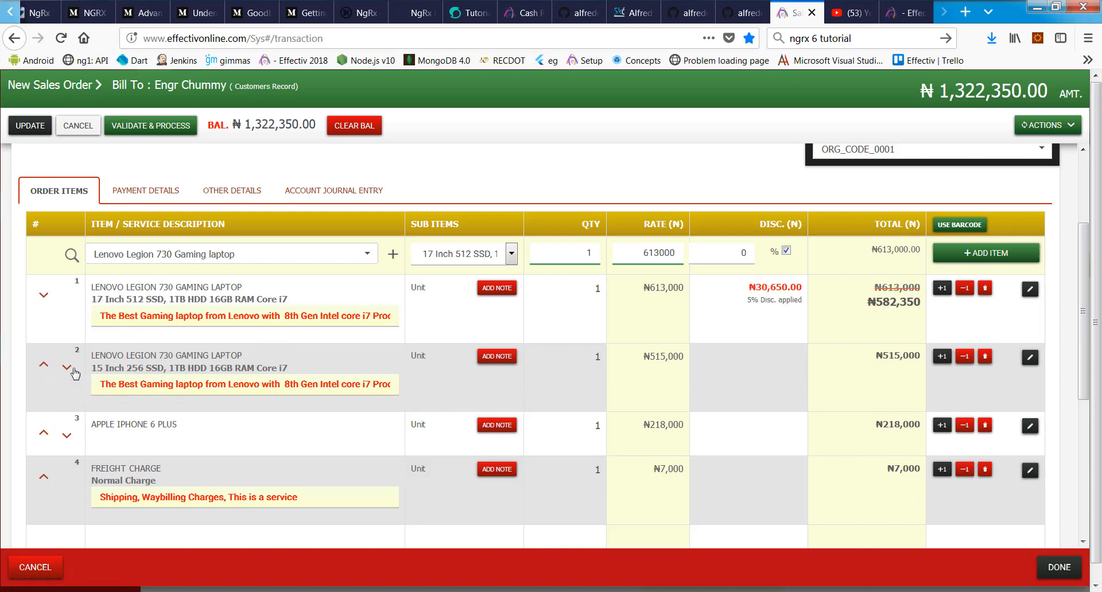
{"action": "scroll", "coordinate": [829, 351], "scroll_direction": "down", "scroll_amount": 5}
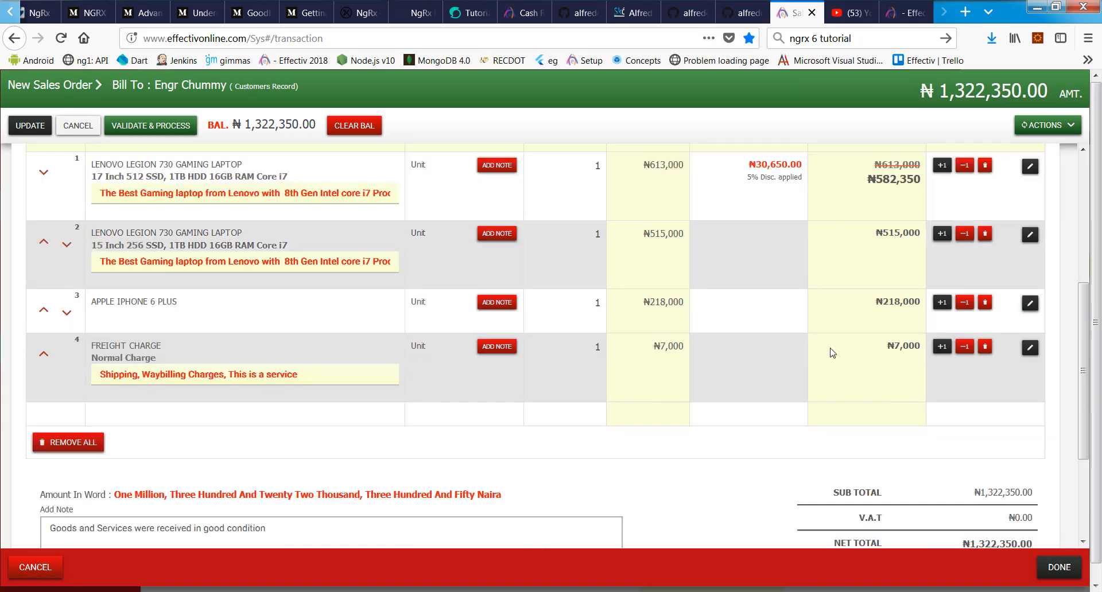
{"action": "scroll", "coordinate": [829, 351], "scroll_direction": "up", "scroll_amount": 7}
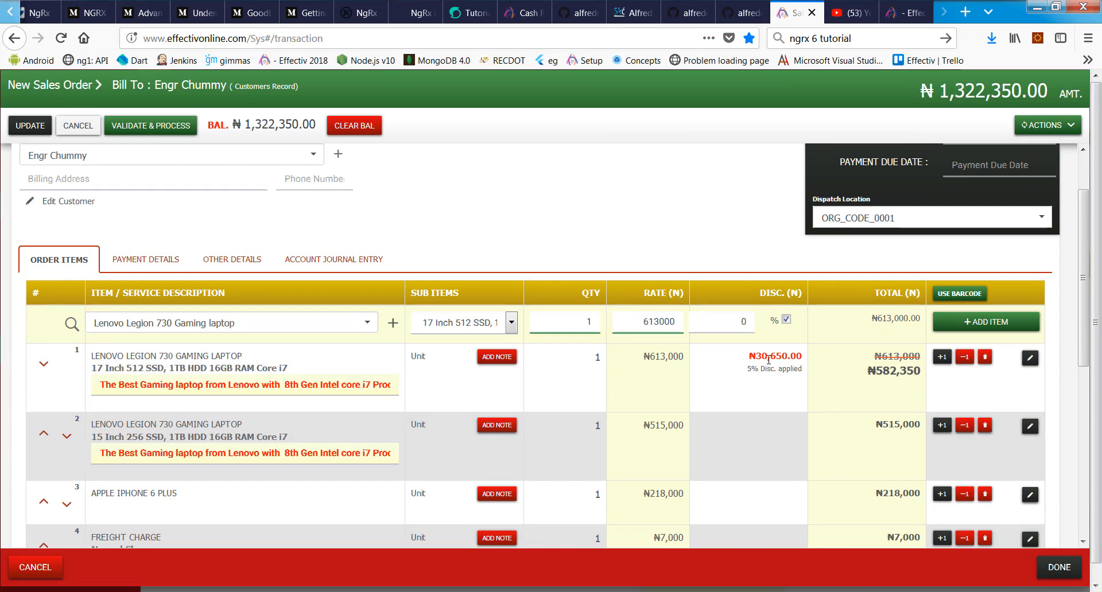
{"action": "scroll", "coordinate": [864, 524], "scroll_direction": "down", "scroll_amount": 3}
{"action": "scroll", "coordinate": [249, 468], "scroll_direction": "up", "scroll_amount": 3}
{"action": "scroll", "coordinate": [249, 468], "scroll_direction": "up", "scroll_amount": 1}
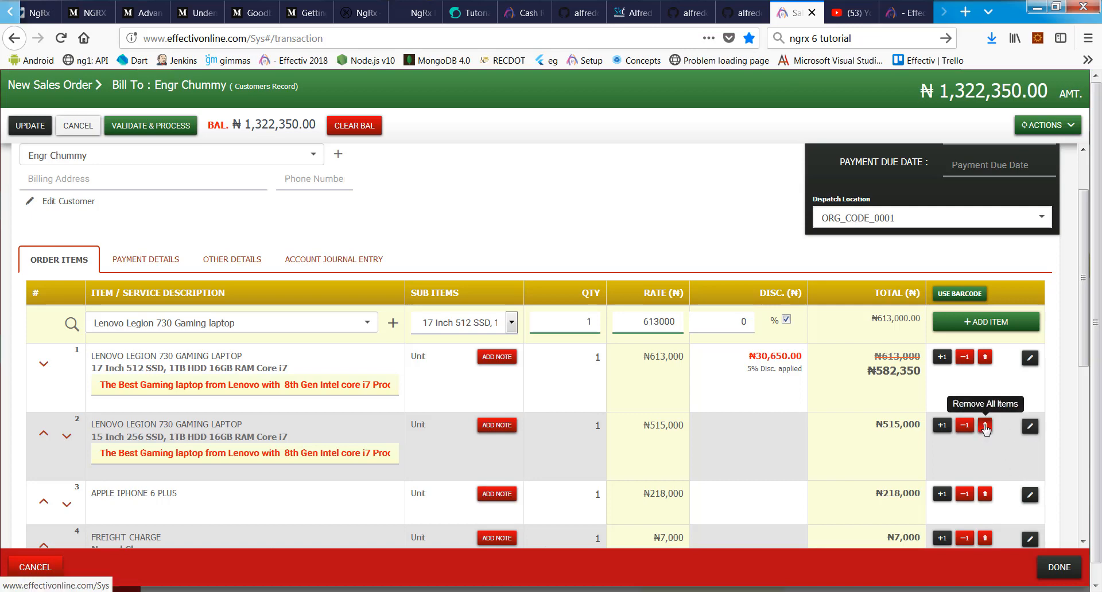
{"action": "left_click", "coordinate": [985, 427]}
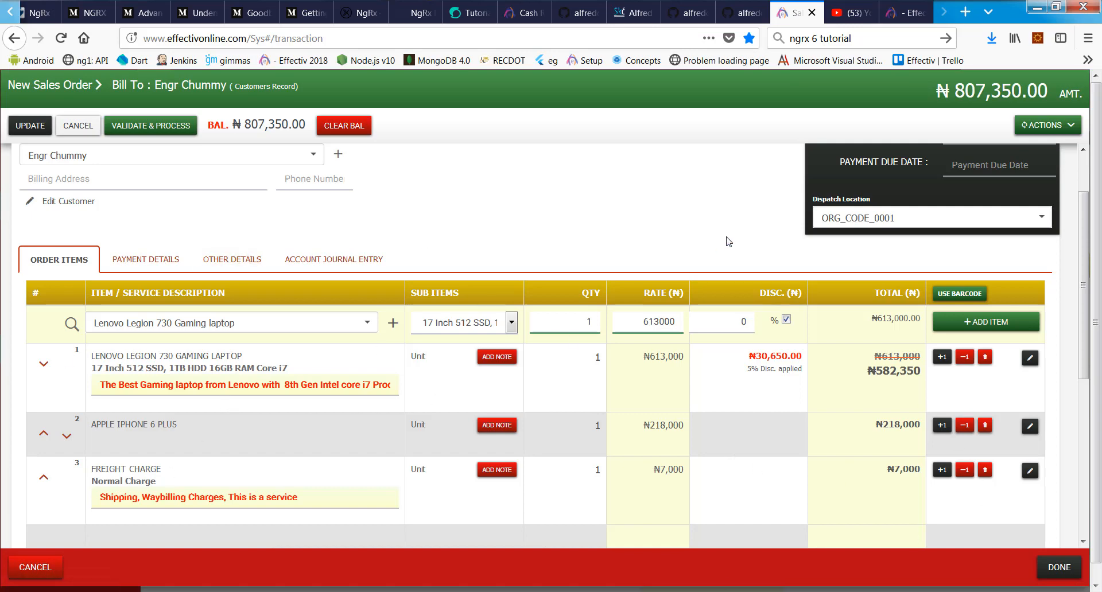
{"action": "left_click", "coordinate": [29, 125]}
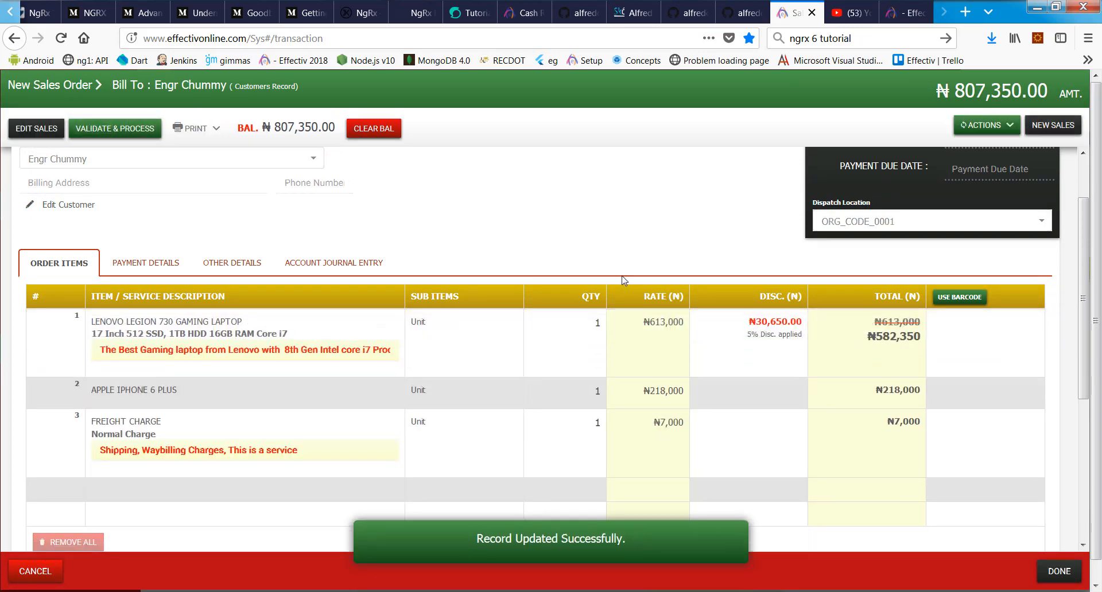
Step: Generate a printable copy of the updated invoice from its print format options
{"action": "scroll", "coordinate": [977, 479], "scroll_direction": "up", "scroll_amount": 2}
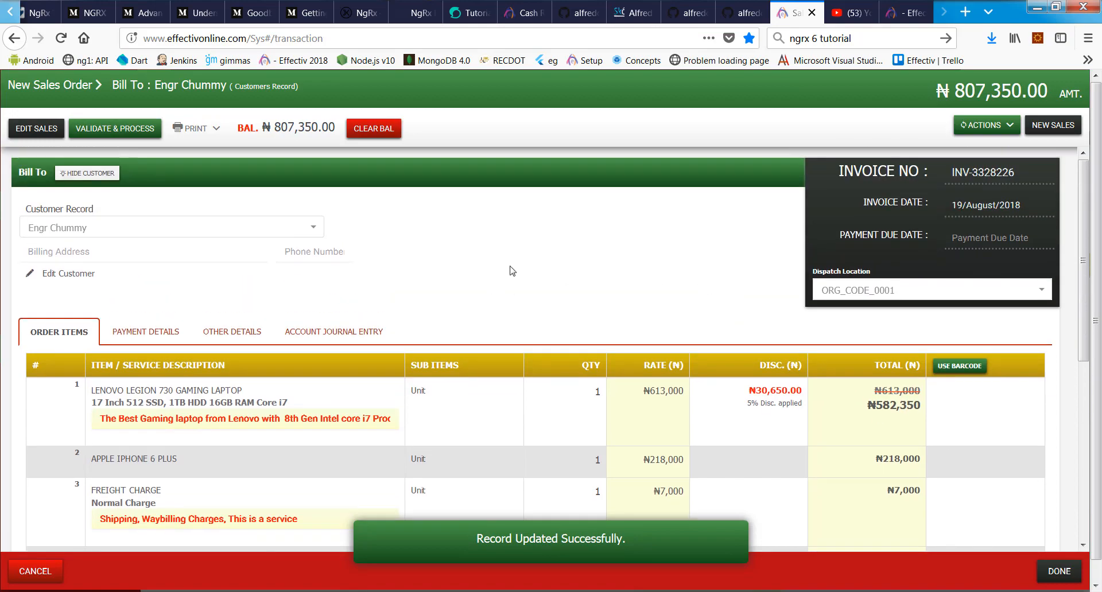
{"action": "scroll", "coordinate": [829, 320], "scroll_direction": "down", "scroll_amount": 3}
{"action": "scroll", "coordinate": [631, 396], "scroll_direction": "up", "scroll_amount": 3}
{"action": "scroll", "coordinate": [431, 474], "scroll_direction": "down", "scroll_amount": 3}
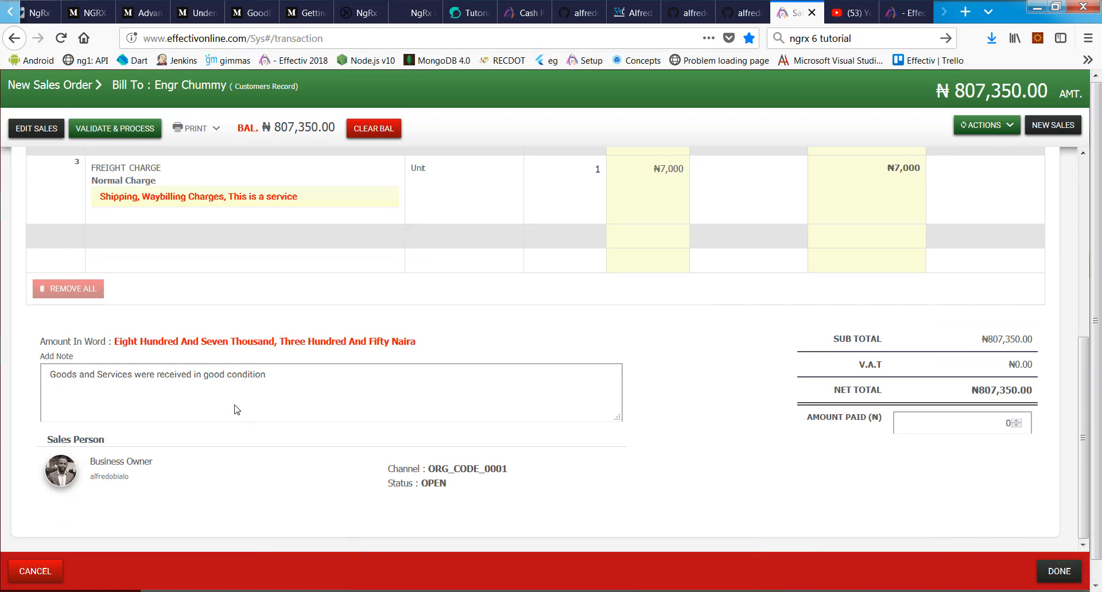
{"action": "scroll", "coordinate": [236, 411], "scroll_direction": "up", "scroll_amount": 4}
{"action": "scroll", "coordinate": [263, 215], "scroll_direction": "up", "scroll_amount": 2}
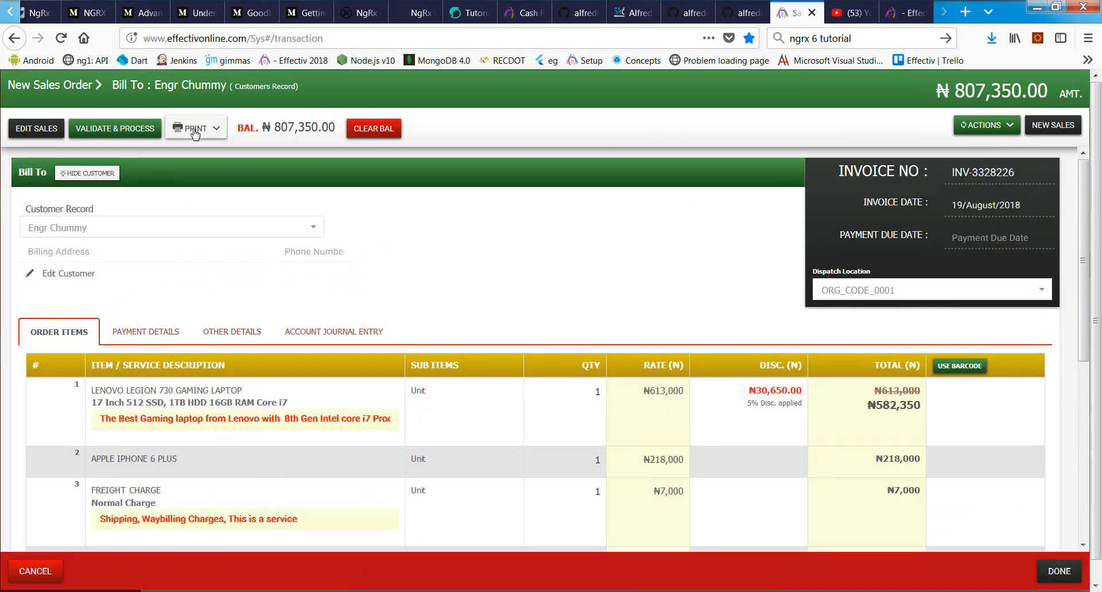
{"action": "left_click", "coordinate": [198, 129]}
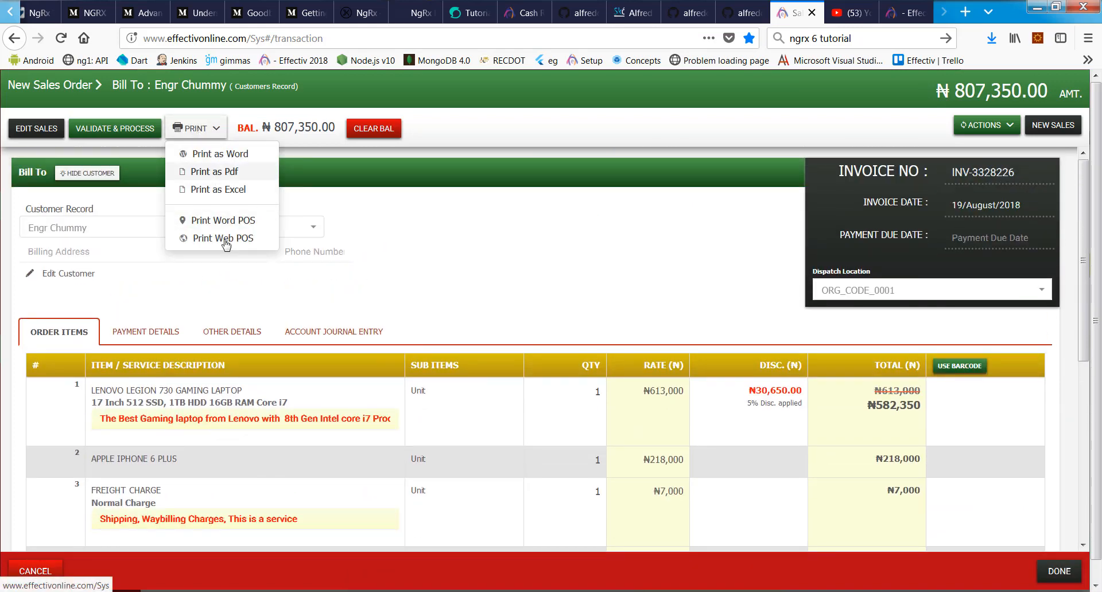
{"action": "left_click", "coordinate": [230, 154]}
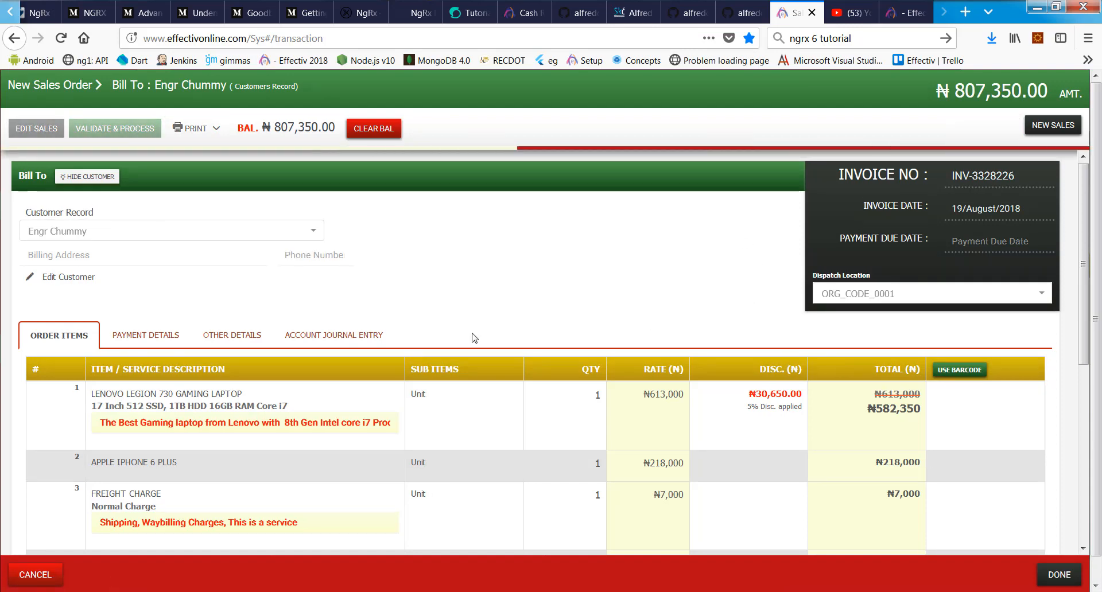
Step: Return to the transactions list and print the newest invoice as a PDF
{"action": "left_click", "coordinate": [1050, 583]}
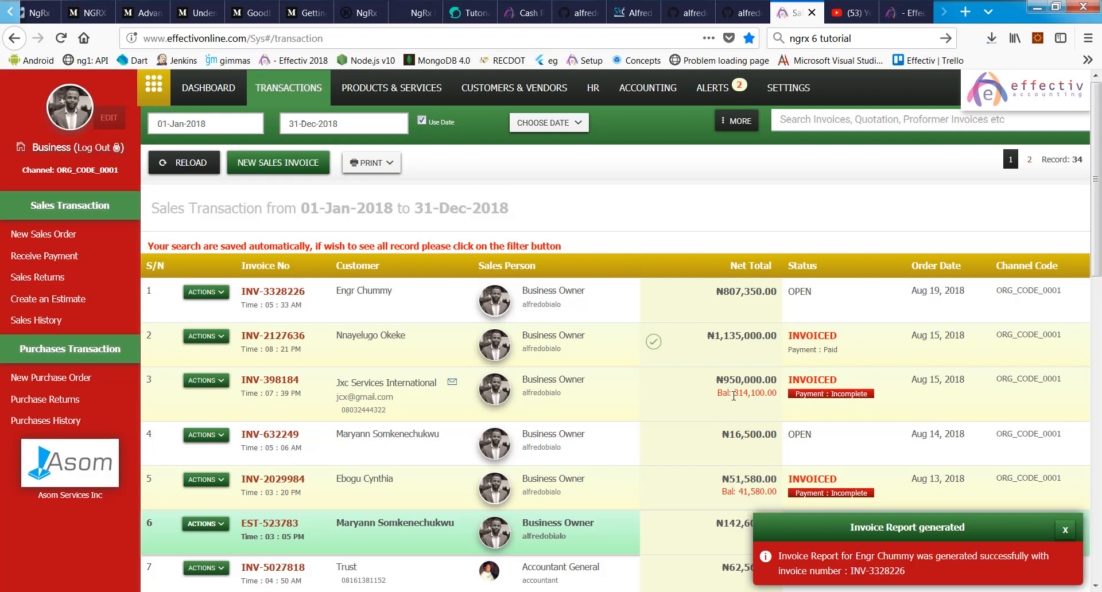
{"action": "left_click", "coordinate": [221, 293]}
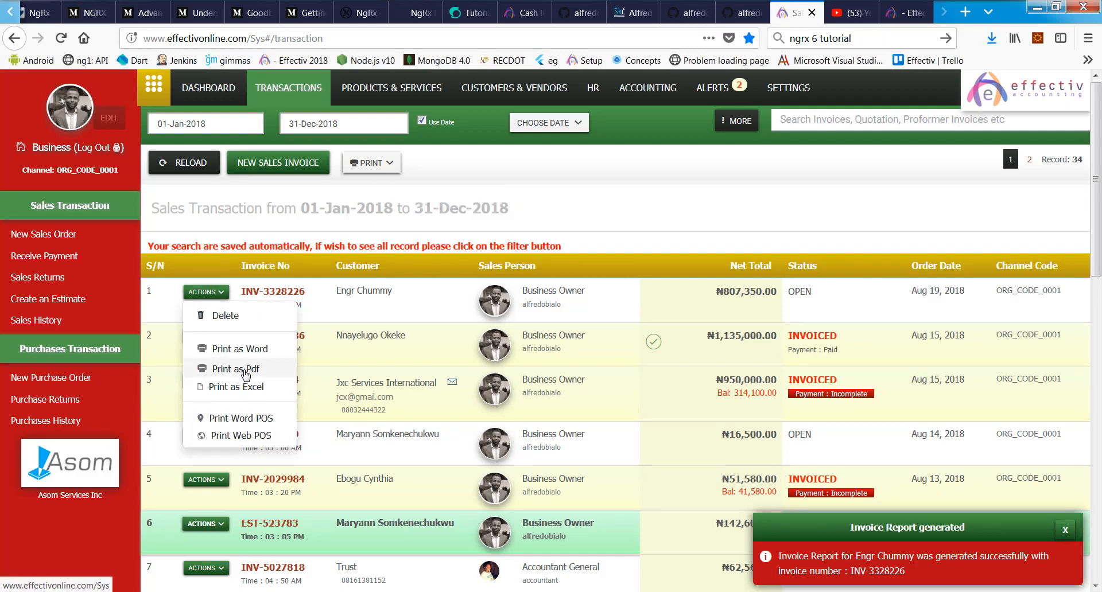
{"action": "left_click", "coordinate": [263, 367]}
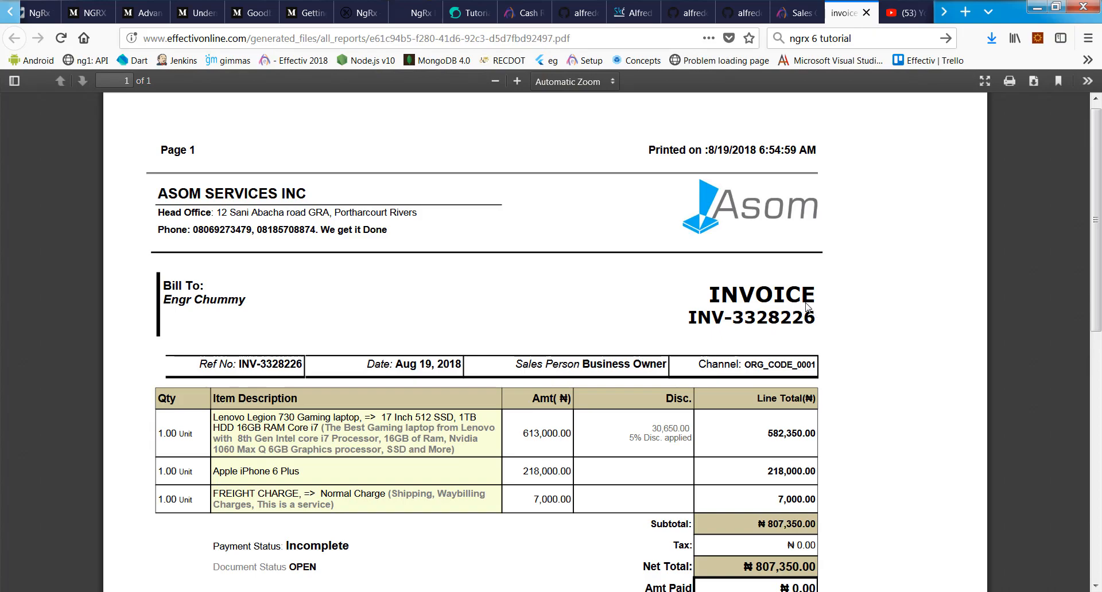
Step: Scroll through the invoice PDF's three lines and ₦807,350.00 total, then go back to the Sales tab
{"action": "scroll", "coordinate": [807, 307], "scroll_direction": "down", "scroll_amount": 5}
{"action": "scroll", "coordinate": [807, 307], "scroll_direction": "up", "scroll_amount": 5}
{"action": "scroll", "coordinate": [805, 302], "scroll_direction": "down", "scroll_amount": 7}
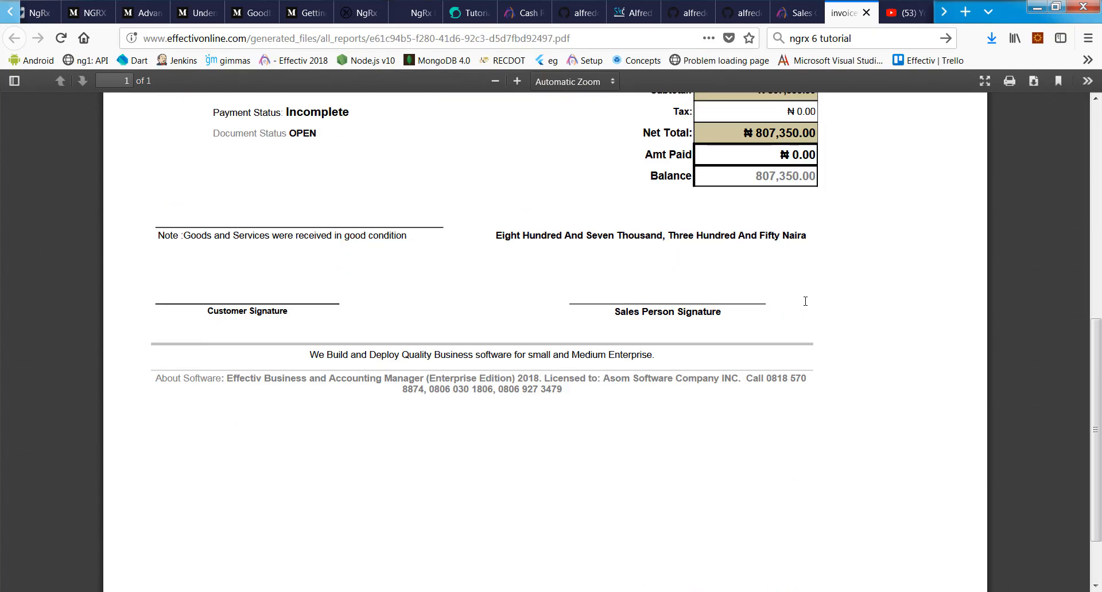
{"action": "scroll", "coordinate": [803, 305], "scroll_direction": "up", "scroll_amount": 5}
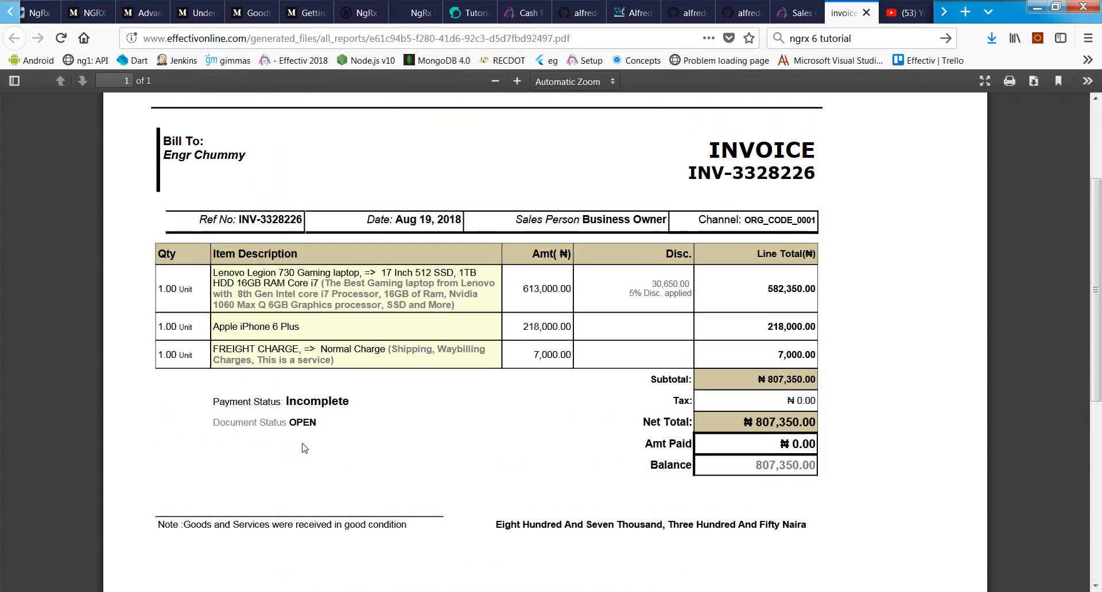
{"action": "scroll", "coordinate": [831, 289], "scroll_direction": "up", "scroll_amount": 3}
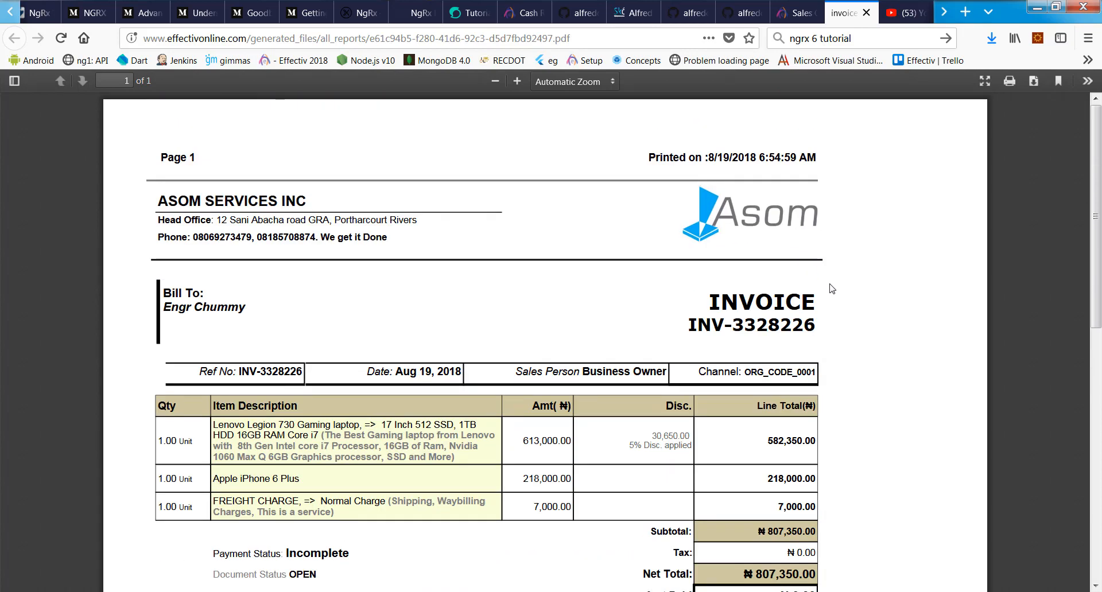
{"action": "scroll", "coordinate": [832, 289], "scroll_direction": "down", "scroll_amount": 2}
{"action": "scroll", "coordinate": [807, 147], "scroll_direction": "up", "scroll_amount": 3}
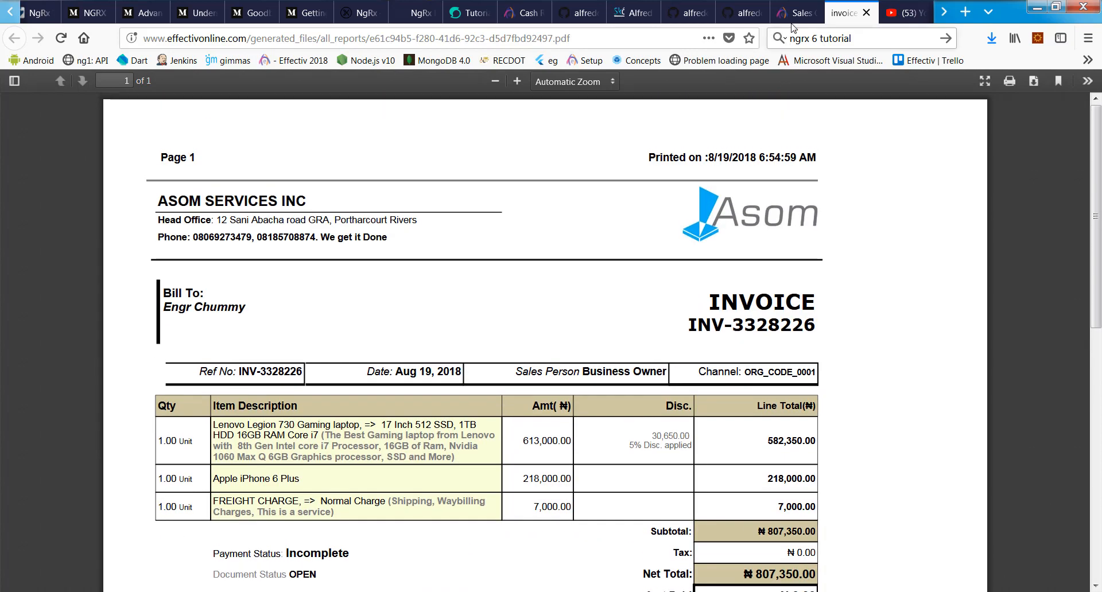
{"action": "left_click", "coordinate": [793, 13]}
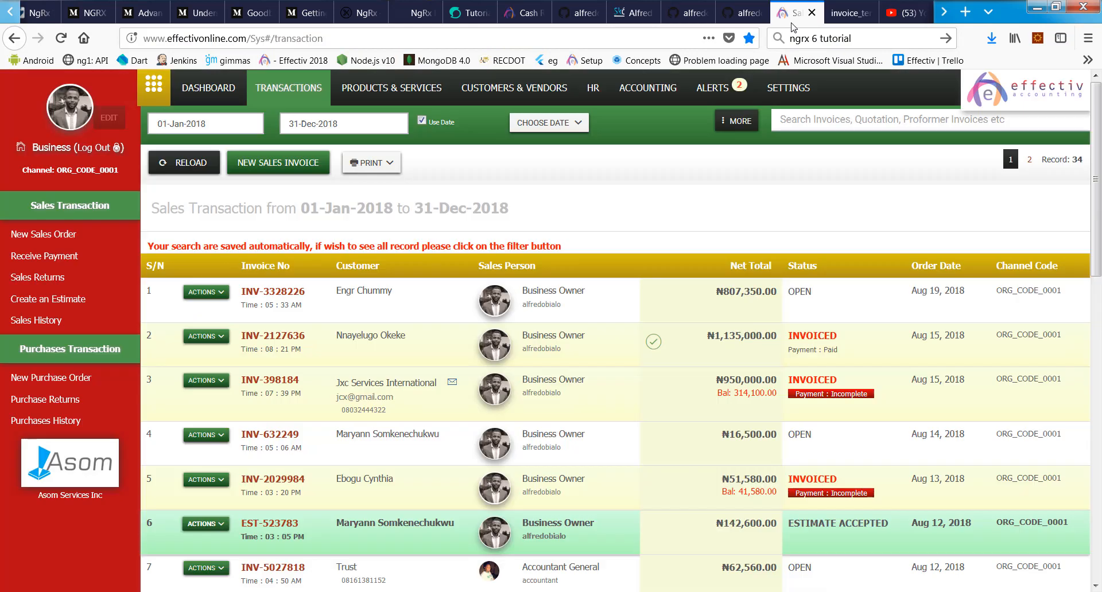
Step: Check the newest invoice's payment details and journal entry, then highlight INV-398184's status in the list
{"action": "left_click", "coordinate": [261, 293]}
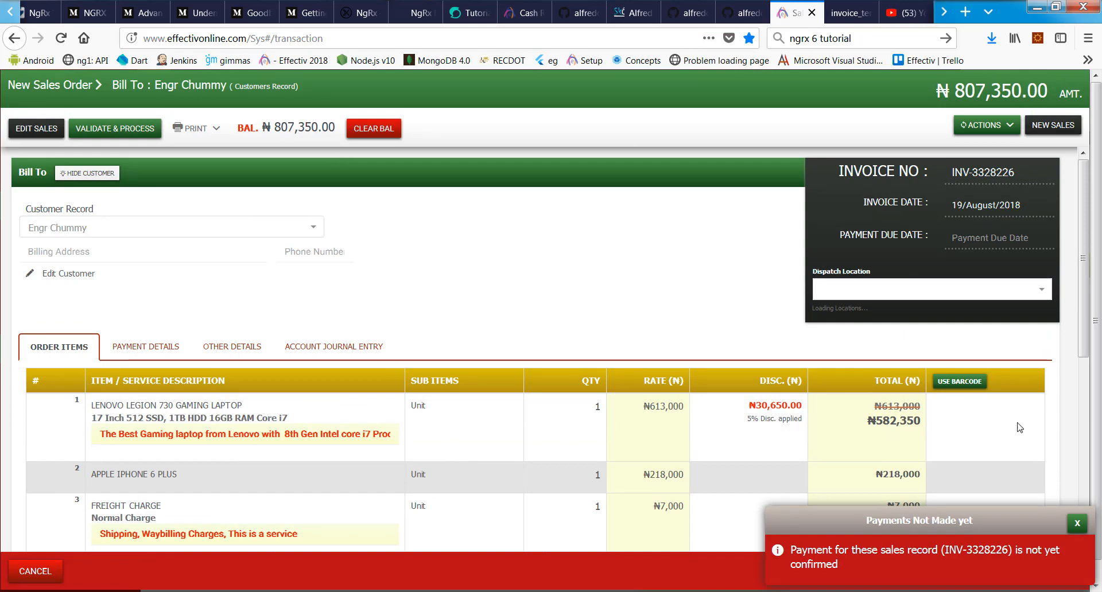
{"action": "left_click", "coordinate": [148, 333]}
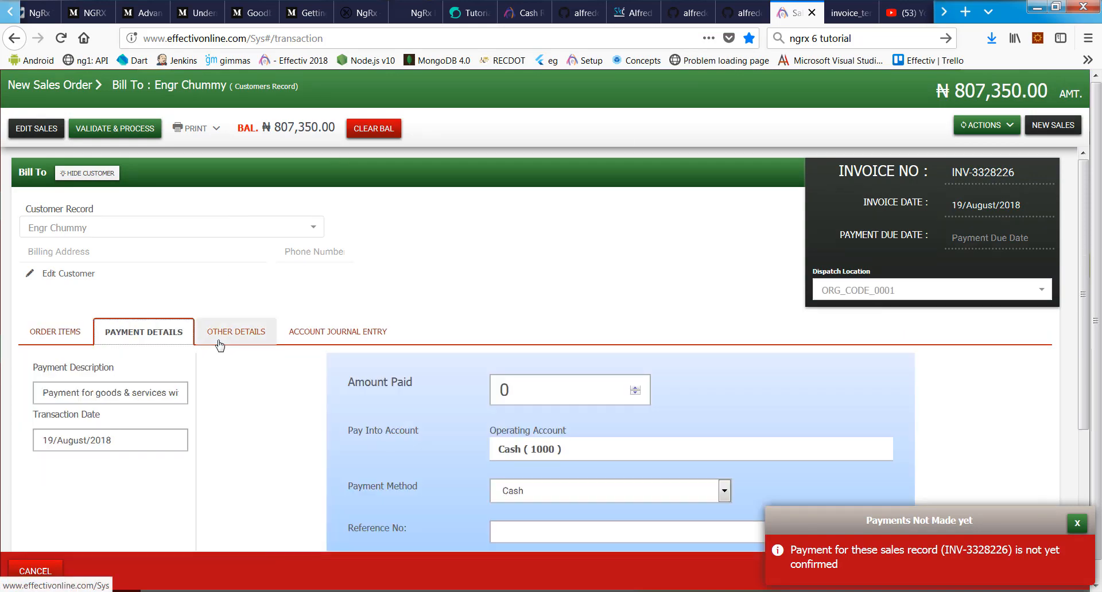
{"action": "left_click", "coordinate": [333, 332]}
{"action": "left_click", "coordinate": [35, 571]}
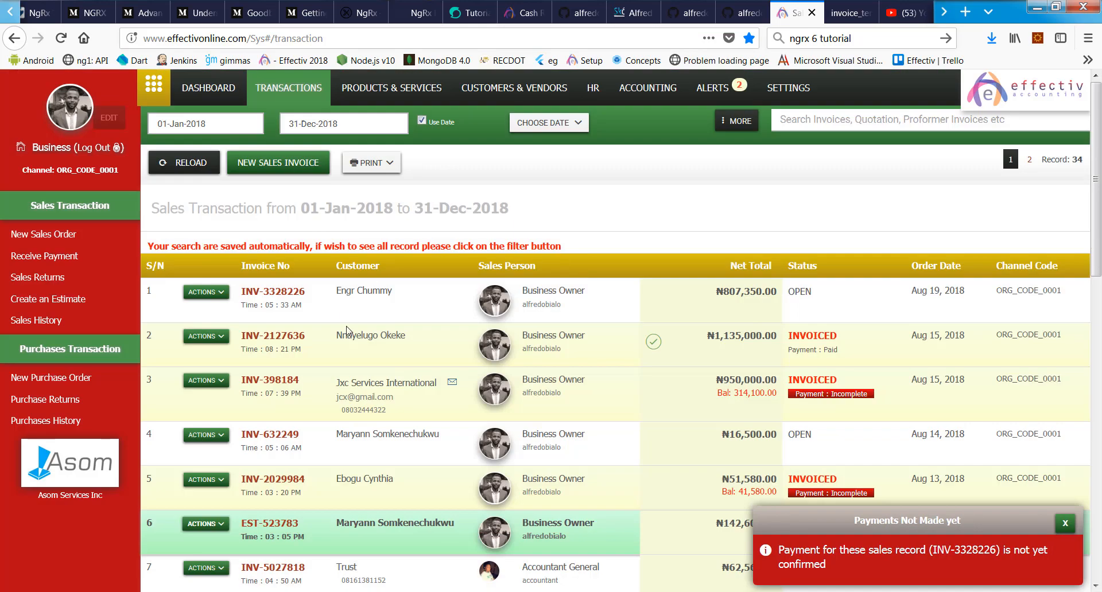
{"action": "scroll", "coordinate": [474, 339], "scroll_direction": "down", "scroll_amount": 3}
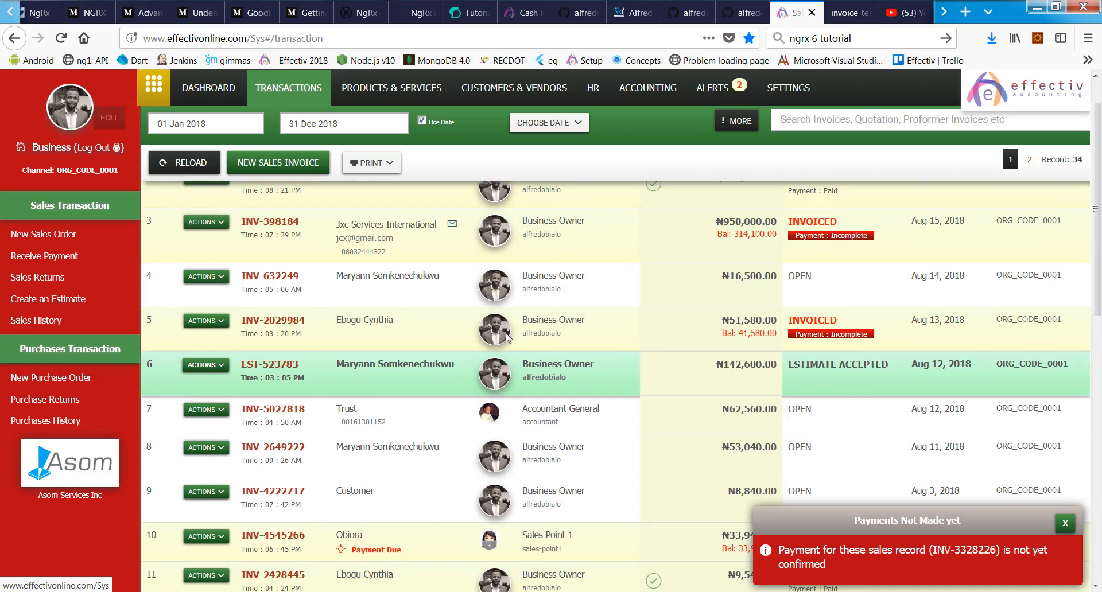
{"action": "scroll", "coordinate": [506, 338], "scroll_direction": "up", "scroll_amount": 3}
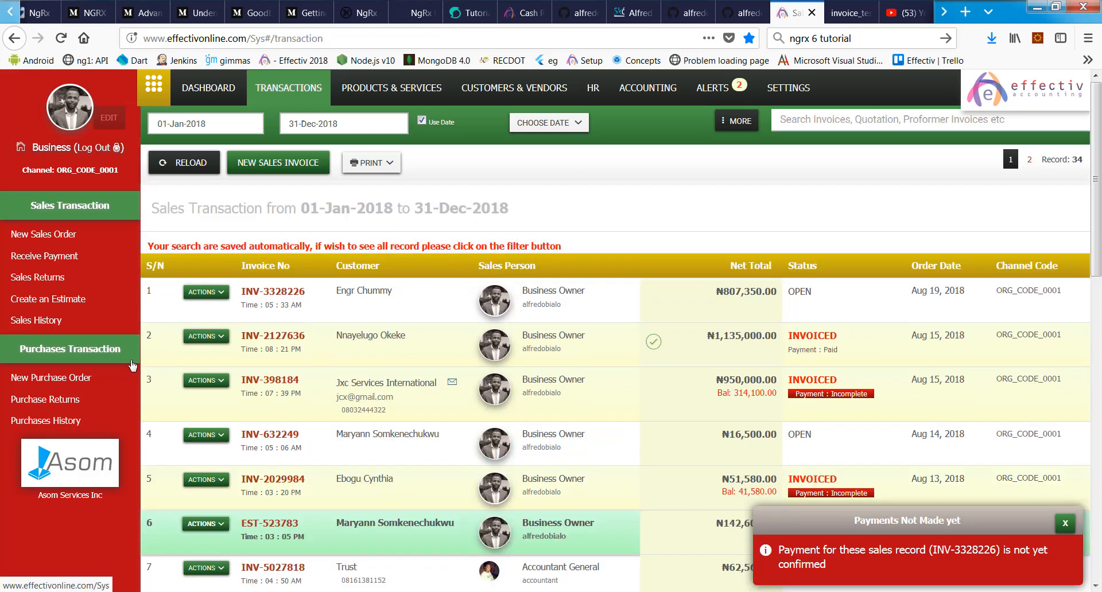
{"action": "double_click", "coordinate": [819, 382]}
{"action": "double_click", "coordinate": [819, 394]}
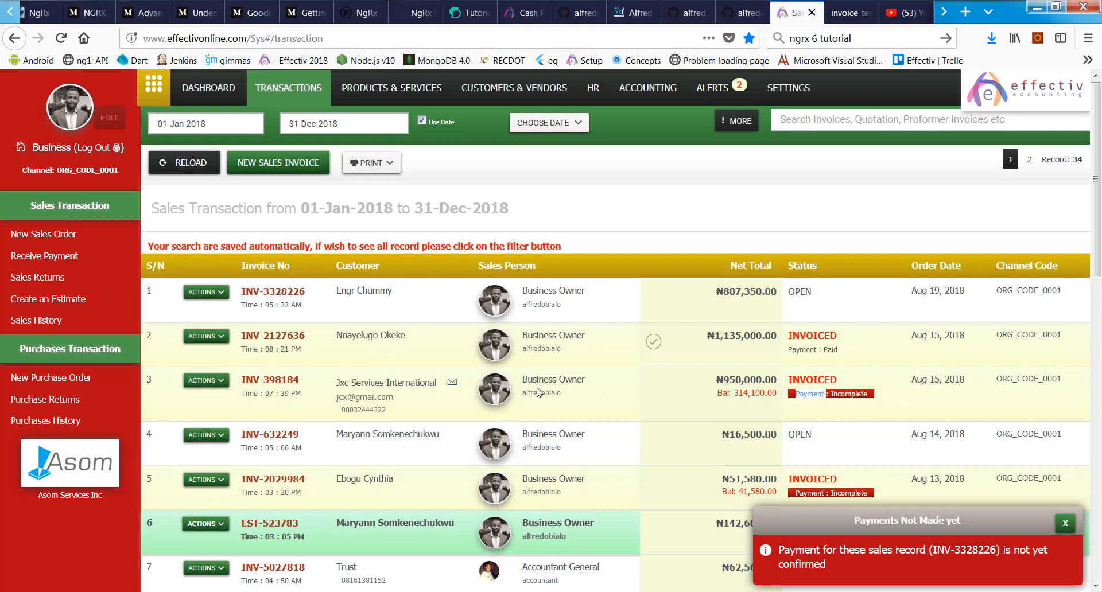
Step: Open invoice INV-398184 and highlight its ₦314,100.00 outstanding balance
{"action": "left_click", "coordinate": [256, 380]}
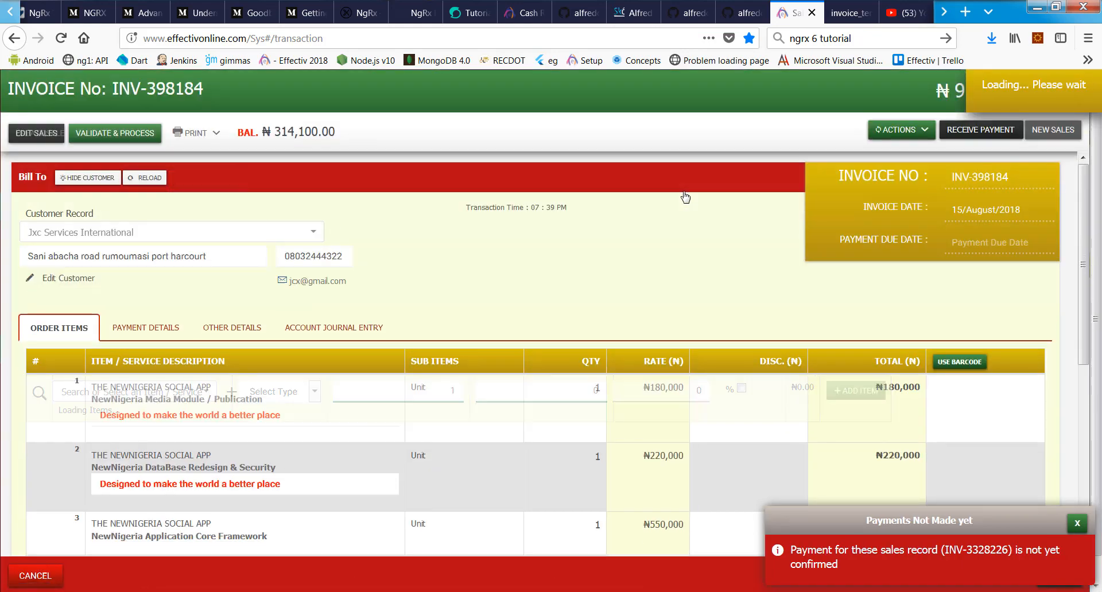
{"action": "scroll", "coordinate": [622, 280], "scroll_direction": "down", "scroll_amount": 2}
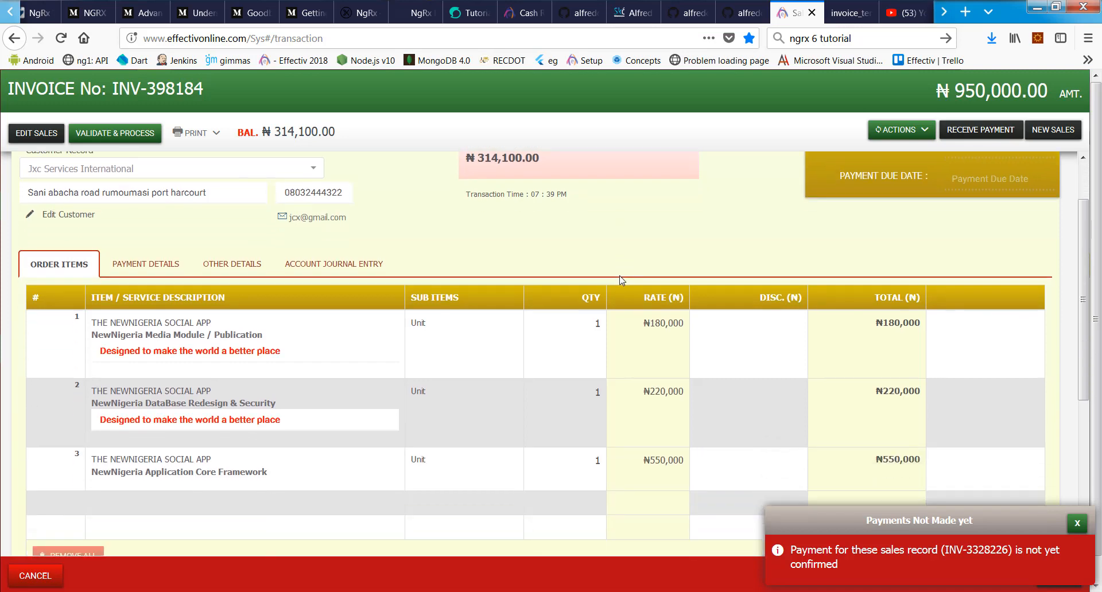
{"action": "left_click_drag", "start_coordinate": [263, 132], "coordinate": [381, 138]}
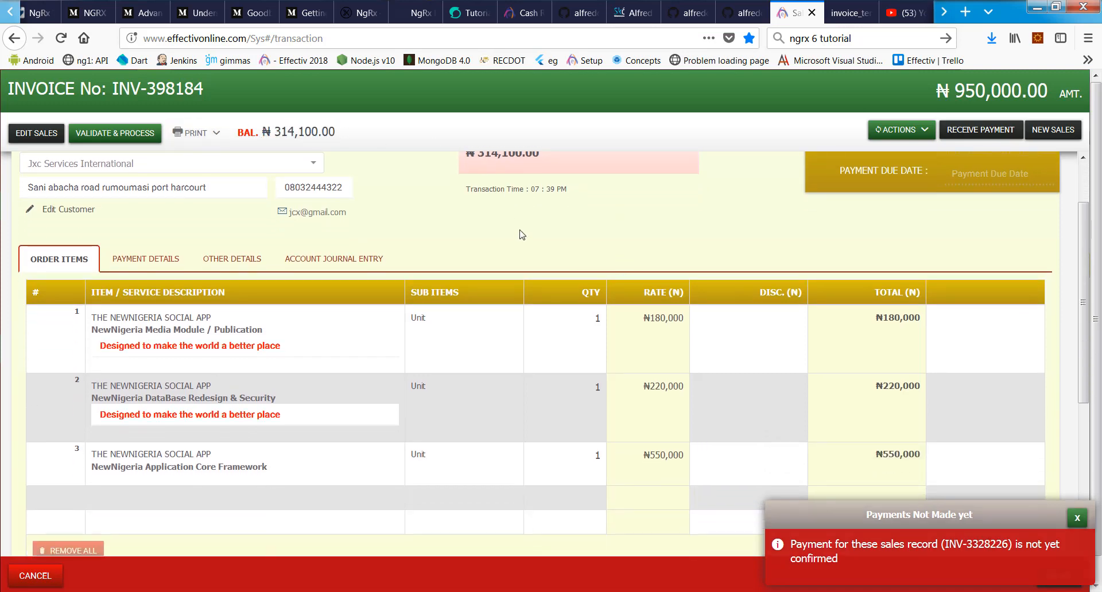
{"action": "triple_click", "coordinate": [521, 233]}
{"action": "scroll", "coordinate": [521, 231], "scroll_direction": "up", "scroll_amount": 2}
{"action": "left_click", "coordinate": [521, 207]}
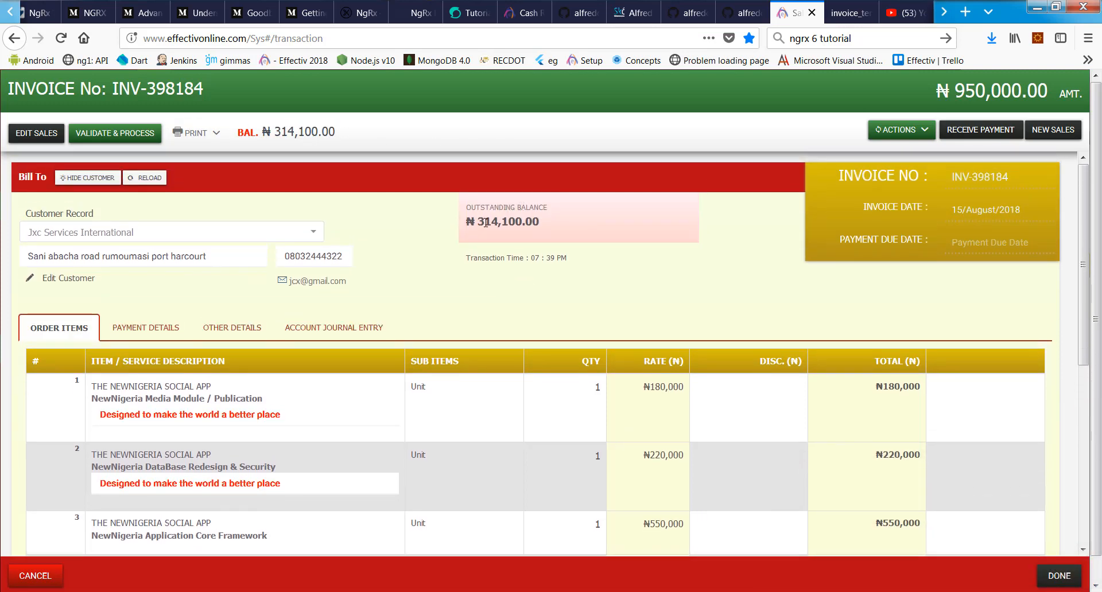
{"action": "left_click_drag", "start_coordinate": [480, 218], "coordinate": [554, 231]}
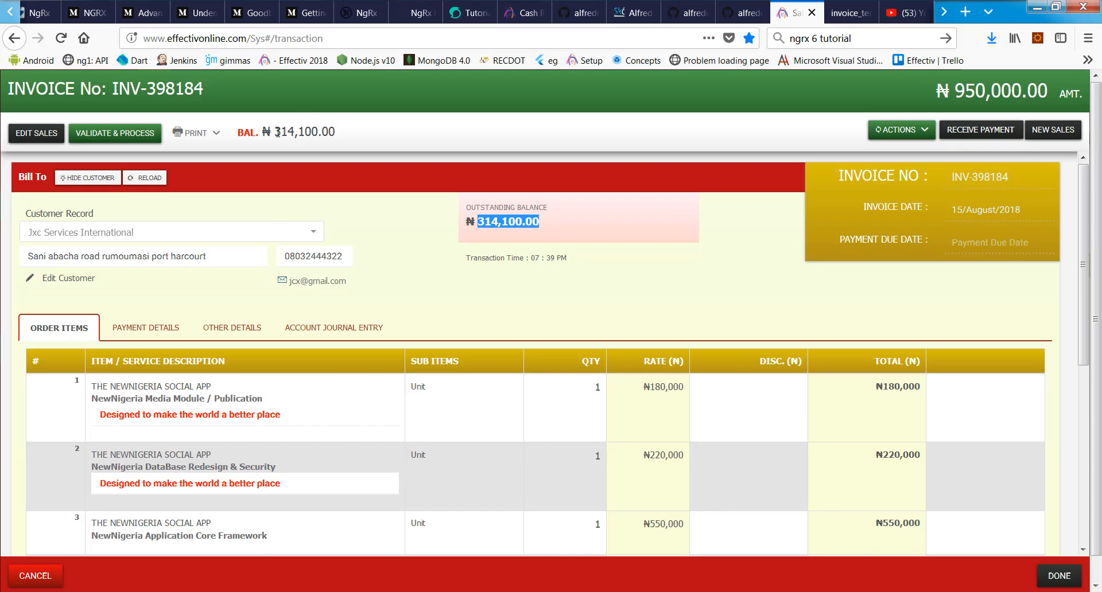
{"action": "left_click_drag", "start_coordinate": [275, 132], "coordinate": [353, 138]}
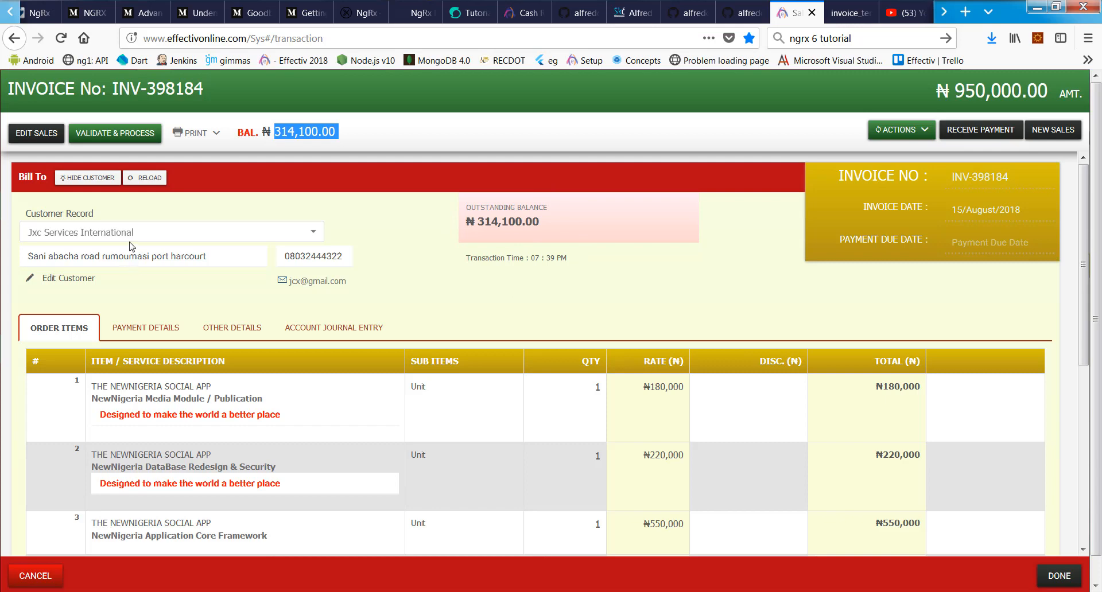
{"action": "left_click", "coordinate": [59, 280]}
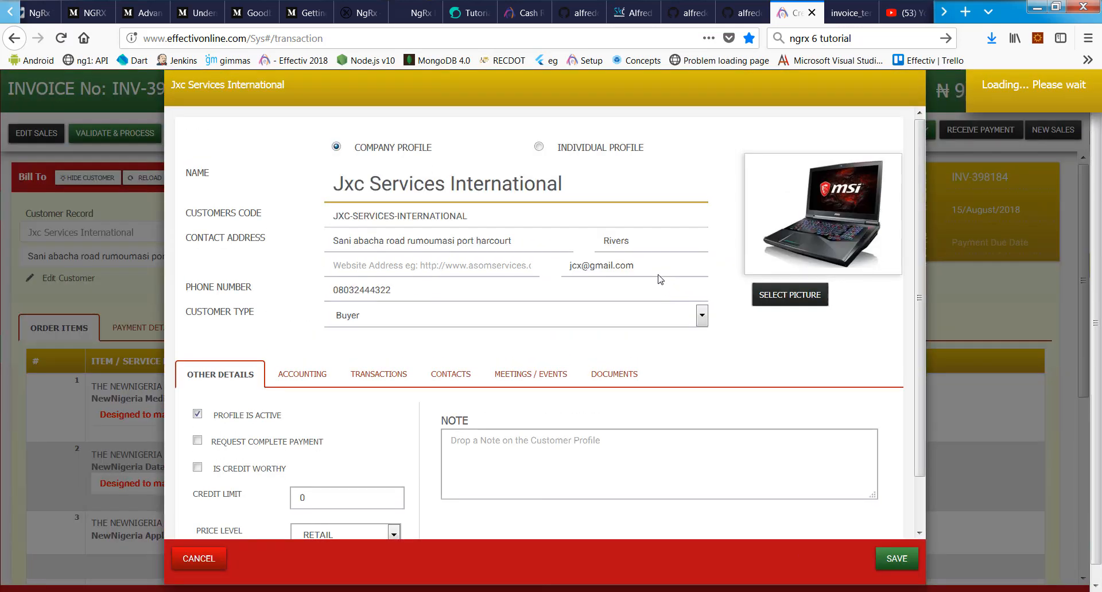
{"action": "left_click", "coordinate": [307, 376]}
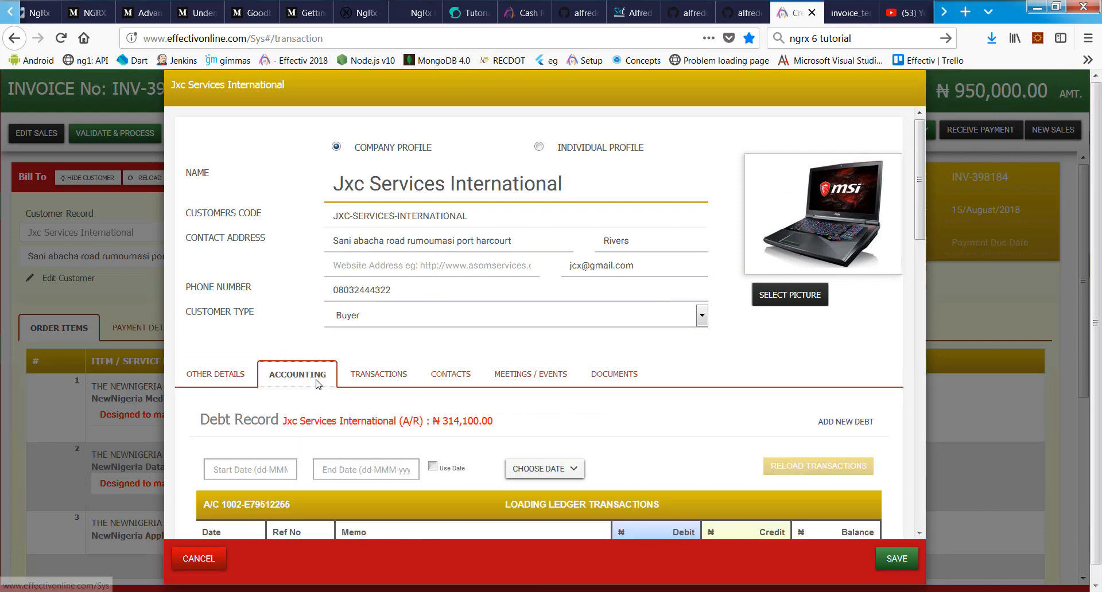
{"action": "left_click", "coordinate": [377, 376]}
{"action": "scroll", "coordinate": [571, 364], "scroll_direction": "down", "scroll_amount": 3}
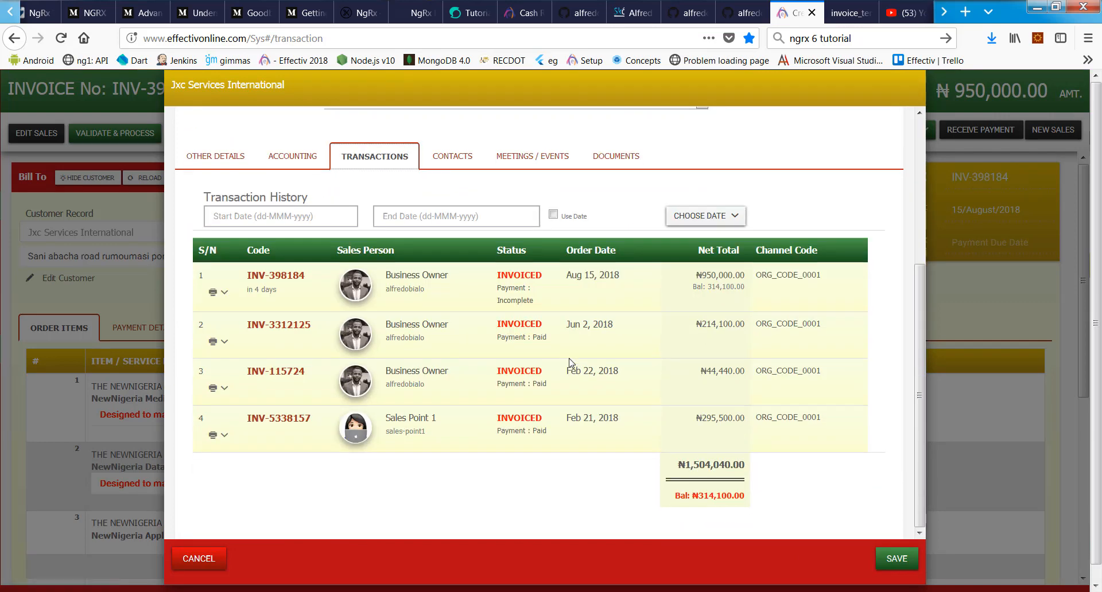
{"action": "left_click", "coordinate": [209, 560]}
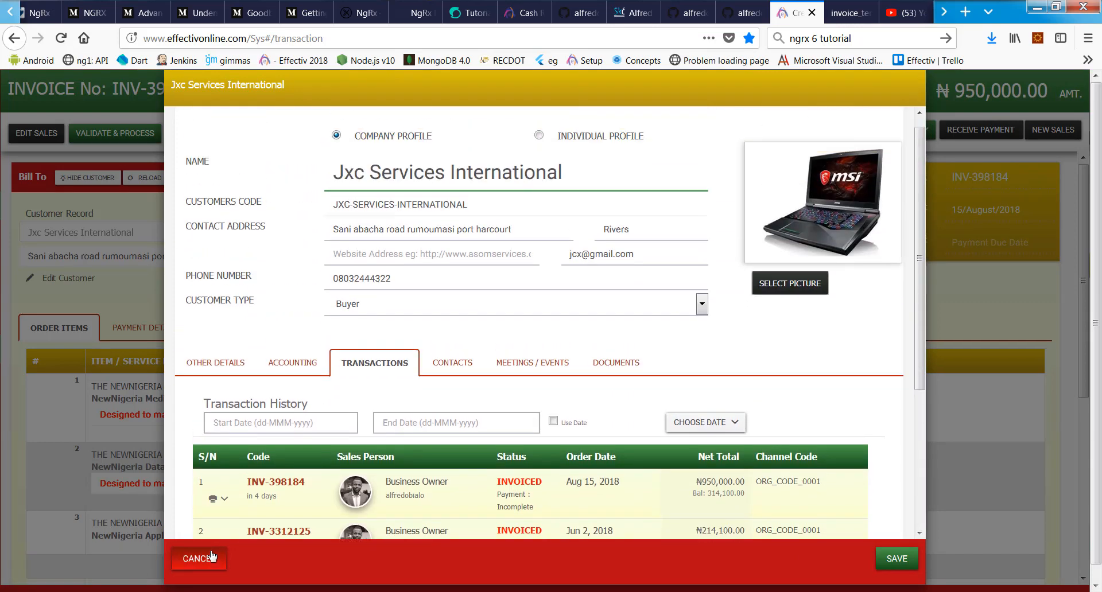
{"action": "scroll", "coordinate": [546, 305], "scroll_direction": "down", "scroll_amount": 1}
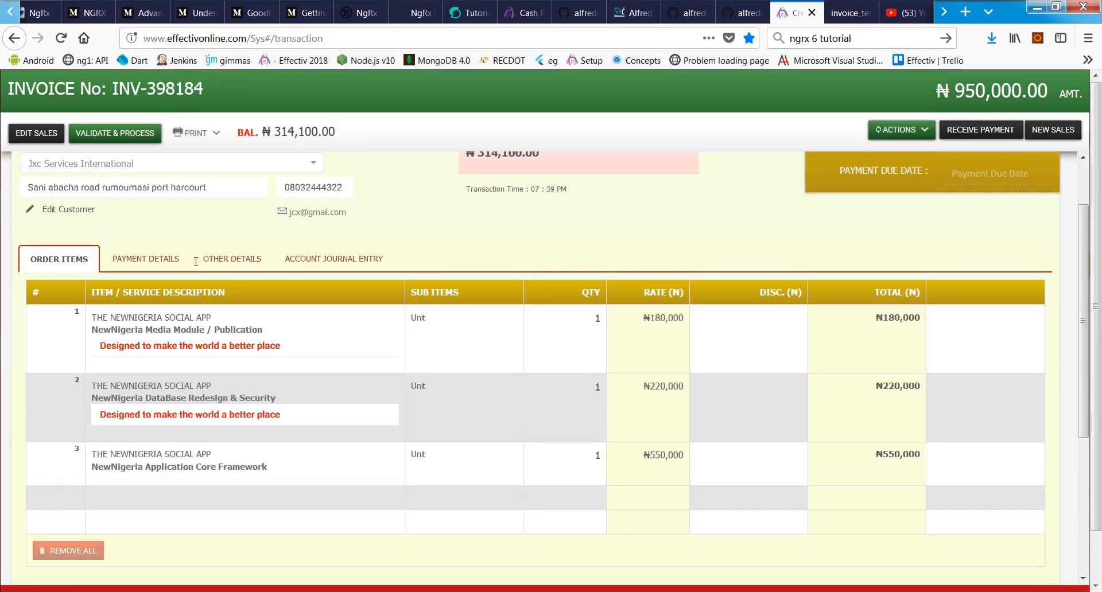
Step: Show INV-398184's payment history and abort cancelling the first payment entry, keeping both payments
{"action": "left_click", "coordinate": [141, 256]}
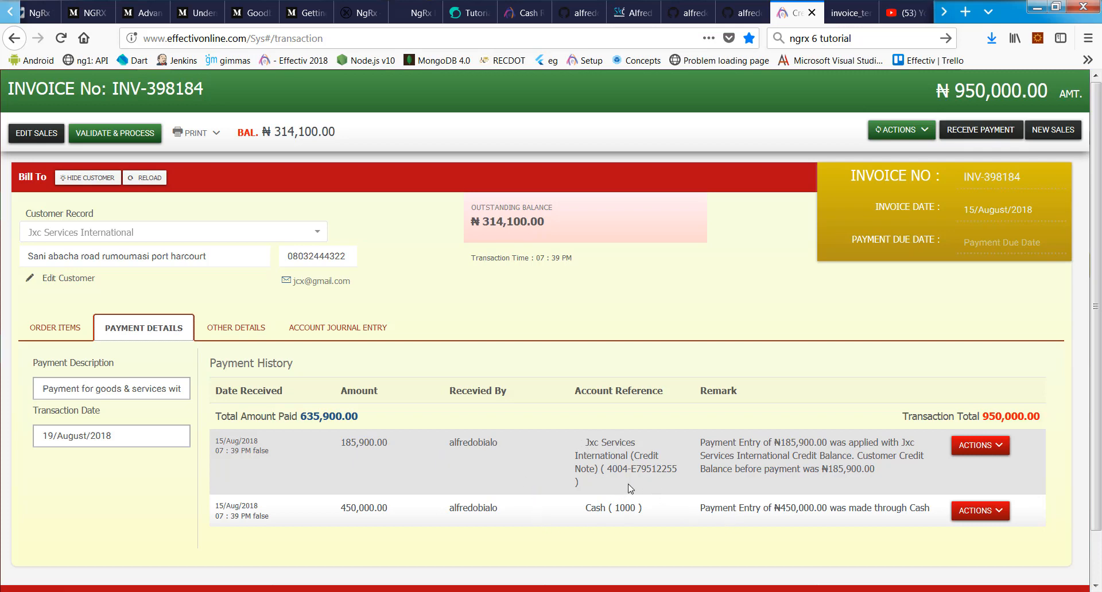
{"action": "left_click", "coordinate": [981, 446]}
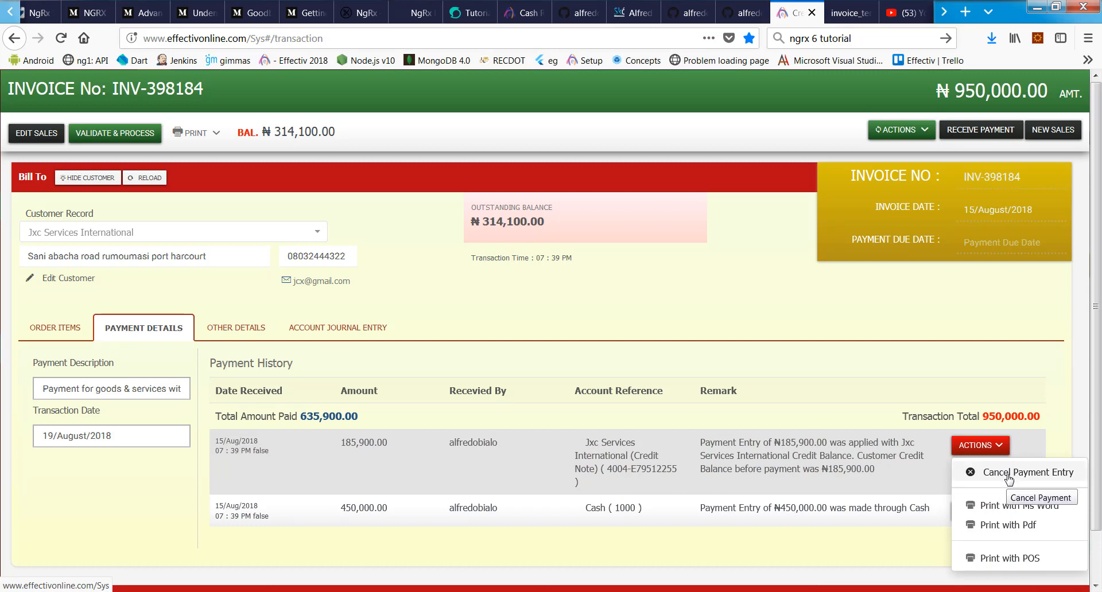
{"action": "left_click", "coordinate": [1008, 474]}
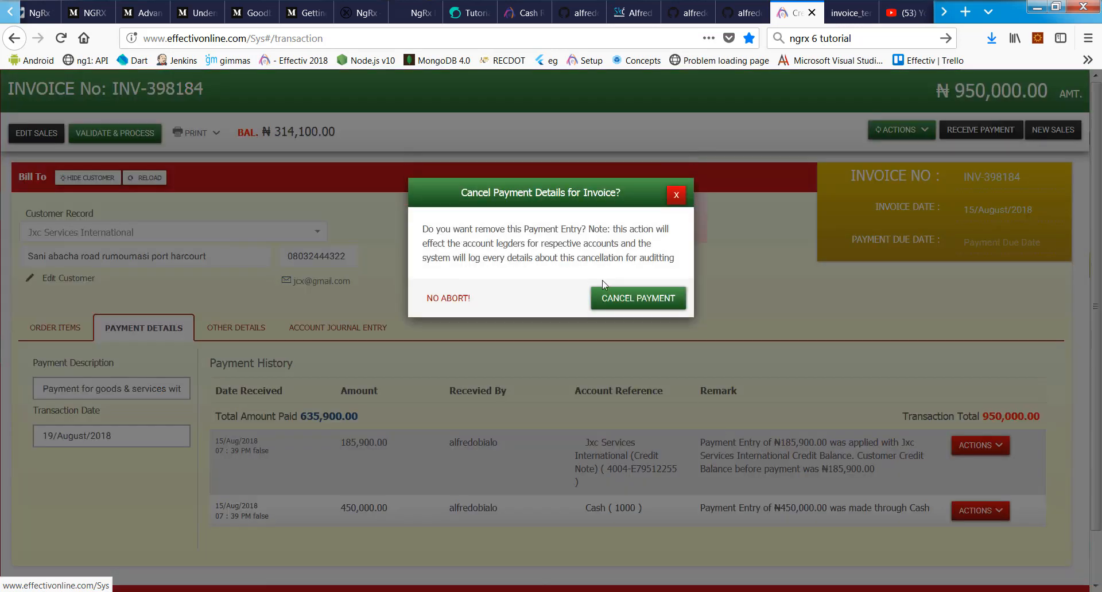
{"action": "left_click", "coordinate": [447, 299]}
{"action": "scroll", "coordinate": [120, 482], "scroll_direction": "down", "scroll_amount": 1}
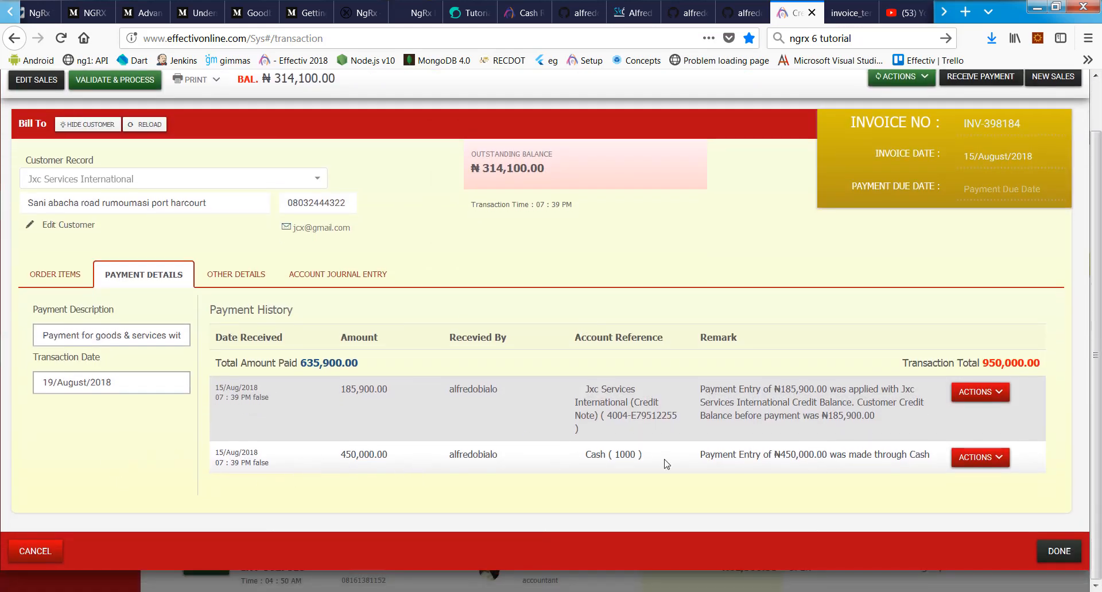
Step: Show the invoice's order items and dismiss the news notification
{"action": "scroll", "coordinate": [437, 401], "scroll_direction": "up", "scroll_amount": 1}
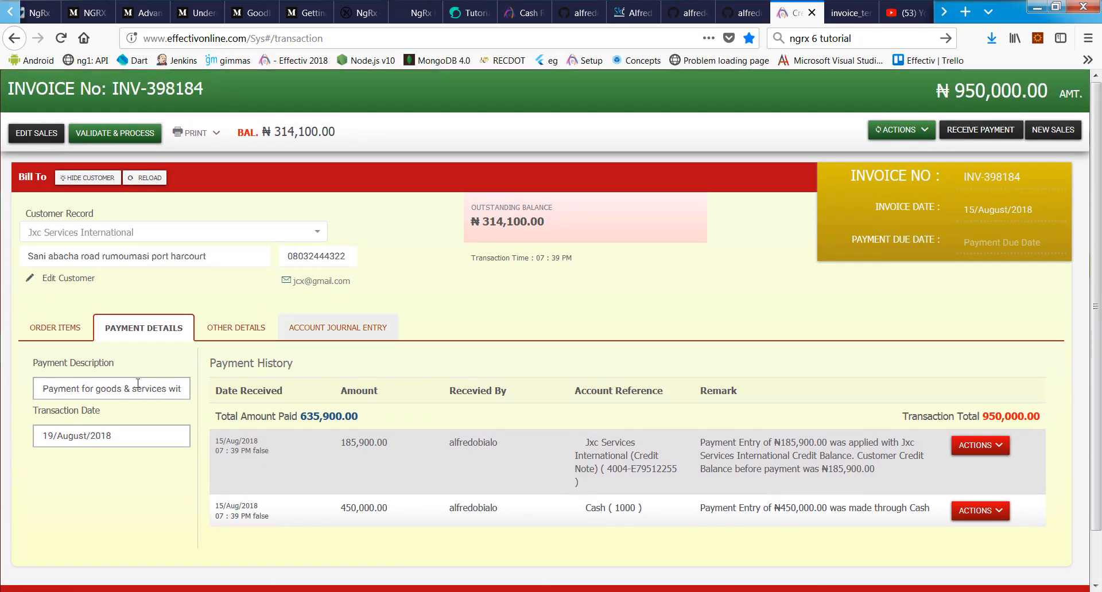
{"action": "left_click_drag", "start_coordinate": [274, 132], "coordinate": [322, 133]}
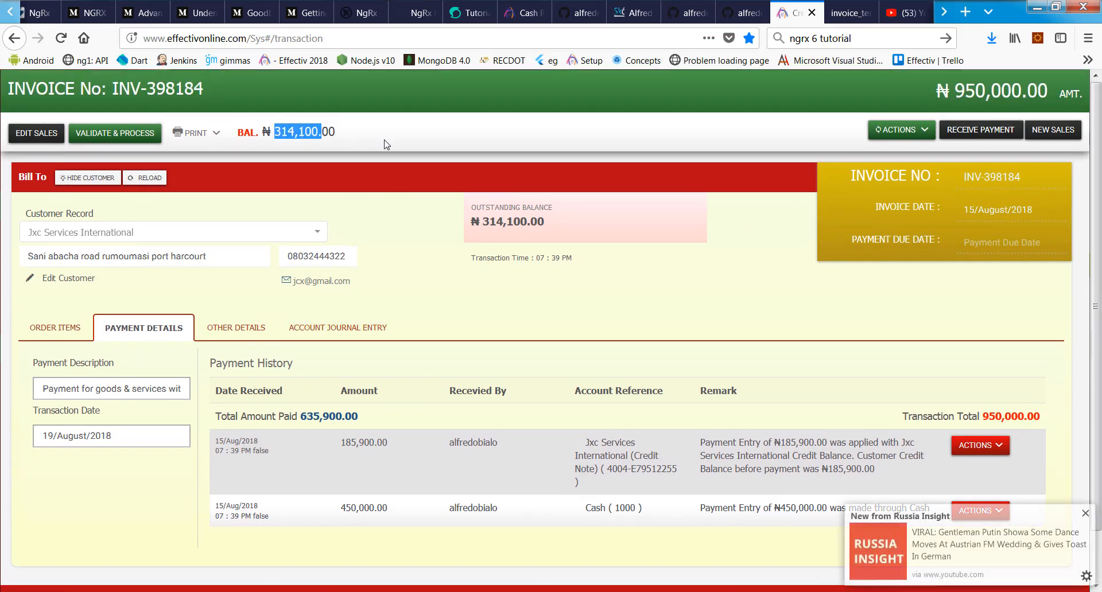
{"action": "left_click", "coordinate": [393, 141]}
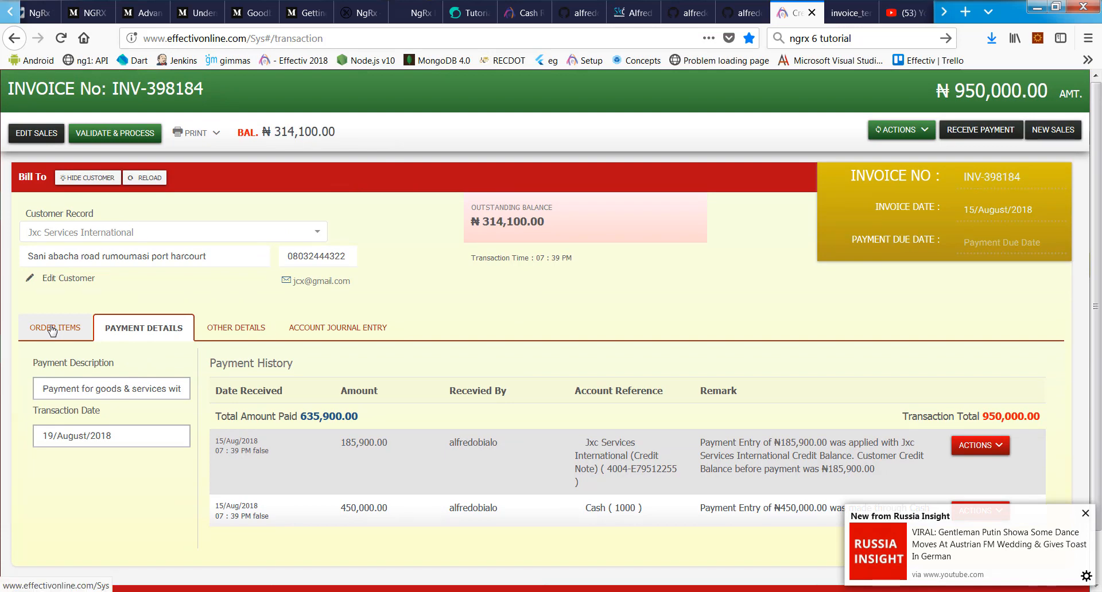
{"action": "left_click", "coordinate": [51, 329]}
{"action": "left_click", "coordinate": [1086, 515]}
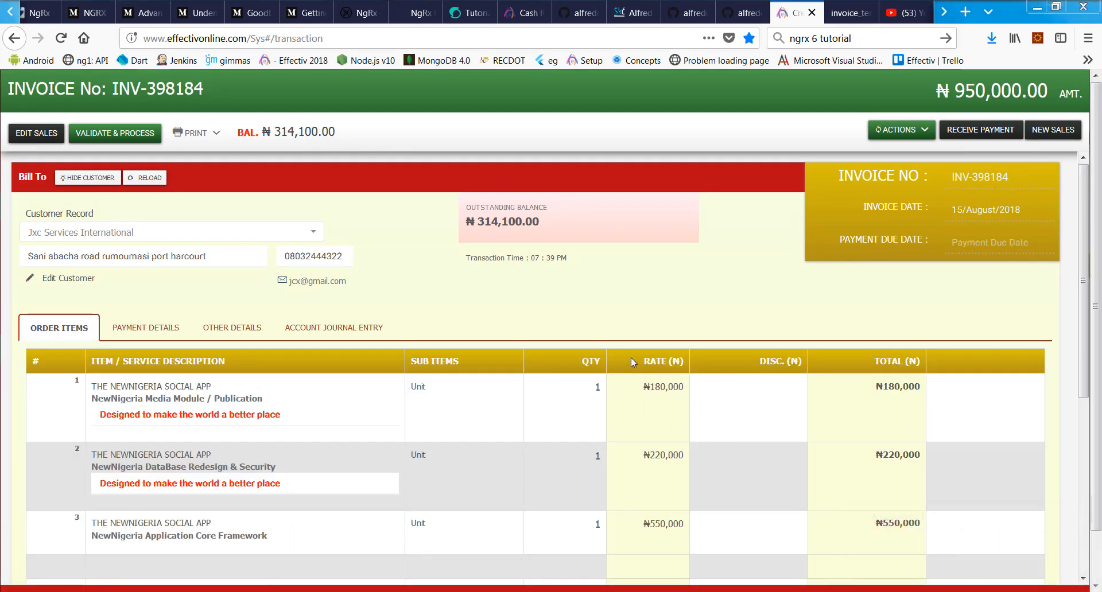
{"action": "scroll", "coordinate": [632, 357], "scroll_direction": "down", "scroll_amount": 5}
{"action": "scroll", "coordinate": [545, 390], "scroll_direction": "up", "scroll_amount": 5}
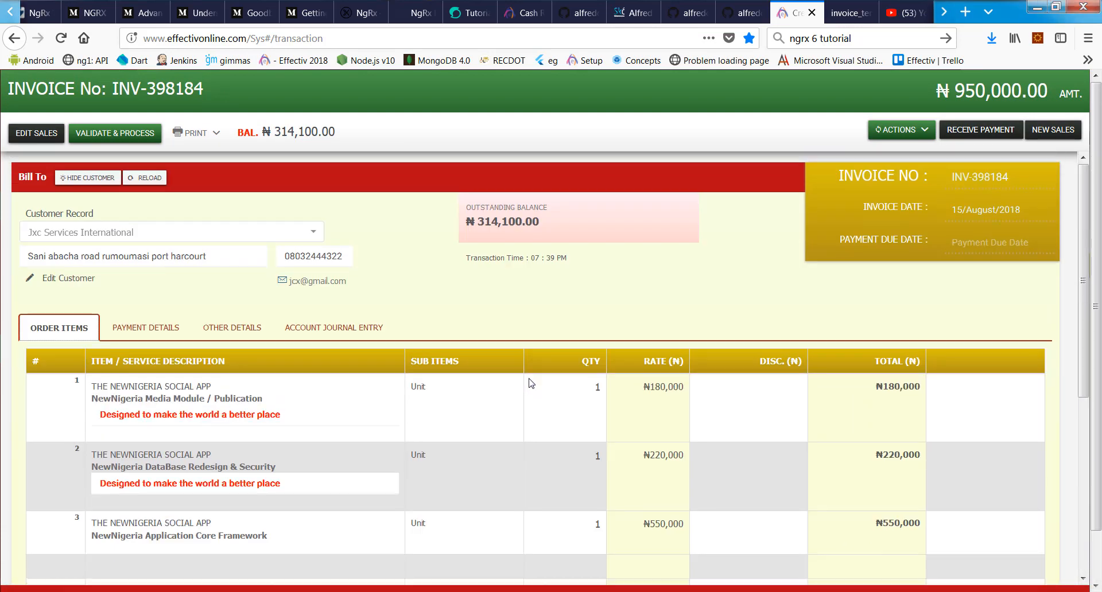
Step: Review the account journal entries, then go back via Payment Details to the order items list
{"action": "left_click", "coordinate": [297, 329]}
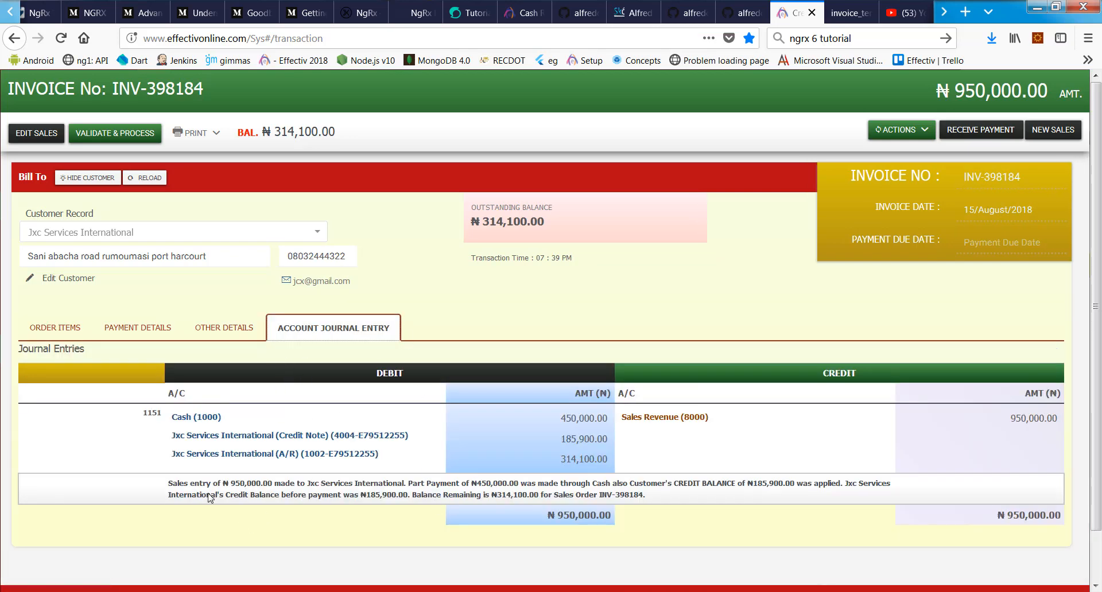
{"action": "scroll", "coordinate": [700, 478], "scroll_direction": "down", "scroll_amount": 2}
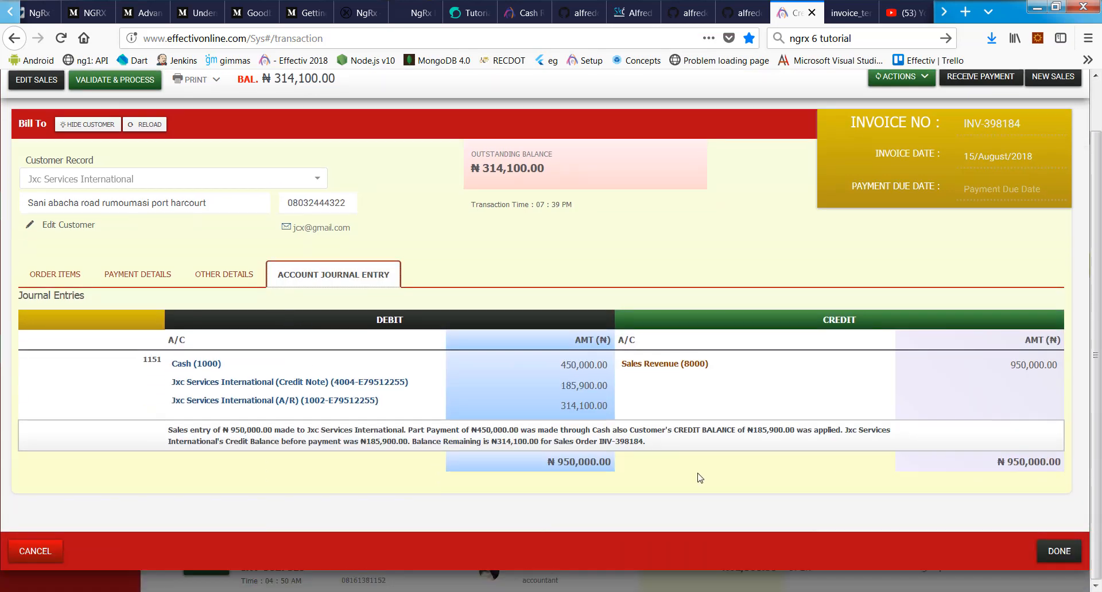
{"action": "left_click", "coordinate": [138, 275]}
{"action": "left_click", "coordinate": [55, 274]}
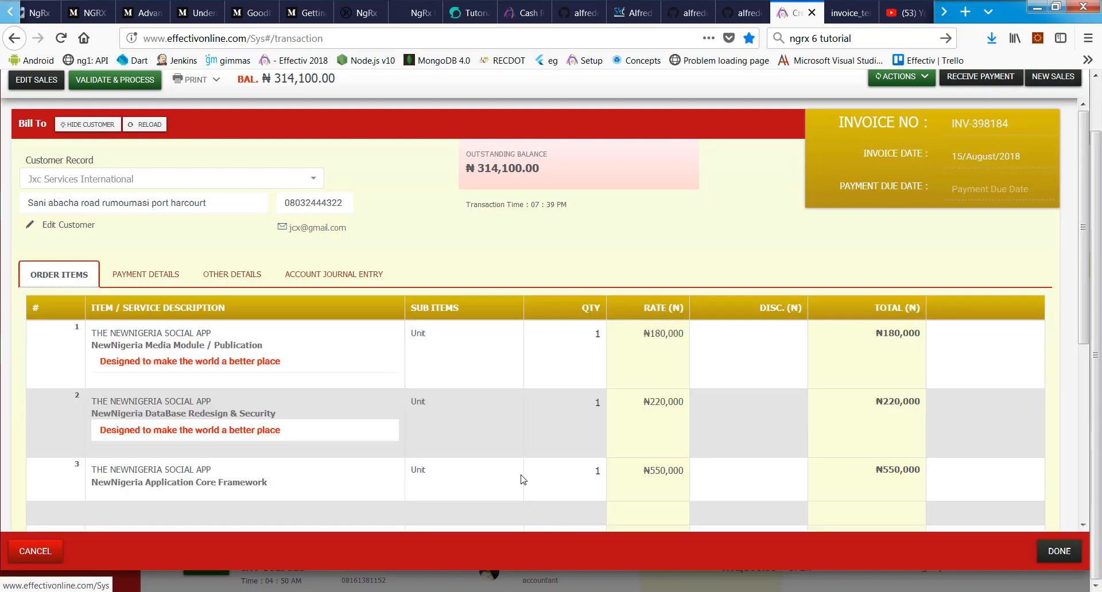
Step: Close invoice INV-398184 with DONE, returning to the 2018 sales transactions list
{"action": "left_click", "coordinate": [1048, 557]}
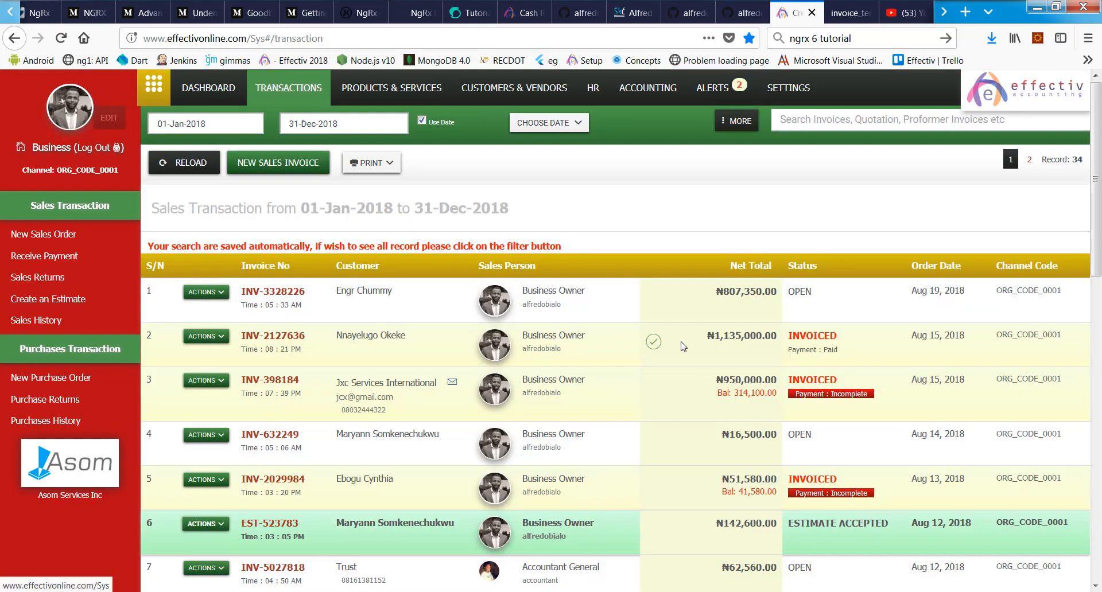
{"action": "scroll", "coordinate": [527, 322], "scroll_direction": "down", "scroll_amount": 5}
{"action": "scroll", "coordinate": [632, 258], "scroll_direction": "up", "scroll_amount": 5}
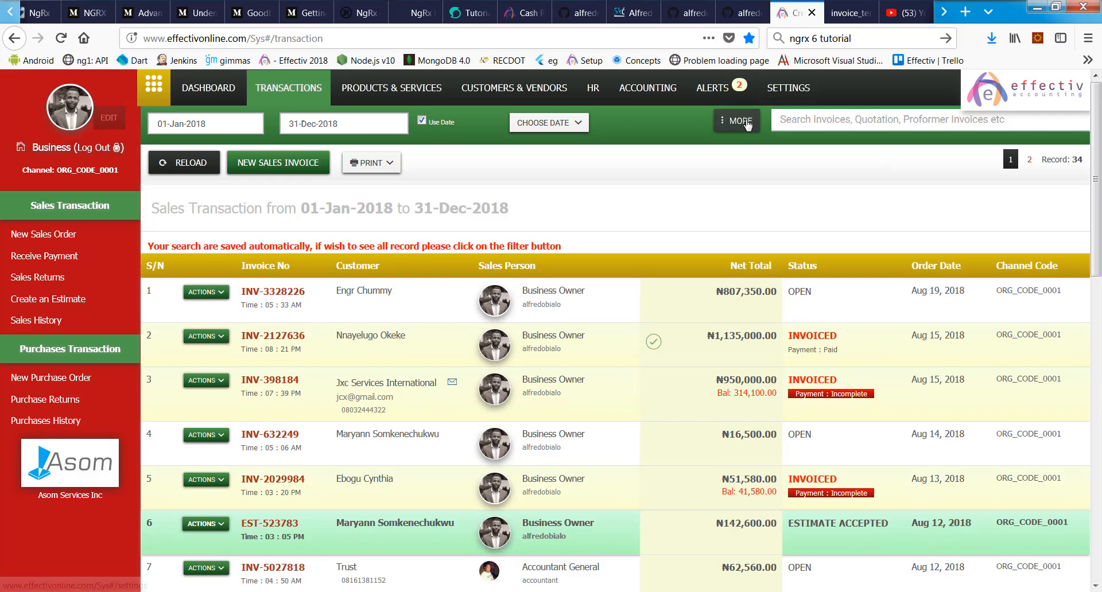
Step: Open the MORE filter menu and the PRINT options for sales orders
{"action": "left_click", "coordinate": [740, 121]}
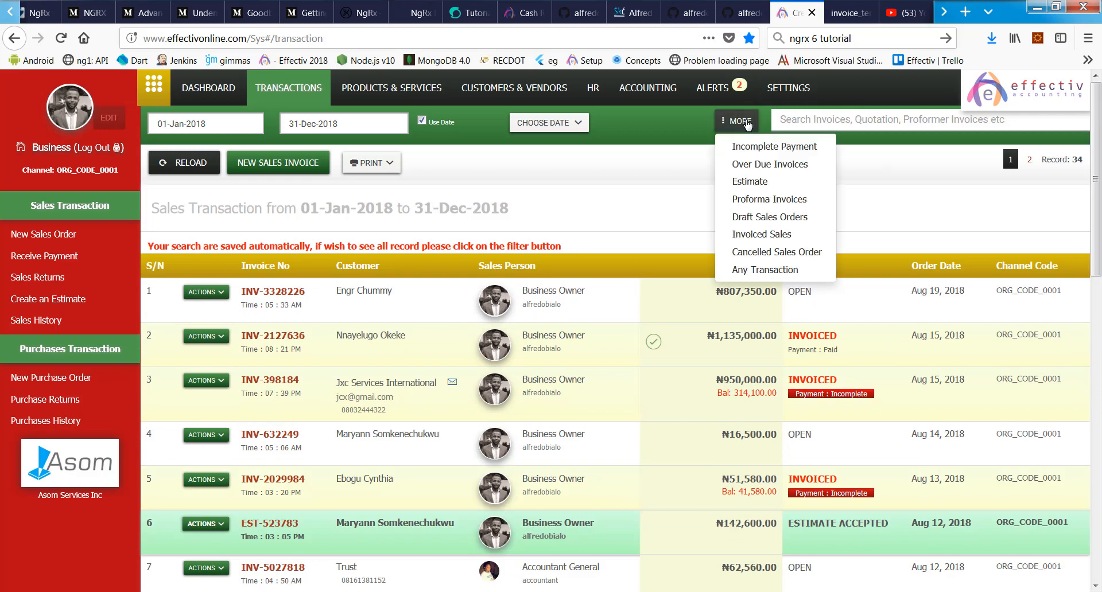
{"action": "left_click", "coordinate": [372, 163]}
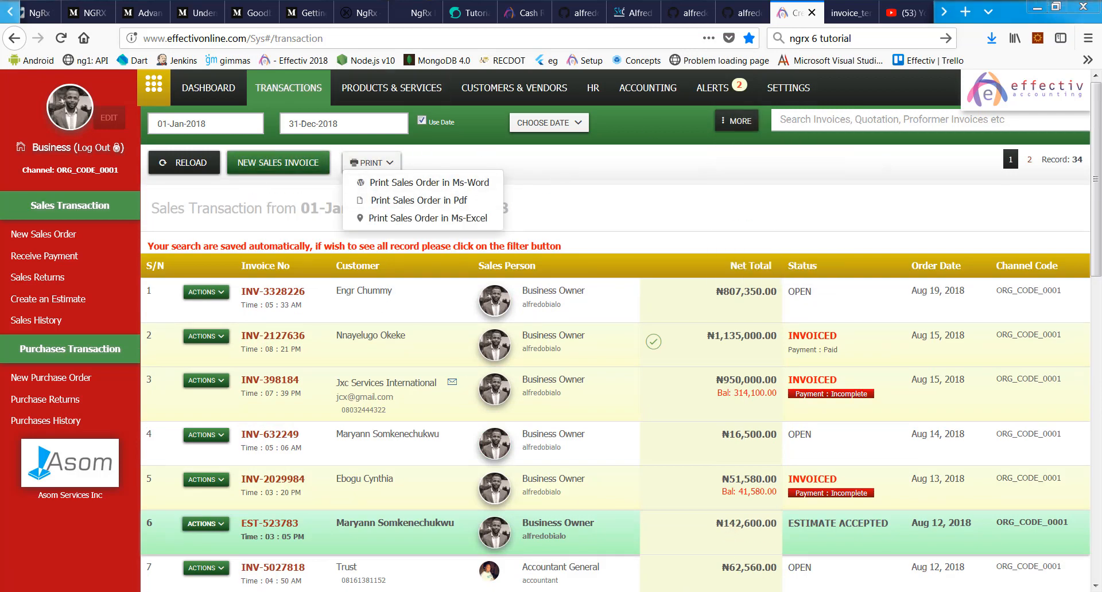
{"action": "mouse_move", "coordinate": [733, 570]}
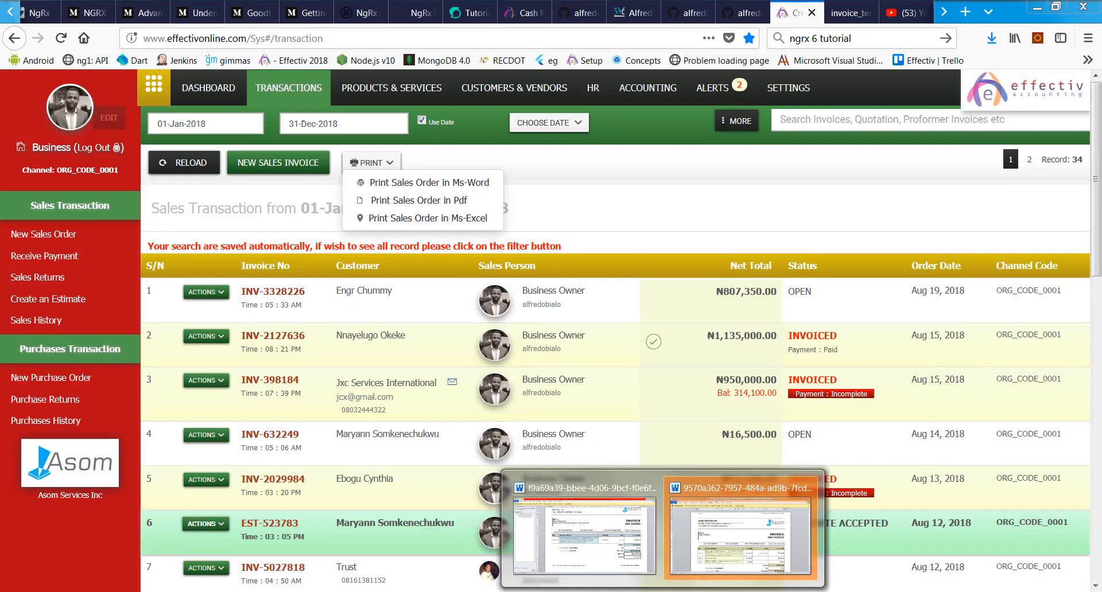
Step: Bring the exported 2018 sales report to the front in Excel and scroll through it
{"action": "left_click", "coordinate": [594, 591]}
{"action": "scroll", "coordinate": [519, 320], "scroll_direction": "down", "scroll_amount": 7}
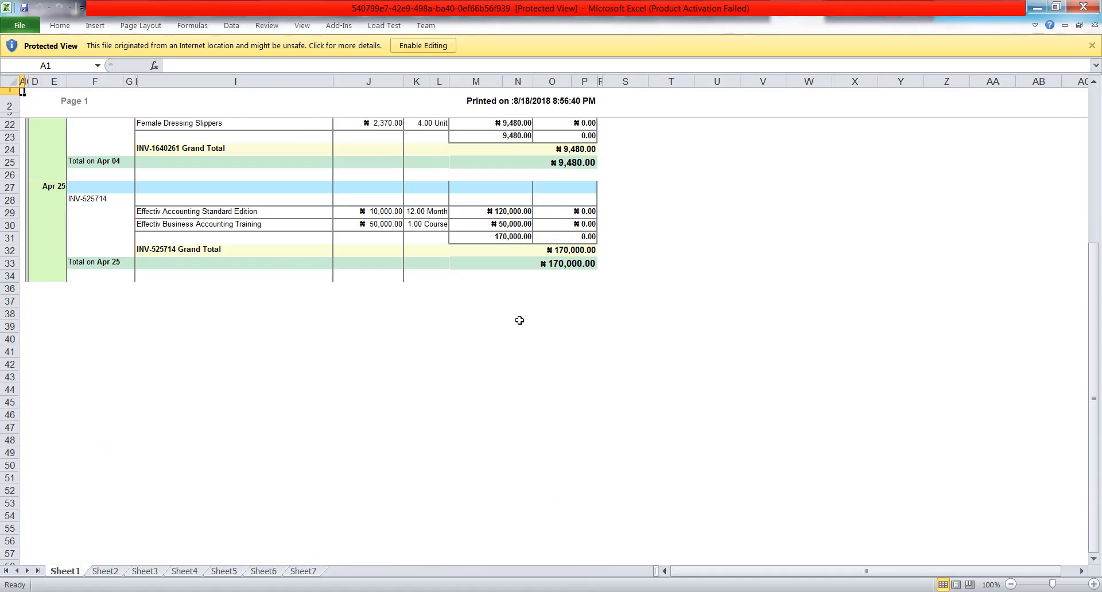
{"action": "scroll", "coordinate": [437, 297], "scroll_direction": "up", "scroll_amount": 5}
{"action": "scroll", "coordinate": [437, 294], "scroll_direction": "up", "scroll_amount": 3}
{"action": "scroll", "coordinate": [324, 450], "scroll_direction": "down", "scroll_amount": 4}
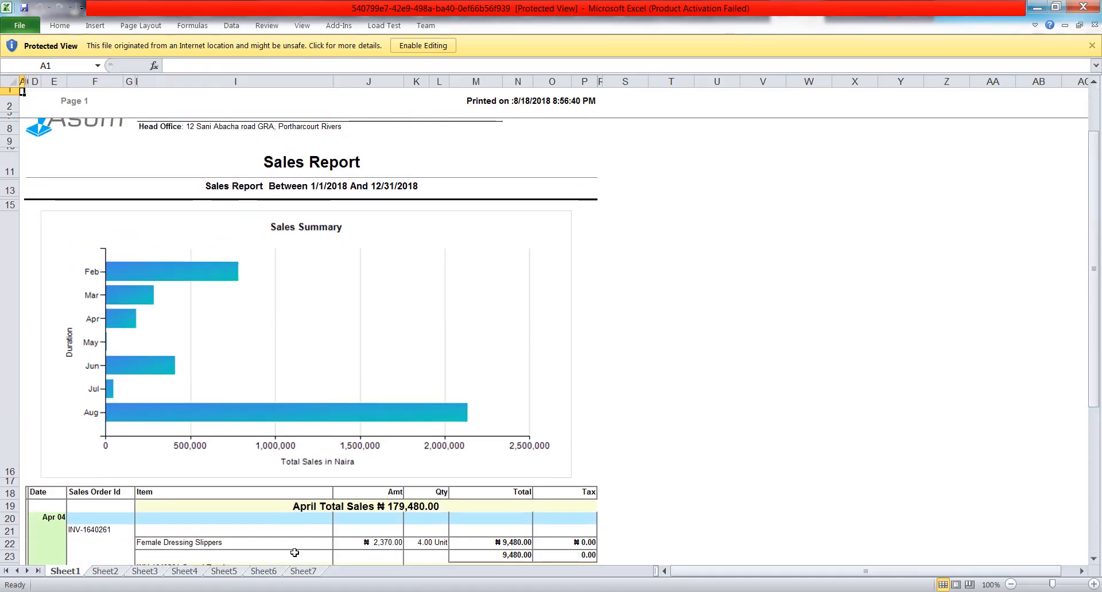
Step: Browse the August, February, July, March and May sheets, return to the Sales Summary, and minimize Excel
{"action": "left_click", "coordinate": [124, 573]}
{"action": "left_click", "coordinate": [156, 573]}
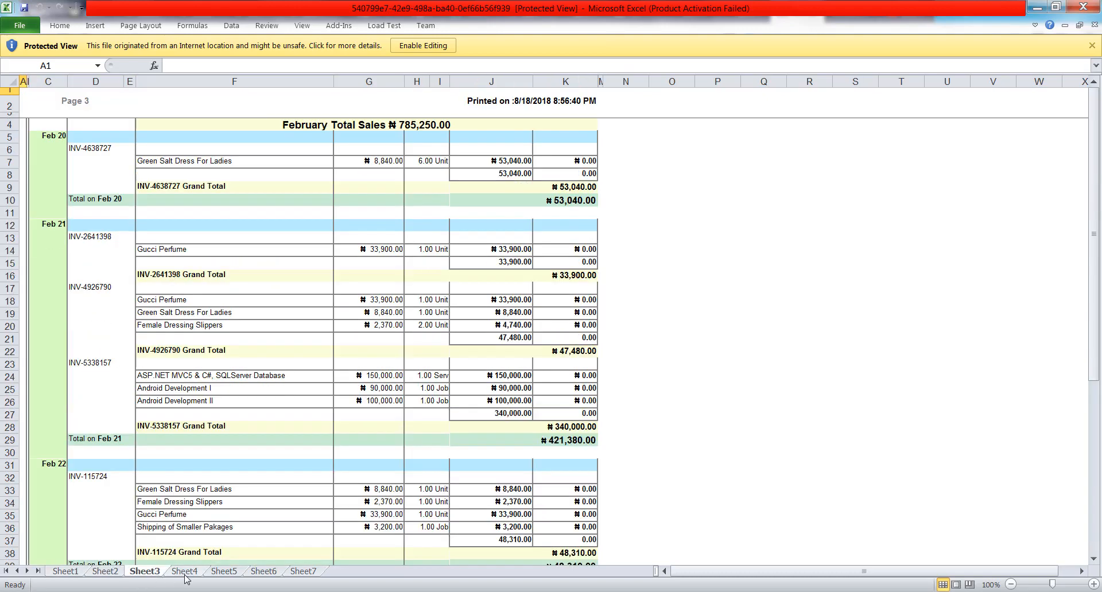
{"action": "left_click", "coordinate": [186, 573]}
{"action": "left_click", "coordinate": [268, 572]}
{"action": "left_click", "coordinate": [302, 572]}
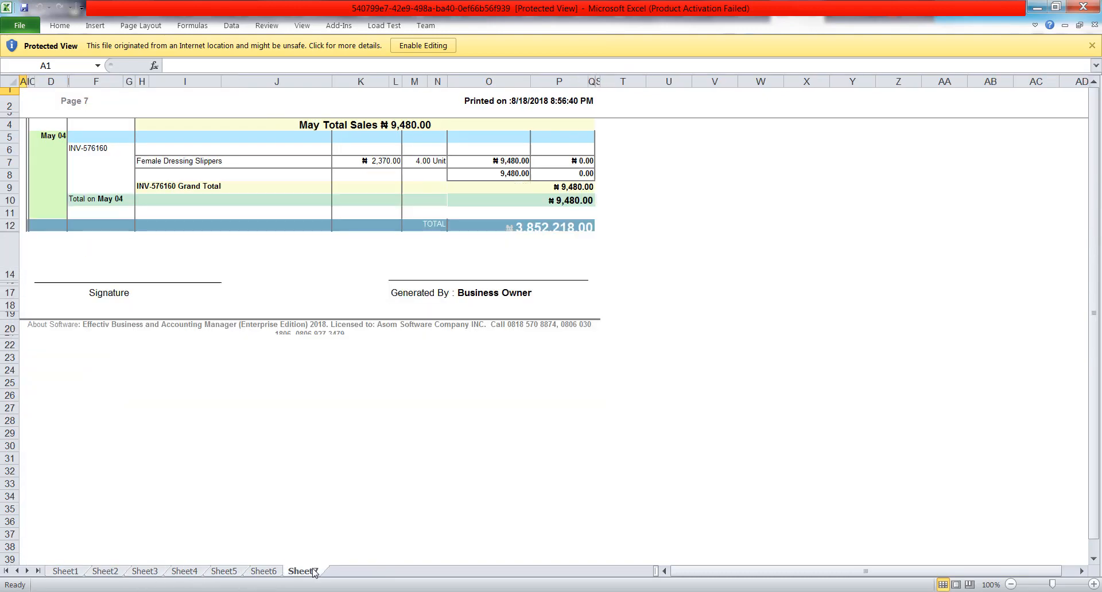
{"action": "left_click", "coordinate": [72, 572]}
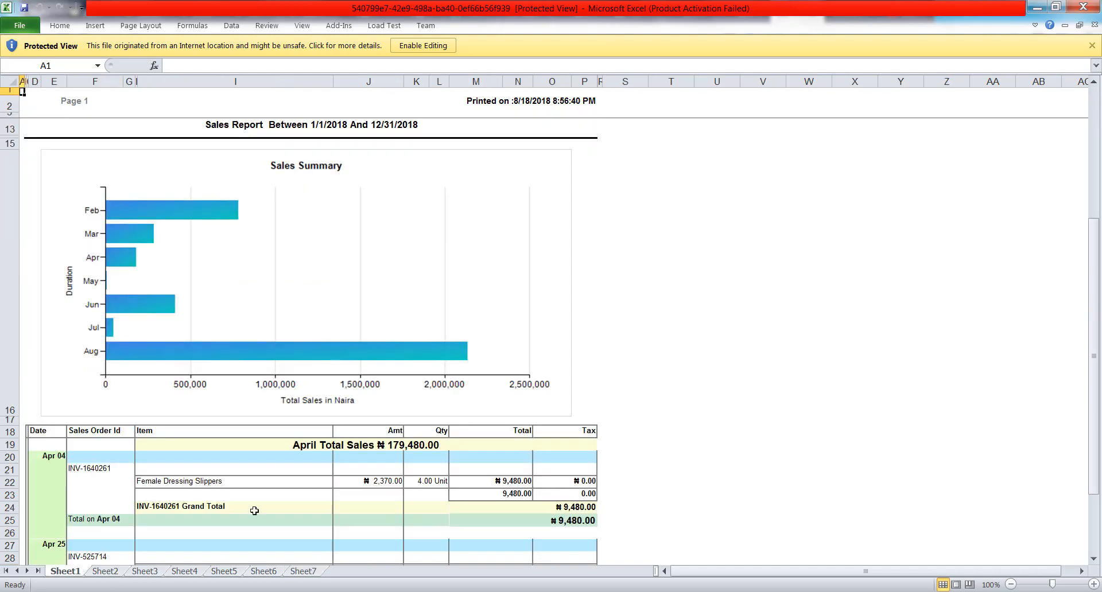
{"action": "left_click", "coordinate": [1037, 8]}
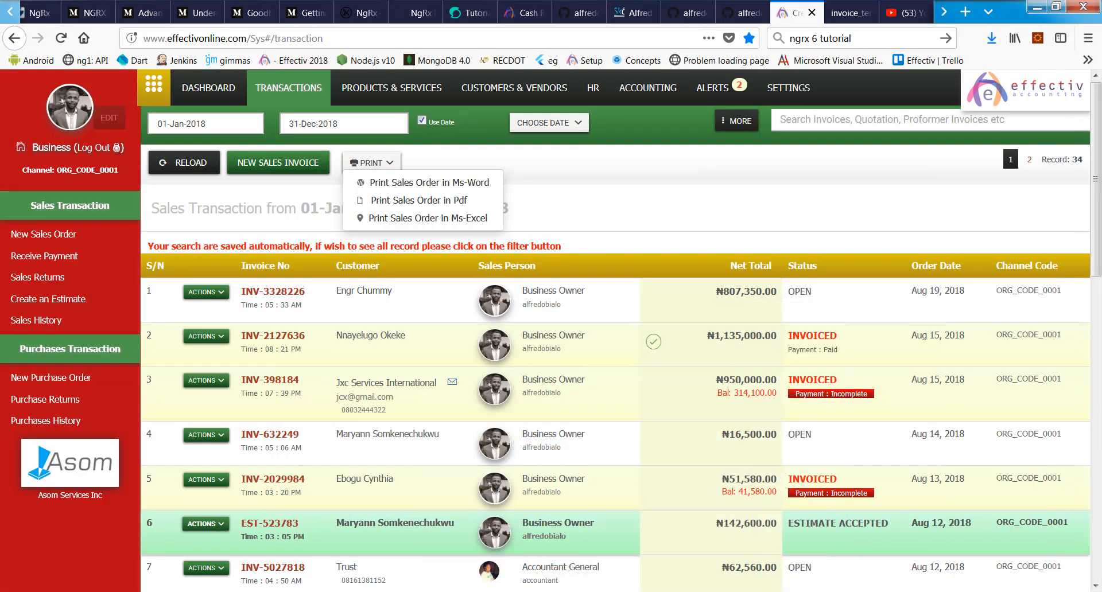
Step: Maximize the exported ₦807,350 Word invoice, scroll through it, then minimize Word
{"action": "left_click", "coordinate": [743, 526]}
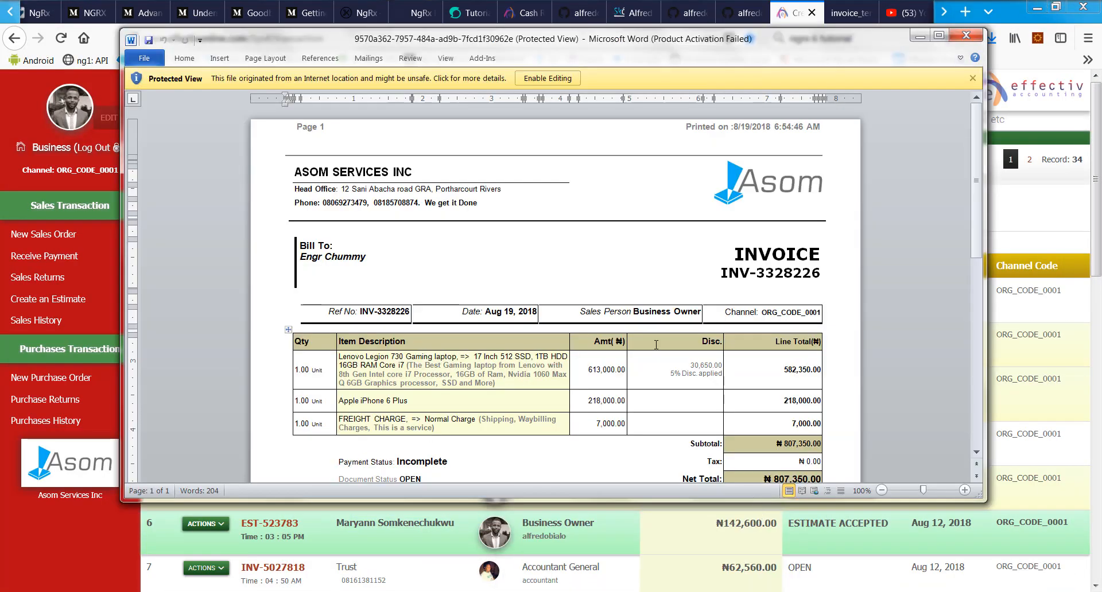
{"action": "double_click", "coordinate": [691, 52]}
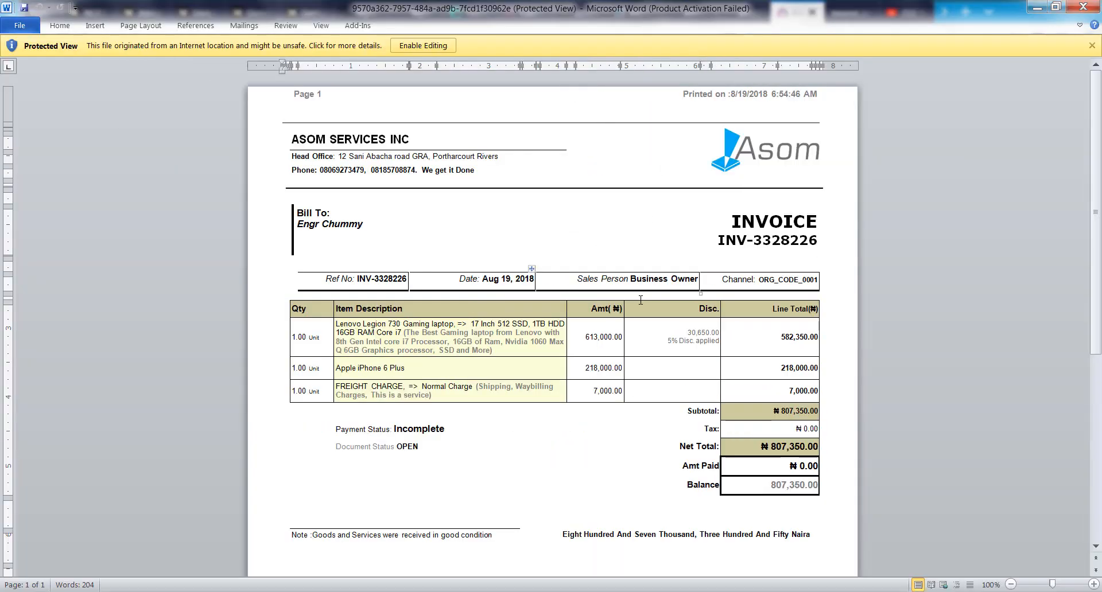
{"action": "scroll", "coordinate": [640, 300], "scroll_direction": "up", "scroll_amount": 5}
{"action": "scroll", "coordinate": [641, 300], "scroll_direction": "down", "scroll_amount": 6}
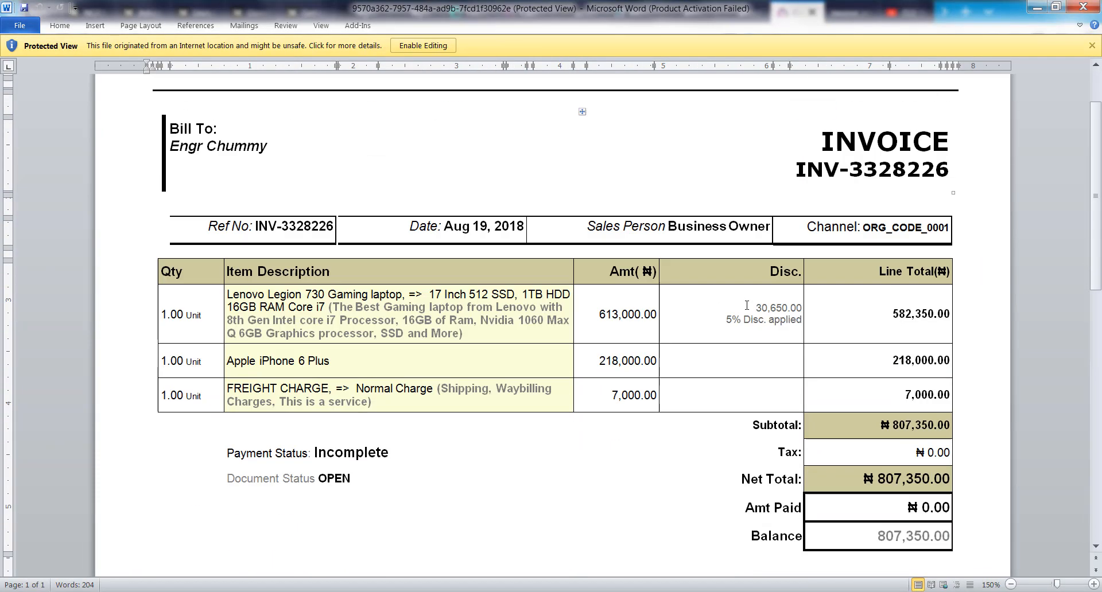
{"action": "scroll", "coordinate": [747, 305], "scroll_direction": "up", "scroll_amount": 3}
{"action": "scroll", "coordinate": [747, 305], "scroll_direction": "up", "scroll_amount": 3}
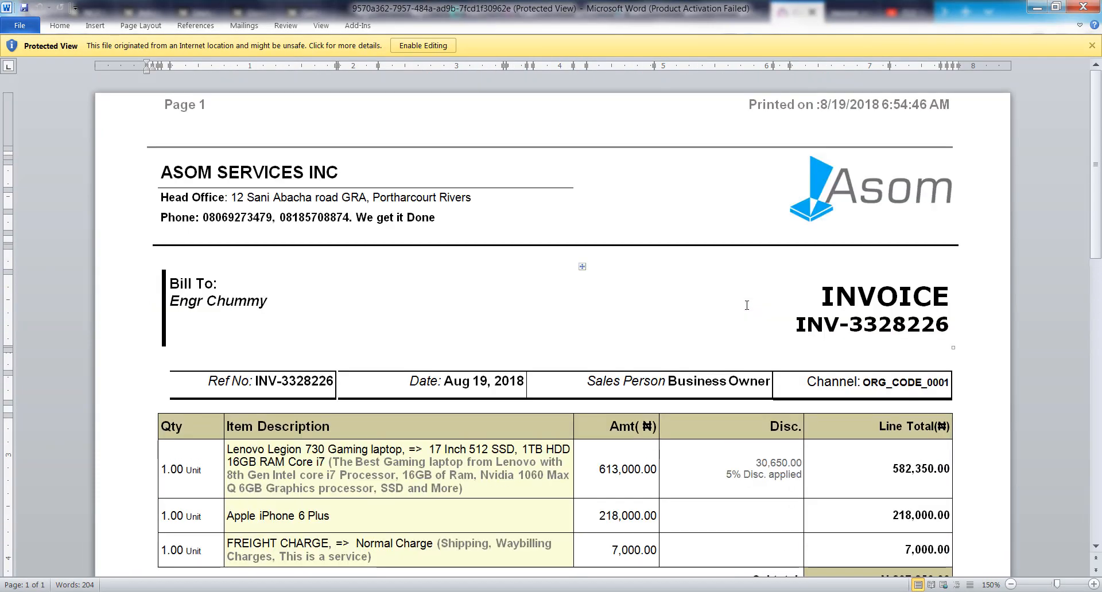
{"action": "scroll", "coordinate": [747, 305], "scroll_direction": "down", "scroll_amount": 10}
{"action": "scroll", "coordinate": [903, 139], "scroll_direction": "up", "scroll_amount": 10}
{"action": "left_click", "coordinate": [1036, 7]}
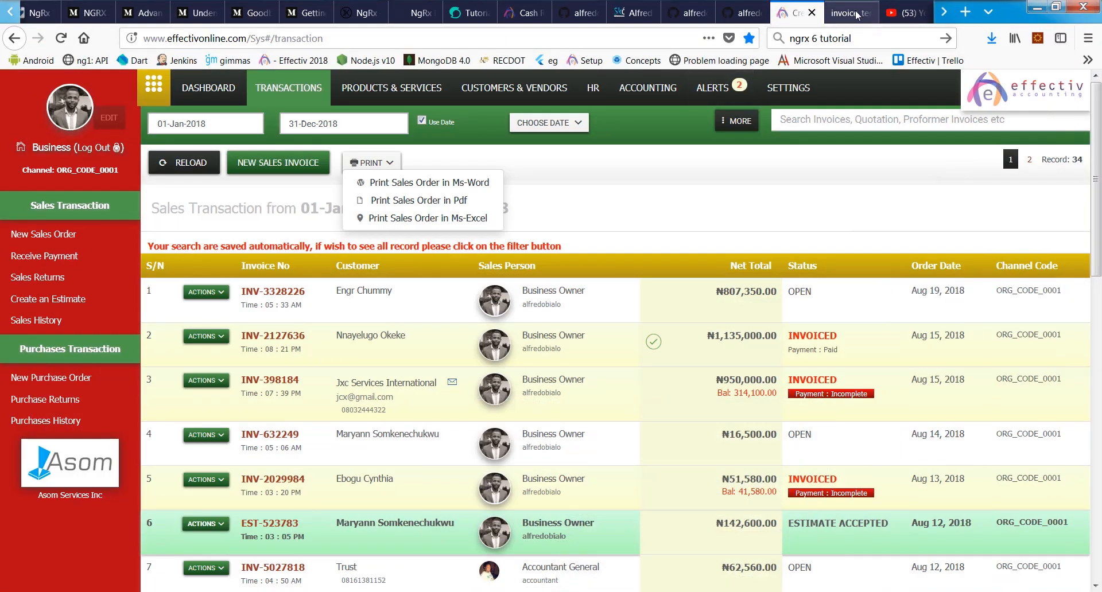
Step: Scroll through the invoice PDF in Firefox, then return to the Effectiv transactions tab
{"action": "left_click", "coordinate": [858, 14]}
{"action": "scroll", "coordinate": [741, 342], "scroll_direction": "down", "scroll_amount": 12}
{"action": "scroll", "coordinate": [740, 343], "scroll_direction": "up", "scroll_amount": 12}
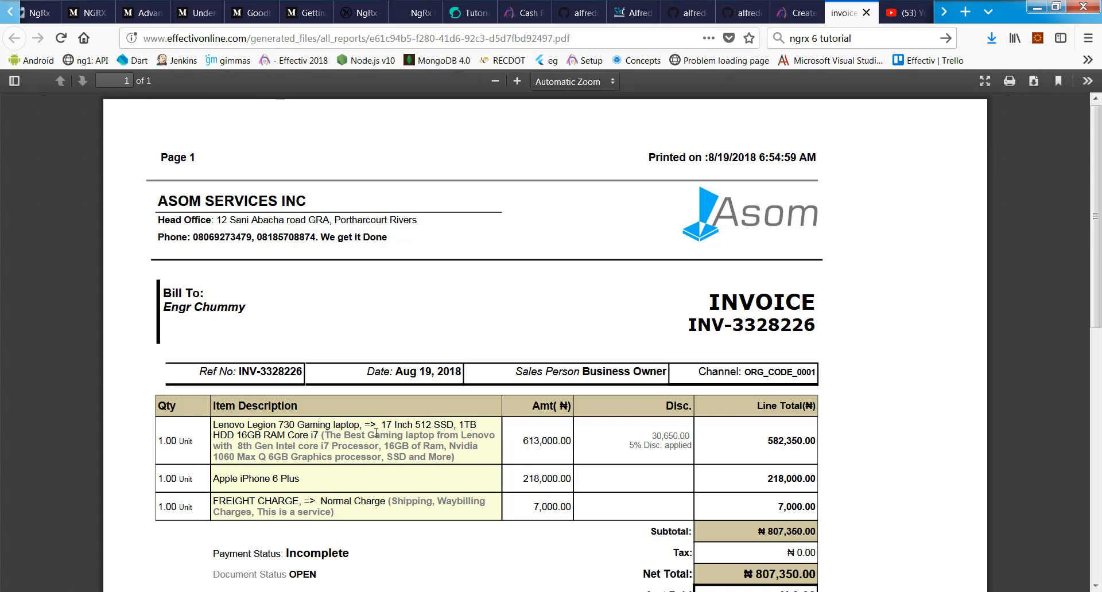
{"action": "left_click", "coordinate": [798, 13]}
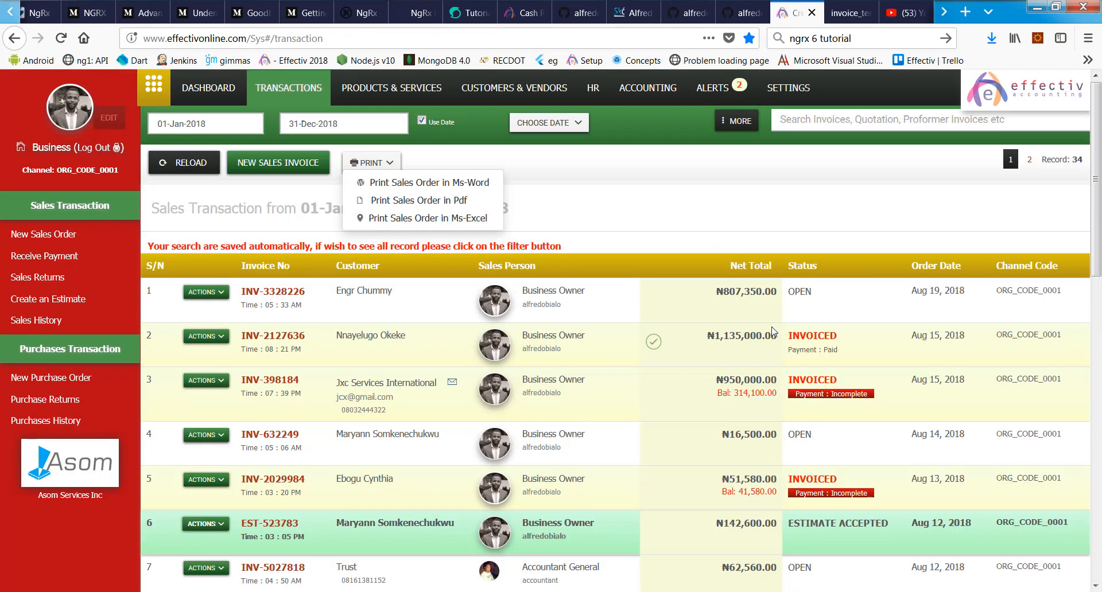
Step: Dismiss the Print options, check accepted estimate EST-523783 (₦142,600), then cancel back to the list
{"action": "scroll", "coordinate": [683, 190], "scroll_direction": "up", "scroll_amount": 6}
{"action": "left_click", "coordinate": [620, 217]}
{"action": "scroll", "coordinate": [628, 233], "scroll_direction": "down", "scroll_amount": 12}
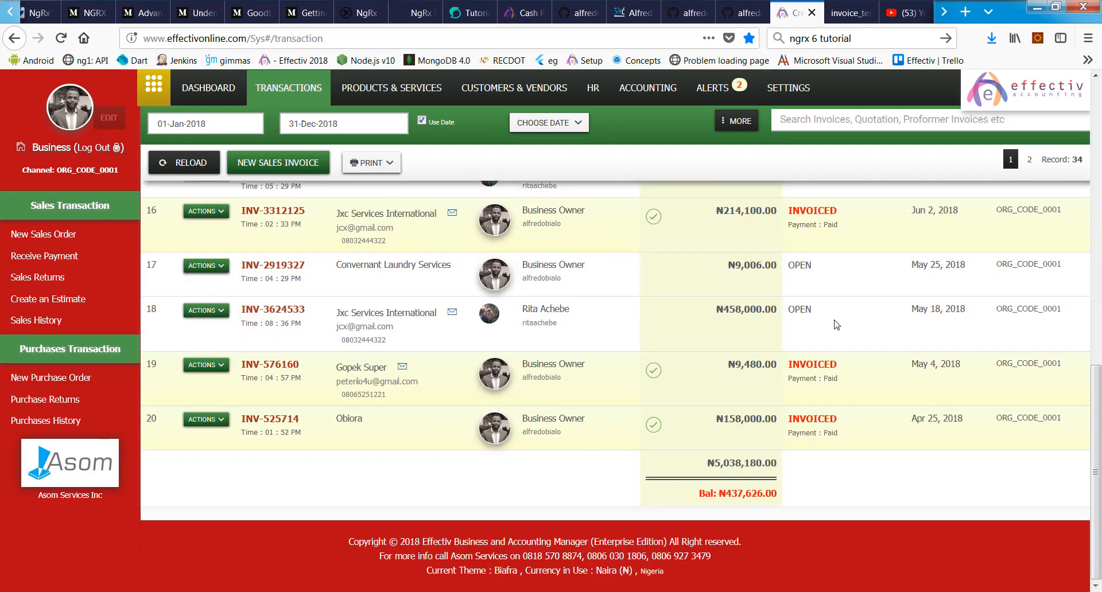
{"action": "scroll", "coordinate": [835, 325], "scroll_direction": "up", "scroll_amount": 12}
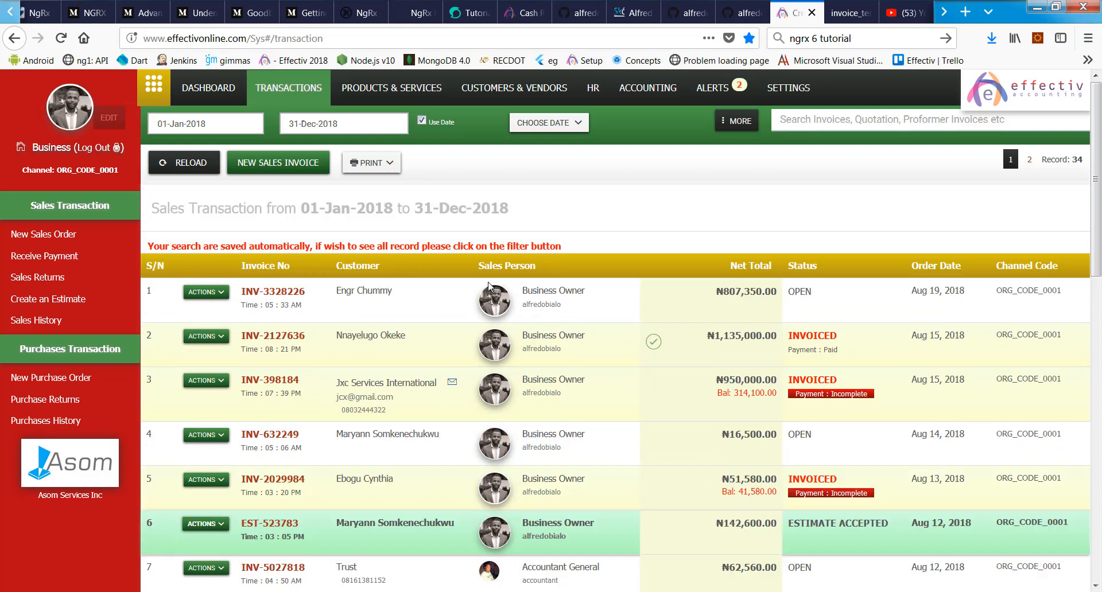
{"action": "scroll", "coordinate": [491, 307], "scroll_direction": "down", "scroll_amount": 3}
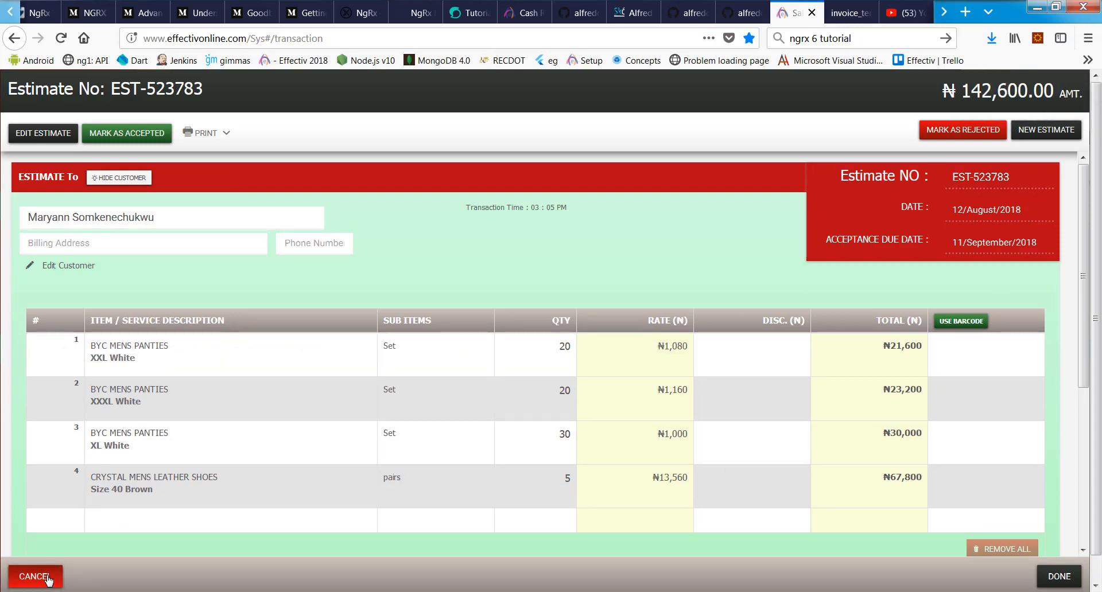
{"action": "left_click", "coordinate": [35, 576]}
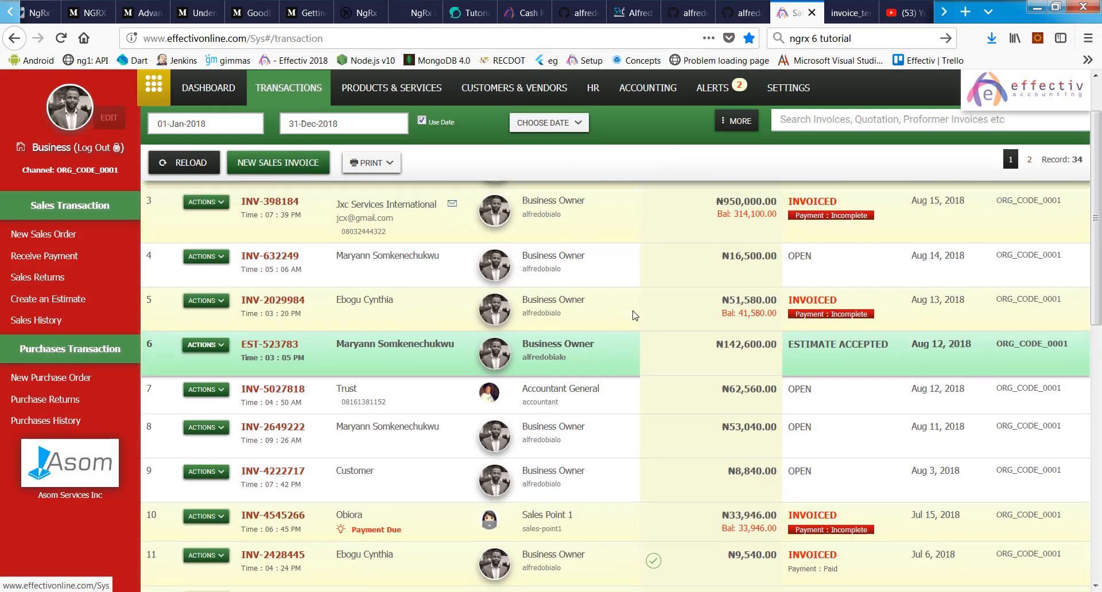
{"action": "scroll", "coordinate": [564, 230], "scroll_direction": "up", "scroll_amount": 5}
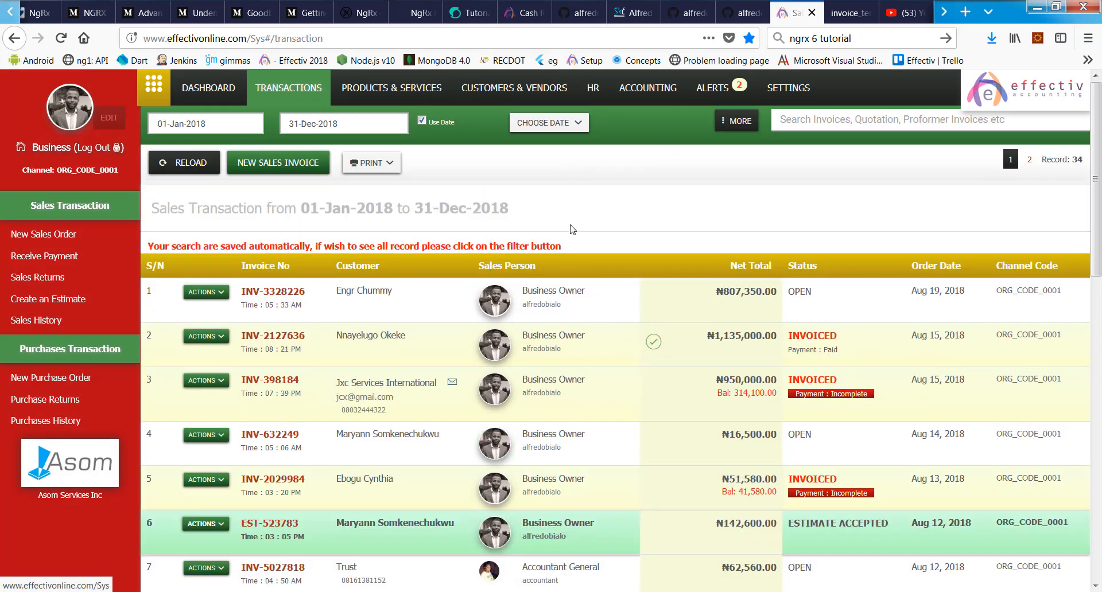
Step: Go to Products & Services > Manage Product / Service to list all 35 items
{"action": "left_click", "coordinate": [391, 87]}
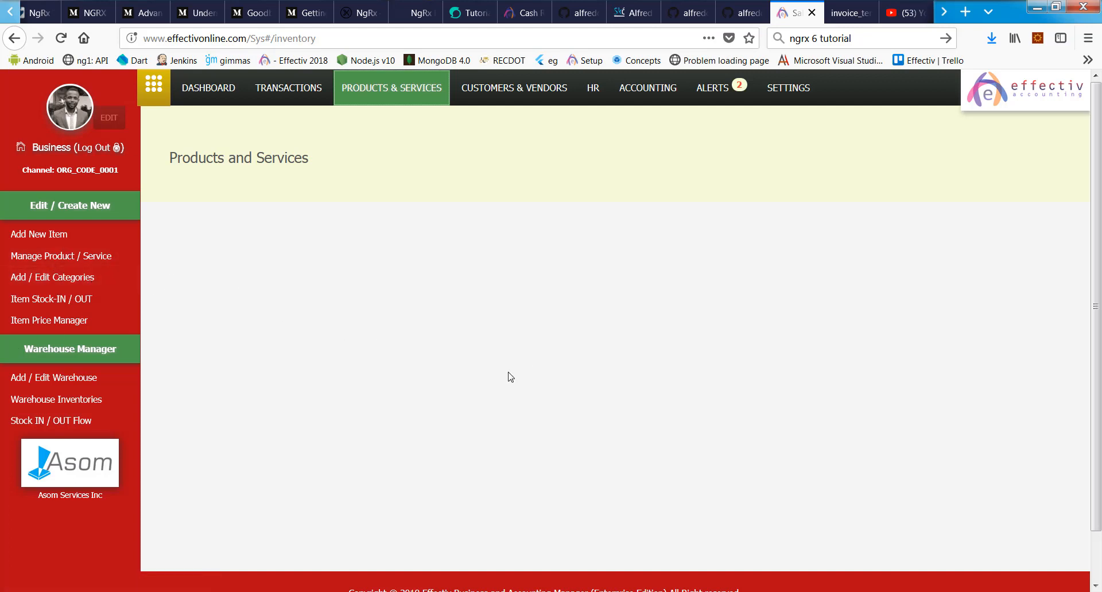
{"action": "left_click", "coordinate": [131, 263]}
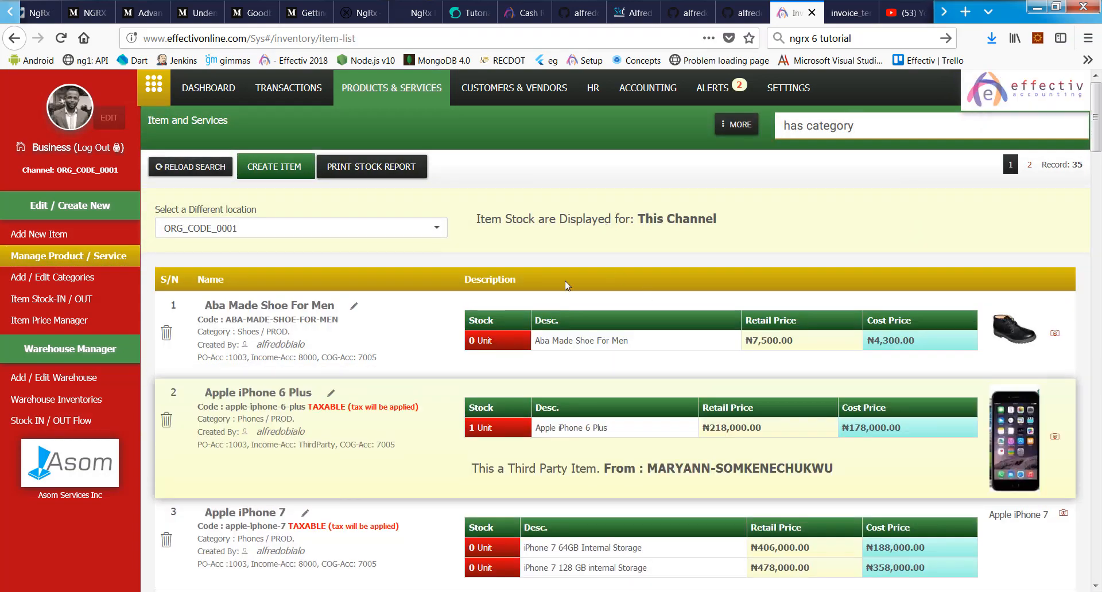
Step: Scroll through the Item and Services list, reviewing stock, retail and cost prices
{"action": "scroll", "coordinate": [622, 322], "scroll_direction": "down", "scroll_amount": 5}
{"action": "scroll", "coordinate": [622, 321], "scroll_direction": "down", "scroll_amount": 4}
{"action": "scroll", "coordinate": [746, 430], "scroll_direction": "up", "scroll_amount": 10}
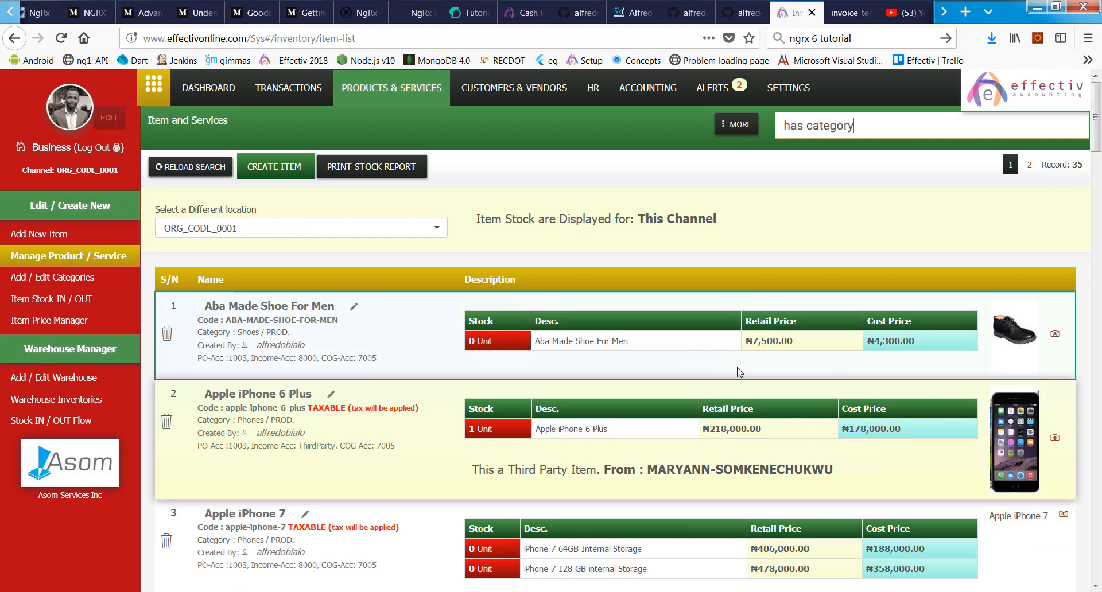
{"action": "scroll", "coordinate": [894, 351], "scroll_direction": "down", "scroll_amount": 5}
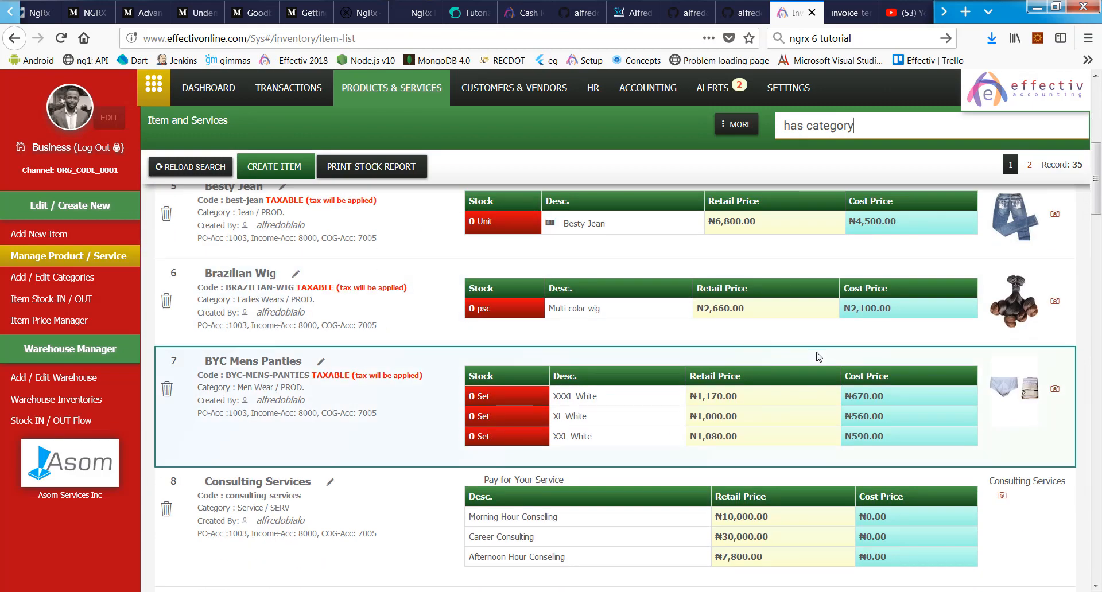
{"action": "scroll", "coordinate": [582, 474], "scroll_direction": "down", "scroll_amount": 2}
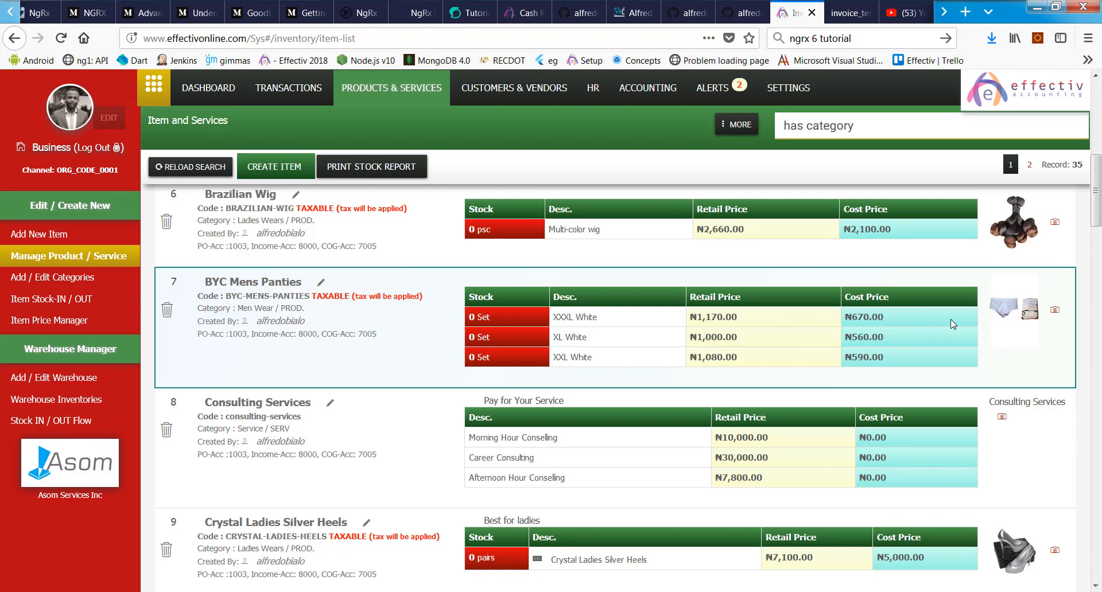
{"action": "scroll", "coordinate": [871, 334], "scroll_direction": "up", "scroll_amount": 3}
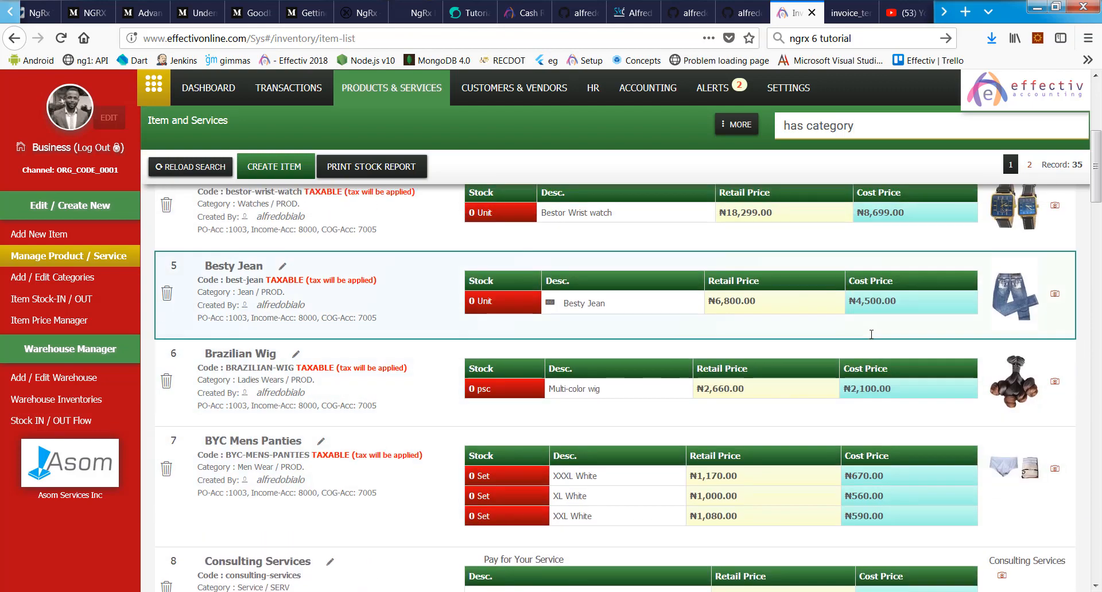
{"action": "scroll", "coordinate": [885, 418], "scroll_direction": "down", "scroll_amount": 2}
{"action": "scroll", "coordinate": [811, 432], "scroll_direction": "down", "scroll_amount": 1}
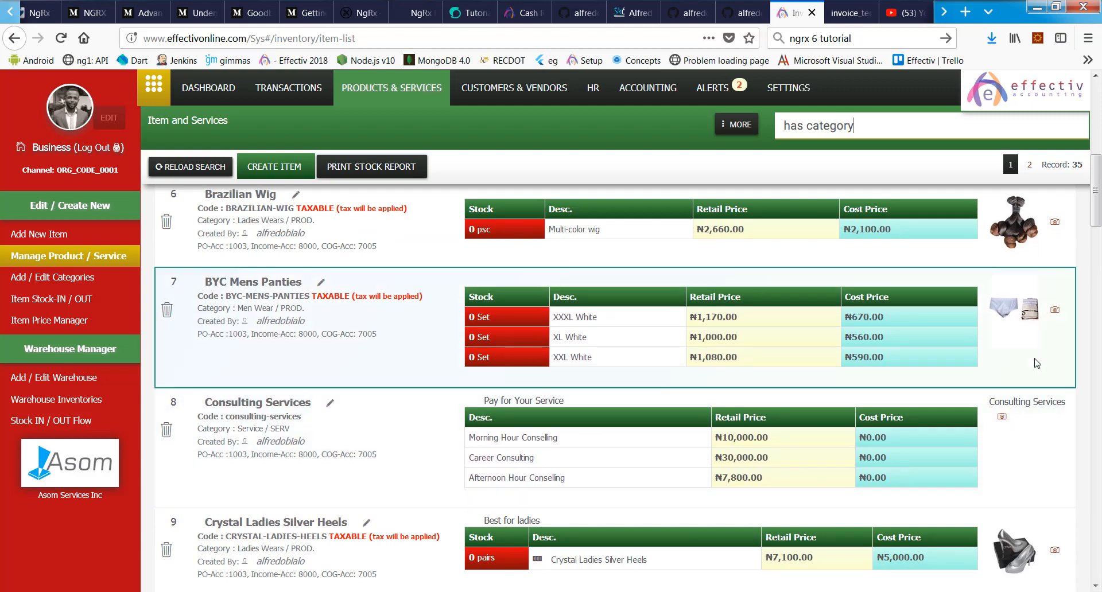
{"action": "scroll", "coordinate": [581, 339], "scroll_direction": "up", "scroll_amount": 6}
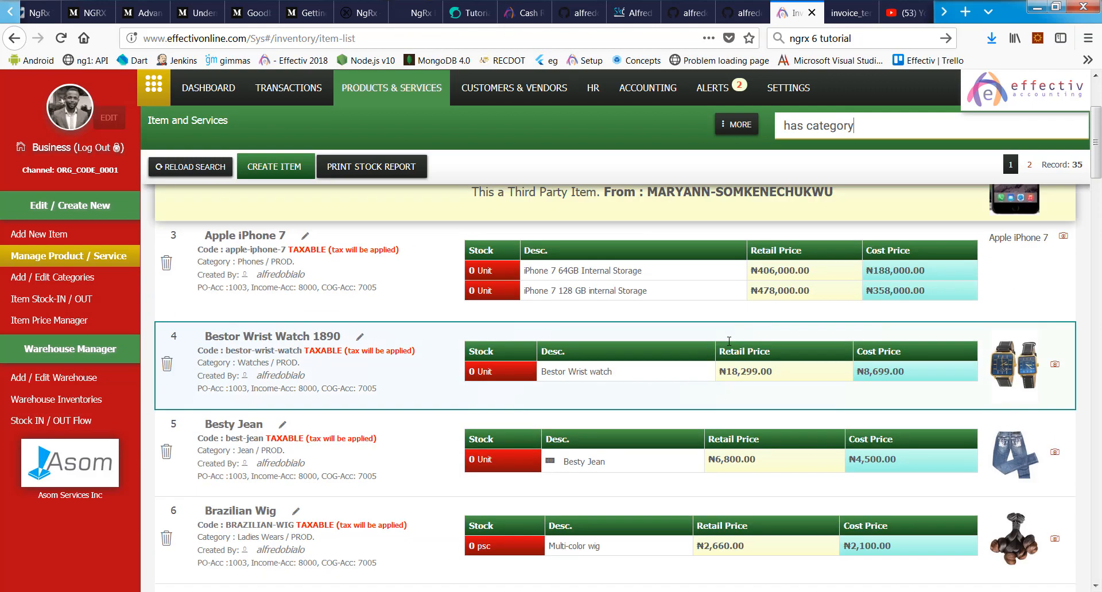
{"action": "scroll", "coordinate": [730, 347], "scroll_direction": "down", "scroll_amount": 10}
{"action": "scroll", "coordinate": [730, 348], "scroll_direction": "down", "scroll_amount": 9}
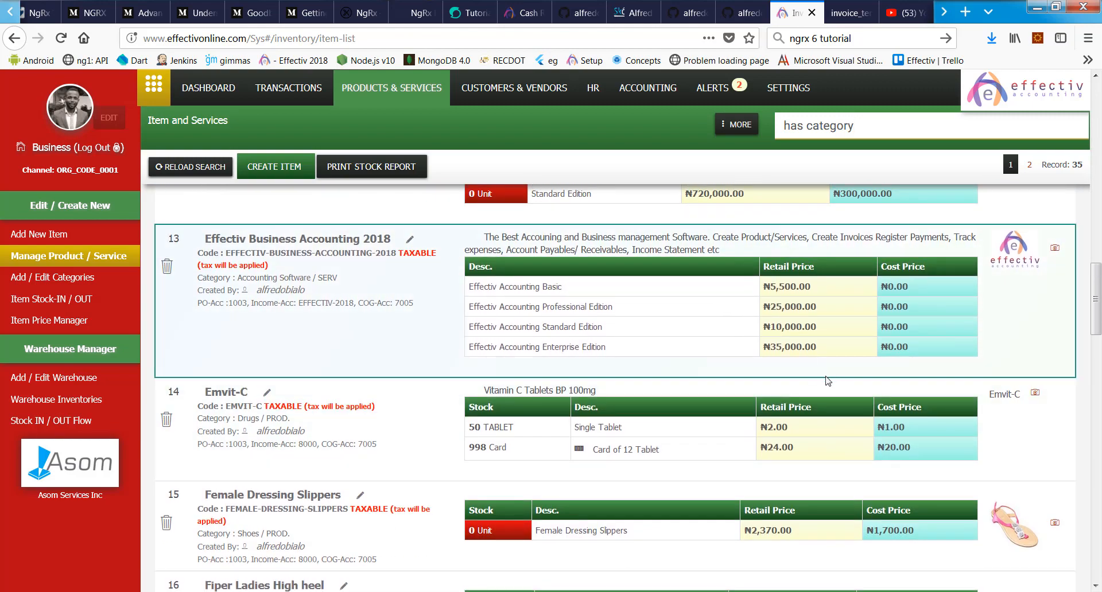
{"action": "scroll", "coordinate": [828, 381], "scroll_direction": "up", "scroll_amount": 3}
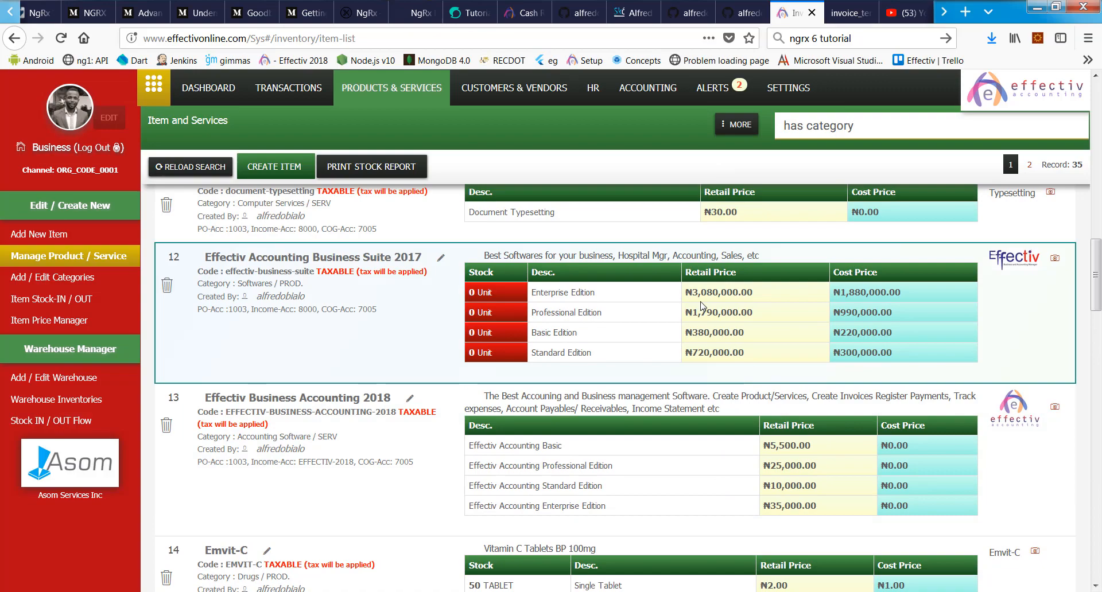
{"action": "scroll", "coordinate": [701, 305], "scroll_direction": "up", "scroll_amount": 14}
{"action": "scroll", "coordinate": [697, 302], "scroll_direction": "down", "scroll_amount": 20}
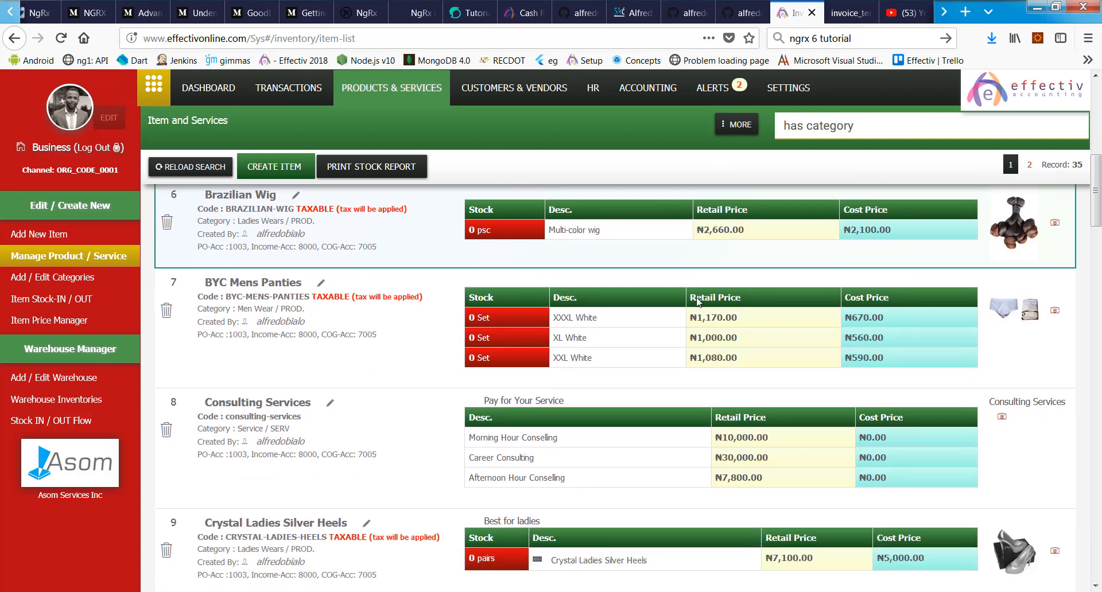
{"action": "scroll", "coordinate": [697, 301], "scroll_direction": "down", "scroll_amount": 18}
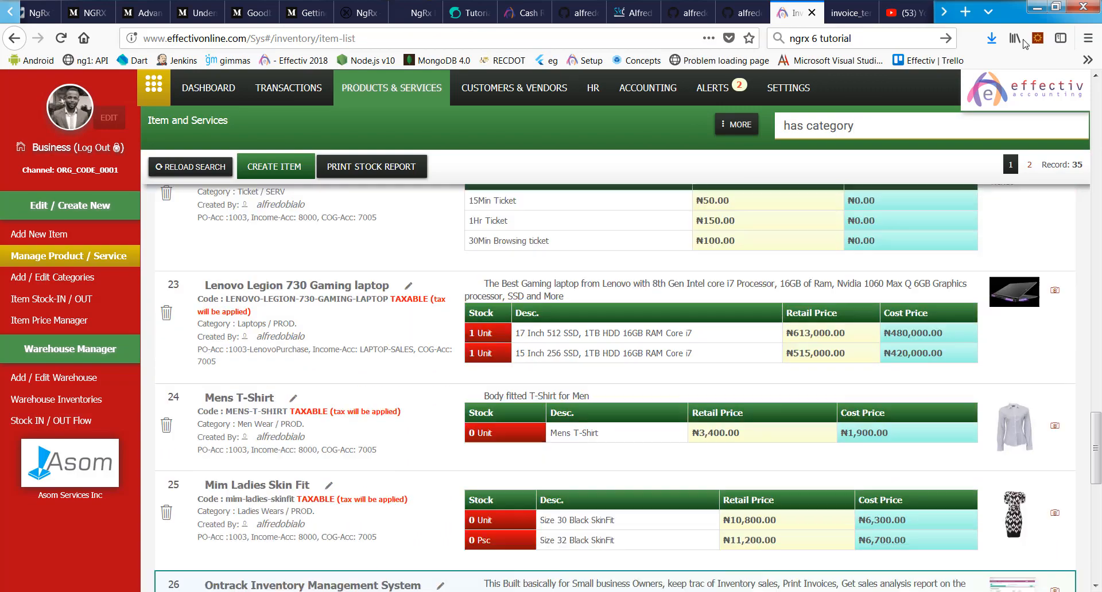
Step: Delete 'has ' from the item search so only 'category' remains, and reload the list
{"action": "left_click_drag", "start_coordinate": [854, 125], "coordinate": [790, 124]}
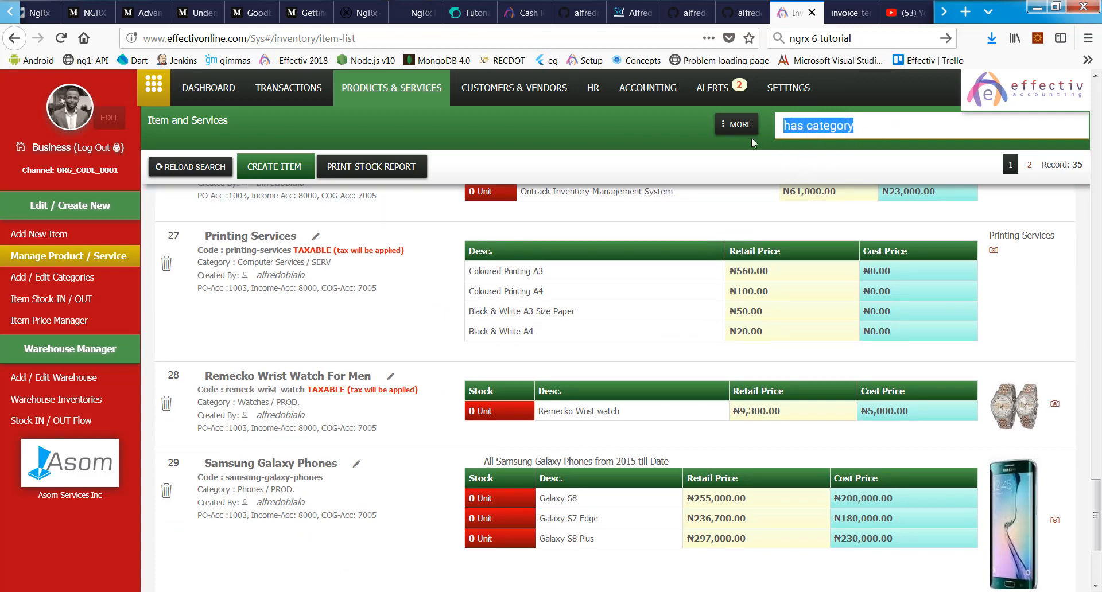
{"action": "left_click", "coordinate": [877, 128]}
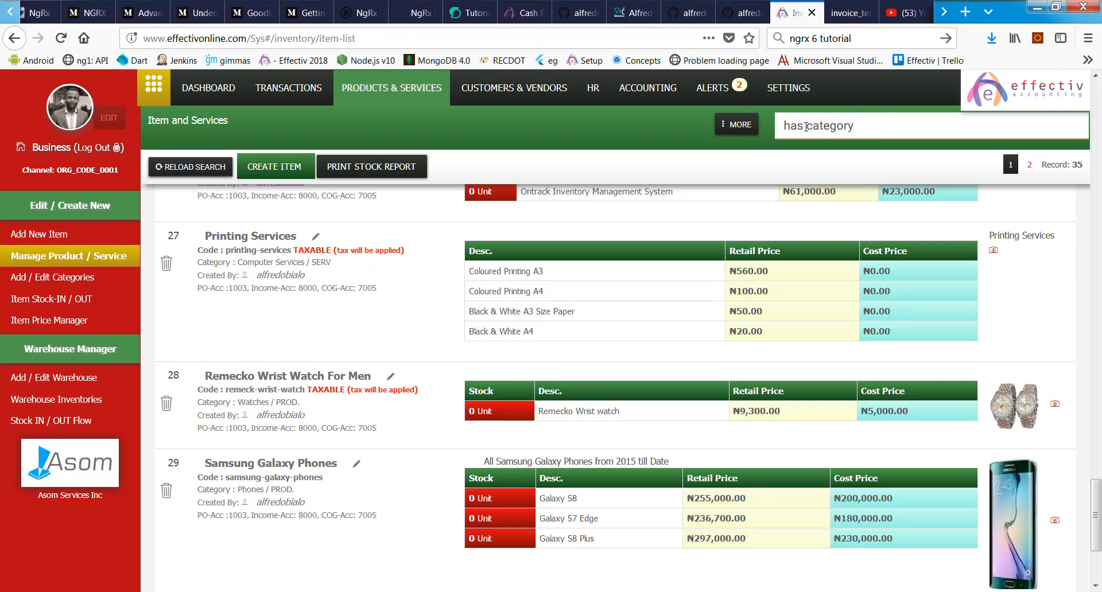
{"action": "key", "text": "Delete"}
{"action": "key", "text": "Delete"}
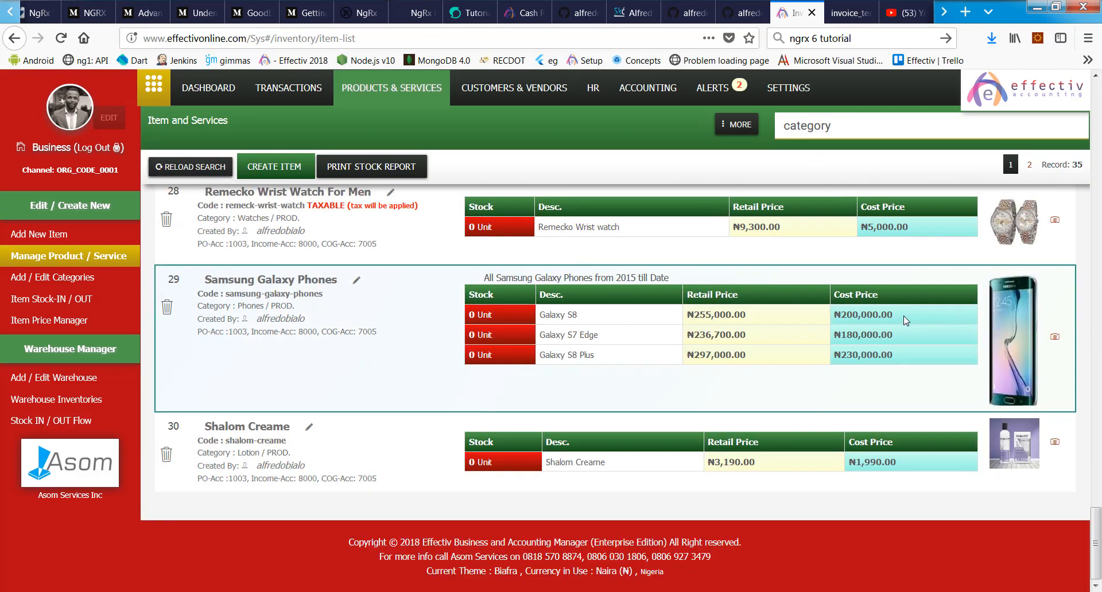
{"action": "scroll", "coordinate": [905, 304], "scroll_direction": "up", "scroll_amount": 6}
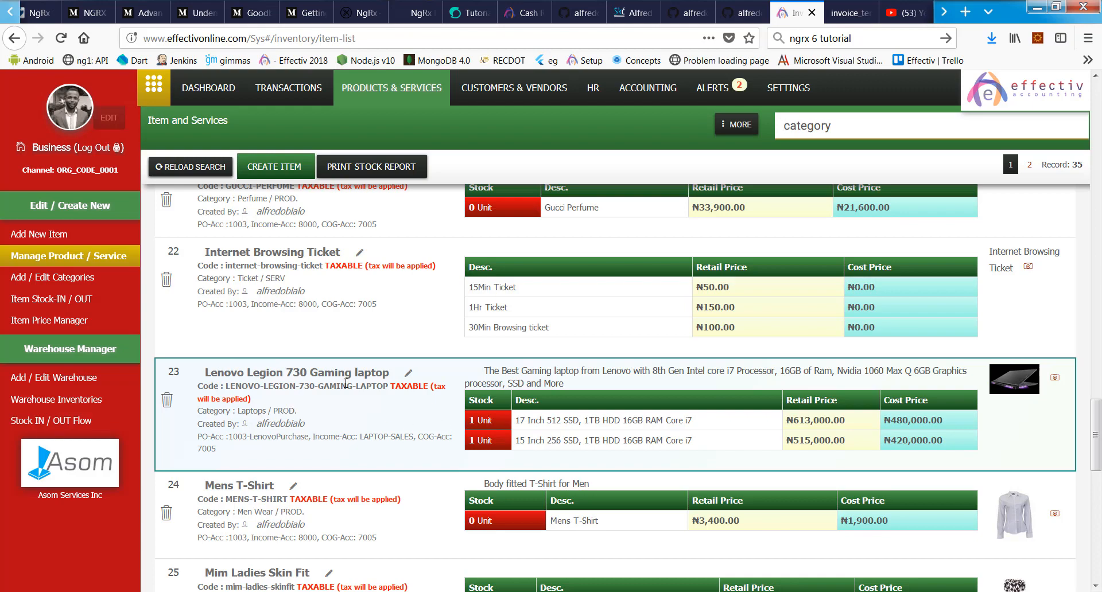
Step: Open the Lenovo Legion 730 Gaming laptop's Edit Inventory Item record
{"action": "left_click", "coordinate": [379, 383]}
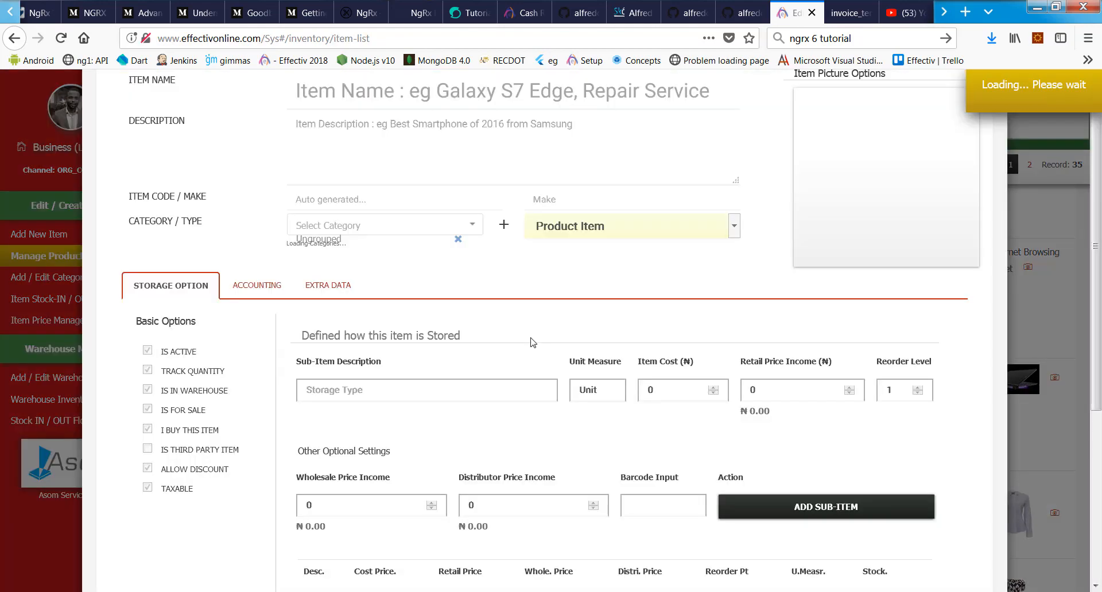
{"action": "left_click", "coordinate": [118, 569]}
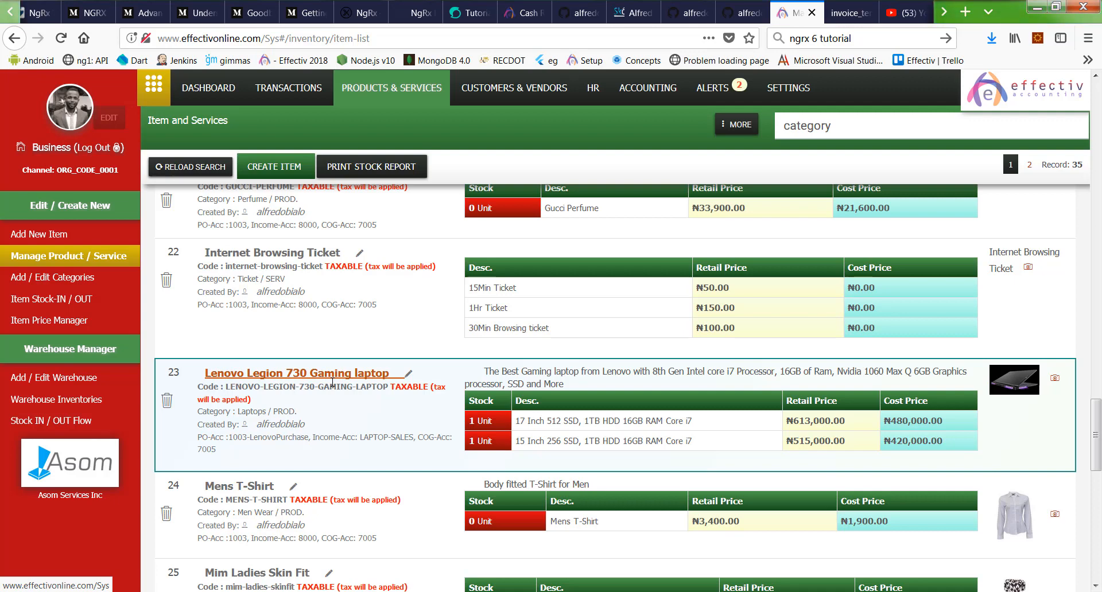
{"action": "left_click", "coordinate": [333, 382]}
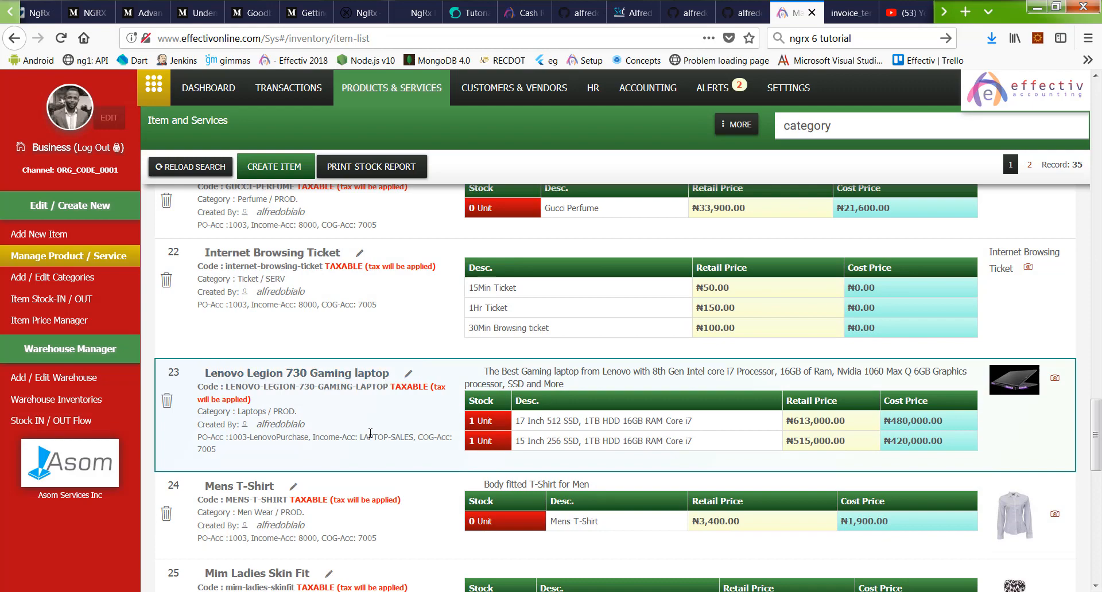
{"action": "left_click", "coordinate": [335, 379]}
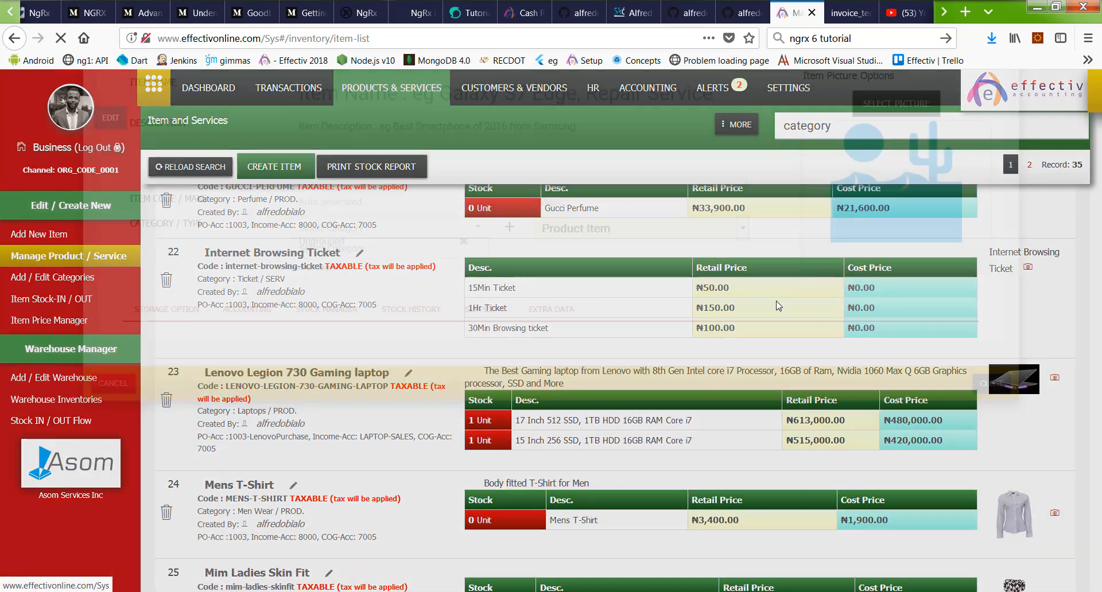
{"action": "scroll", "coordinate": [574, 287], "scroll_direction": "down", "scroll_amount": 5}
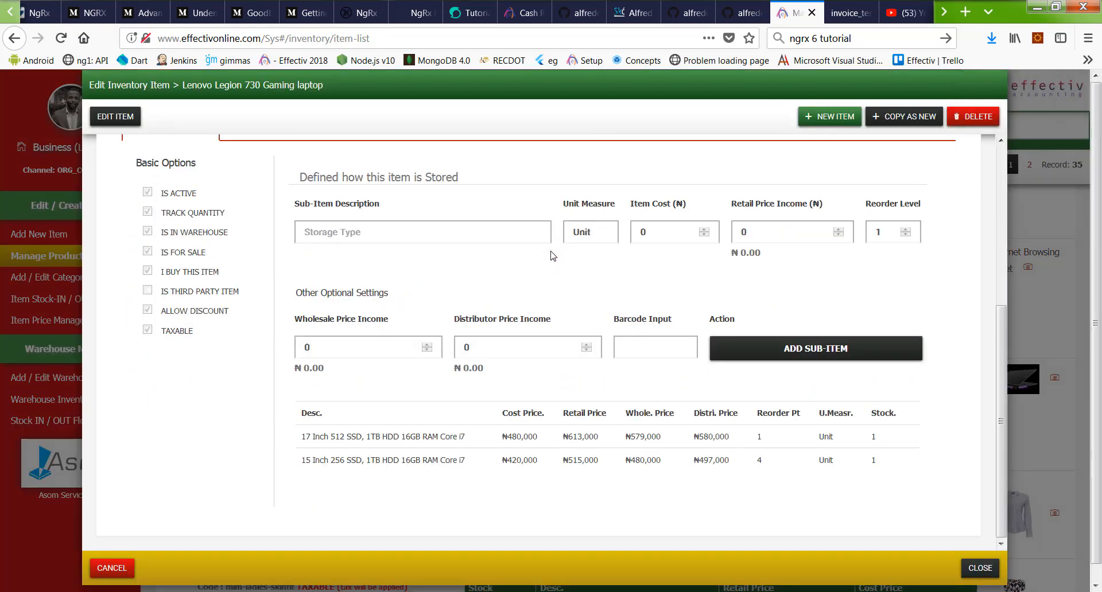
{"action": "scroll", "coordinate": [425, 281], "scroll_direction": "up", "scroll_amount": 3}
Step: Review its Accounting, Stock Manager and Stock History tabs, each variant netting 1 unit
{"action": "left_click", "coordinate": [282, 275]}
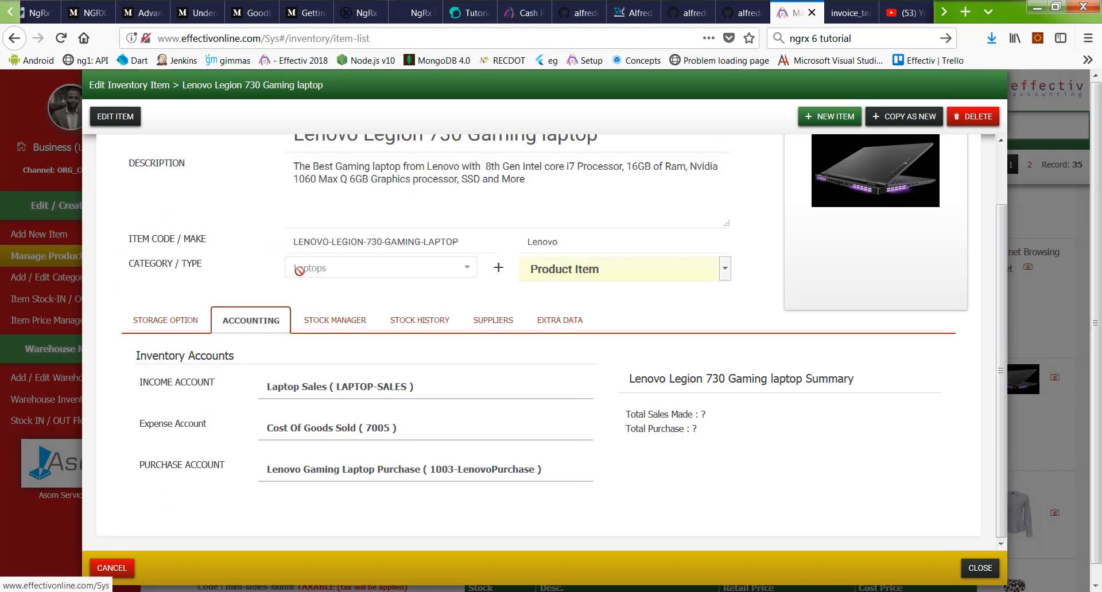
{"action": "left_click", "coordinate": [339, 321]}
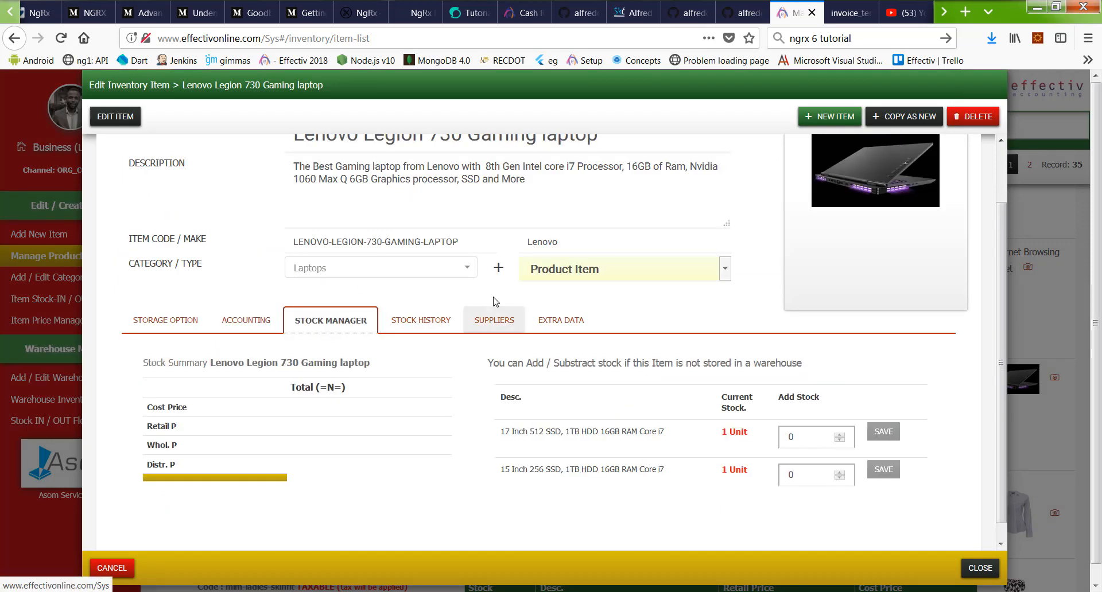
{"action": "left_click", "coordinate": [414, 320]}
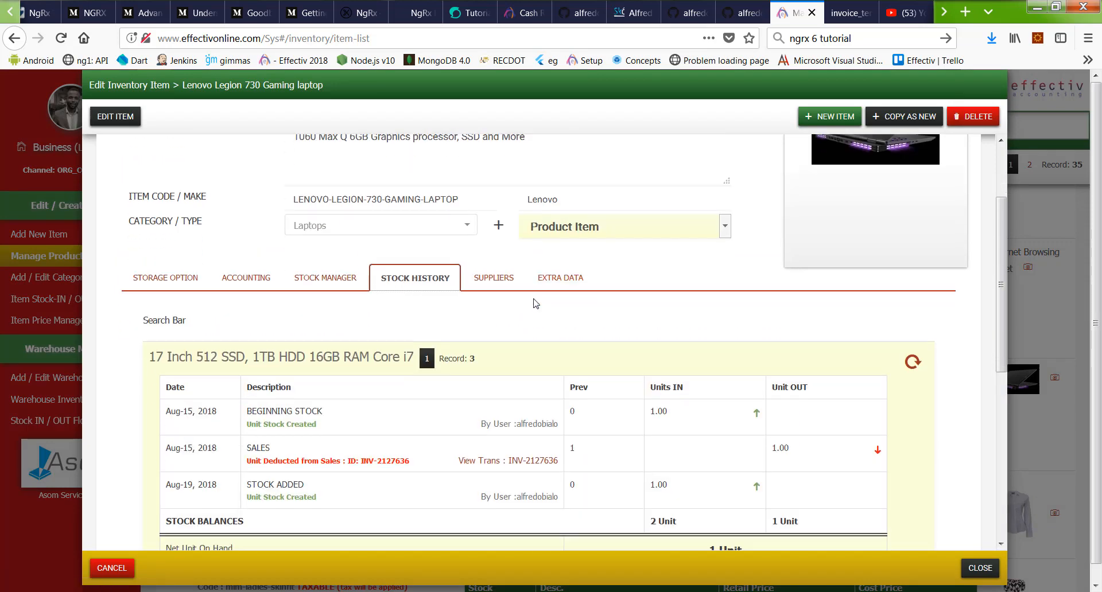
{"action": "scroll", "coordinate": [535, 302], "scroll_direction": "down", "scroll_amount": 5}
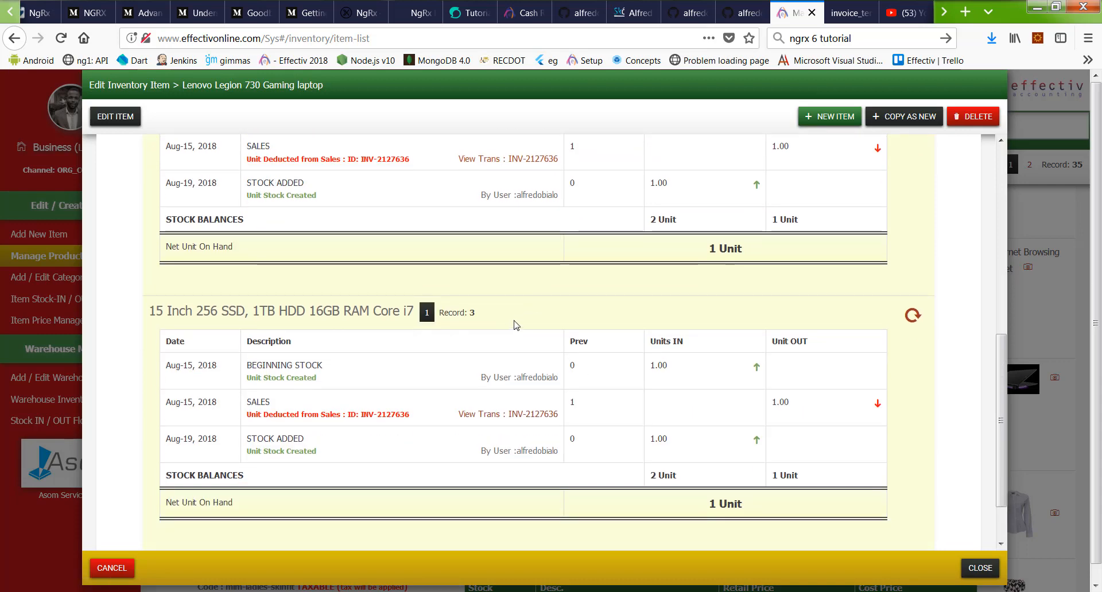
{"action": "scroll", "coordinate": [516, 325], "scroll_direction": "up", "scroll_amount": 1}
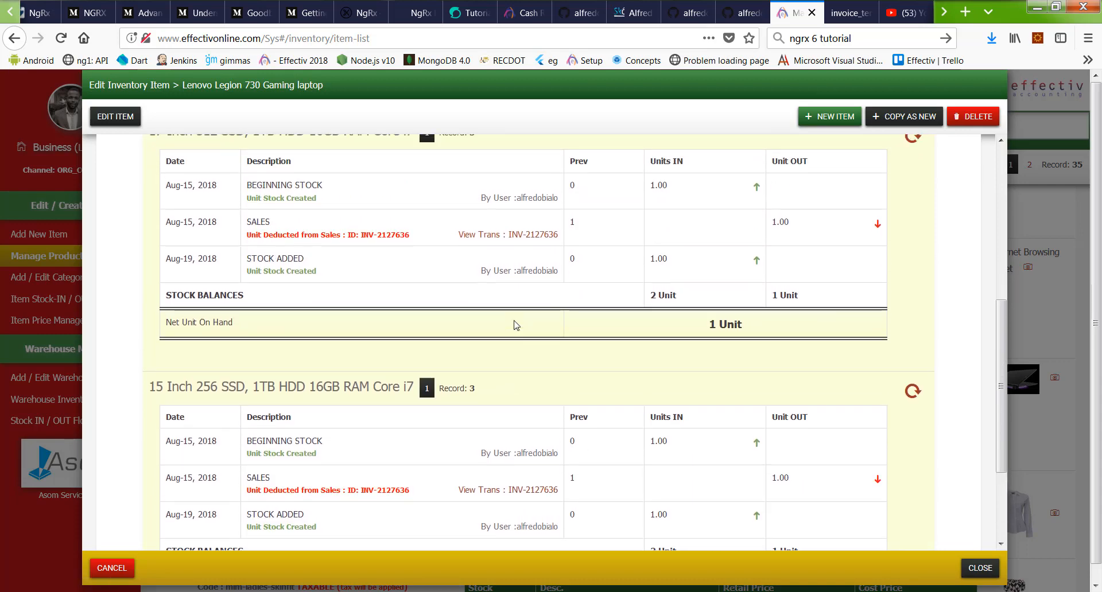
{"action": "scroll", "coordinate": [374, 331], "scroll_direction": "up", "scroll_amount": 1}
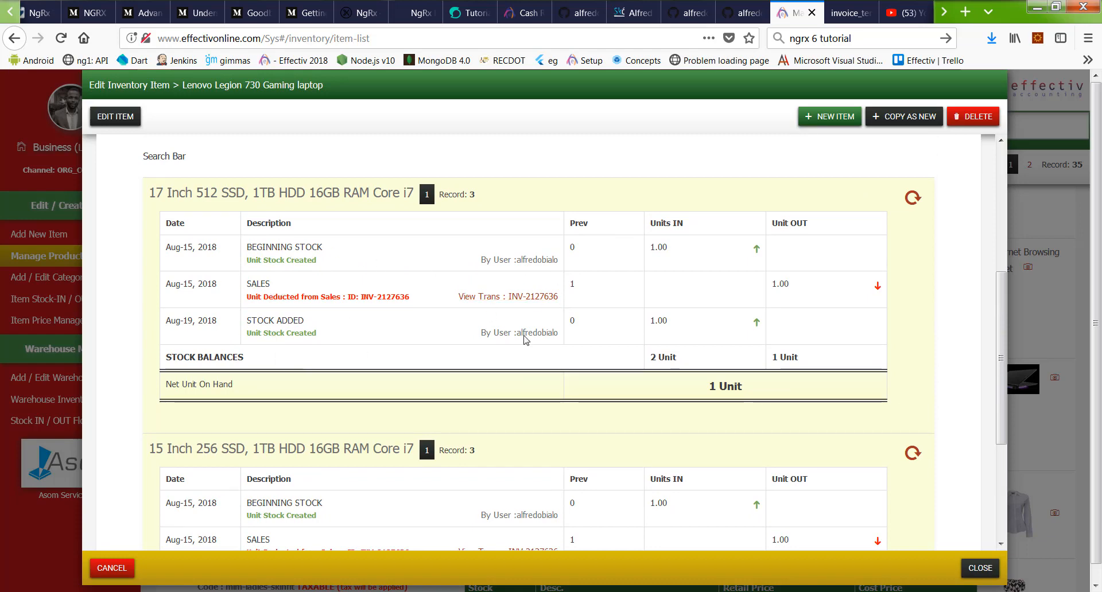
{"action": "scroll", "coordinate": [625, 307], "scroll_direction": "down", "scroll_amount": 5}
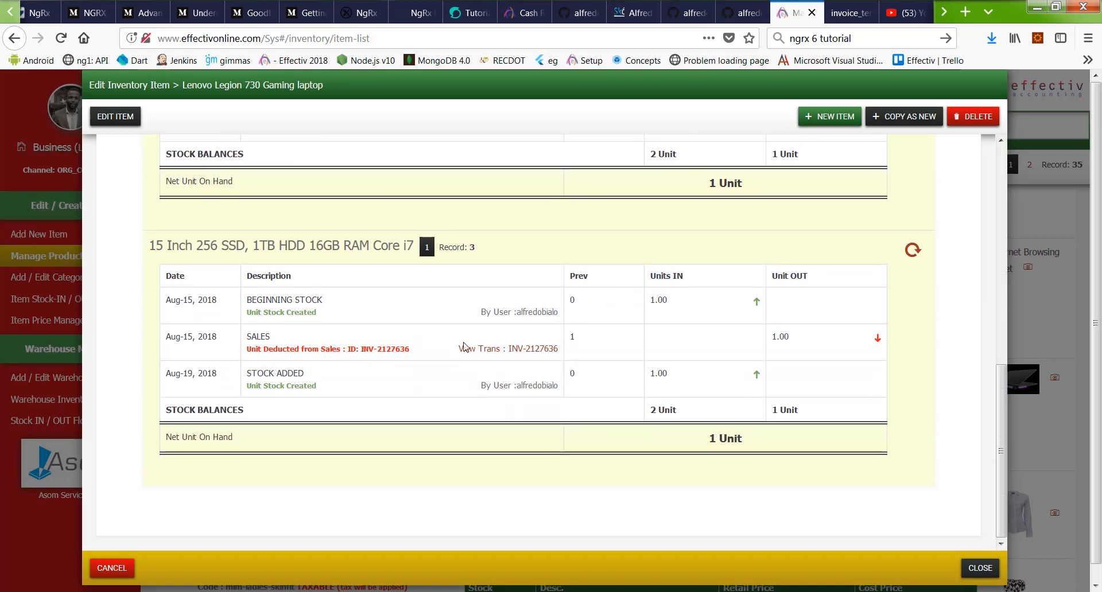
{"action": "scroll", "coordinate": [677, 316], "scroll_direction": "up", "scroll_amount": 10}
{"action": "scroll", "coordinate": [484, 316], "scroll_direction": "down", "scroll_amount": 5}
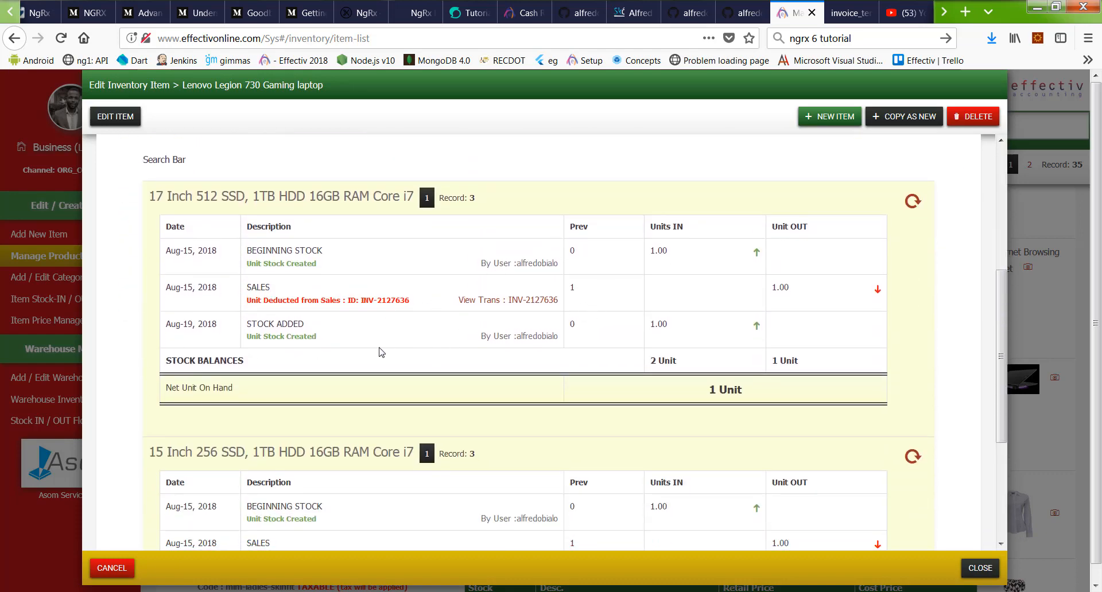
{"action": "left_click", "coordinate": [726, 271]}
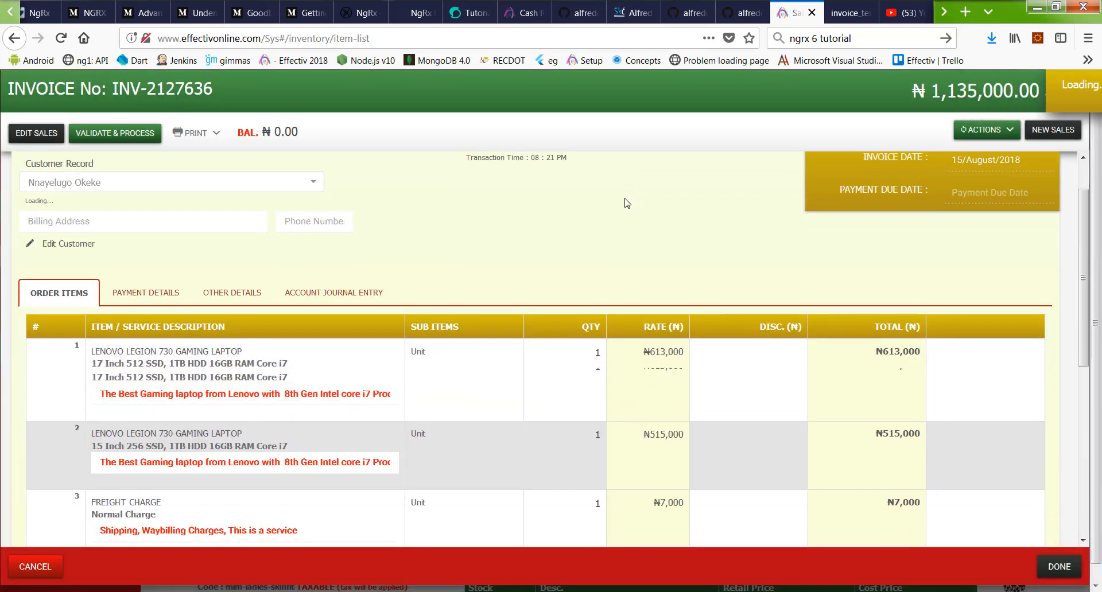
{"action": "scroll", "coordinate": [626, 204], "scroll_direction": "down", "scroll_amount": 5}
{"action": "scroll", "coordinate": [649, 235], "scroll_direction": "up", "scroll_amount": 5}
{"action": "scroll", "coordinate": [650, 236], "scroll_direction": "down", "scroll_amount": 1}
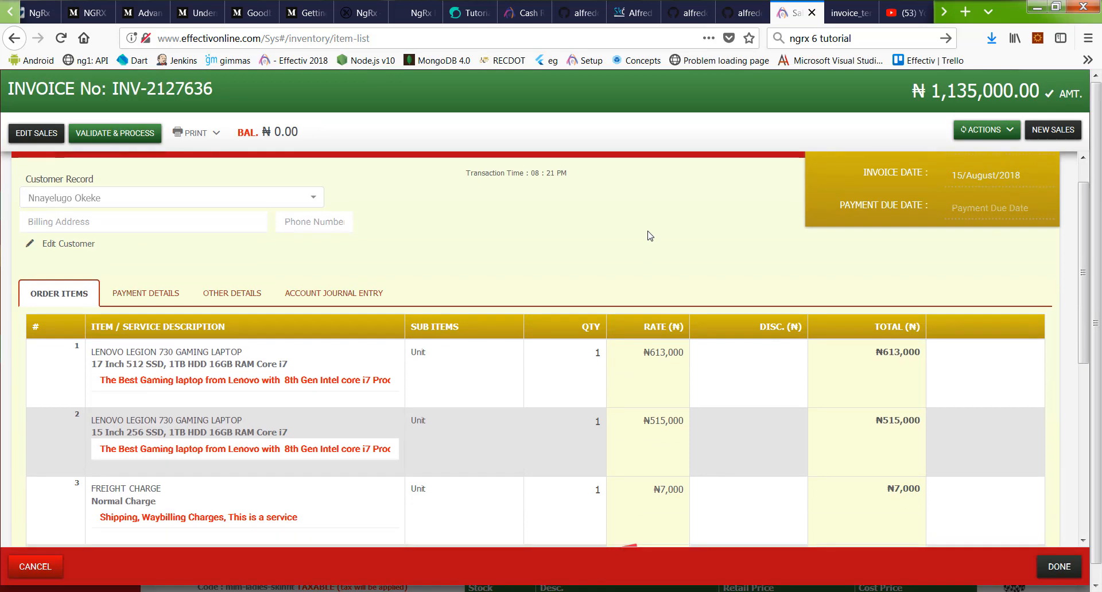
{"action": "scroll", "coordinate": [649, 236], "scroll_direction": "down", "scroll_amount": 3}
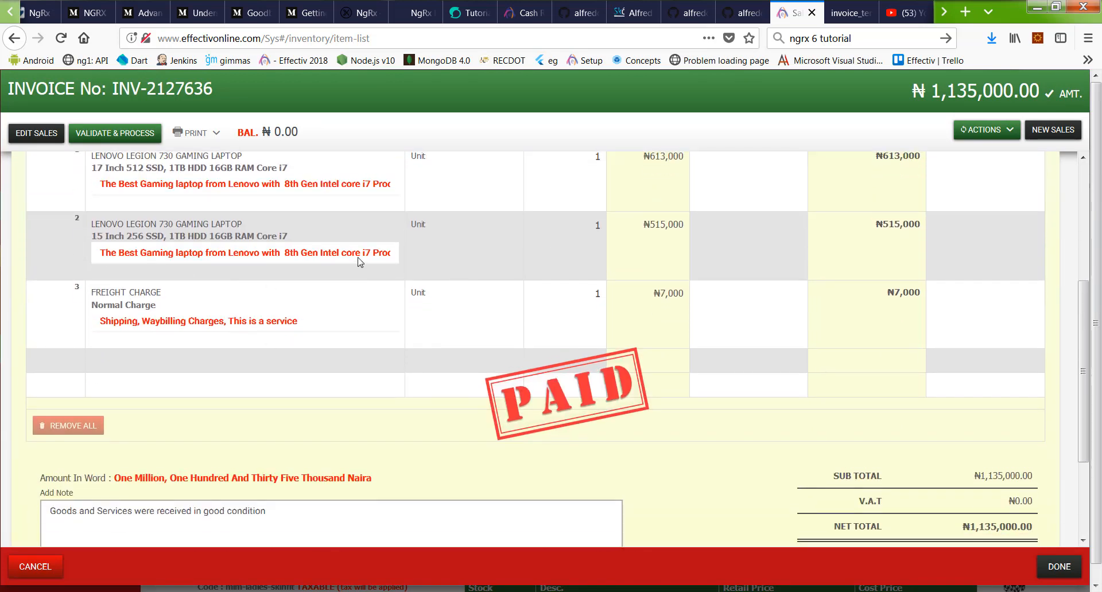
{"action": "scroll", "coordinate": [429, 259], "scroll_direction": "up", "scroll_amount": 1}
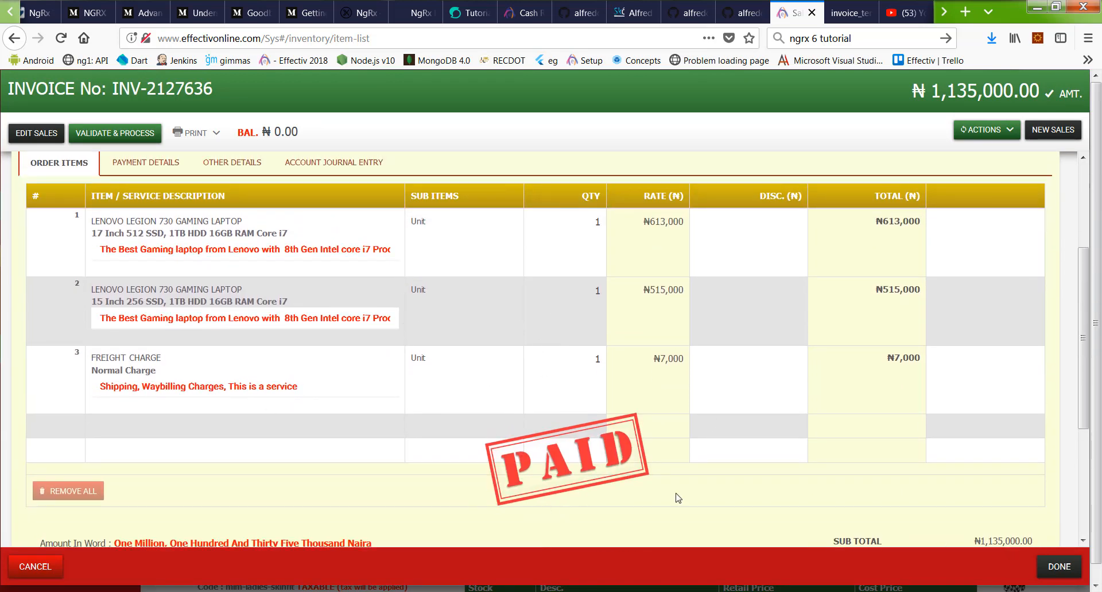
{"action": "scroll", "coordinate": [851, 335], "scroll_direction": "up", "scroll_amount": 3}
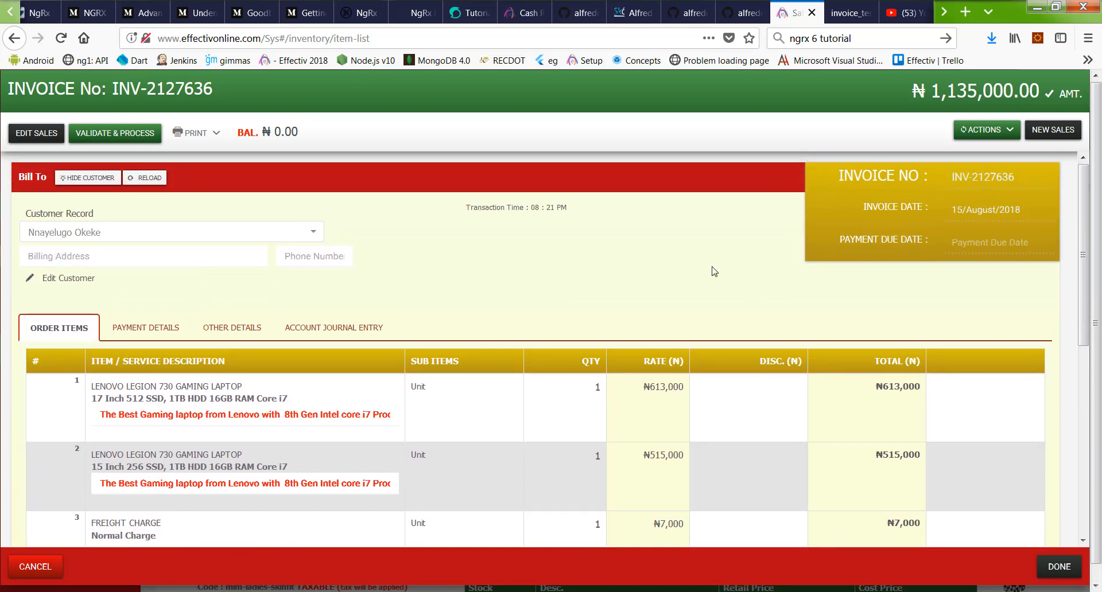
{"action": "scroll", "coordinate": [480, 233], "scroll_direction": "down", "scroll_amount": 5}
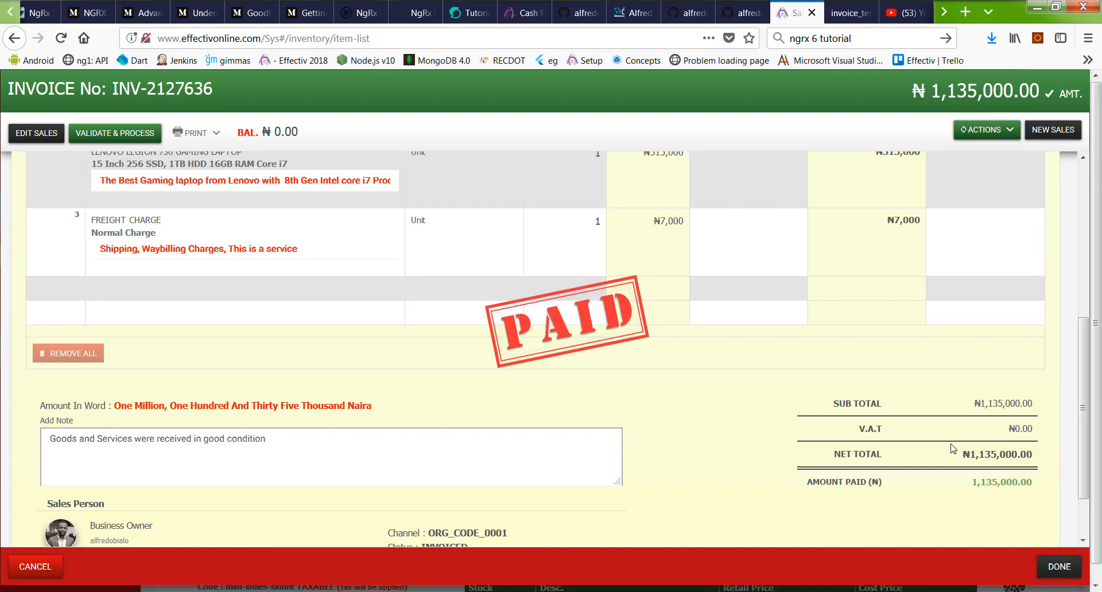
{"action": "scroll", "coordinate": [953, 449], "scroll_direction": "up", "scroll_amount": 5}
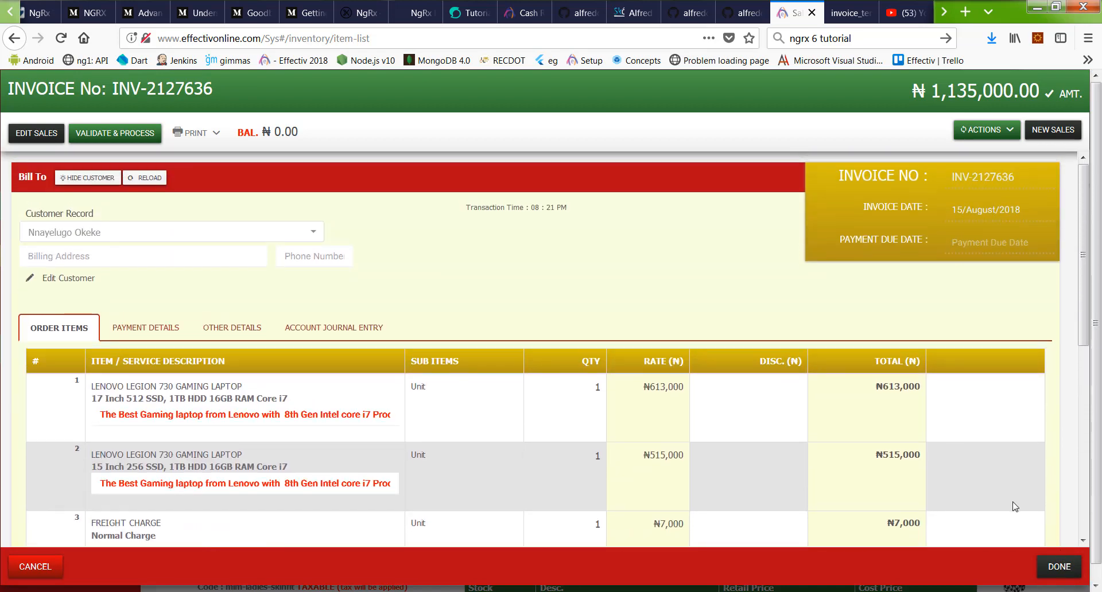
{"action": "left_click", "coordinate": [1040, 568]}
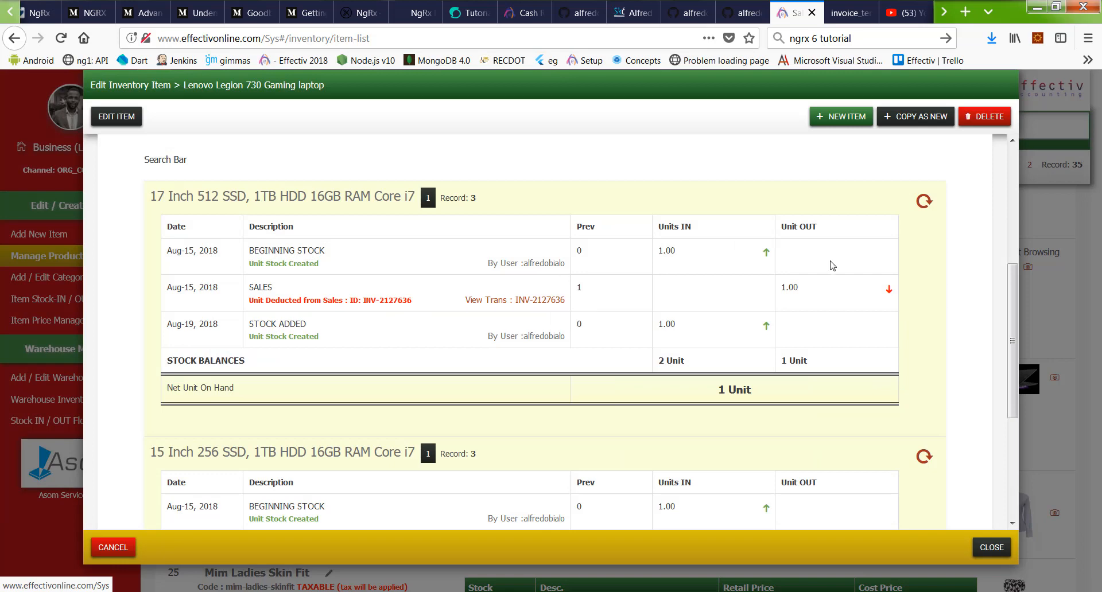
Step: Close the laptop item record, then preview and cancel a new inventory item form
{"action": "scroll", "coordinate": [832, 265], "scroll_direction": "up", "scroll_amount": 5}
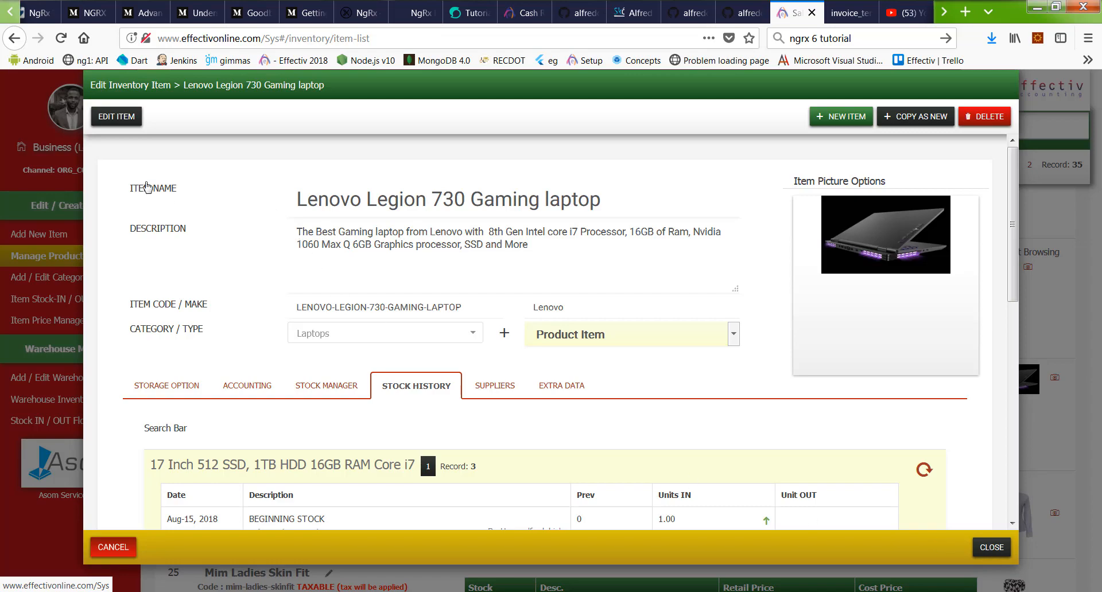
{"action": "key", "text": "Escape"}
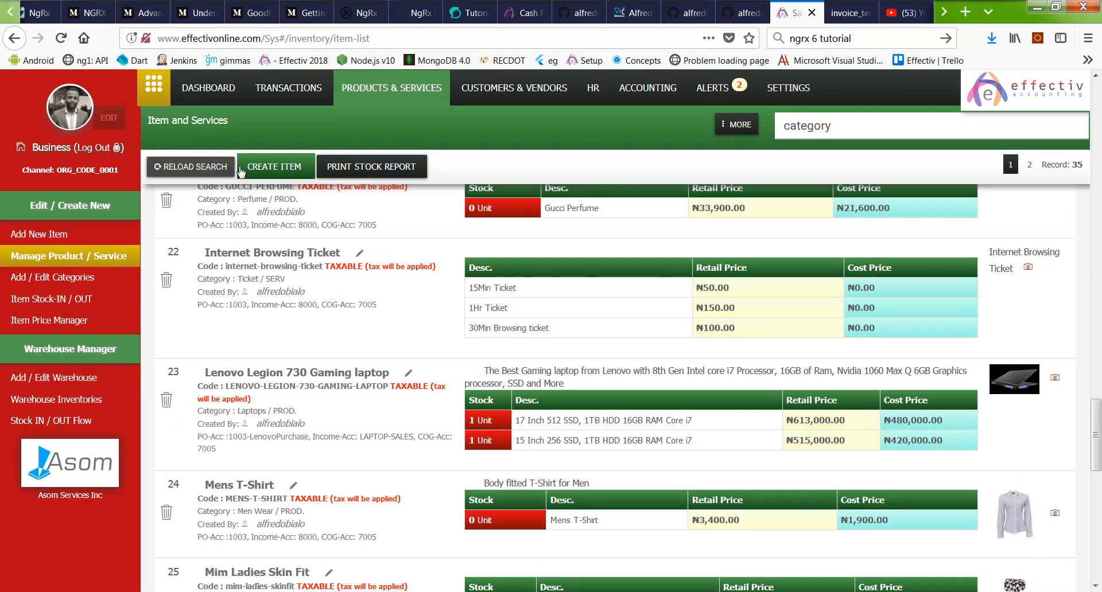
{"action": "left_click", "coordinate": [241, 171]}
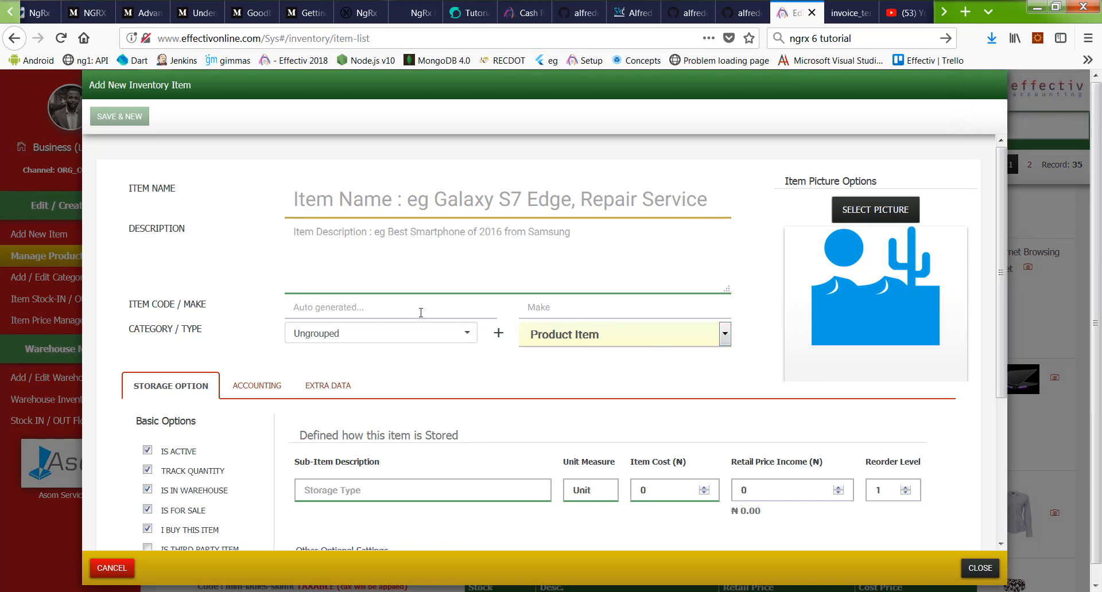
{"action": "left_click", "coordinate": [442, 333]}
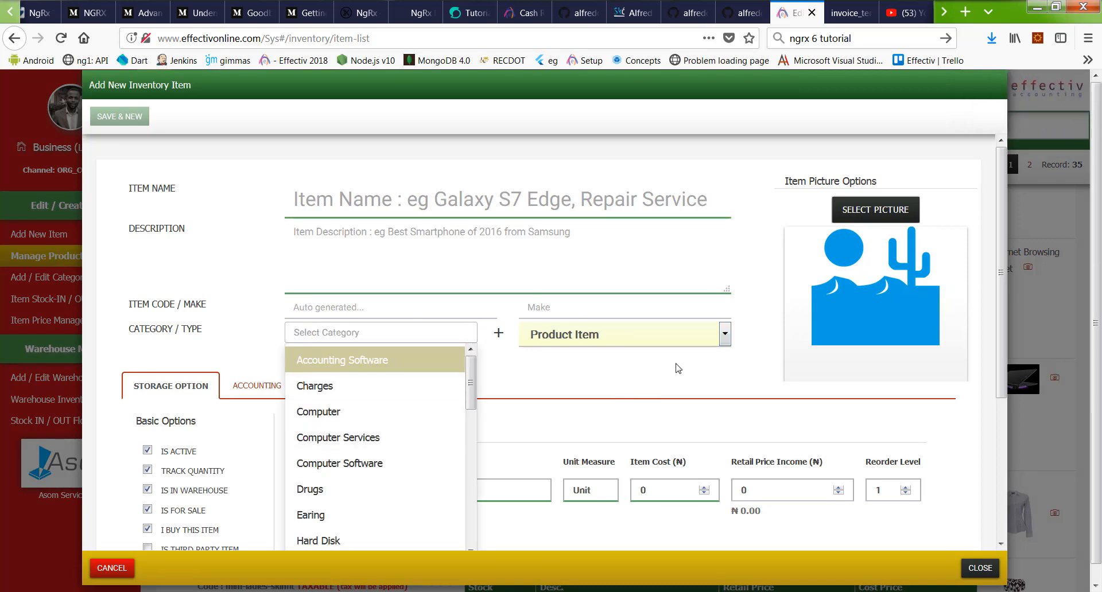
{"action": "left_click", "coordinate": [683, 343]}
{"action": "left_click", "coordinate": [688, 438]}
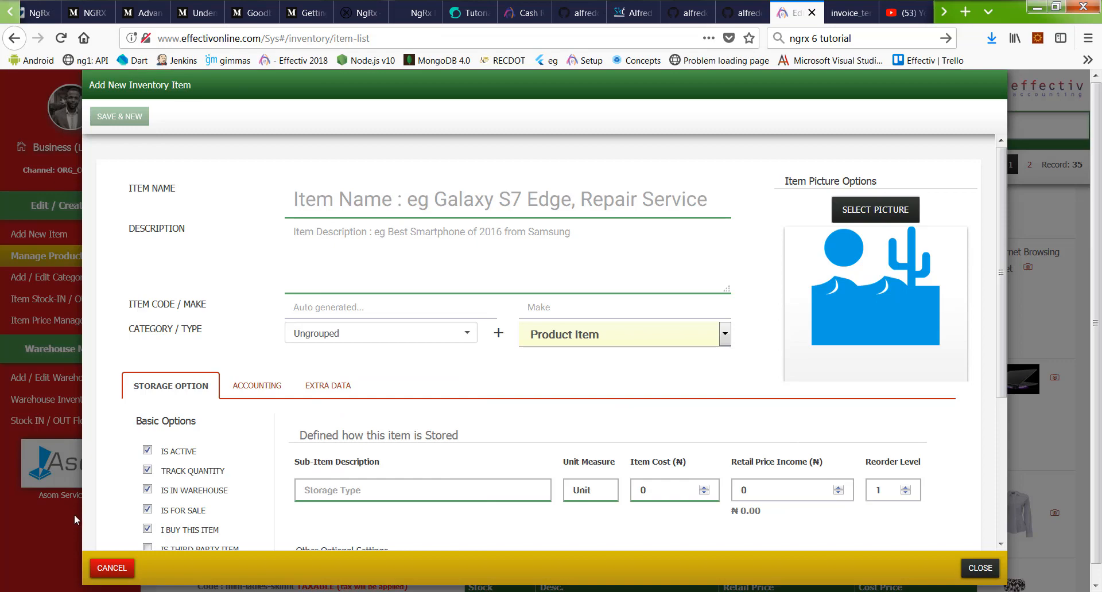
{"action": "left_click", "coordinate": [109, 566]}
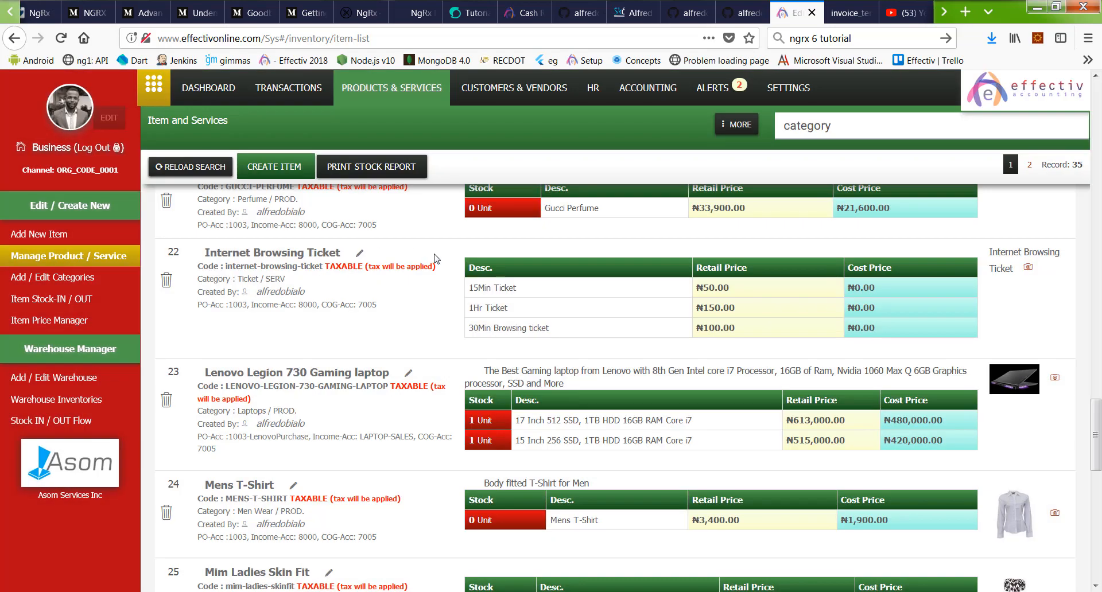
Step: Go to the Customers & Vendors section
{"action": "scroll", "coordinate": [577, 172], "scroll_direction": "up", "scroll_amount": 10}
{"action": "scroll", "coordinate": [562, 155], "scroll_direction": "up", "scroll_amount": 5}
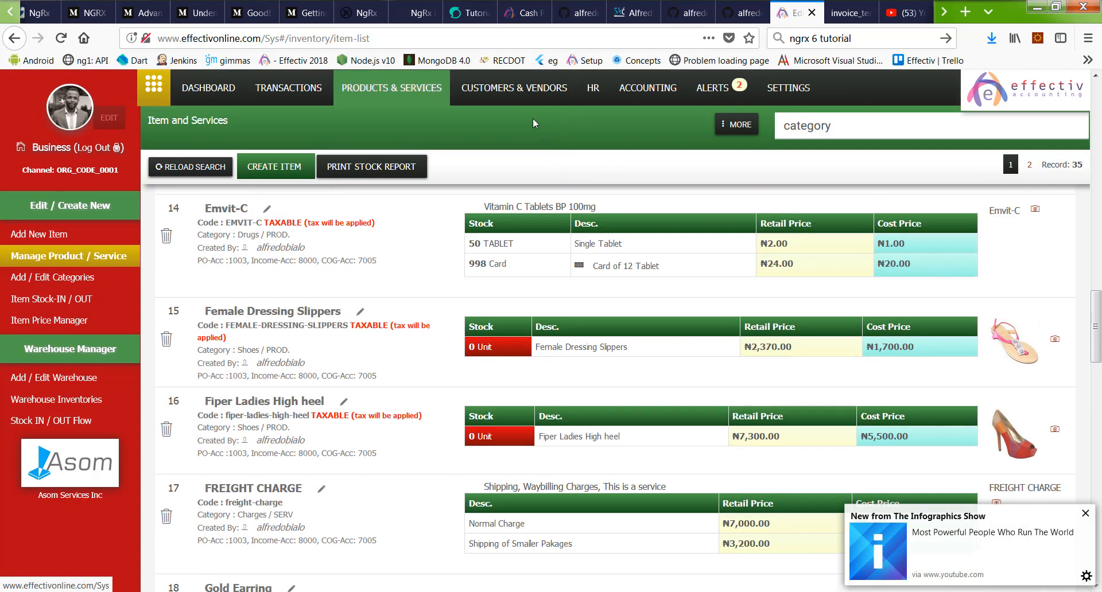
{"action": "left_click", "coordinate": [488, 89]}
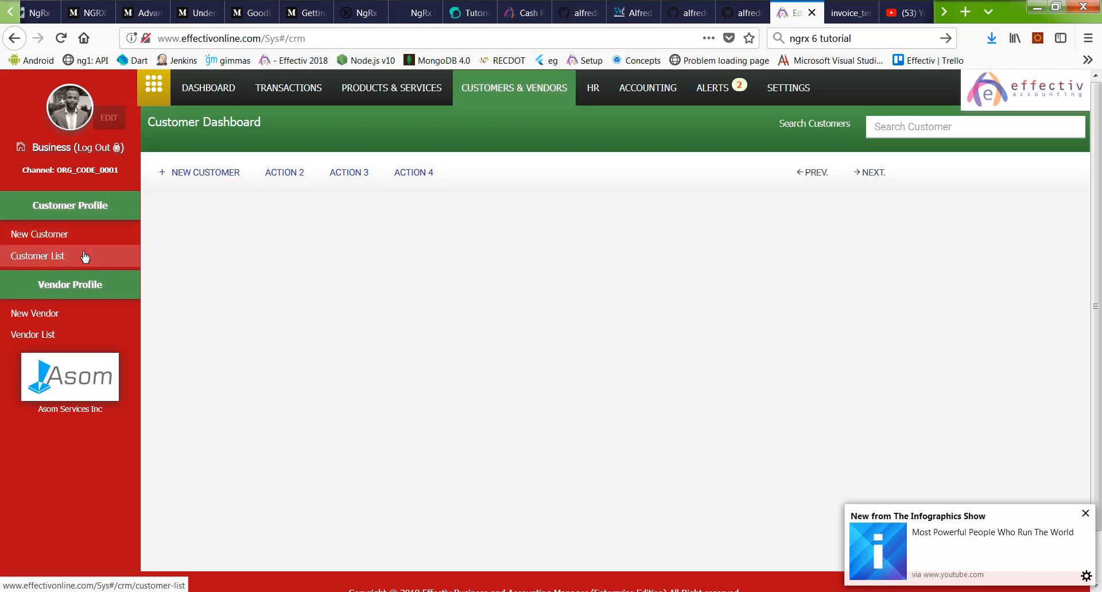
Step: Open the Customer List, filter to Vendors (one supplier), then to the 11 Buyers
{"action": "left_click", "coordinate": [85, 257]}
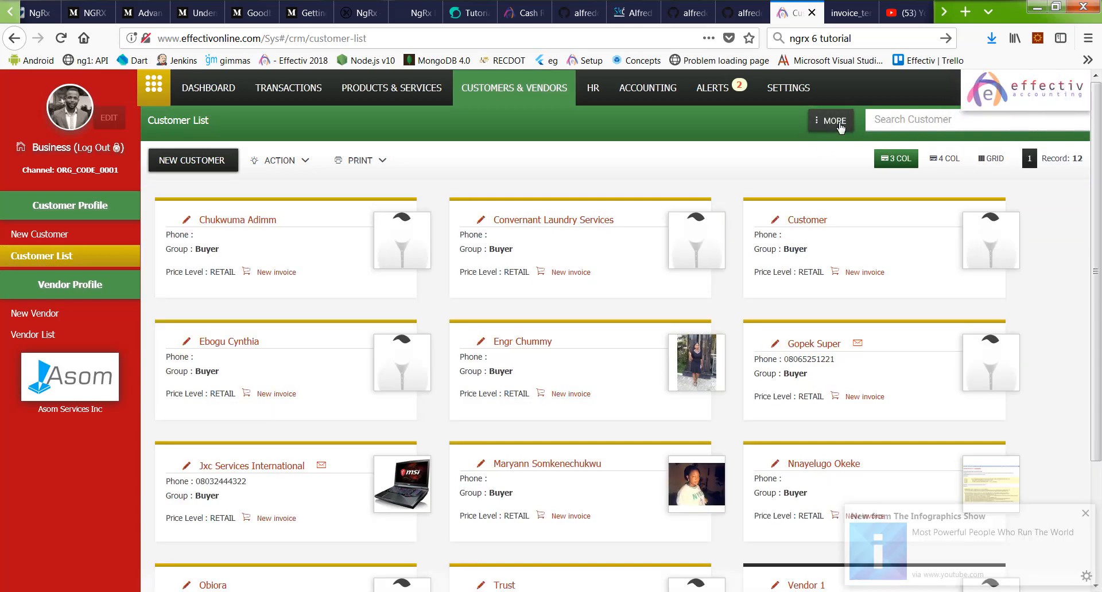
{"action": "left_click", "coordinate": [837, 122]}
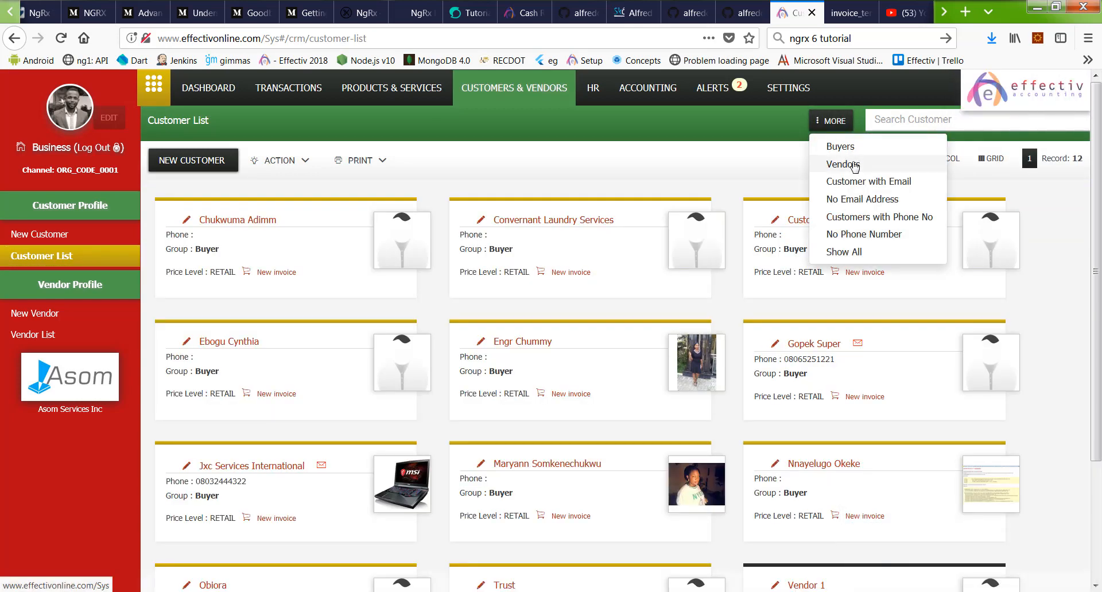
{"action": "left_click", "coordinate": [853, 166]}
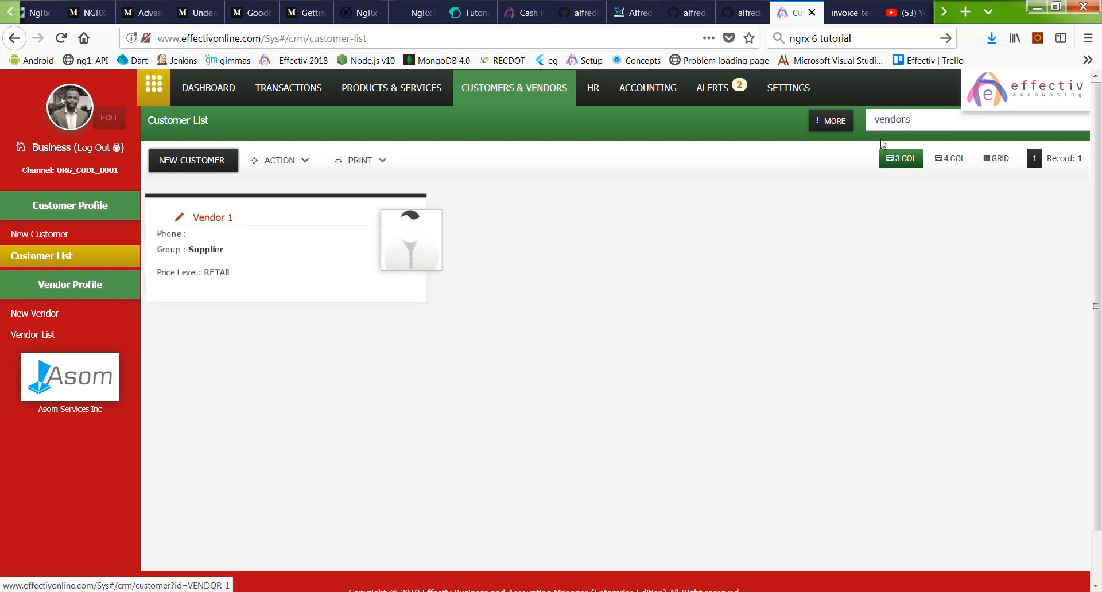
{"action": "left_click", "coordinate": [833, 121]}
{"action": "left_click", "coordinate": [810, 148]}
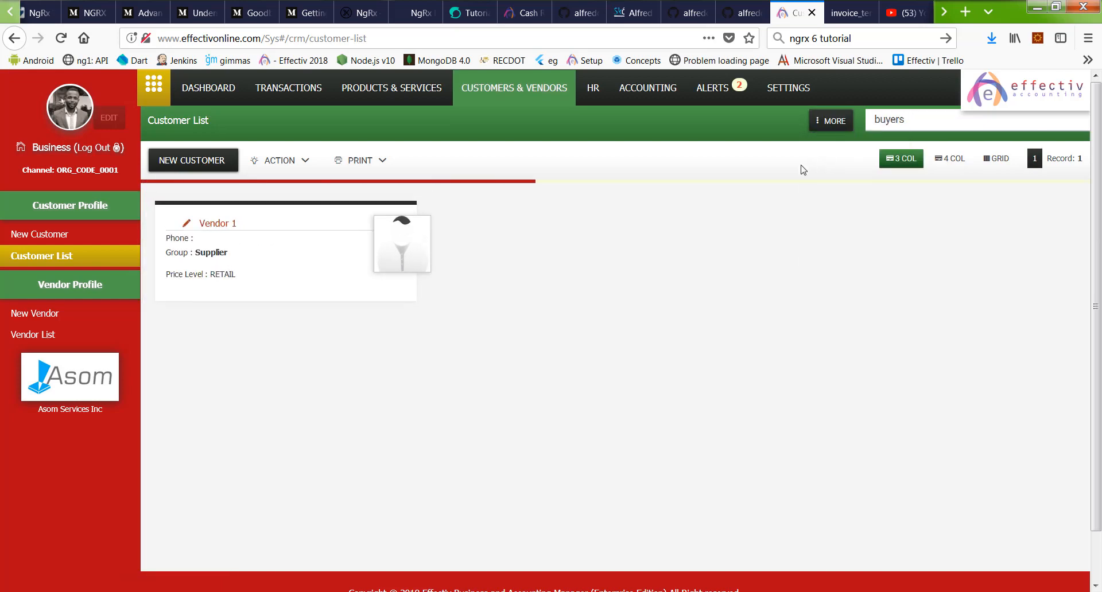
{"action": "scroll", "coordinate": [790, 290], "scroll_direction": "down", "scroll_amount": 3}
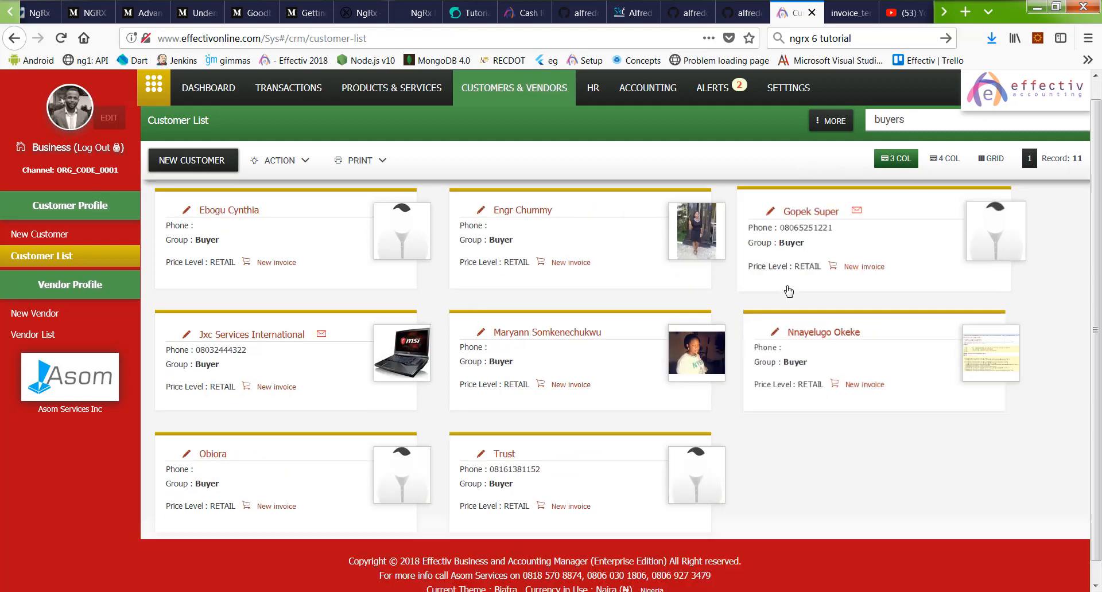
{"action": "scroll", "coordinate": [769, 247], "scroll_direction": "up", "scroll_amount": 3}
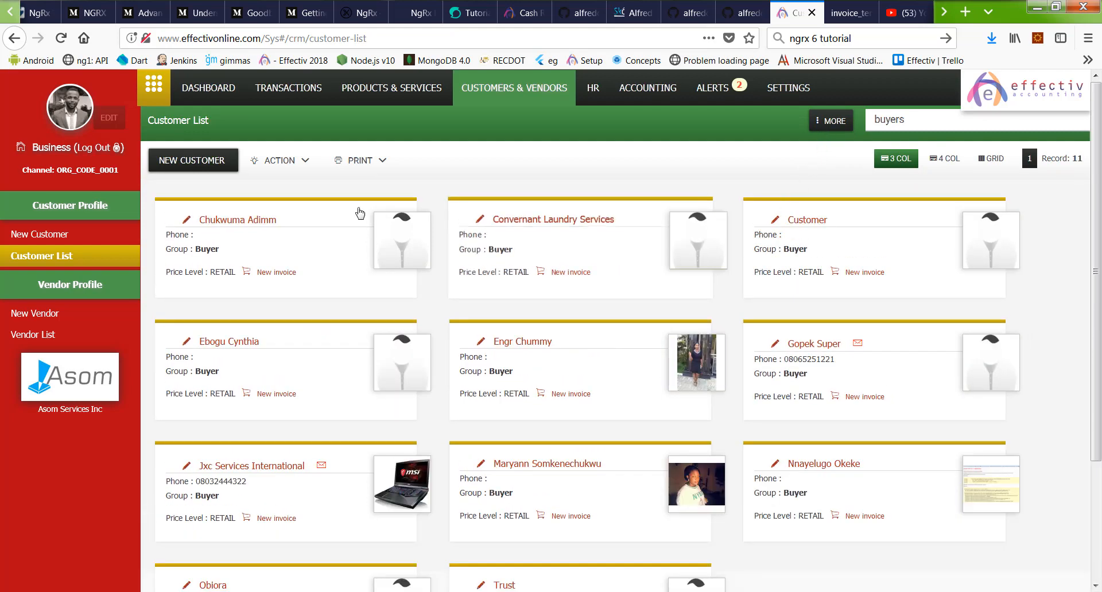
{"action": "scroll", "coordinate": [832, 301], "scroll_direction": "down", "scroll_amount": 3}
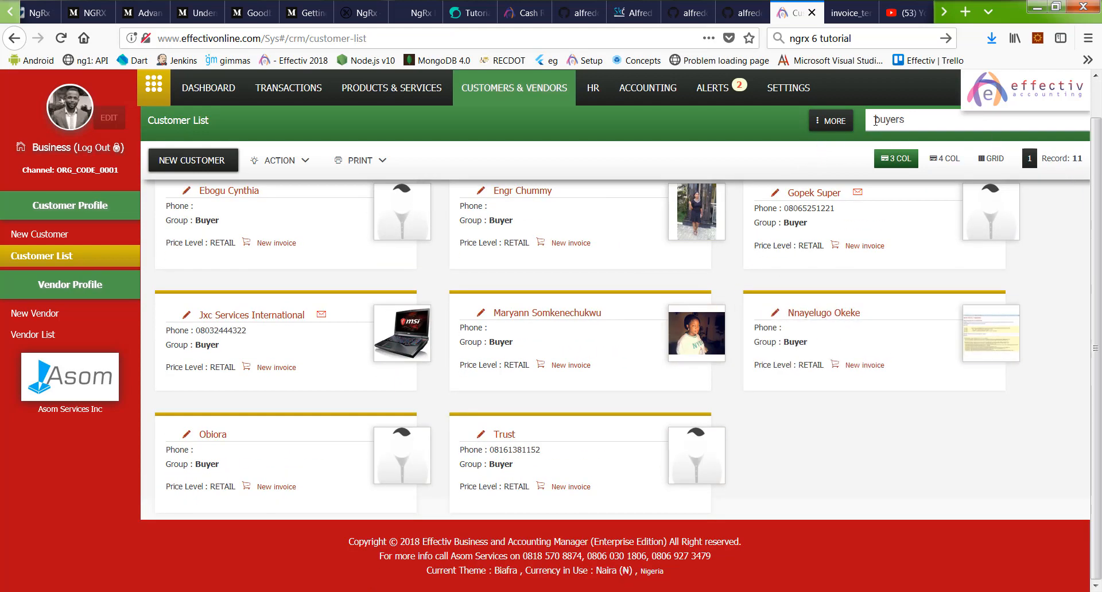
Step: Filter customers by Customer with Email, Customers with Phone No, then No Phone Number
{"action": "left_click", "coordinate": [831, 121]}
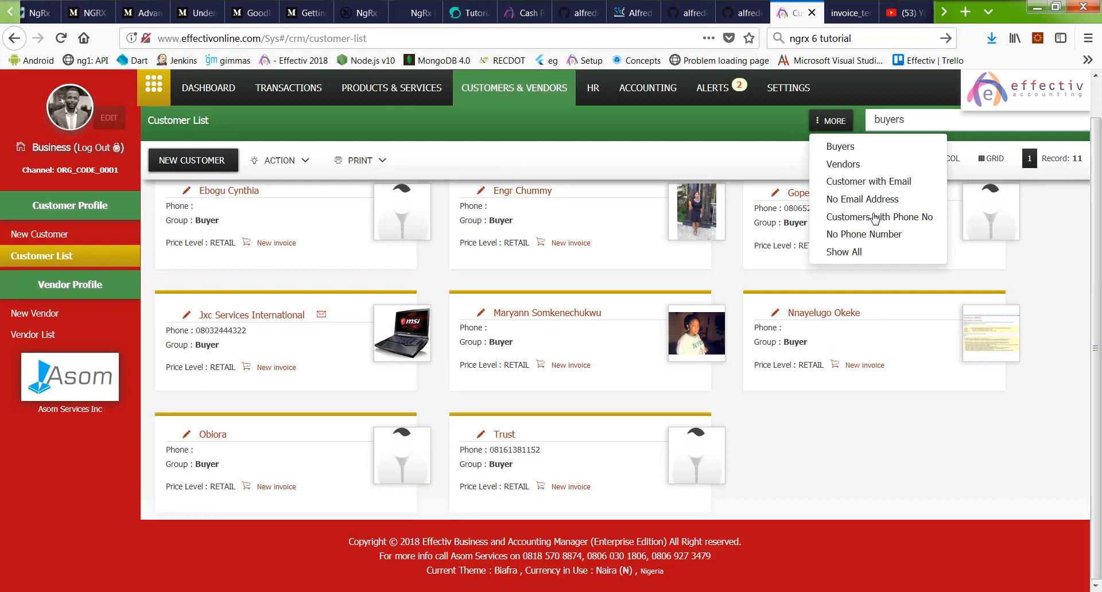
{"action": "left_click", "coordinate": [870, 182]}
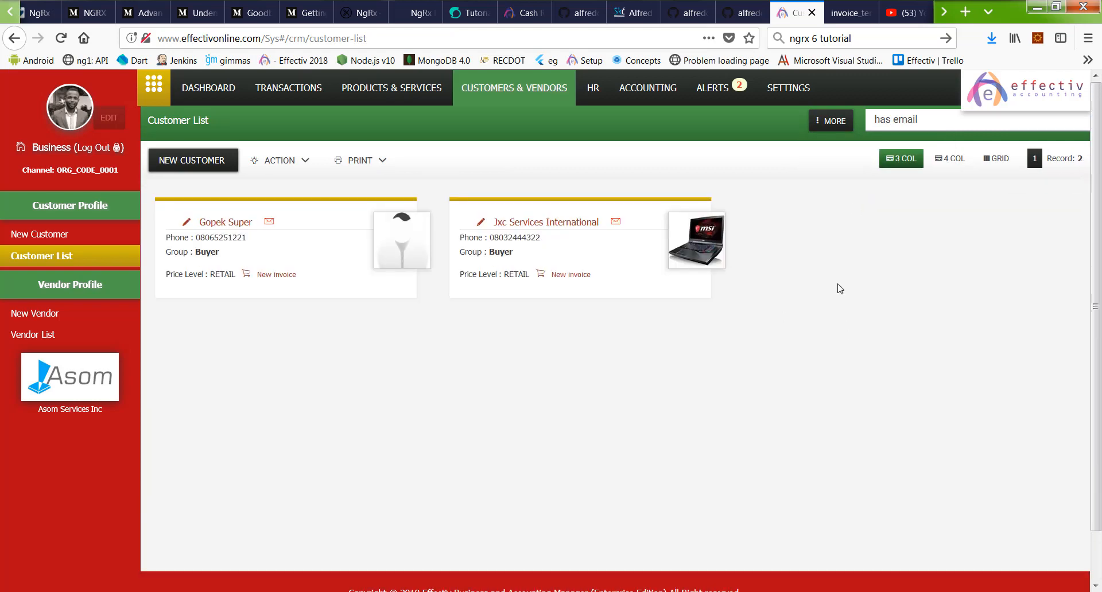
{"action": "left_click", "coordinate": [846, 127]}
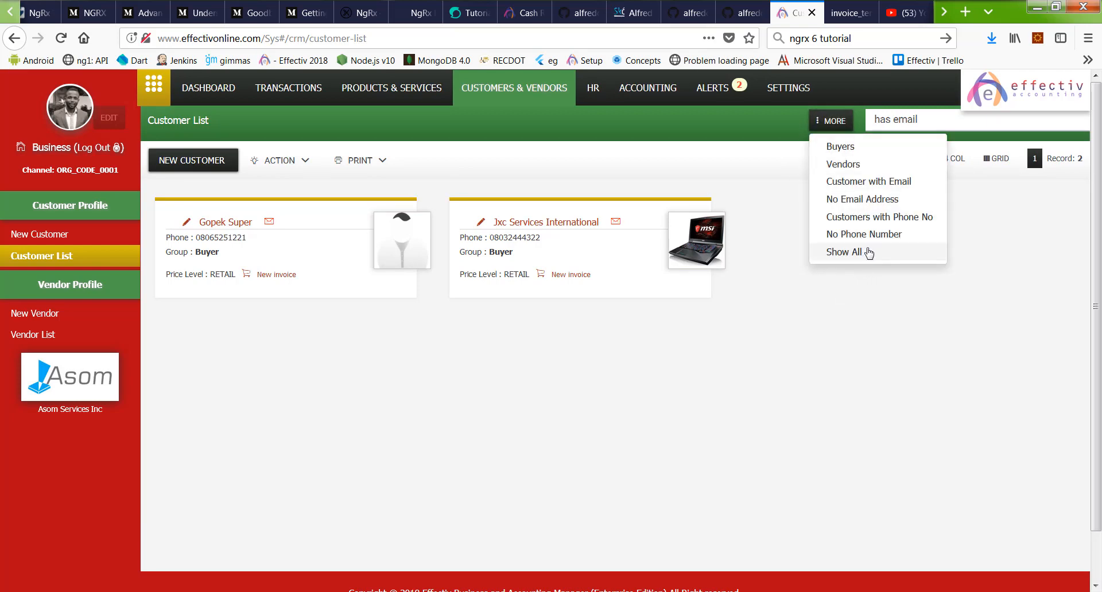
{"action": "left_click", "coordinate": [879, 217]}
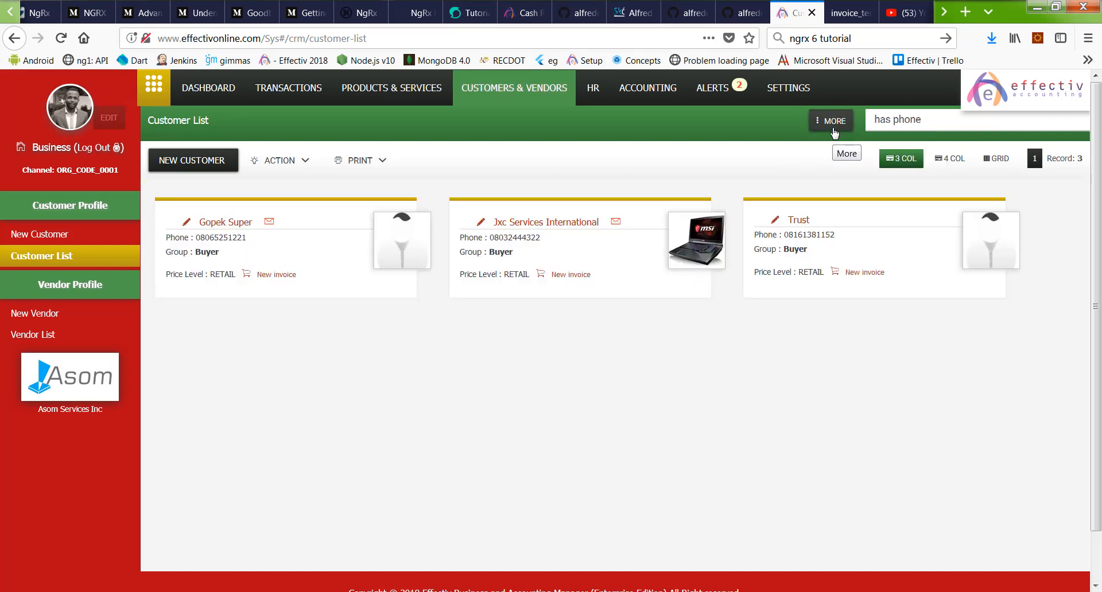
{"action": "left_click", "coordinate": [834, 131]}
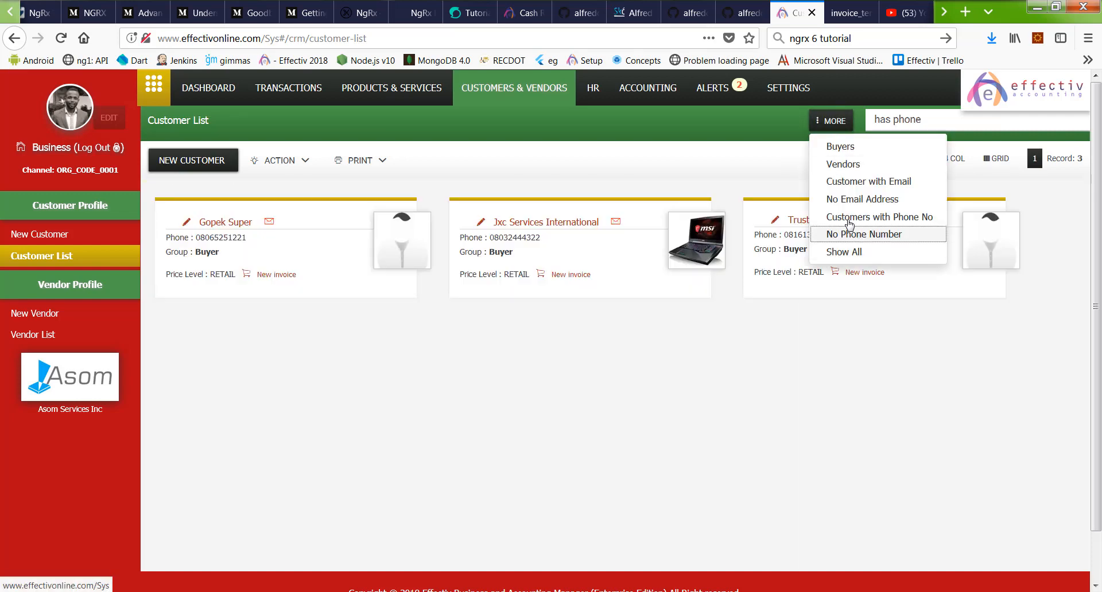
{"action": "left_click", "coordinate": [884, 237]}
{"action": "scroll", "coordinate": [792, 367], "scroll_direction": "down", "scroll_amount": 3}
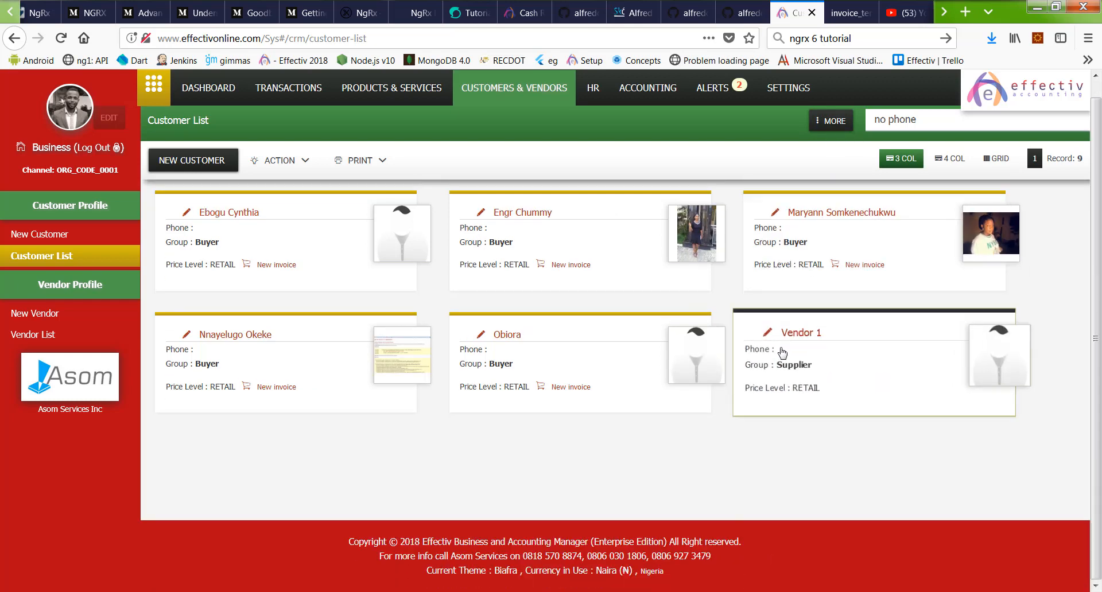
{"action": "scroll", "coordinate": [782, 353], "scroll_direction": "up", "scroll_amount": 3}
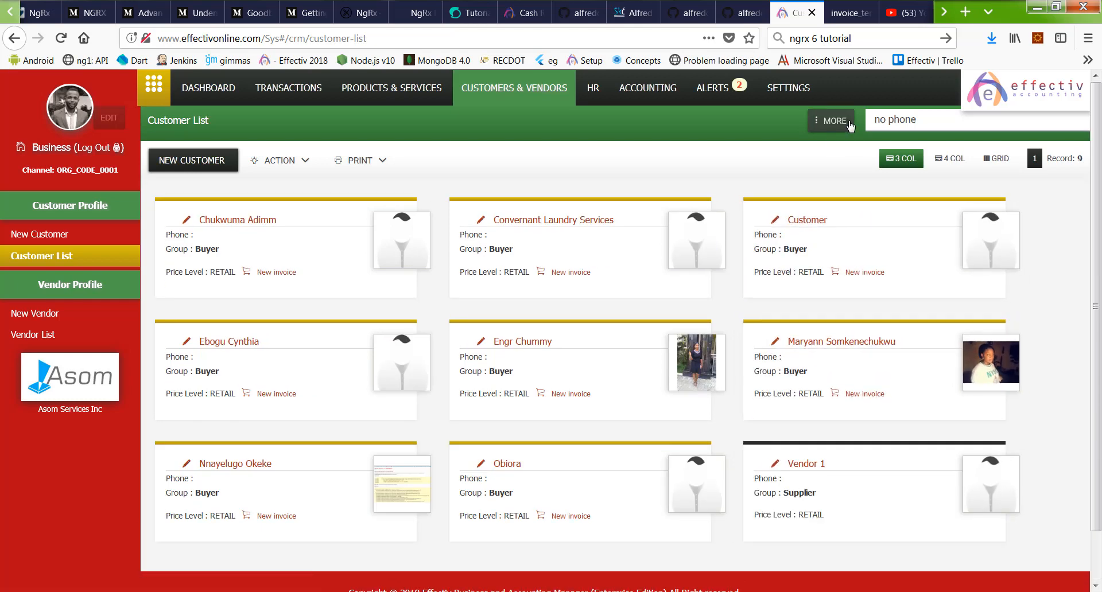
Step: Reapply the phone and email filters, then Show All to list all 12 customers
{"action": "left_click", "coordinate": [832, 120]}
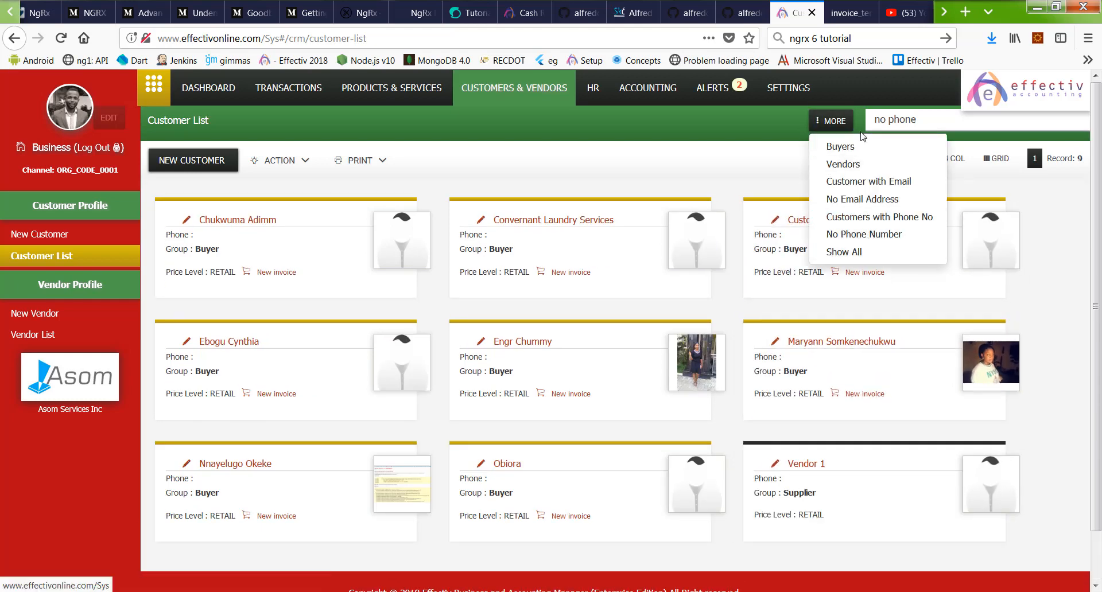
{"action": "left_click", "coordinate": [845, 217]}
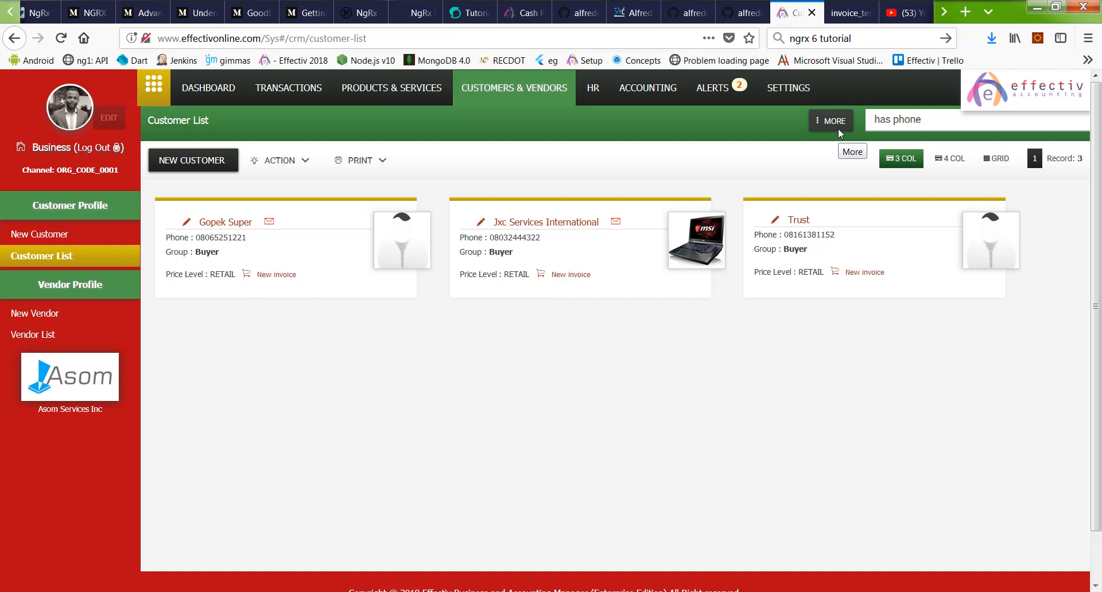
{"action": "left_click", "coordinate": [838, 127]}
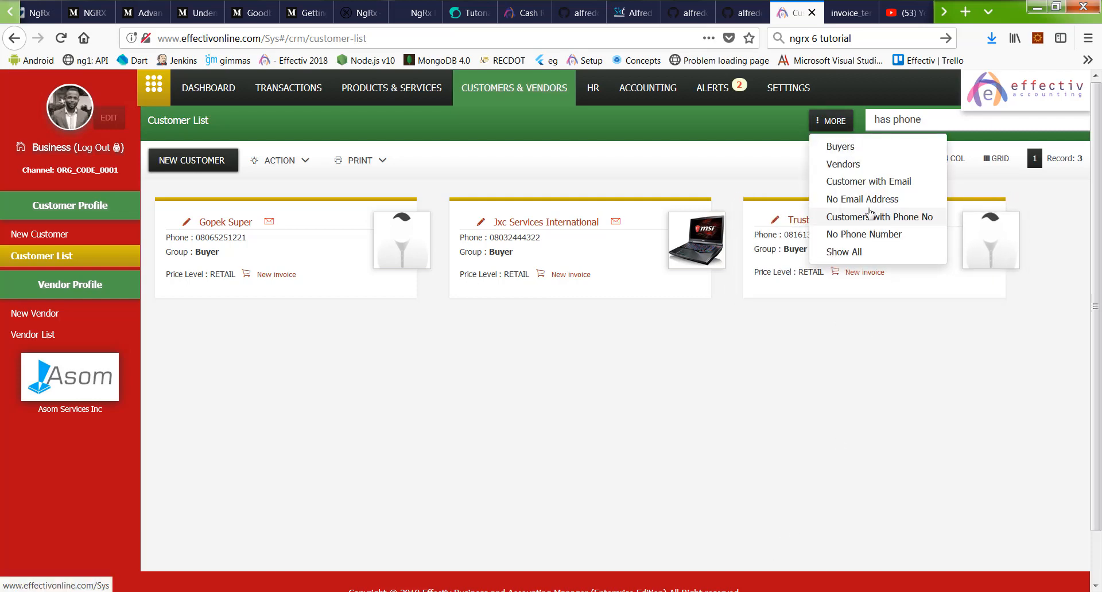
{"action": "left_click_drag", "start_coordinate": [869, 212], "coordinate": [865, 190]}
{"action": "left_click", "coordinate": [865, 190]}
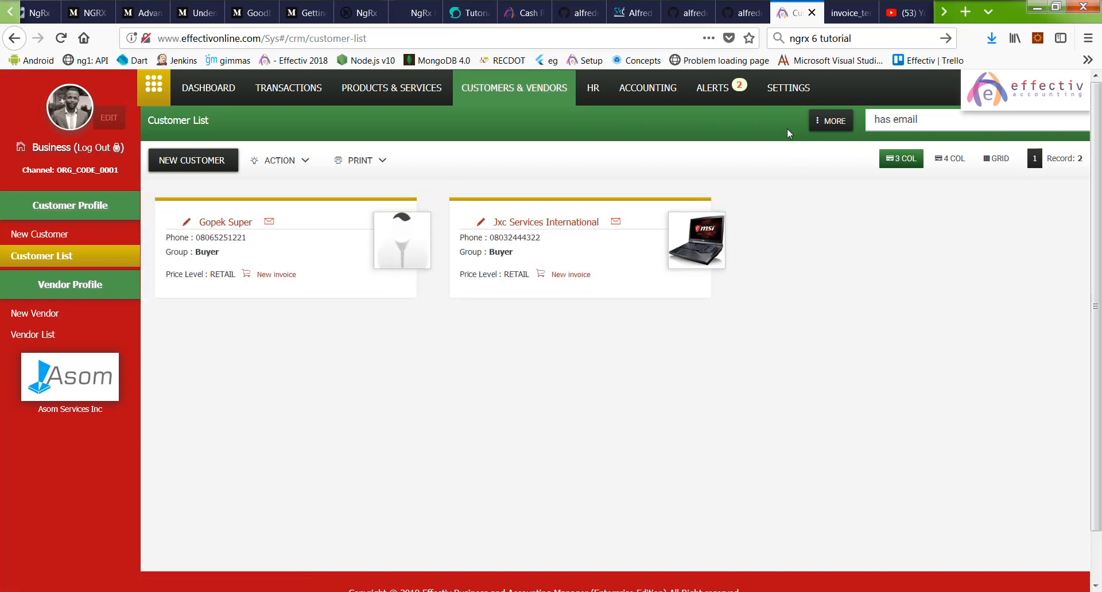
{"action": "left_click", "coordinate": [822, 122]}
{"action": "left_click", "coordinate": [829, 256]}
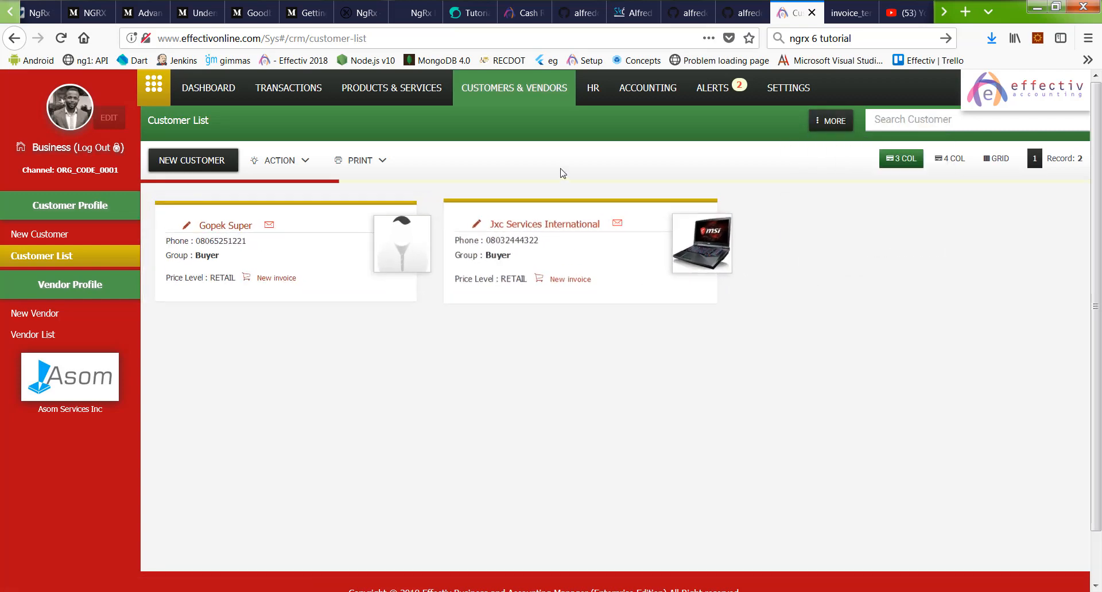
{"action": "scroll", "coordinate": [725, 450], "scroll_direction": "down", "scroll_amount": 3}
{"action": "scroll", "coordinate": [348, 304], "scroll_direction": "up", "scroll_amount": 3}
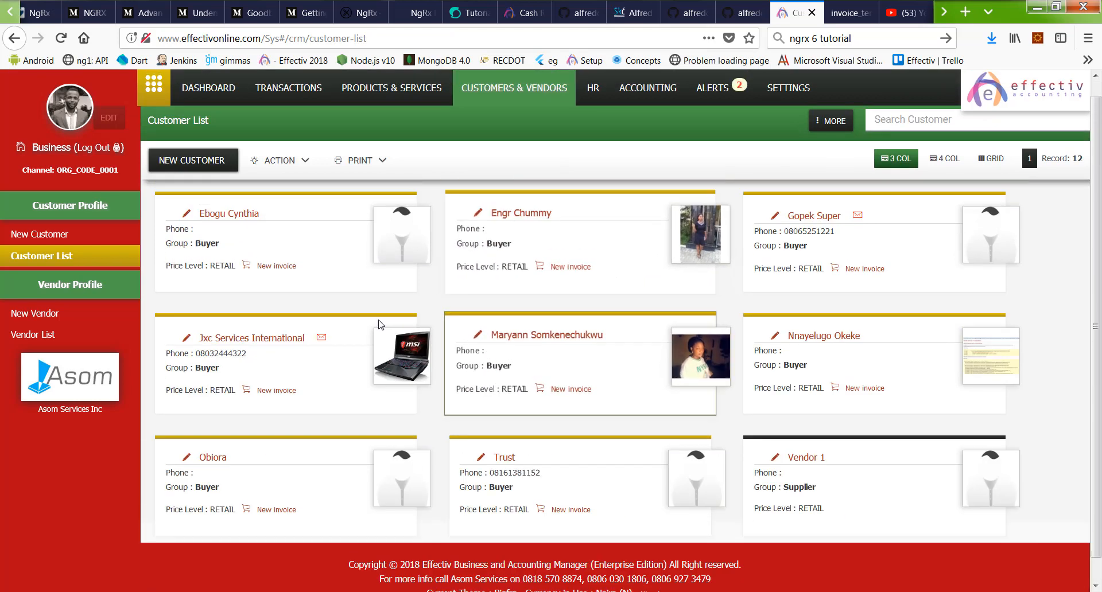
{"action": "scroll", "coordinate": [757, 310], "scroll_direction": "down", "scroll_amount": 3}
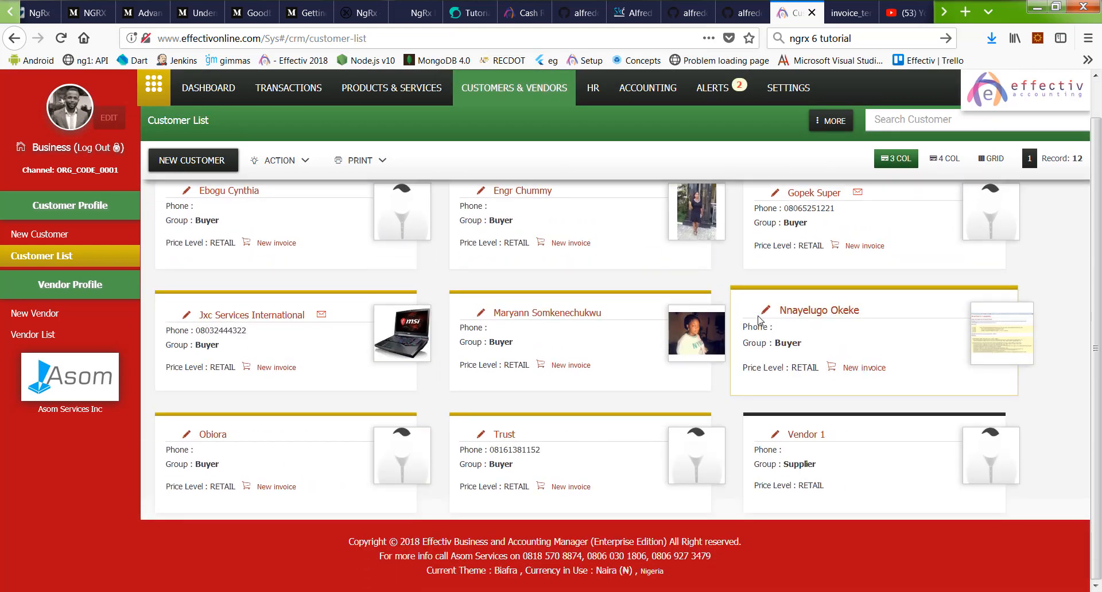
{"action": "left_click", "coordinate": [545, 312]}
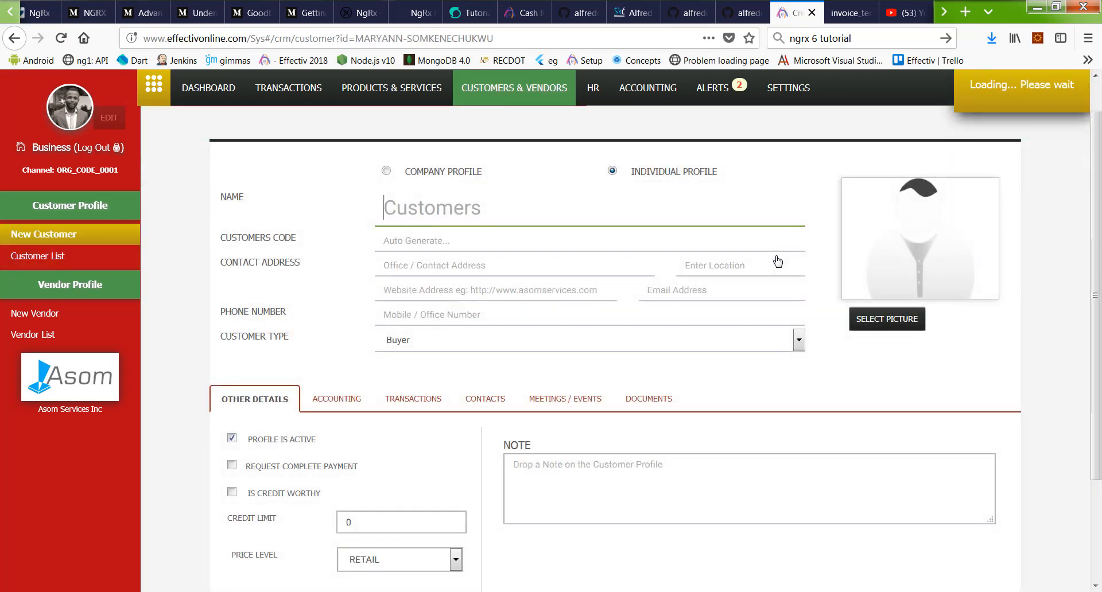
{"action": "scroll", "coordinate": [772, 261], "scroll_direction": "down", "scroll_amount": 2}
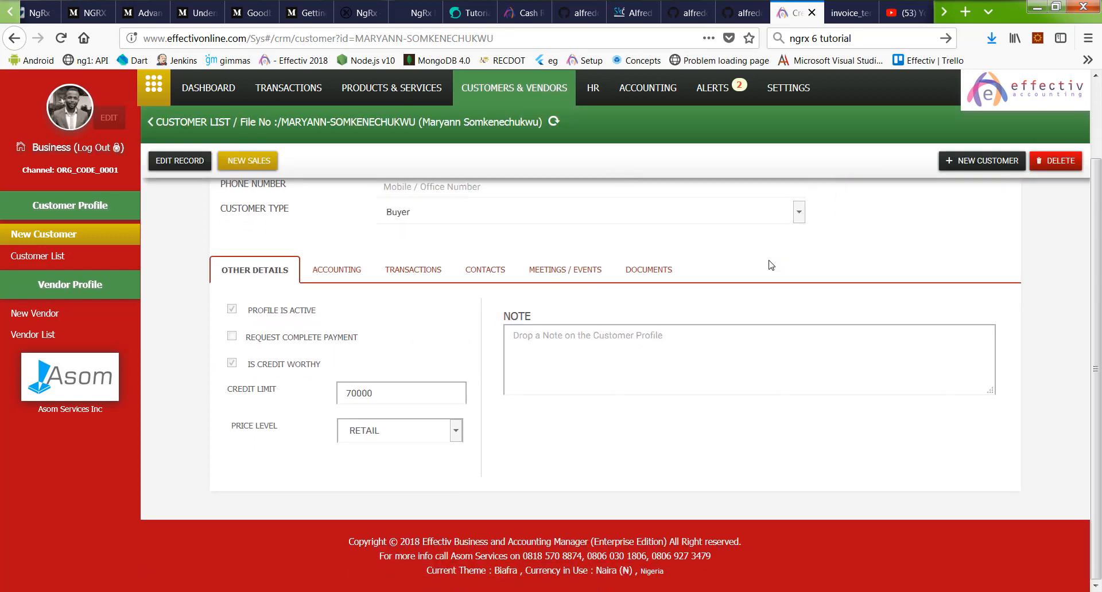
{"action": "scroll", "coordinate": [751, 294], "scroll_direction": "up", "scroll_amount": 3}
{"action": "left_click", "coordinate": [342, 466]}
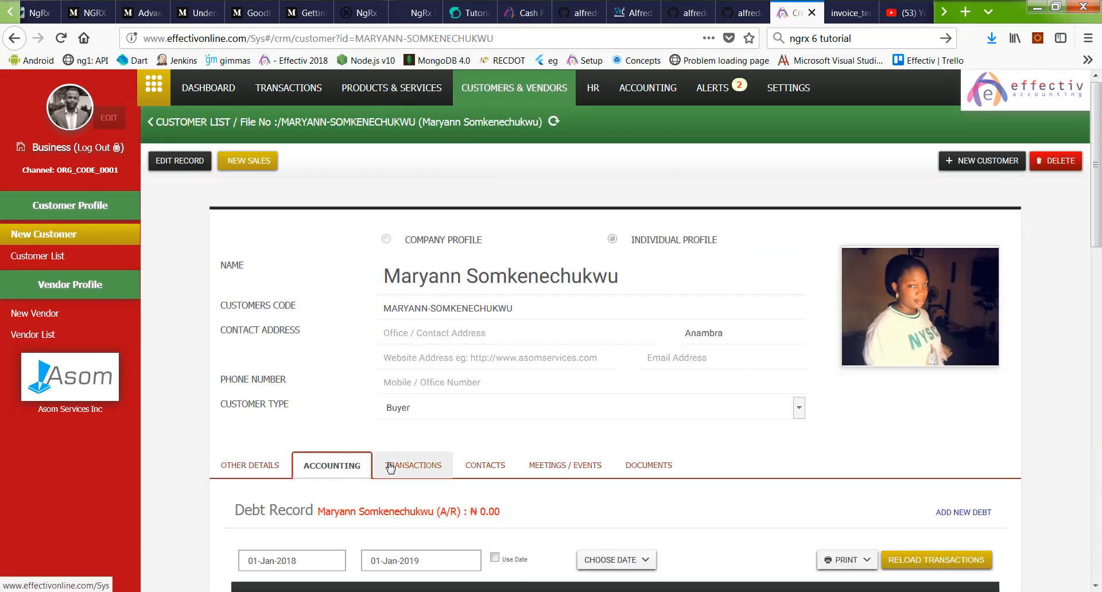
{"action": "left_click", "coordinate": [411, 466]}
{"action": "scroll", "coordinate": [652, 317], "scroll_direction": "down", "scroll_amount": 5}
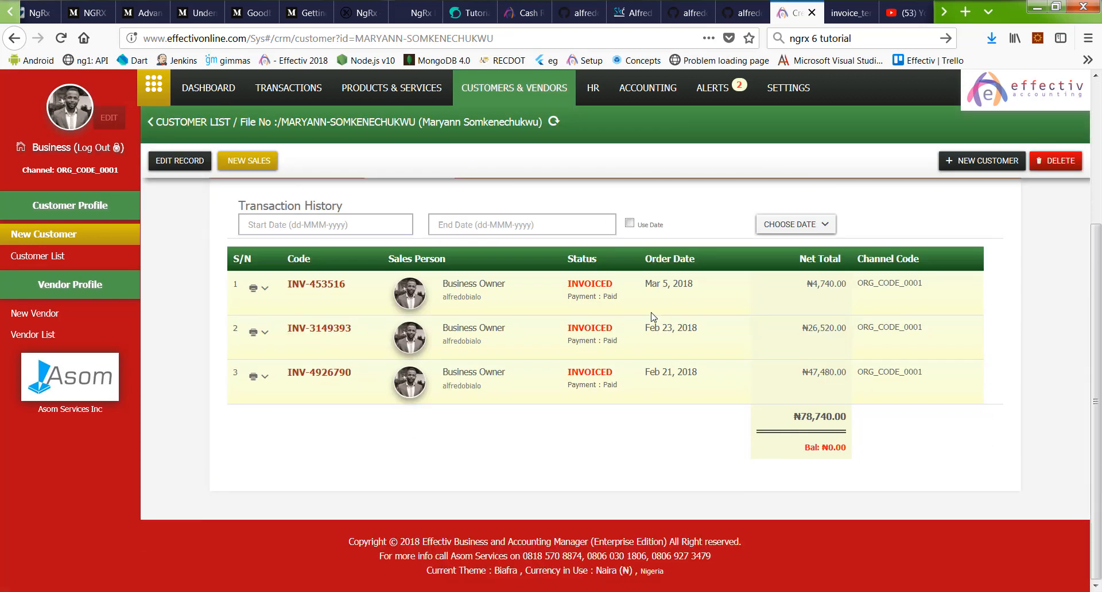
{"action": "scroll", "coordinate": [652, 317], "scroll_direction": "up", "scroll_amount": 5}
{"action": "left_click", "coordinate": [486, 465]}
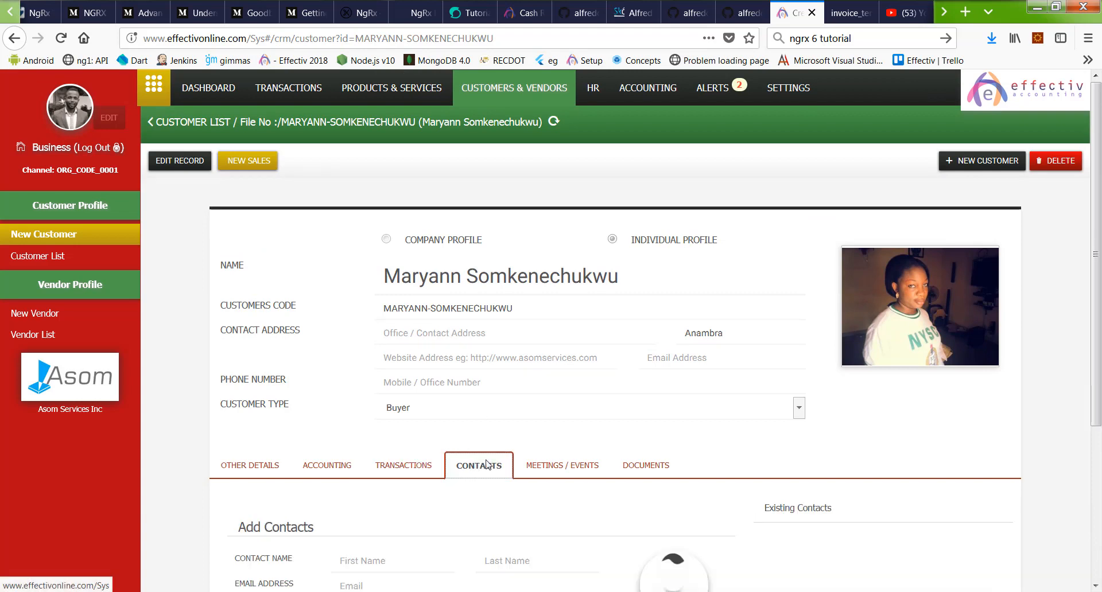
{"action": "scroll", "coordinate": [509, 396], "scroll_direction": "down", "scroll_amount": 5}
{"action": "scroll", "coordinate": [178, 548], "scroll_direction": "up", "scroll_amount": 5}
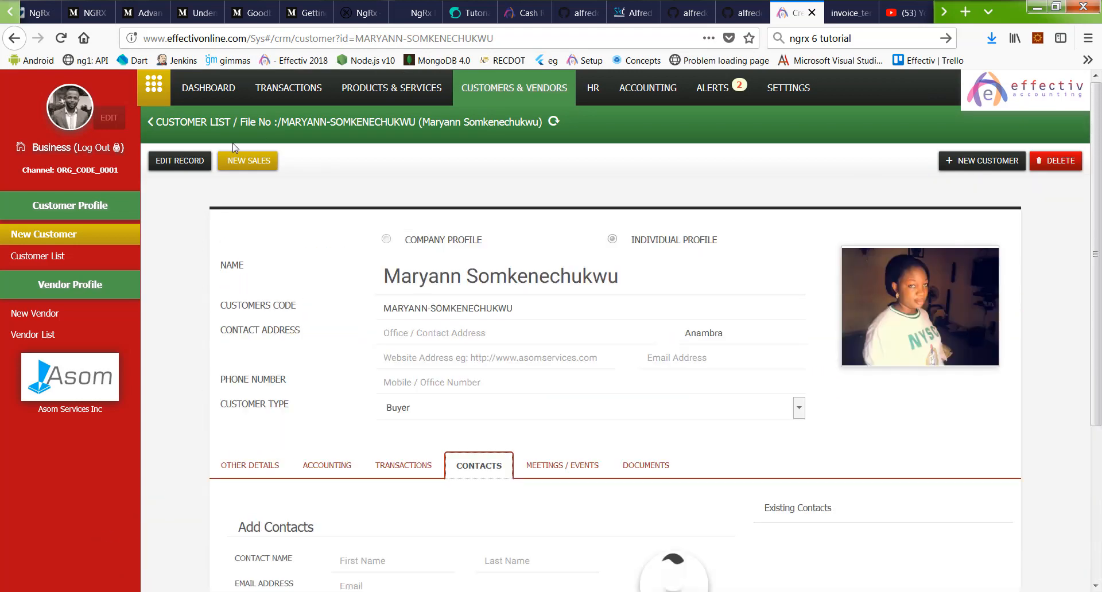
{"action": "left_click", "coordinate": [196, 122]}
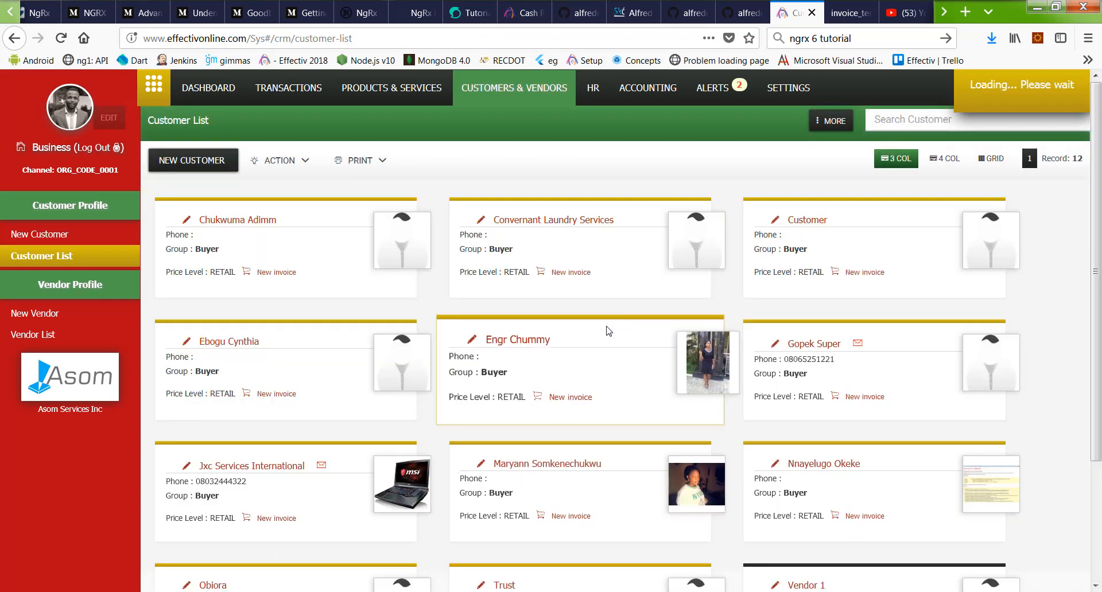
{"action": "scroll", "coordinate": [609, 332], "scroll_direction": "down", "scroll_amount": 3}
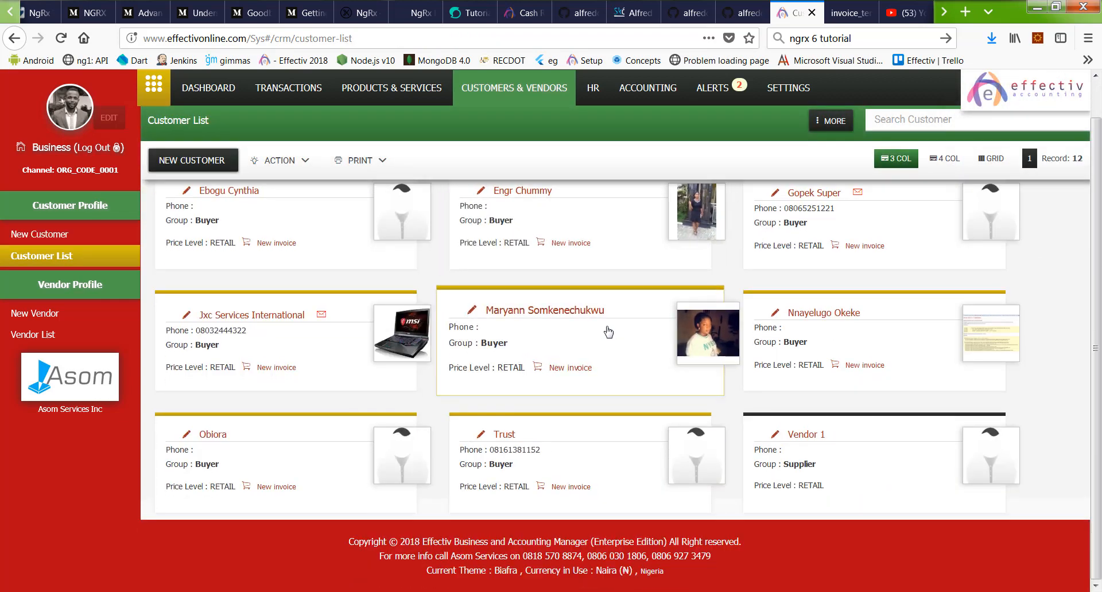
{"action": "scroll", "coordinate": [627, 364], "scroll_direction": "up", "scroll_amount": 3}
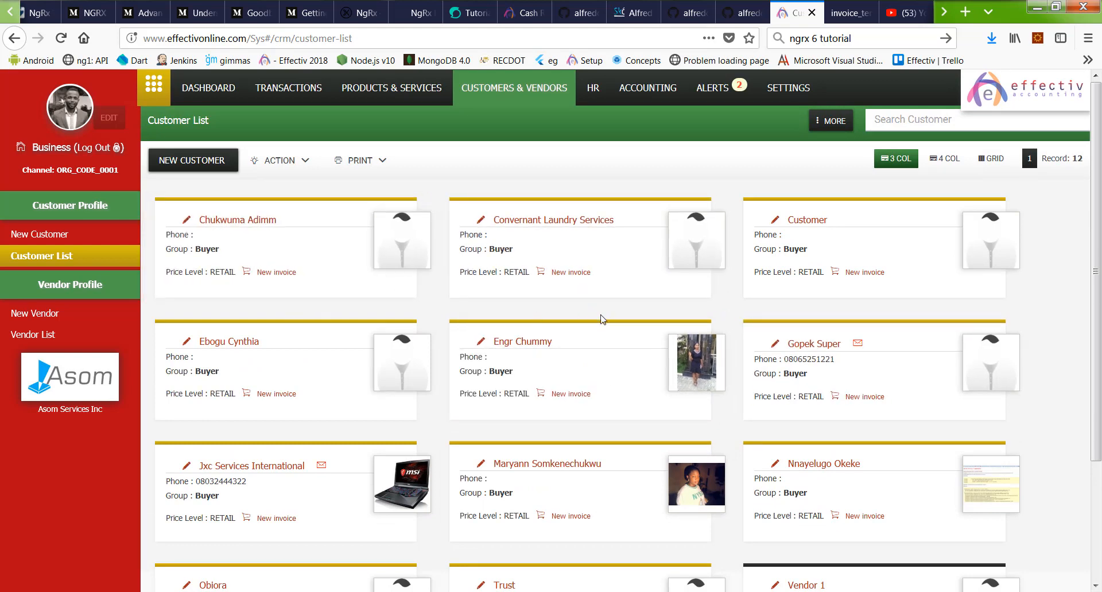
{"action": "scroll", "coordinate": [600, 320], "scroll_direction": "down", "scroll_amount": 3}
{"action": "left_click", "coordinate": [260, 316]}
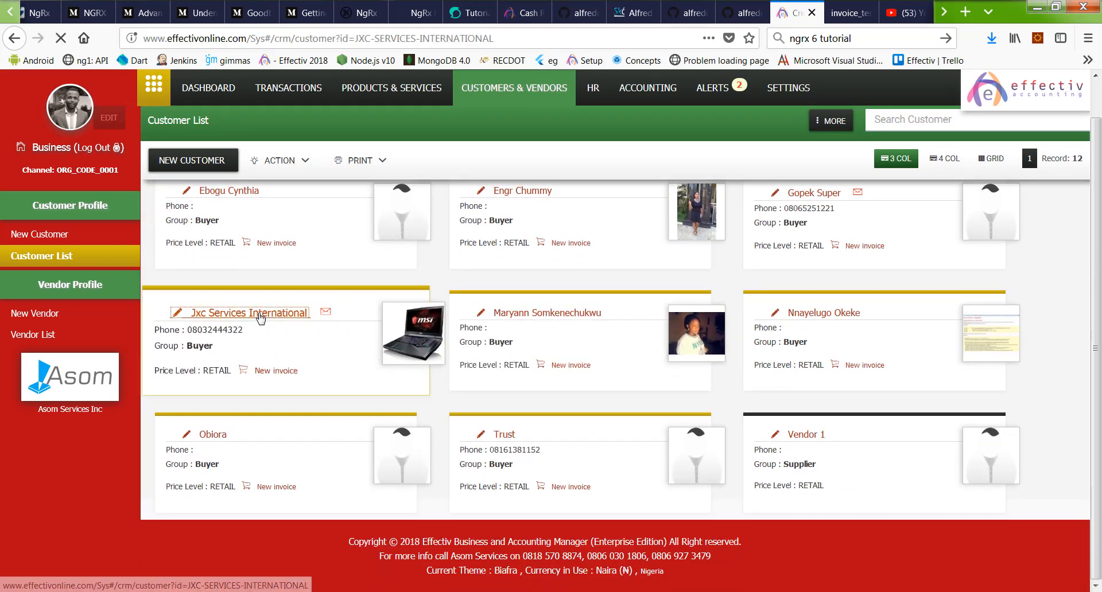
{"action": "left_click", "coordinate": [488, 393]}
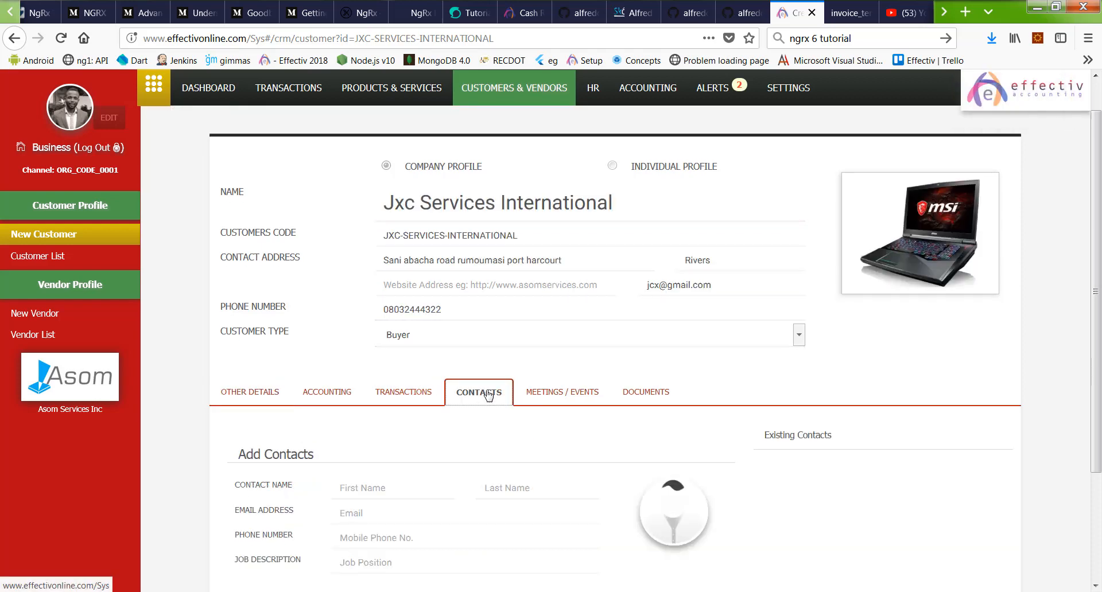
{"action": "scroll", "coordinate": [600, 359], "scroll_direction": "down", "scroll_amount": 3}
{"action": "scroll", "coordinate": [517, 361], "scroll_direction": "up", "scroll_amount": 4}
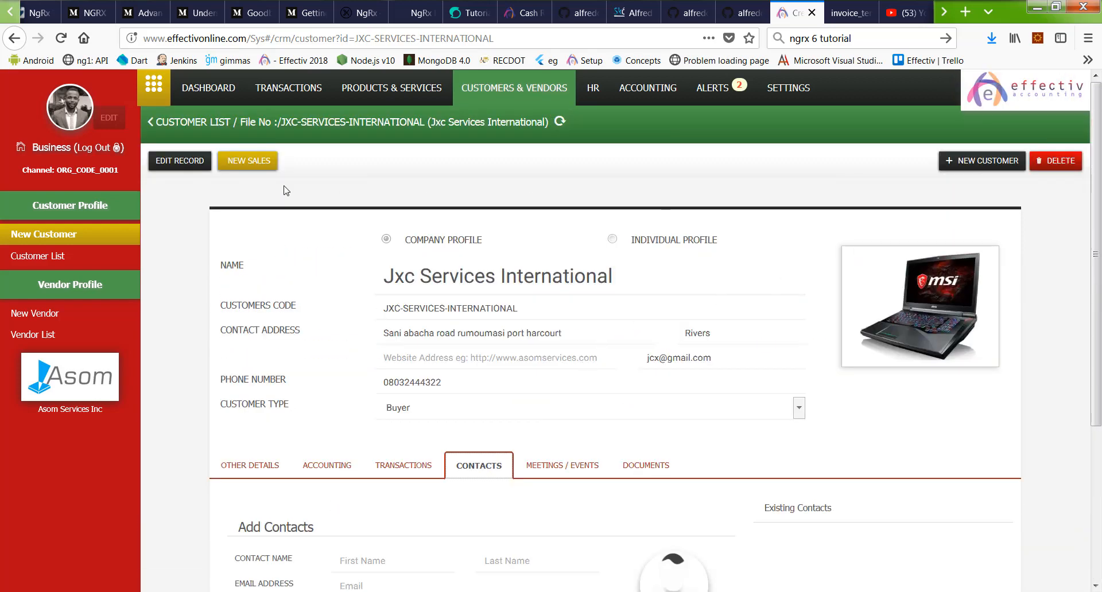
{"action": "left_click", "coordinate": [185, 122]}
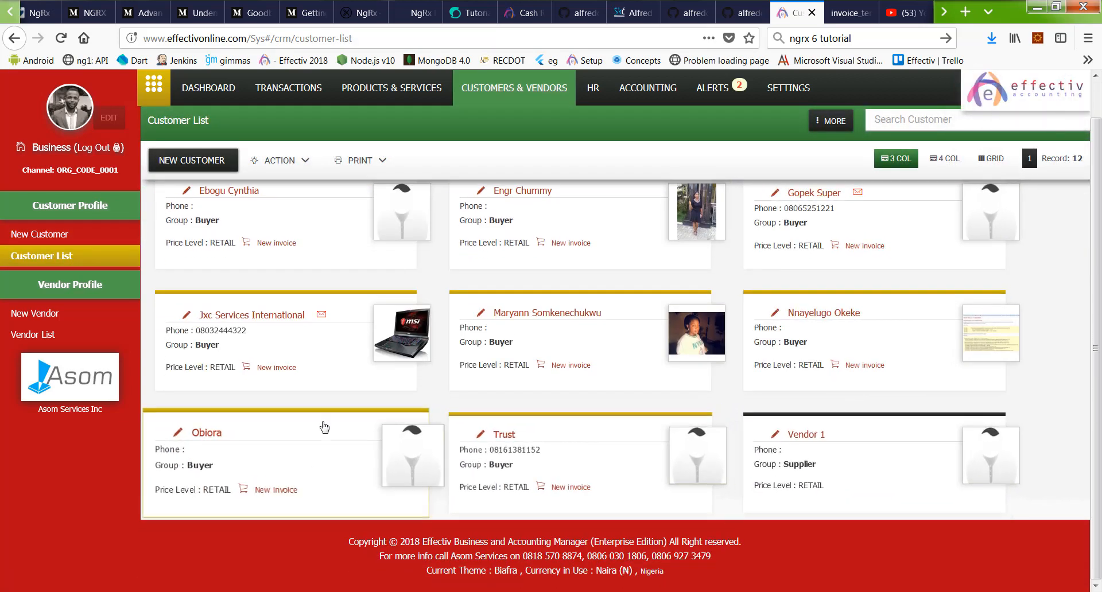
{"action": "scroll", "coordinate": [888, 271], "scroll_direction": "up", "scroll_amount": 1}
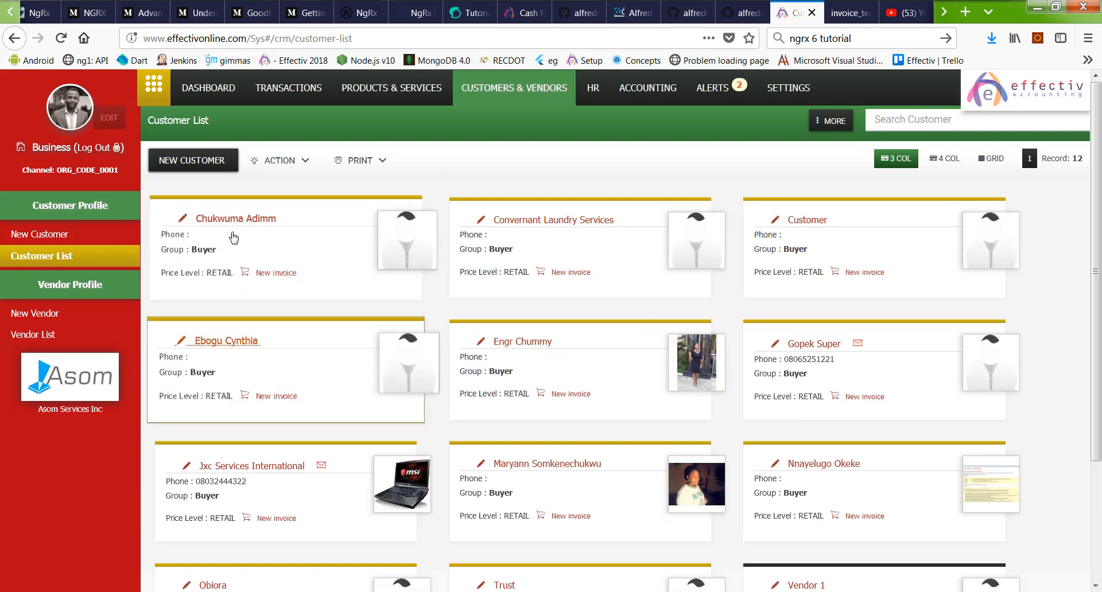
Step: Create a new customer named 'Daiway Electronics', fixing typos so the code becomes DAIWAY-ELECTRONICS
{"action": "left_click", "coordinate": [192, 161]}
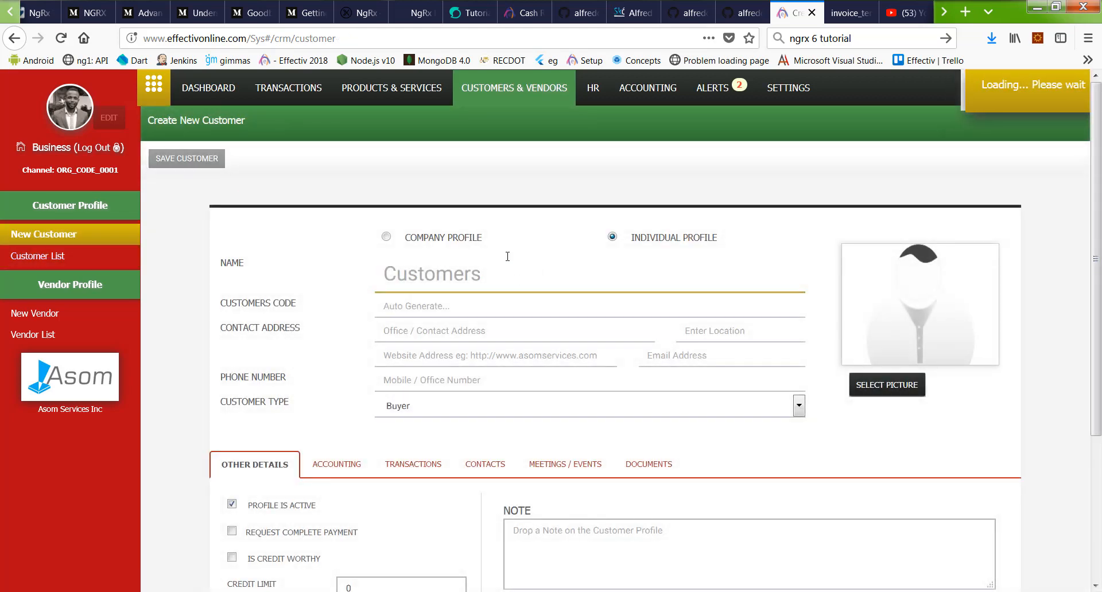
{"action": "left_click", "coordinate": [487, 276]}
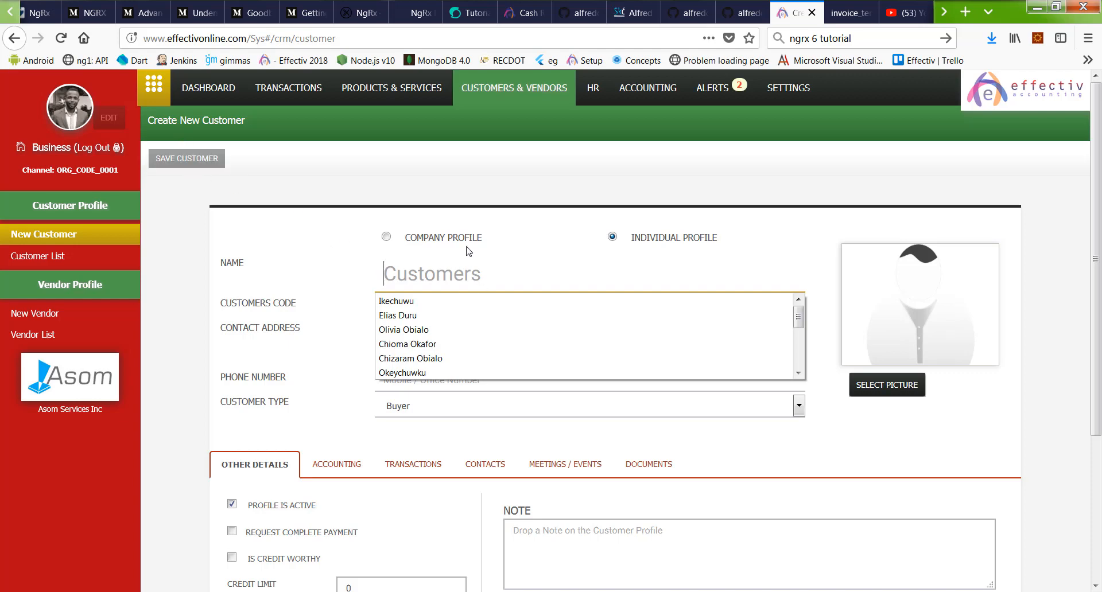
{"action": "key", "text": "Escape"}
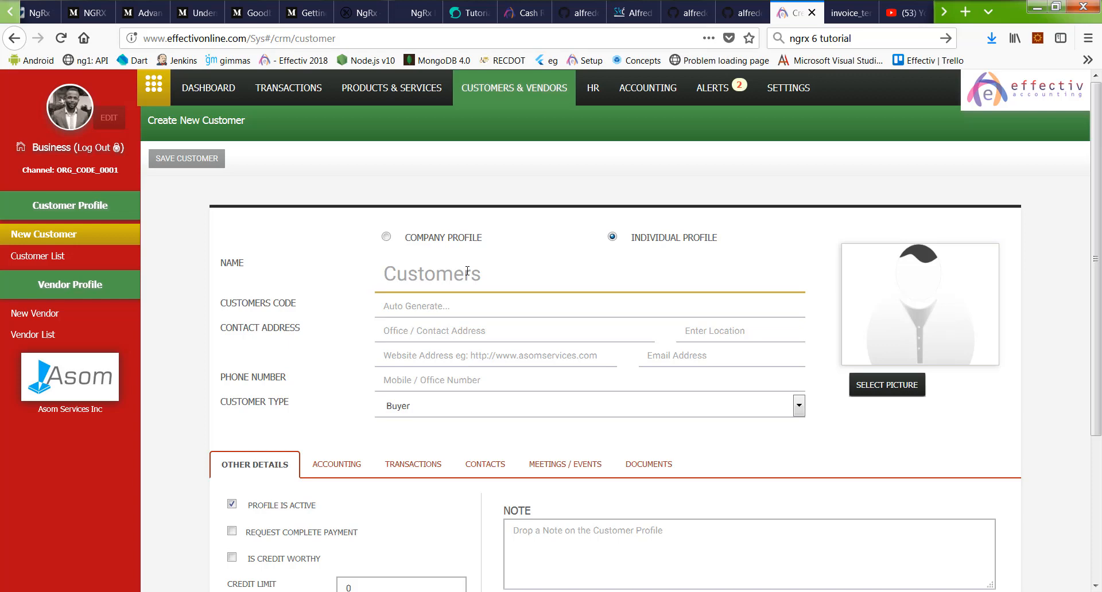
{"action": "type", "text": "Day"}
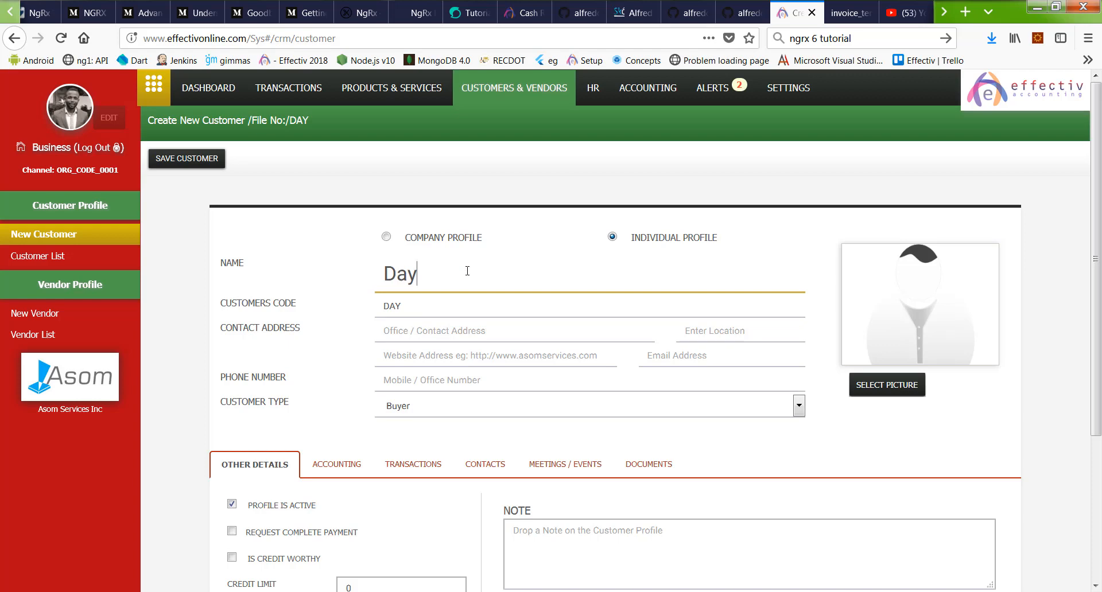
{"action": "type", "text": "way"}
{"action": "key", "text": "Left"}
{"action": "key", "text": "BackSpace"}
{"action": "key", "text": "Right"}
{"action": "key", "text": "Left"}
{"action": "type", "text": "i"}
{"action": "key", "text": "Right"}
{"action": "key", "text": "Right"}
{"action": "key", "text": "Right"}
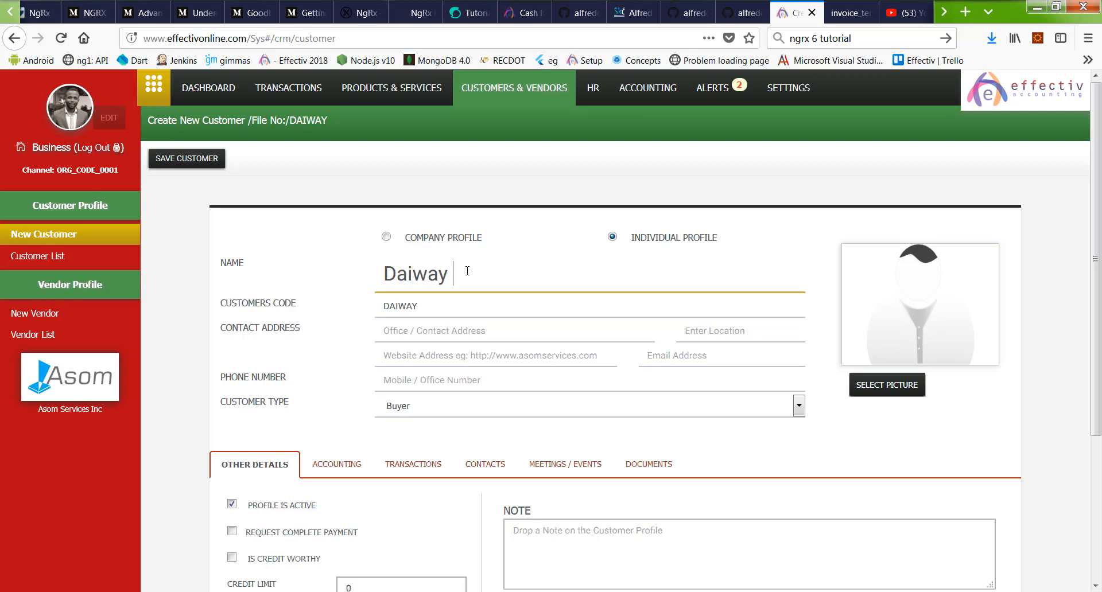
{"action": "type", "text": "Electronics"}
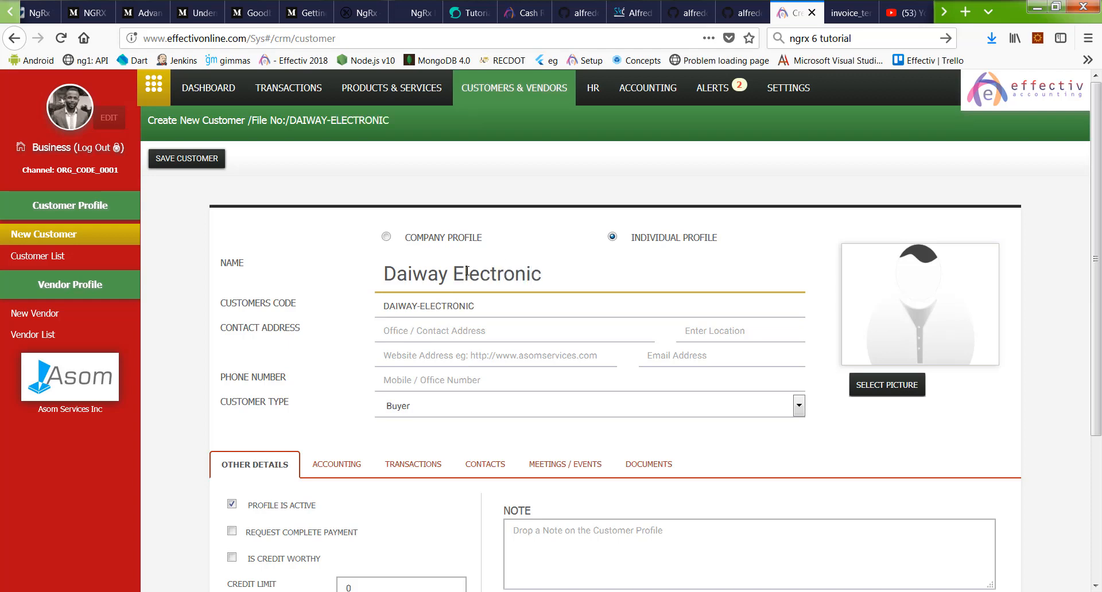
Step: Make it a Company Profile, enter the street address and choose Lagos as location
{"action": "left_click", "coordinate": [418, 238]}
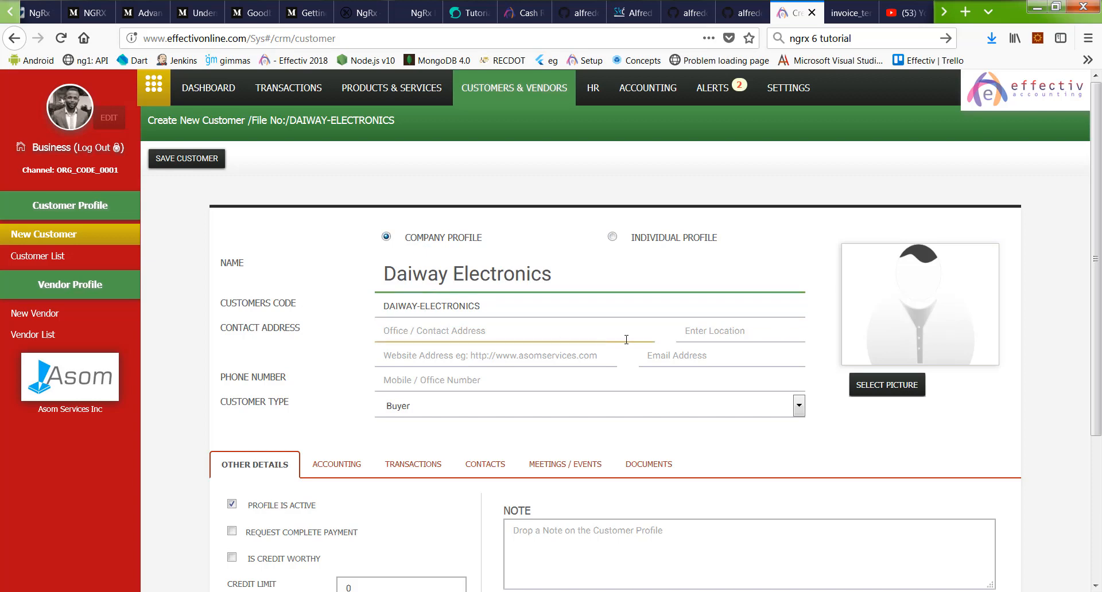
{"action": "type", "text": "o"}
{"action": "key", "text": "BackSpace"}
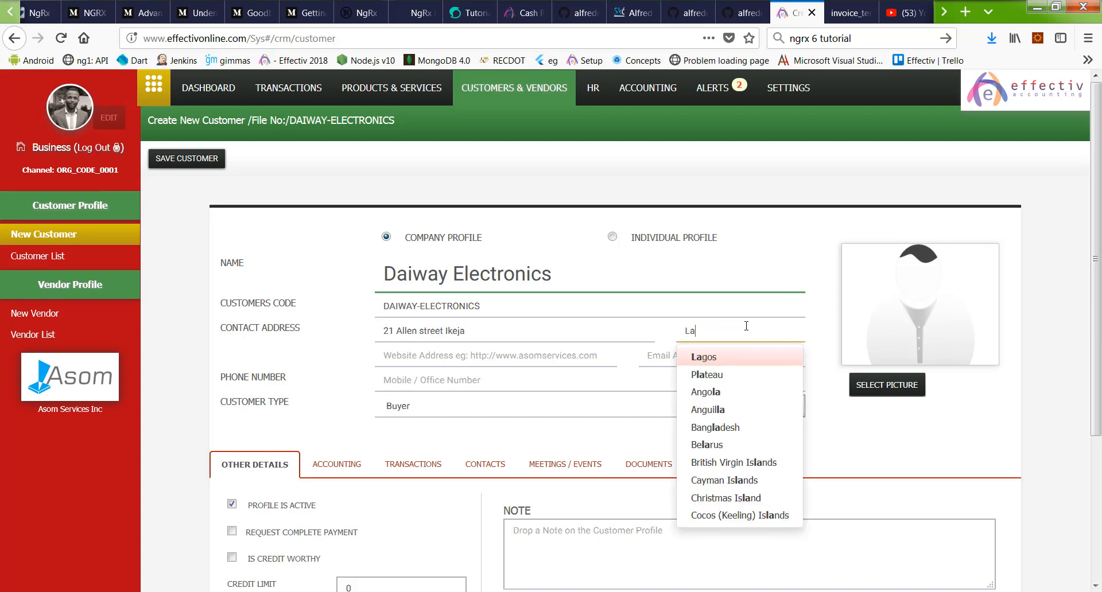
{"action": "key", "text": "Return"}
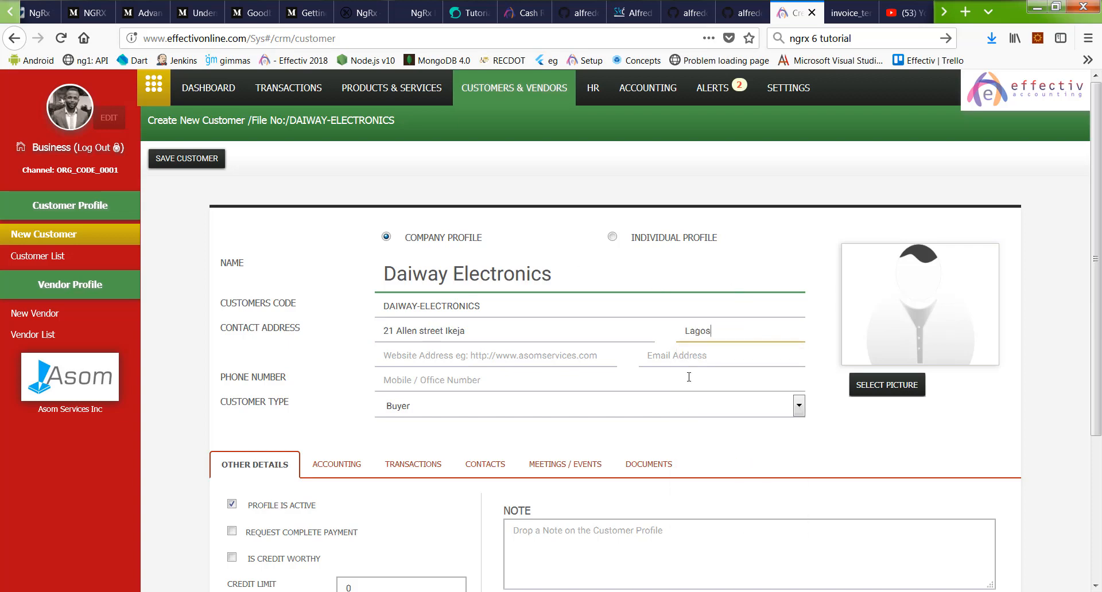
Step: Enter the company's e-mail address, correcting its domain ending
{"action": "left_click", "coordinate": [692, 356]}
{"action": "type", "text": "day"}
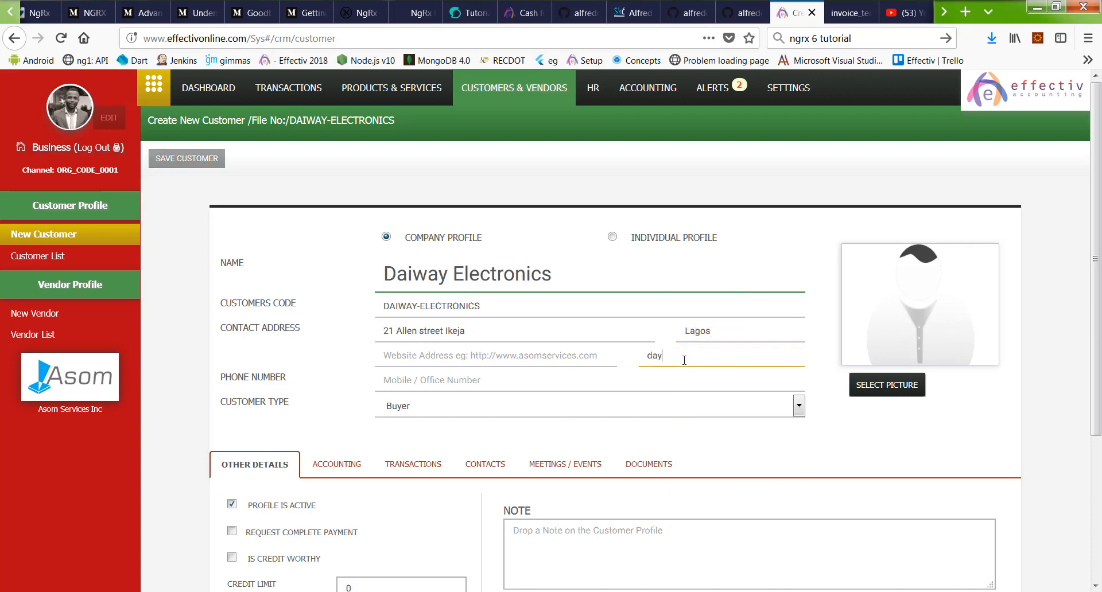
{"action": "key", "text": "BackSpace"}
{"action": "key", "text": "BackSpace"}
{"action": "key", "text": "BackSpace"}
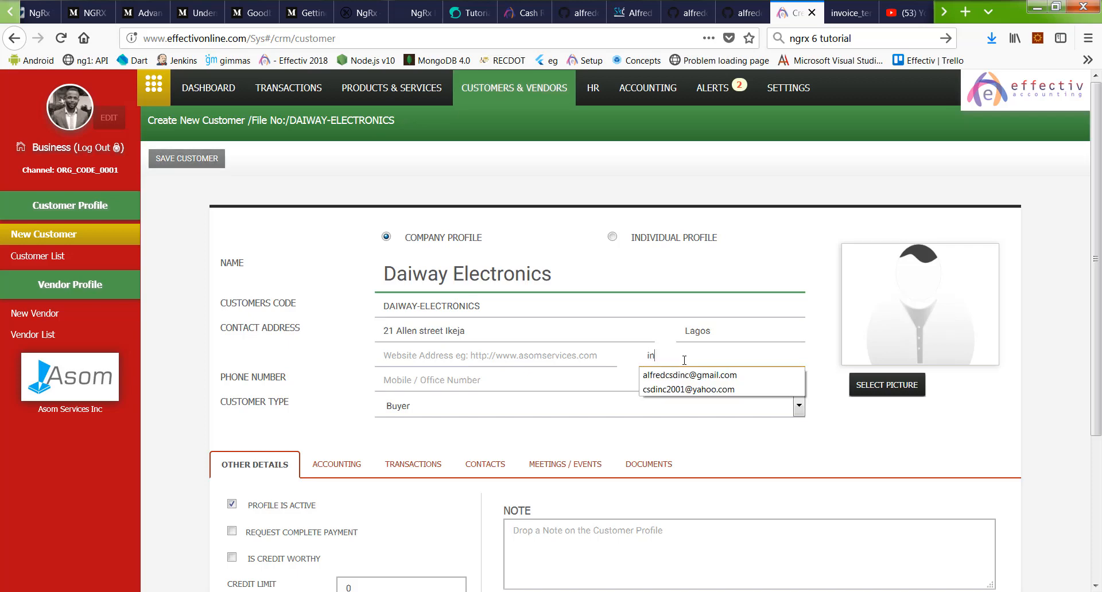
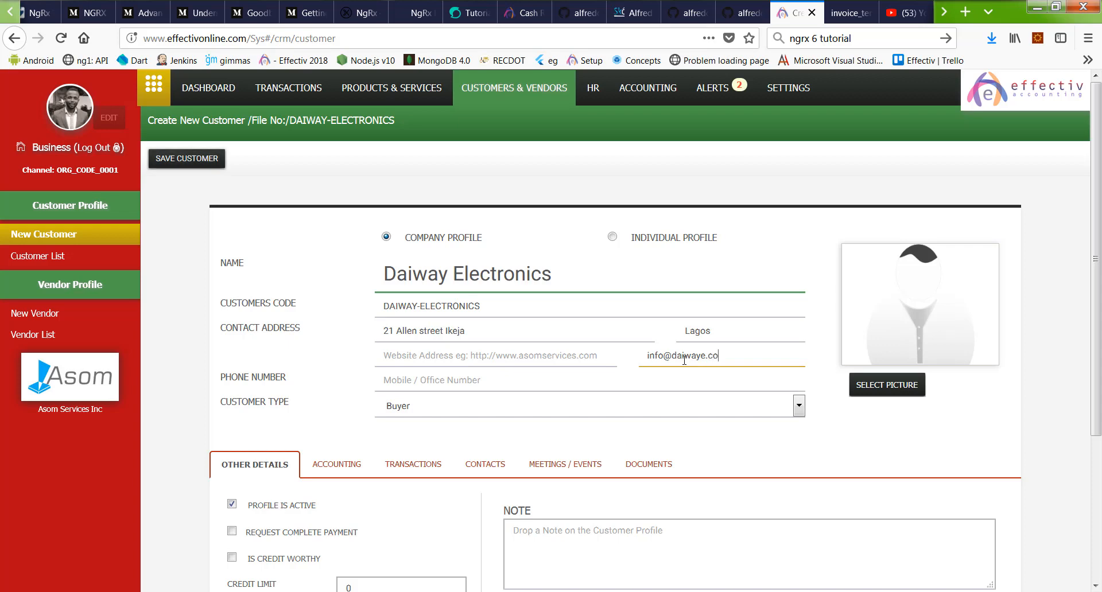
{"action": "left_click_drag", "start_coordinate": [671, 357], "coordinate": [485, 355]}
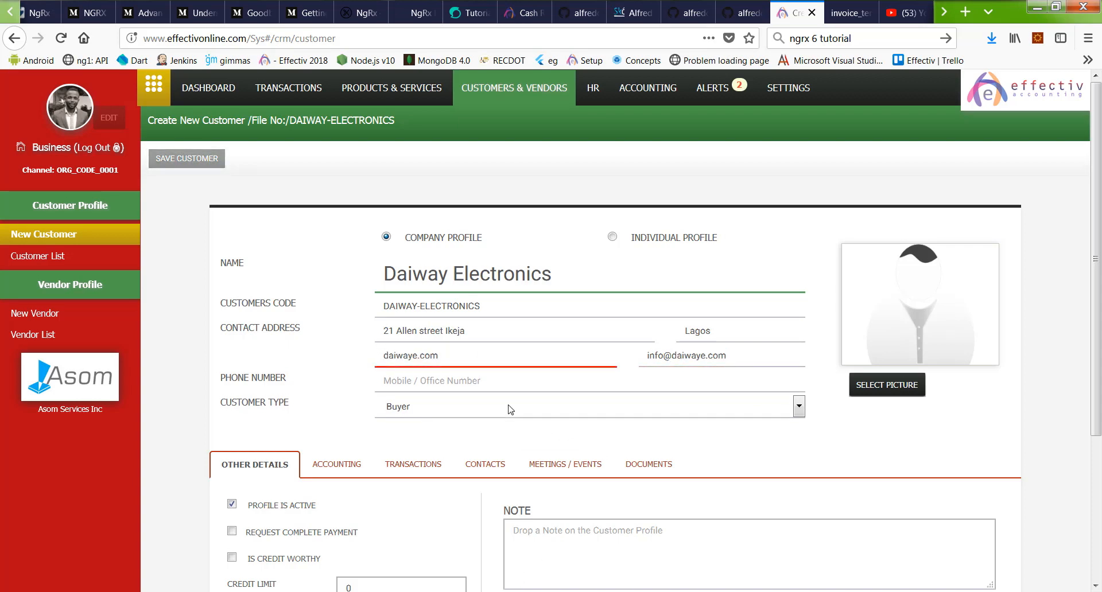
{"action": "left_click", "coordinate": [469, 384]}
{"action": "left_click", "coordinate": [381, 357]}
{"action": "type", "text": "http:"}
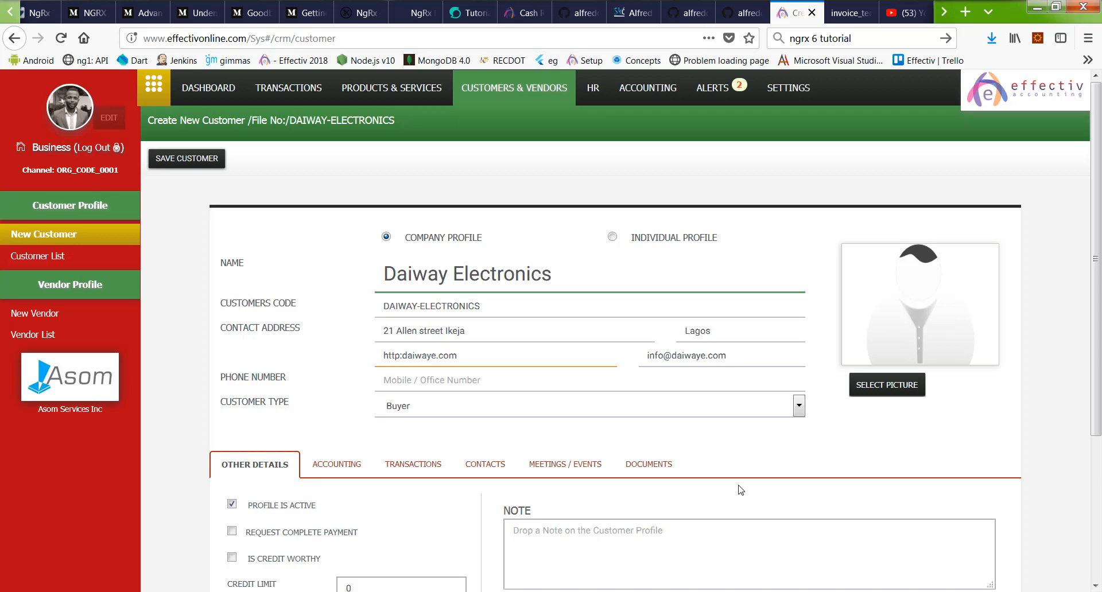
{"action": "type", "text": "//www."}
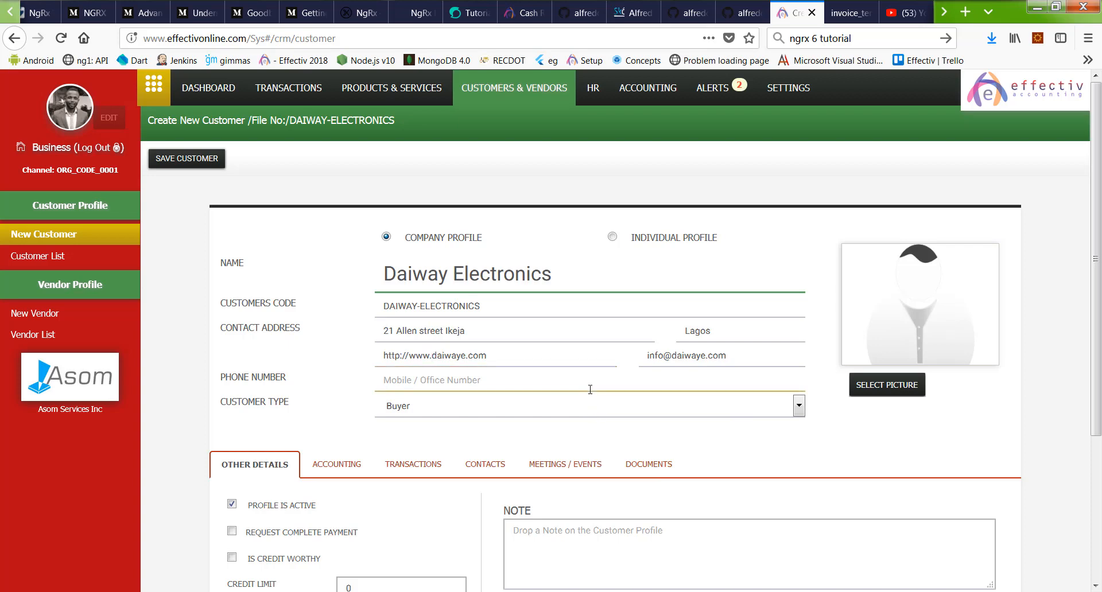
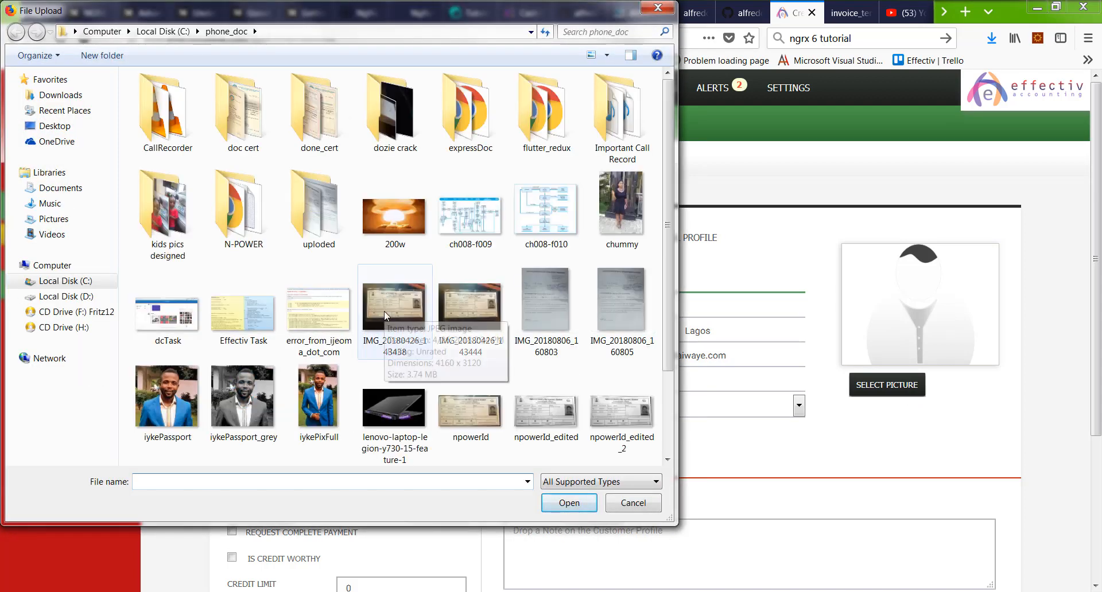
Step: Use the 200w image as the customer picture and set the price level to DISTRIBUTOR
{"action": "double_click", "coordinate": [402, 221]}
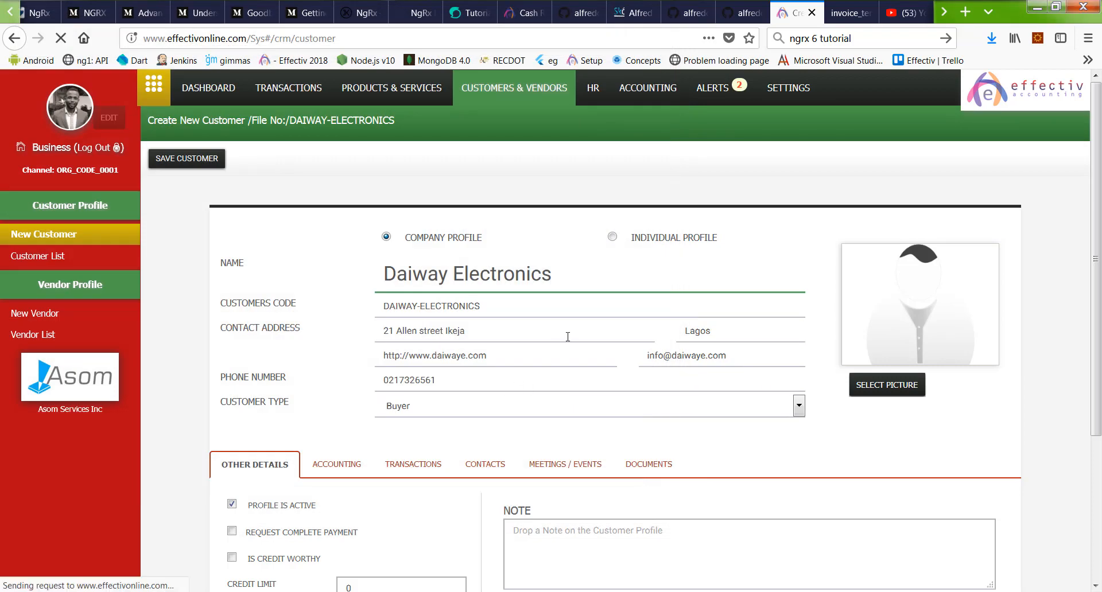
{"action": "scroll", "coordinate": [554, 352], "scroll_direction": "down", "scroll_amount": 5}
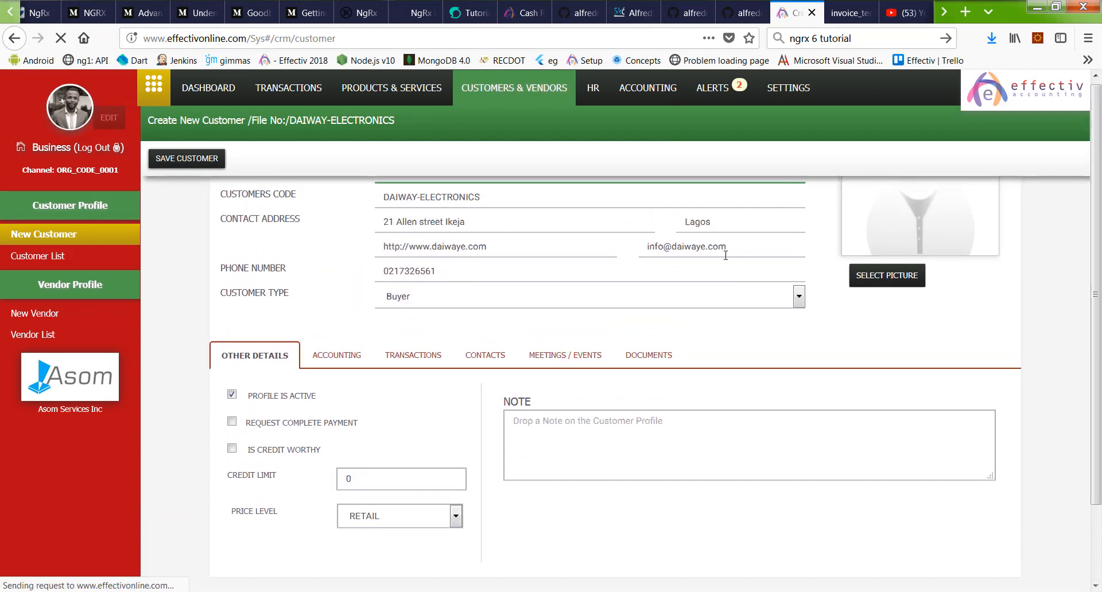
{"action": "scroll", "coordinate": [217, 424], "scroll_direction": "down", "scroll_amount": 2}
{"action": "left_click", "coordinate": [378, 430]}
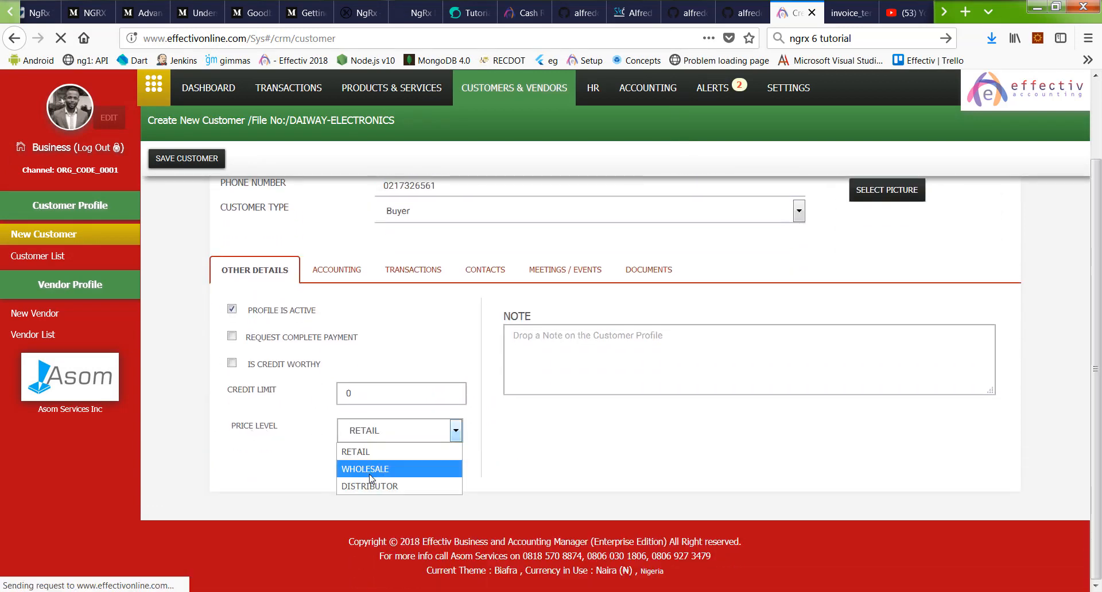
{"action": "left_click", "coordinate": [379, 487]}
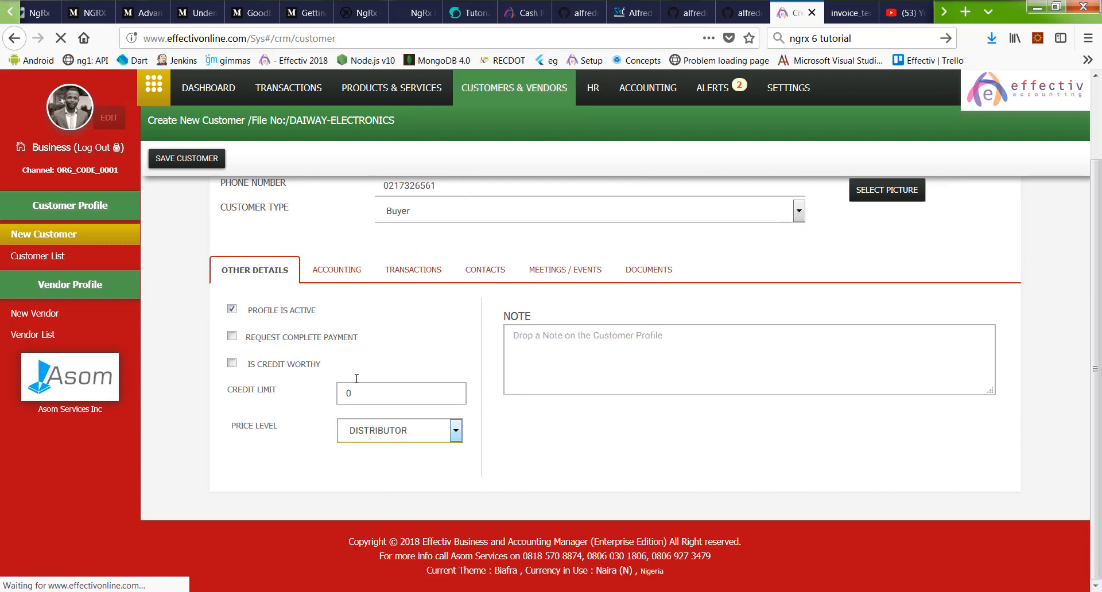
Step: Look over the Accounting and Transactions sections, then bring up the customer's Contacts section
{"action": "scroll", "coordinate": [780, 425], "scroll_direction": "up", "scroll_amount": 2}
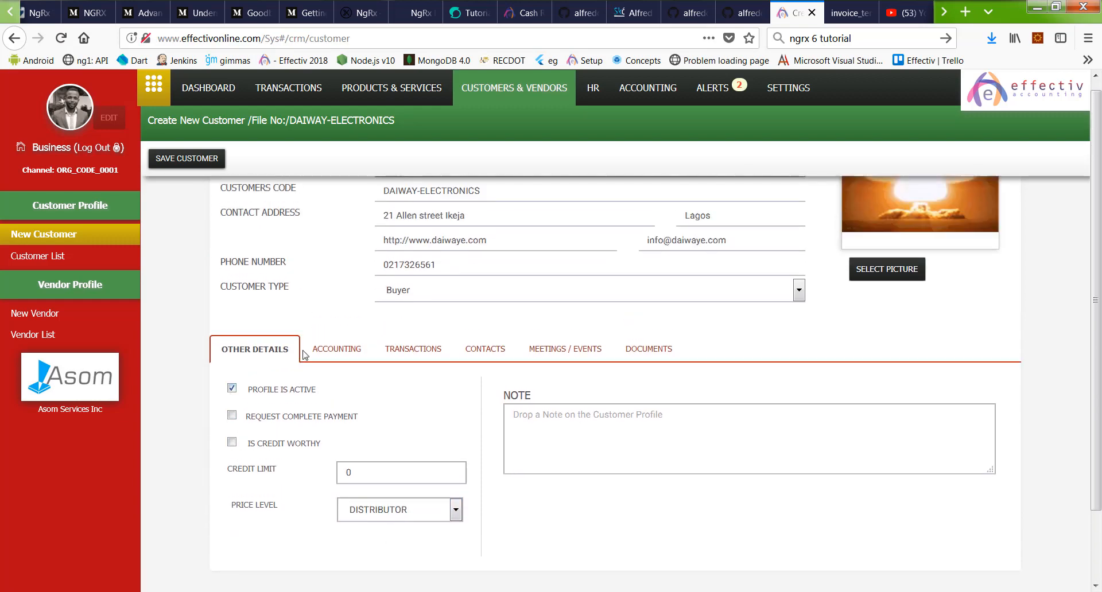
{"action": "left_click", "coordinate": [324, 349]}
{"action": "scroll", "coordinate": [402, 395], "scroll_direction": "up", "scroll_amount": 3}
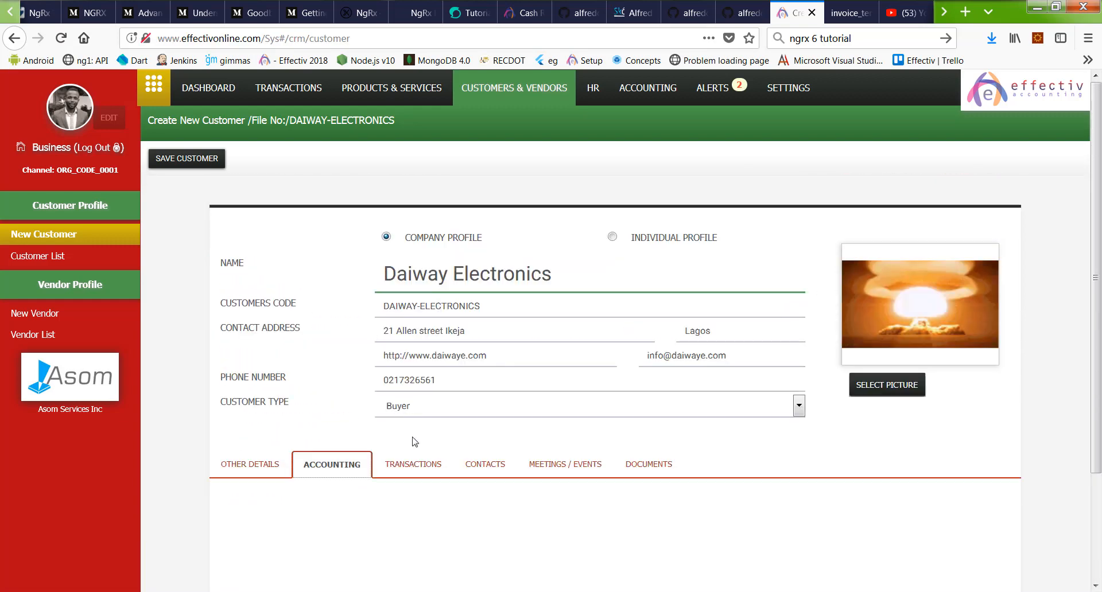
{"action": "left_click", "coordinate": [412, 464]}
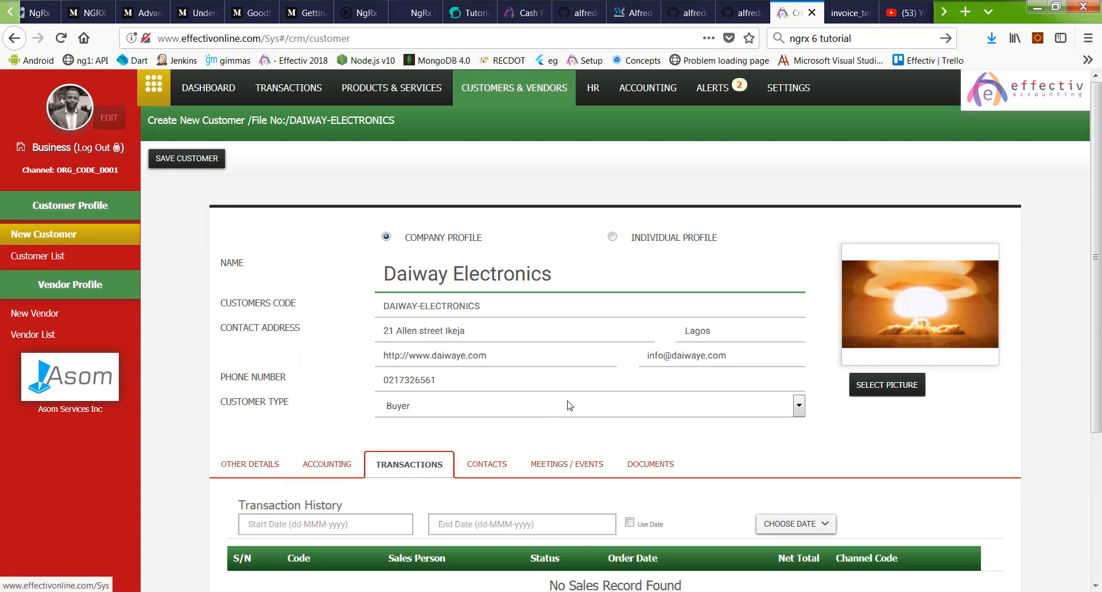
{"action": "scroll", "coordinate": [485, 395], "scroll_direction": "down", "scroll_amount": 5}
{"action": "left_click", "coordinate": [505, 274]}
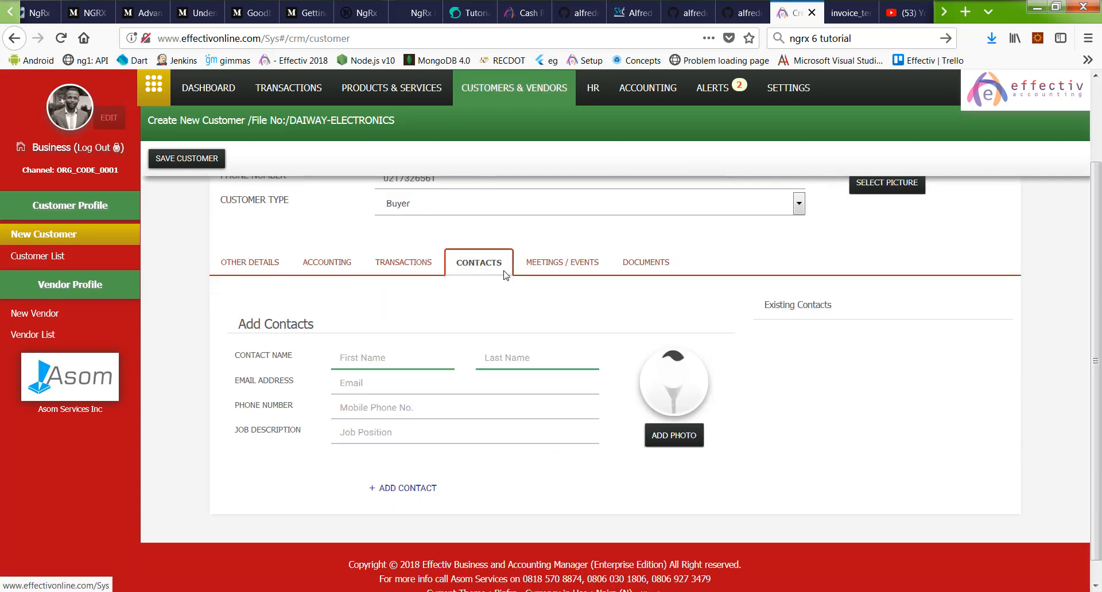
Step: Enter the contact's first and last name, e-mail address and phone number, then start adding a photo
{"action": "left_click", "coordinate": [382, 366]}
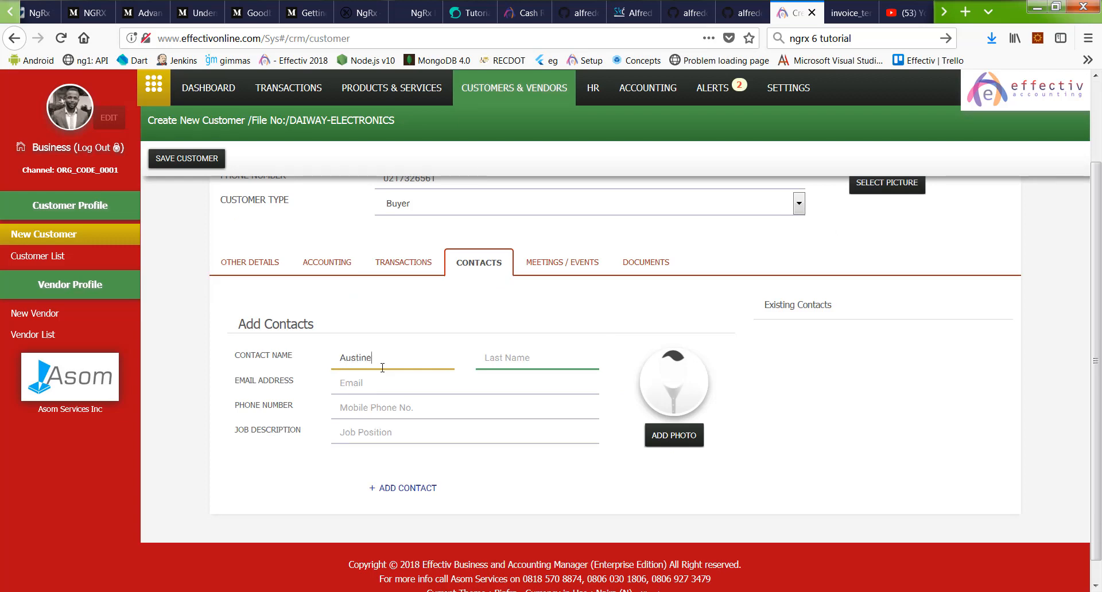
{"action": "key", "text": "Tab"}
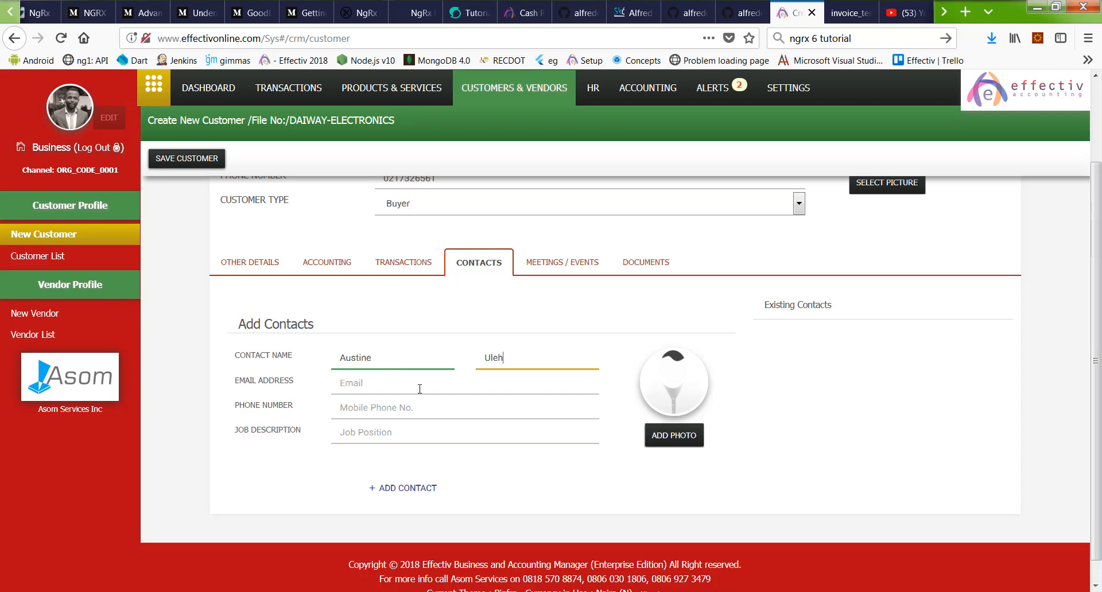
{"action": "key", "text": "Tab"}
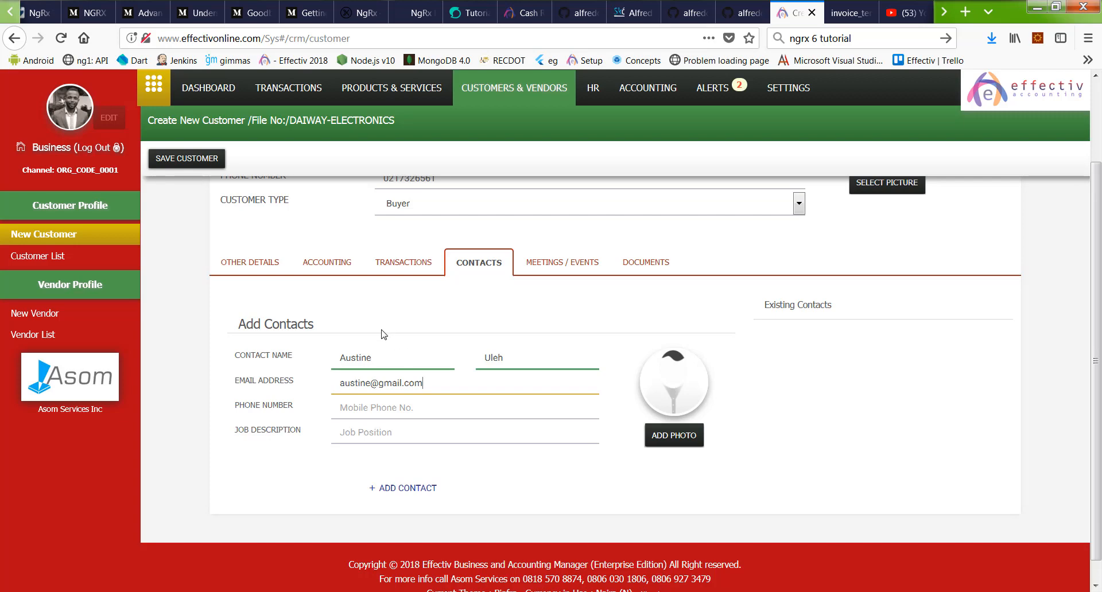
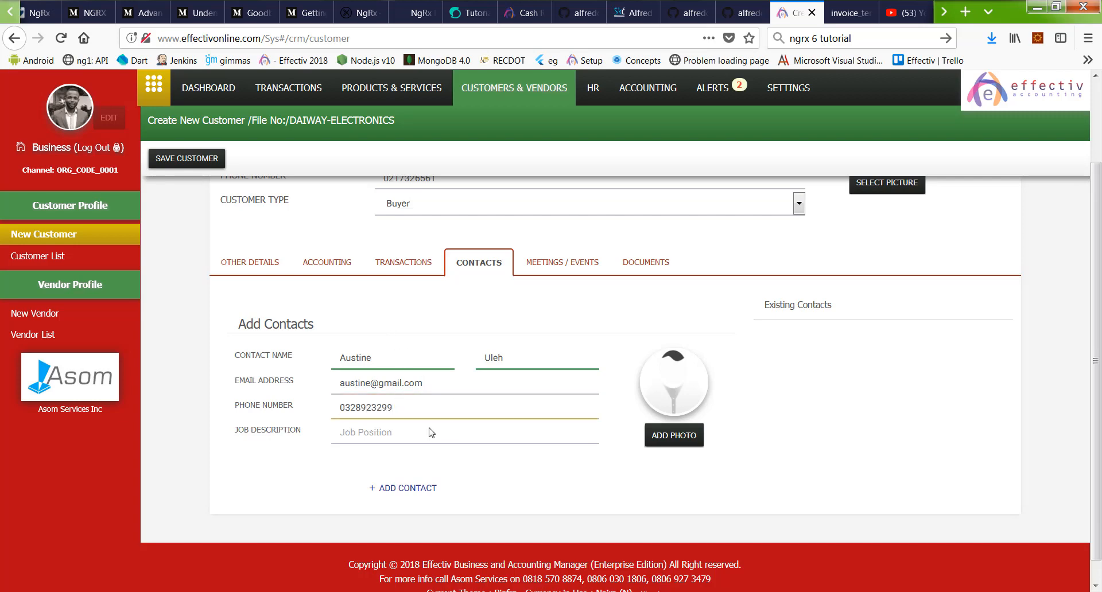
{"action": "left_click", "coordinate": [692, 436]}
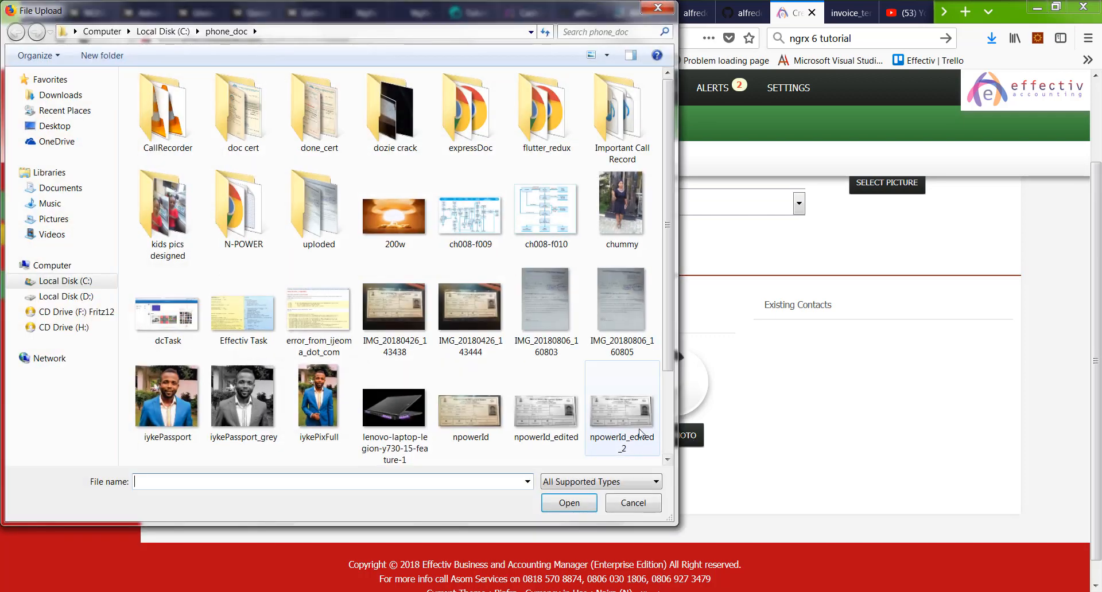
Step: Pick 20160506_144917 from the Pictures library as the contact's photo
{"action": "left_click_drag", "start_coordinate": [668, 153], "coordinate": [674, 261]}
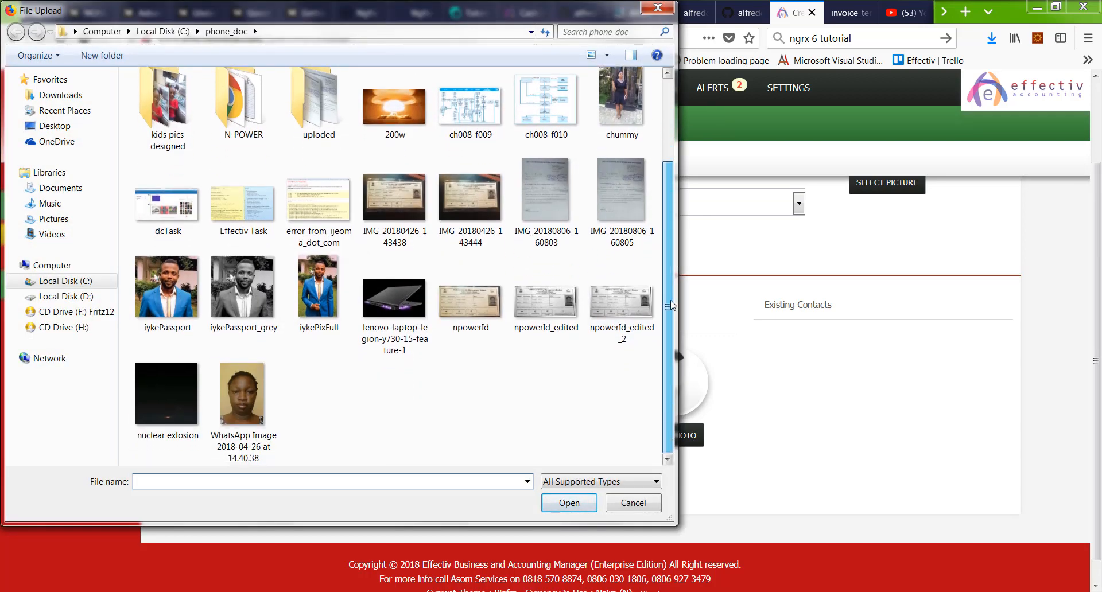
{"action": "scroll", "coordinate": [438, 116], "scroll_direction": "up", "scroll_amount": 3}
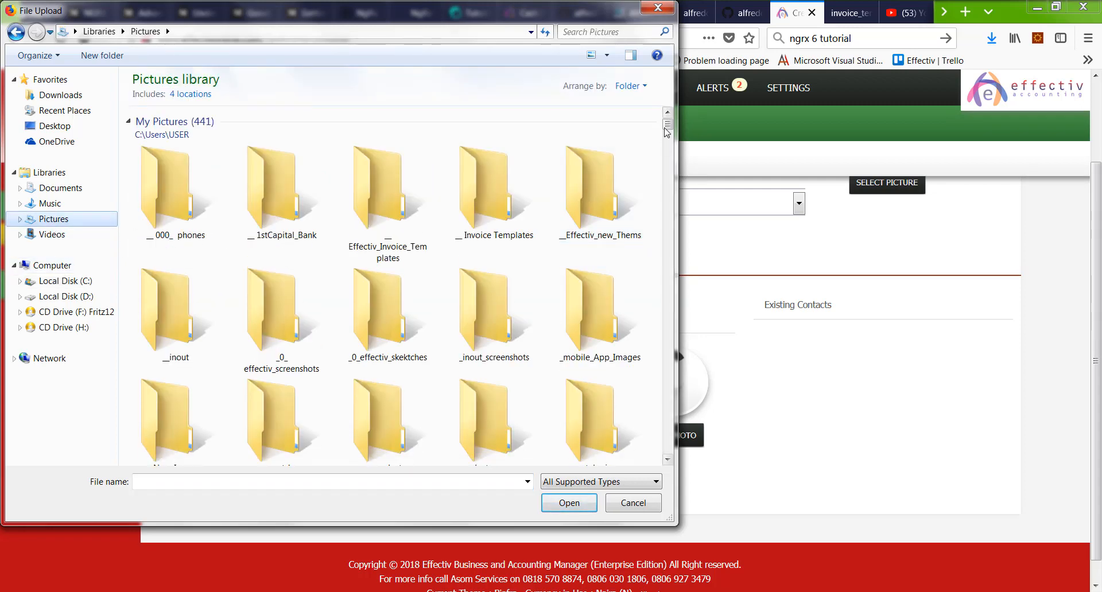
{"action": "left_click_drag", "start_coordinate": [667, 127], "coordinate": [669, 219]}
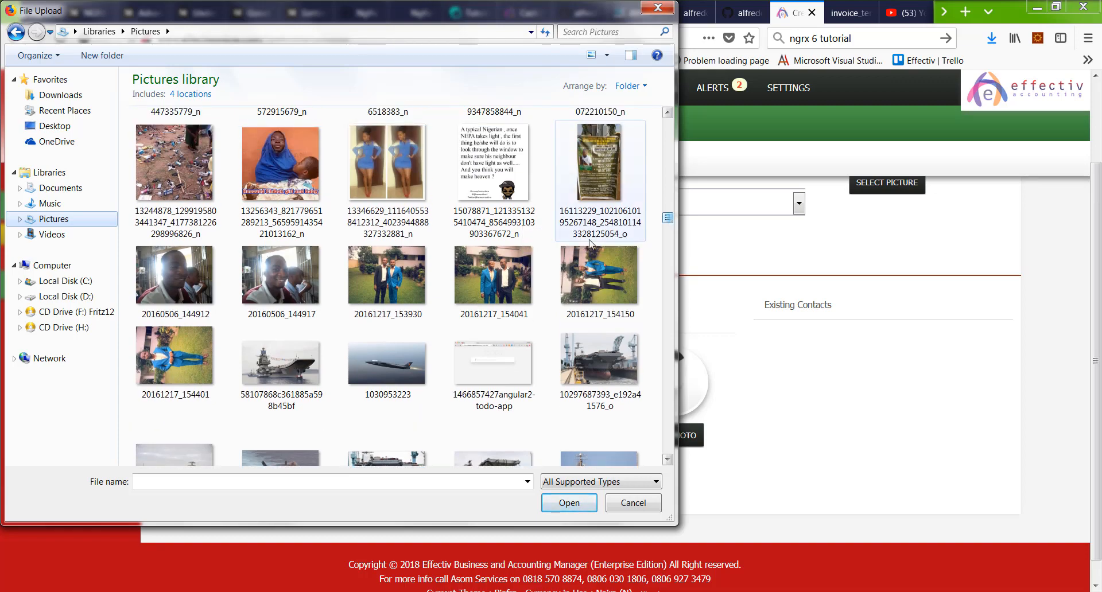
{"action": "double_click", "coordinate": [279, 296]}
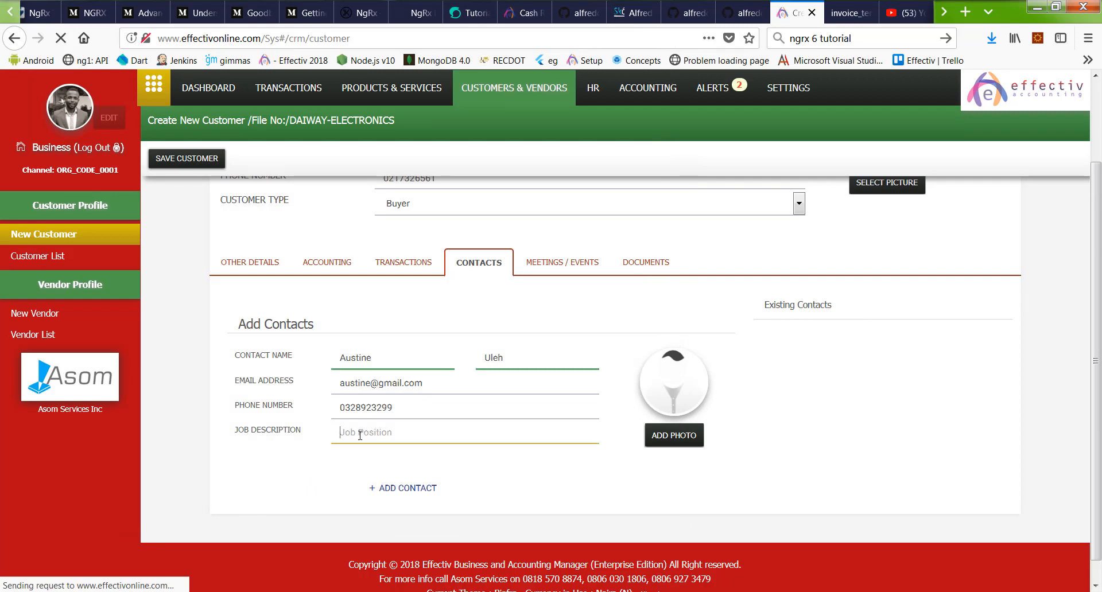
Step: Add the contact as Regional Manager, save Daiway Electronics, and open the Customer List
{"action": "type", "text": "Regional Manager"}
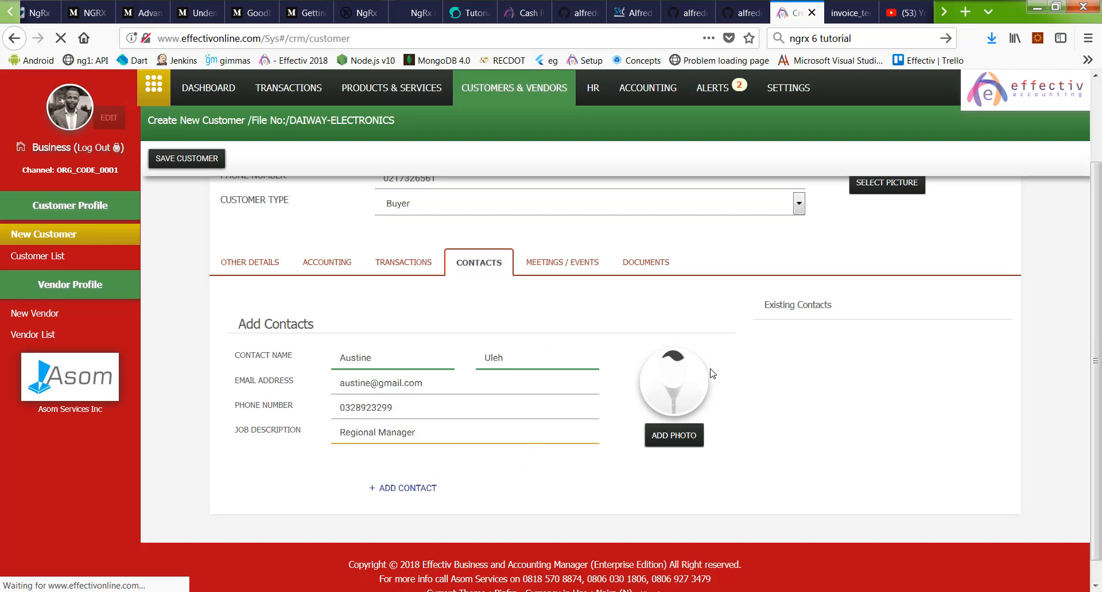
{"action": "left_click", "coordinate": [404, 488]}
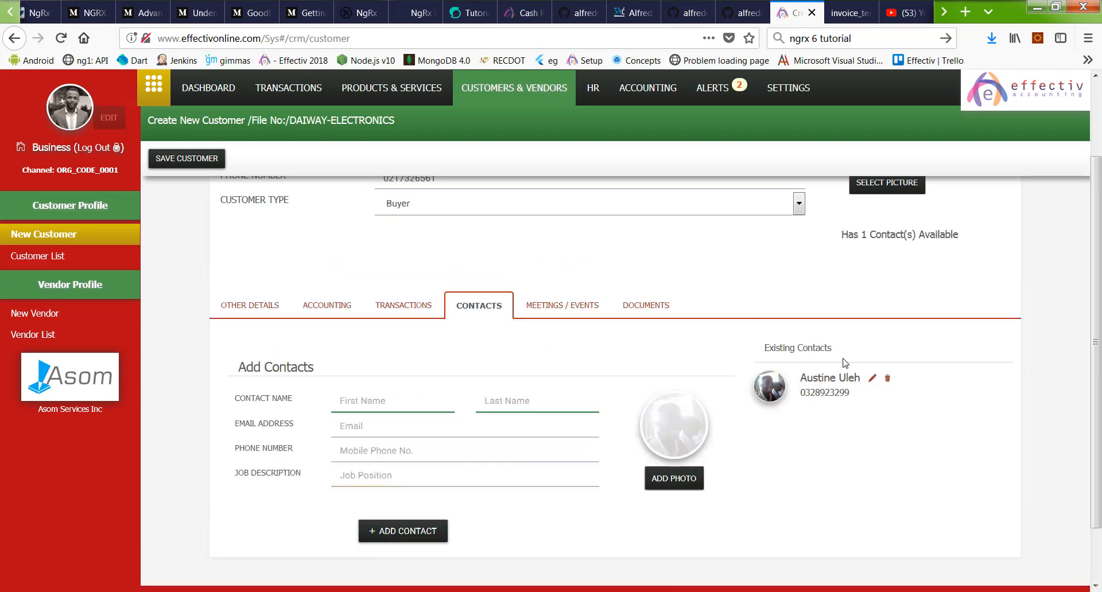
{"action": "scroll", "coordinate": [884, 374], "scroll_direction": "down", "scroll_amount": 2}
{"action": "scroll", "coordinate": [352, 304], "scroll_direction": "up", "scroll_amount": 5}
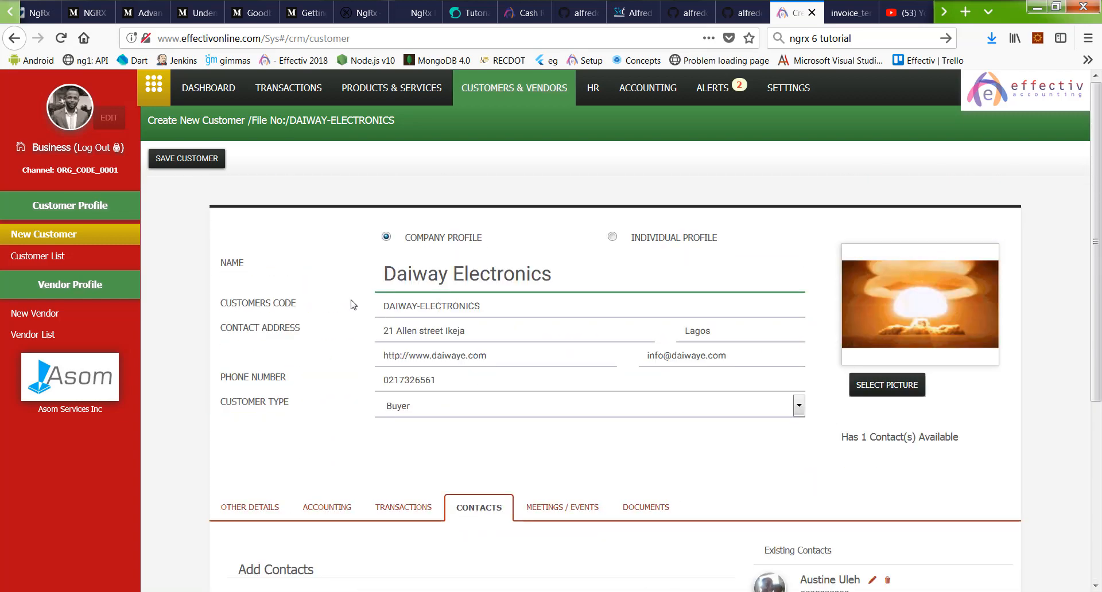
{"action": "left_click", "coordinate": [164, 169]}
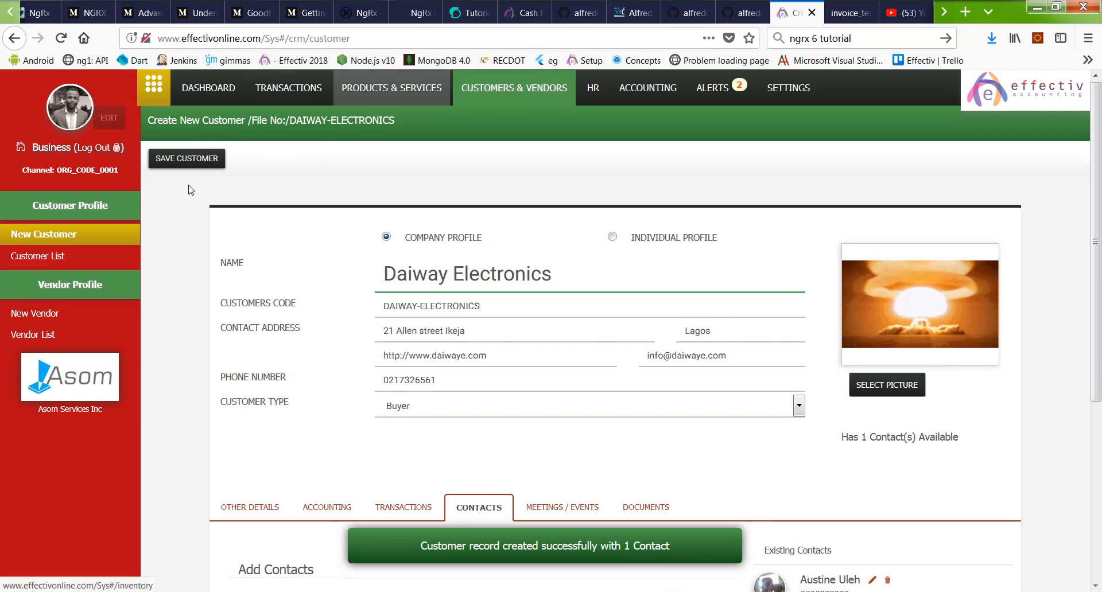
{"action": "left_click", "coordinate": [70, 255]}
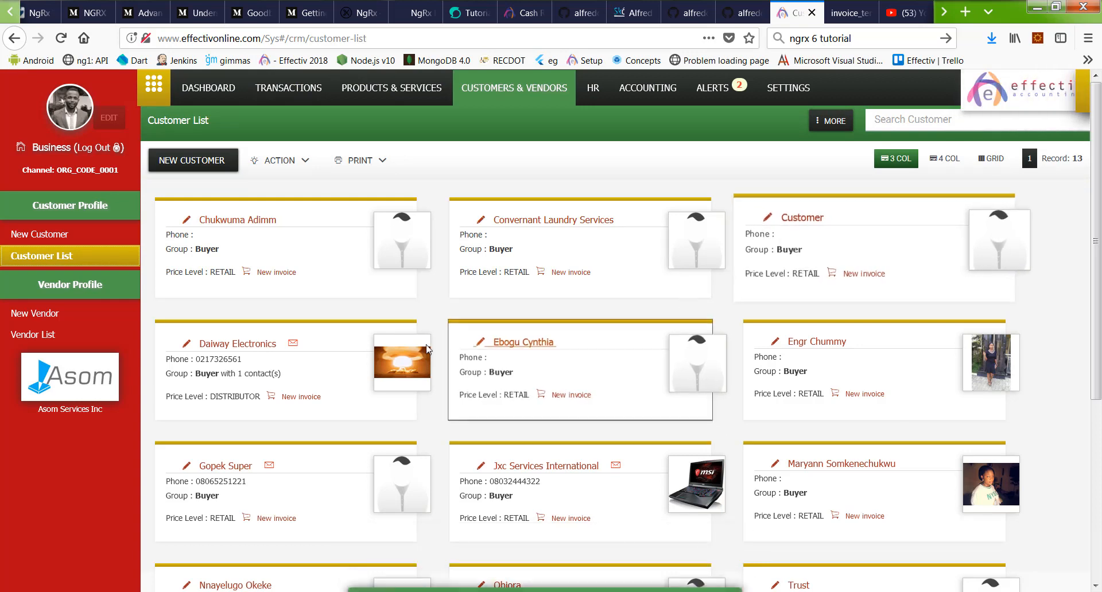
Step: Open the Daiway Electronics customer record from the customer list
{"action": "scroll", "coordinate": [985, 366], "scroll_direction": "down", "scroll_amount": 3}
{"action": "scroll", "coordinate": [918, 370], "scroll_direction": "down", "scroll_amount": 3}
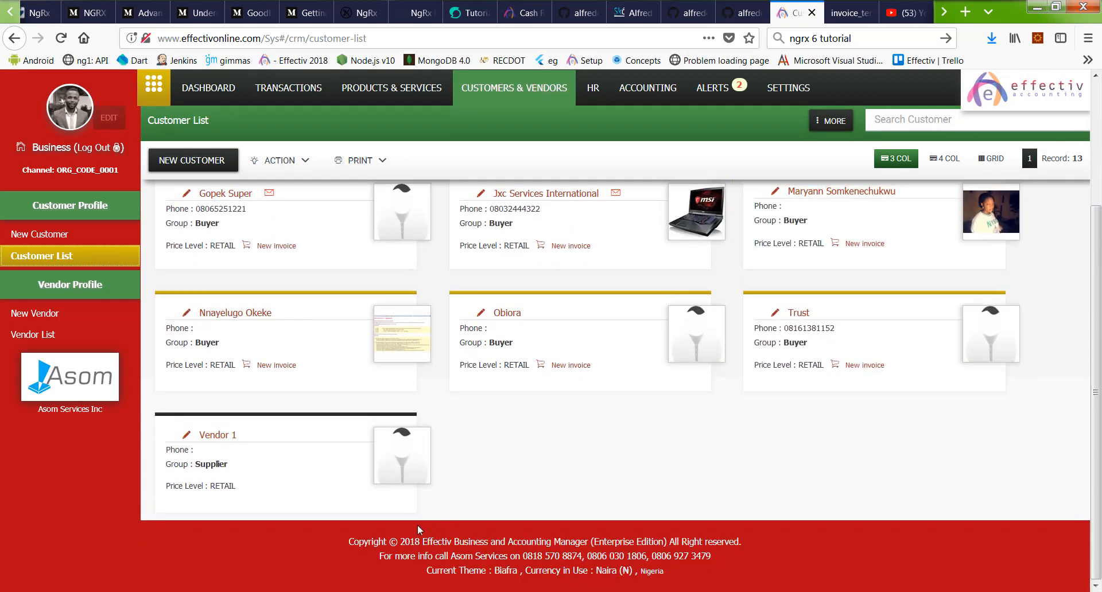
{"action": "scroll", "coordinate": [746, 387], "scroll_direction": "up", "scroll_amount": 5}
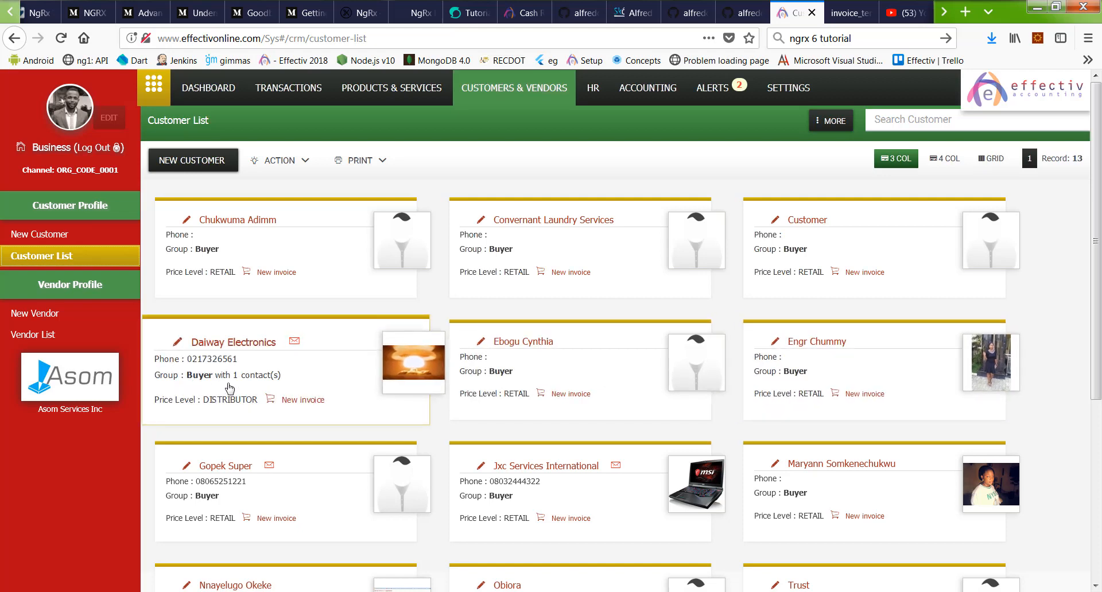
{"action": "left_click", "coordinate": [256, 381]}
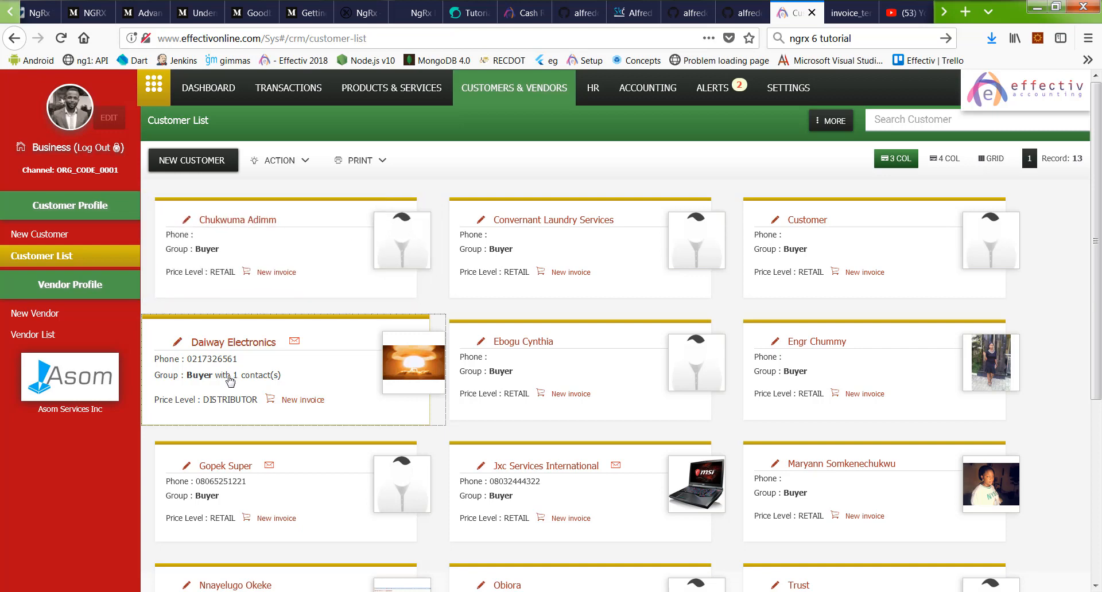
{"action": "left_click", "coordinate": [234, 342]}
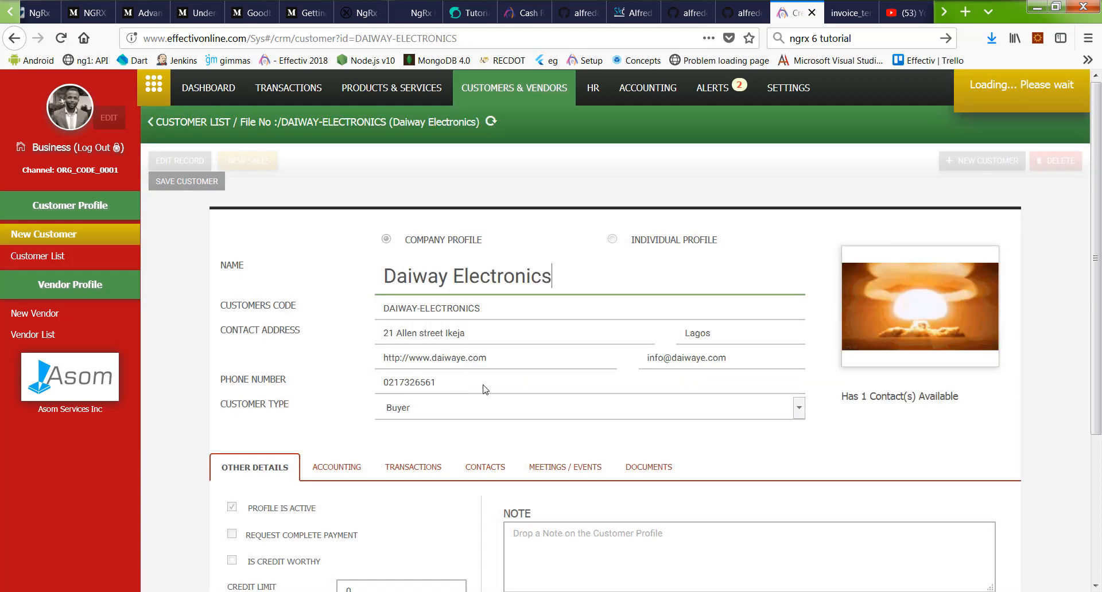
Step: Check its saved contact, accounting debt and other details, then go back to the Customer List
{"action": "scroll", "coordinate": [488, 373], "scroll_direction": "down", "scroll_amount": 3}
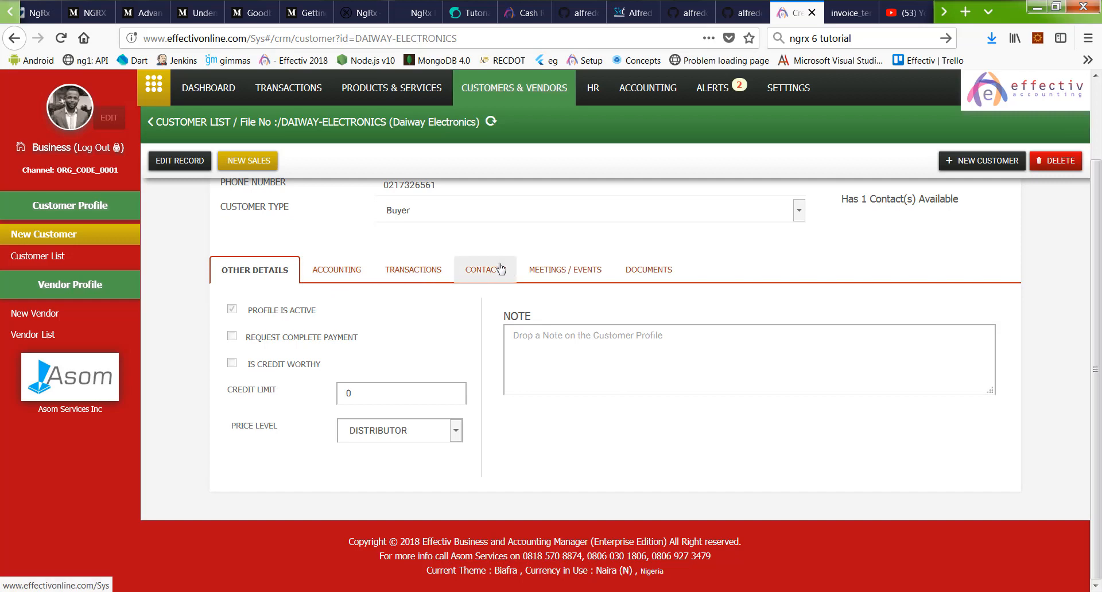
{"action": "left_click", "coordinate": [501, 269]}
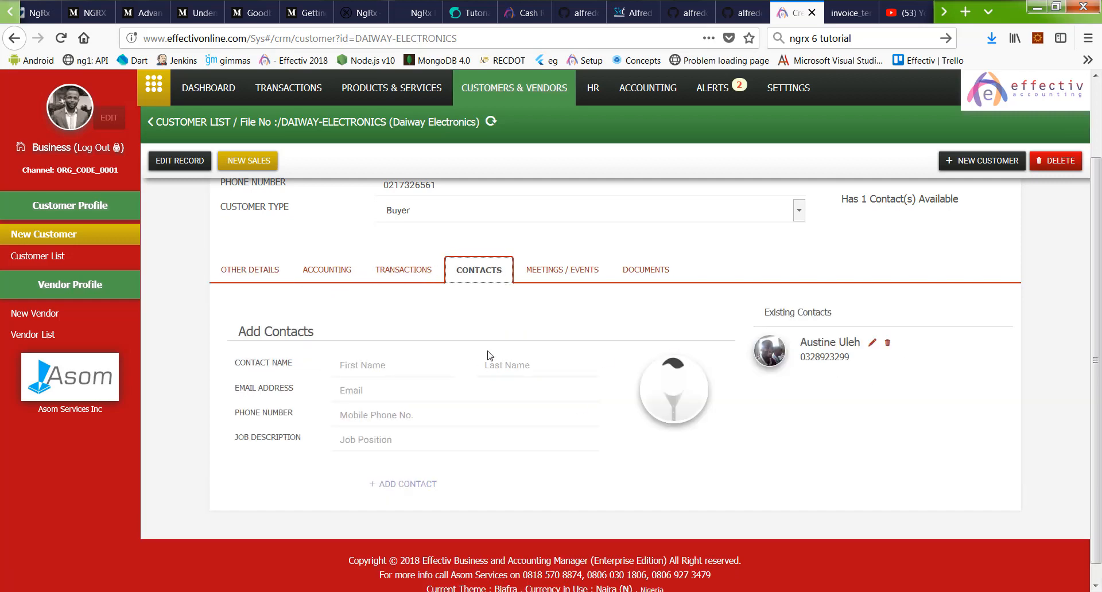
{"action": "scroll", "coordinate": [488, 344], "scroll_direction": "up", "scroll_amount": 3}
{"action": "left_click", "coordinate": [307, 467]}
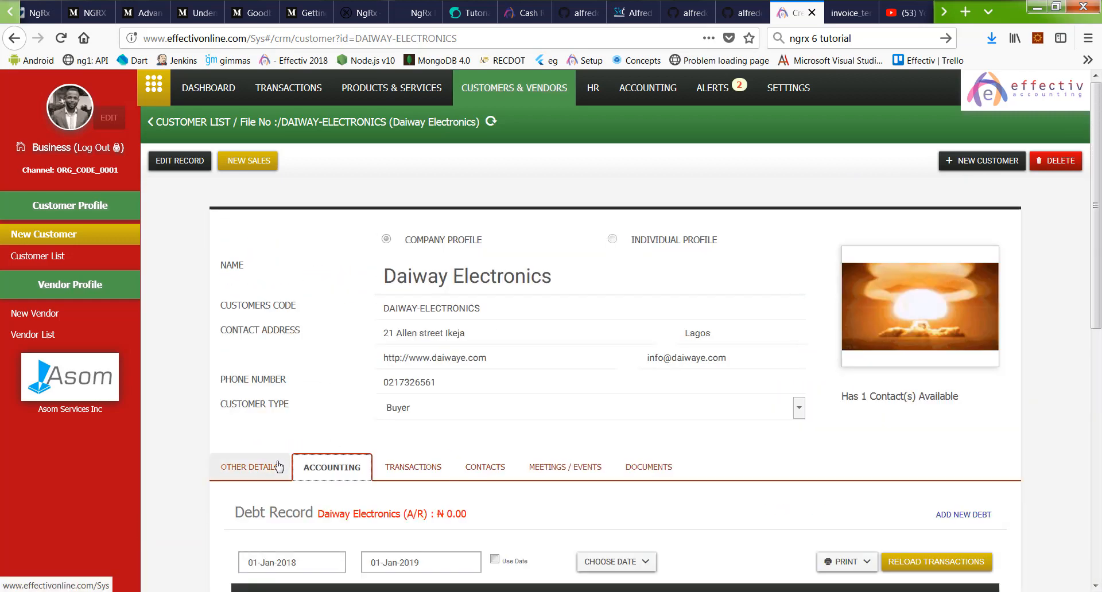
{"action": "left_click", "coordinate": [278, 467]}
{"action": "scroll", "coordinate": [421, 217], "scroll_direction": "down", "scroll_amount": 3}
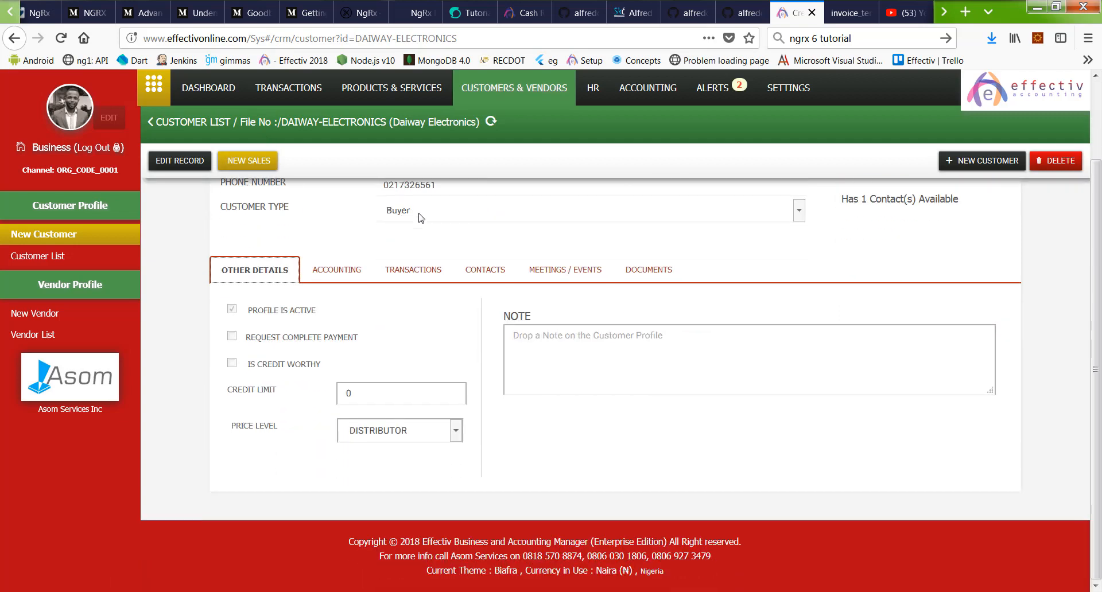
{"action": "scroll", "coordinate": [420, 217], "scroll_direction": "up", "scroll_amount": 3}
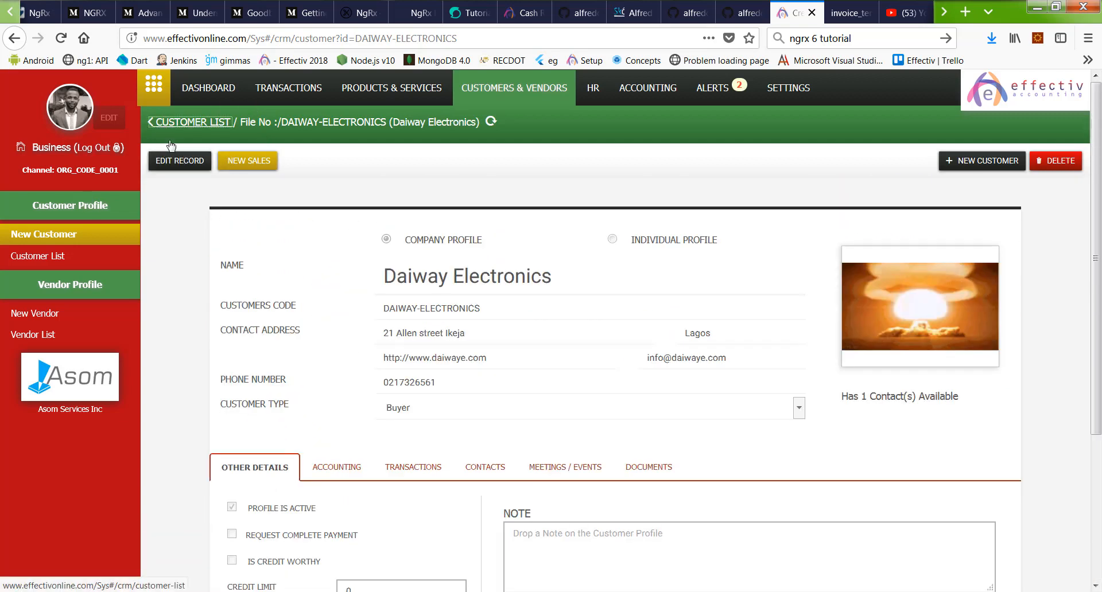
{"action": "left_click", "coordinate": [173, 123]}
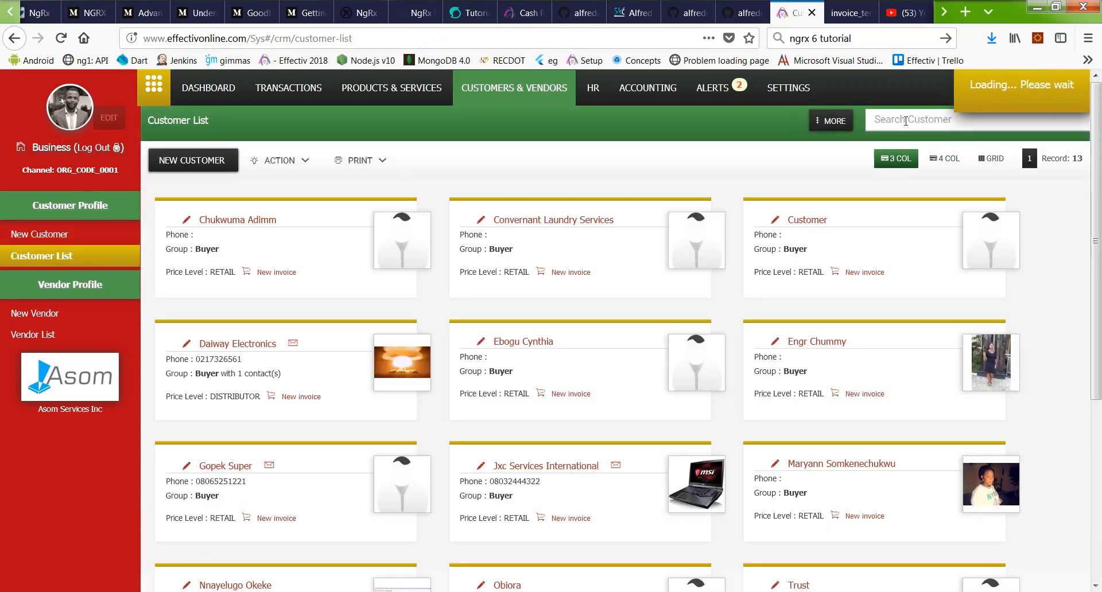
Step: Search the customer list by the contact's first name so only Daiway Electronics remains
{"action": "left_click", "coordinate": [906, 120]}
{"action": "type", "text": "aus"}
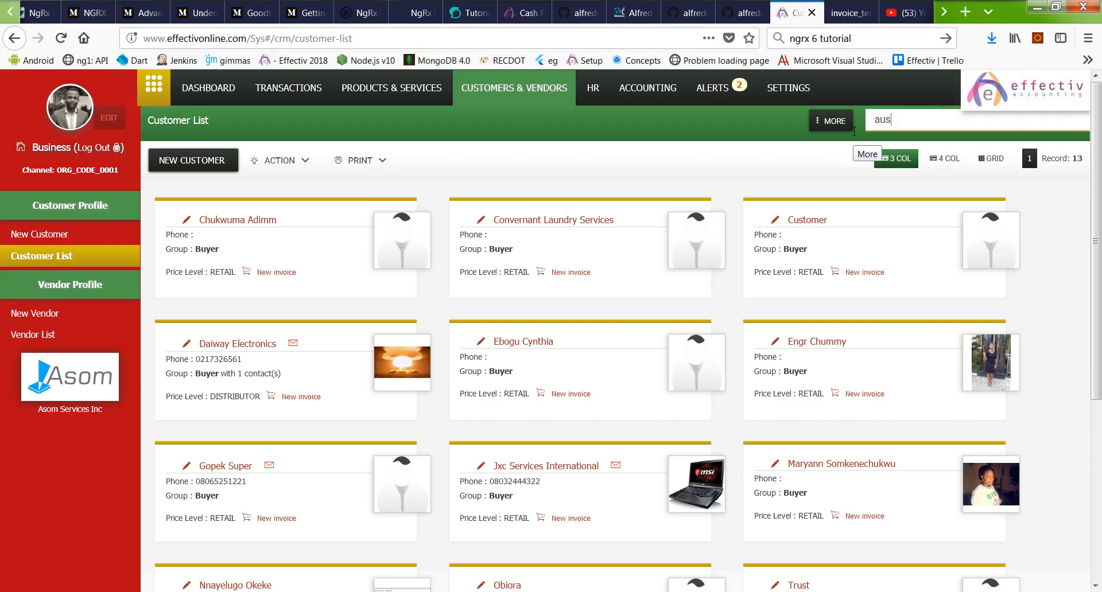
{"action": "type", "text": "tin"}
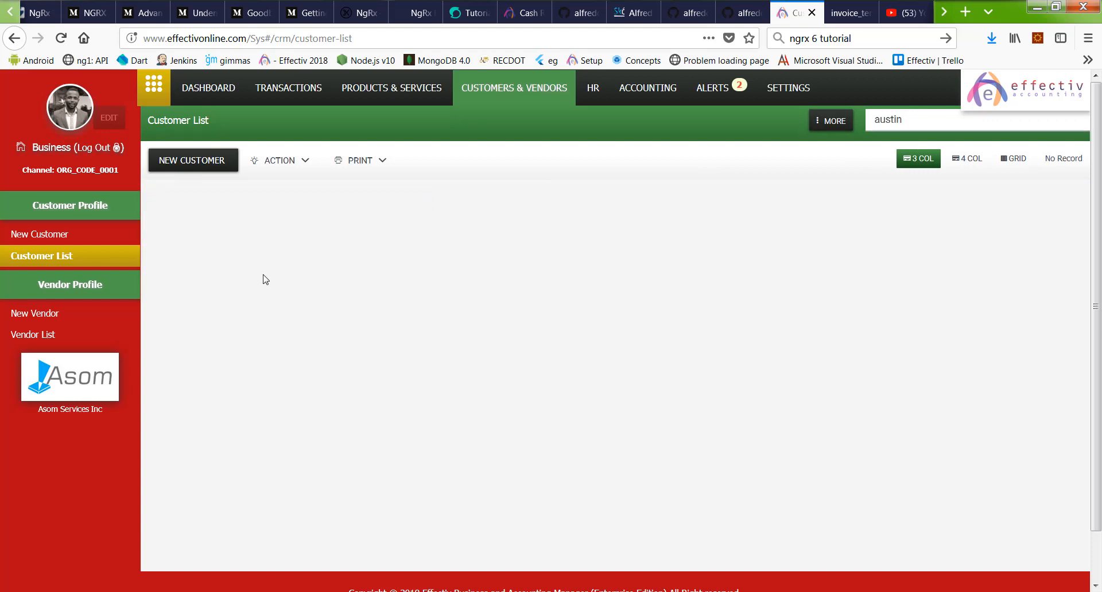
{"action": "left_click", "coordinate": [81, 241]}
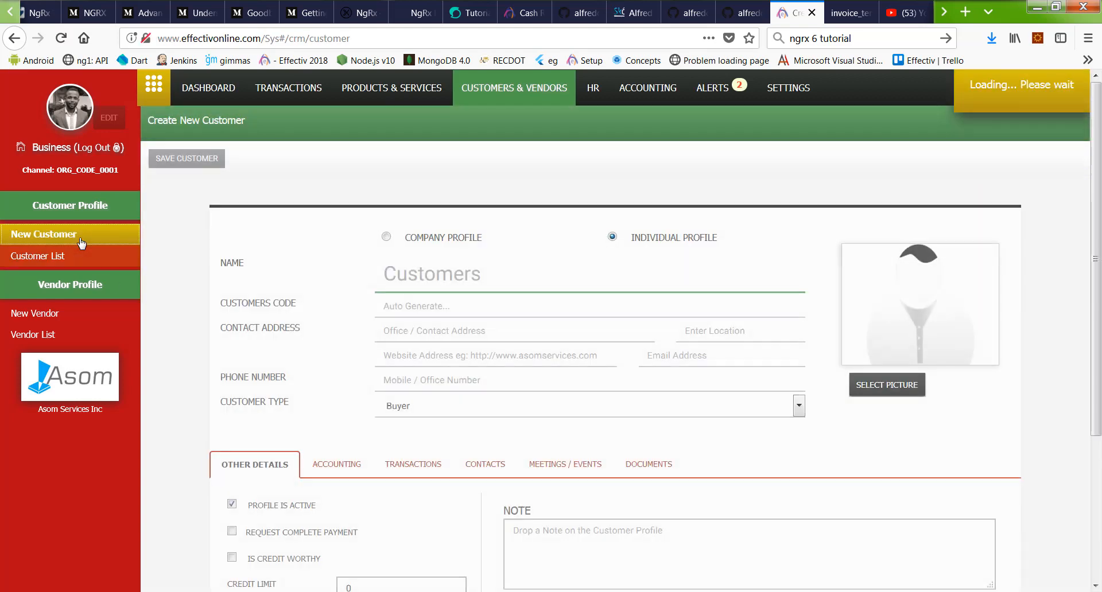
{"action": "left_click", "coordinate": [58, 256]}
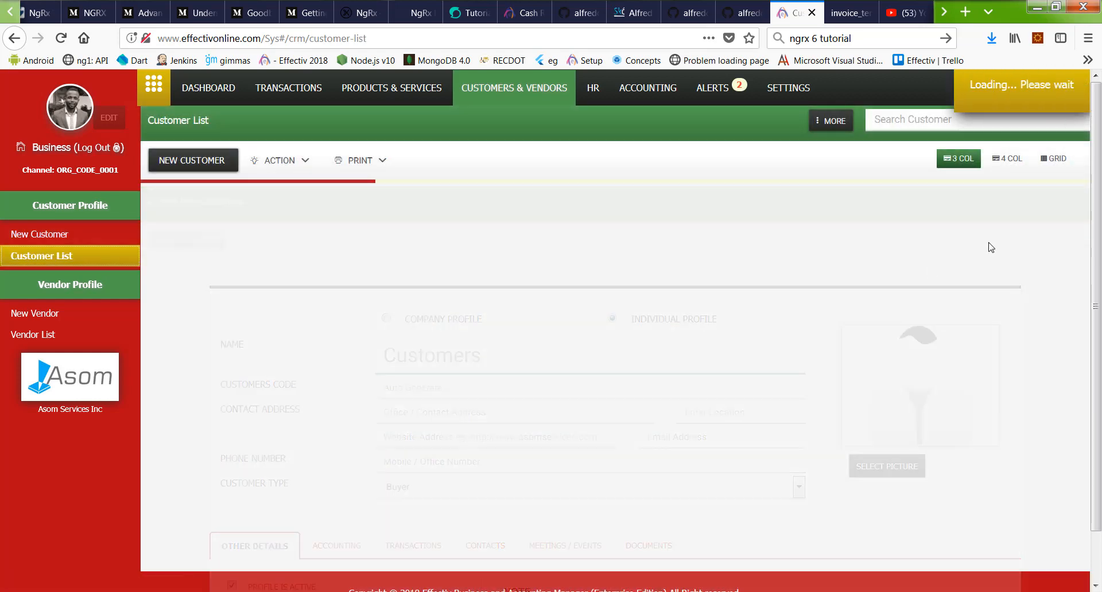
{"action": "left_click", "coordinate": [899, 119]}
{"action": "type", "text": "as"}
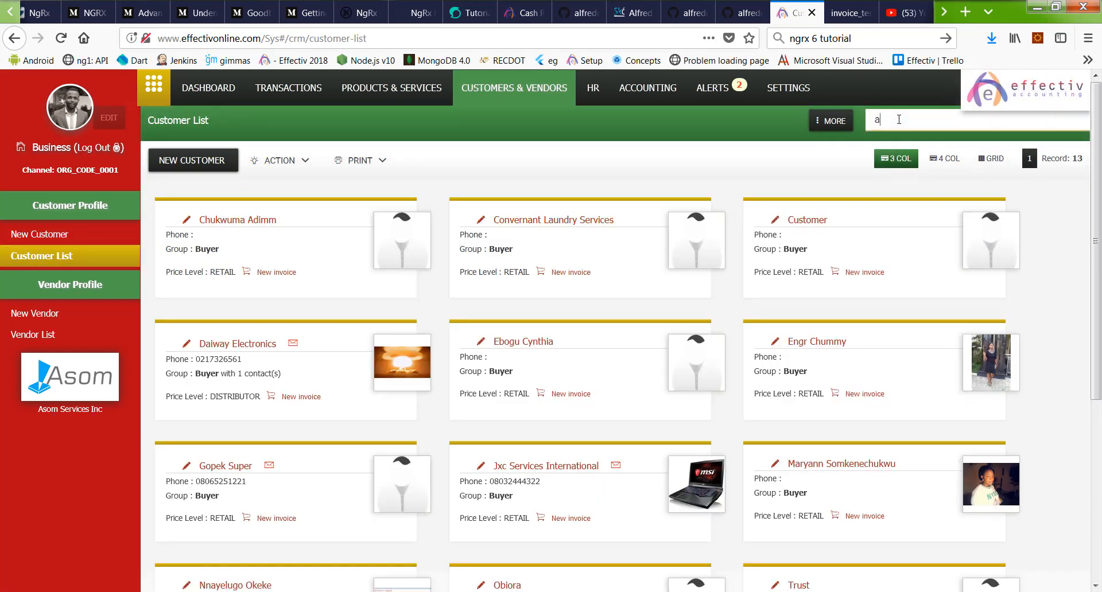
{"action": "key", "text": "BackSpace"}
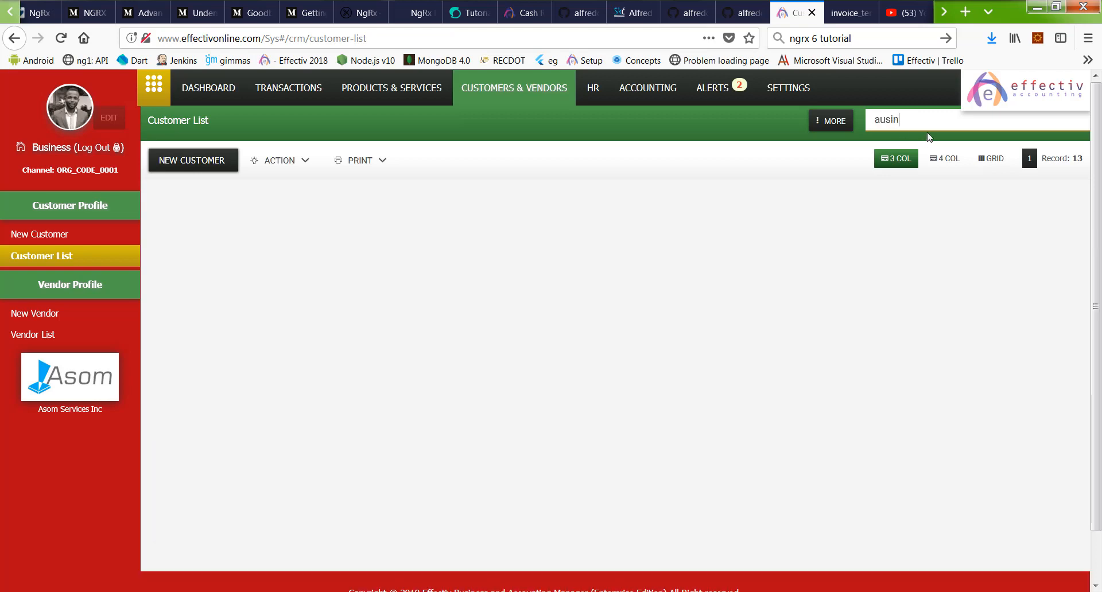
{"action": "key", "text": "BackSpace"}
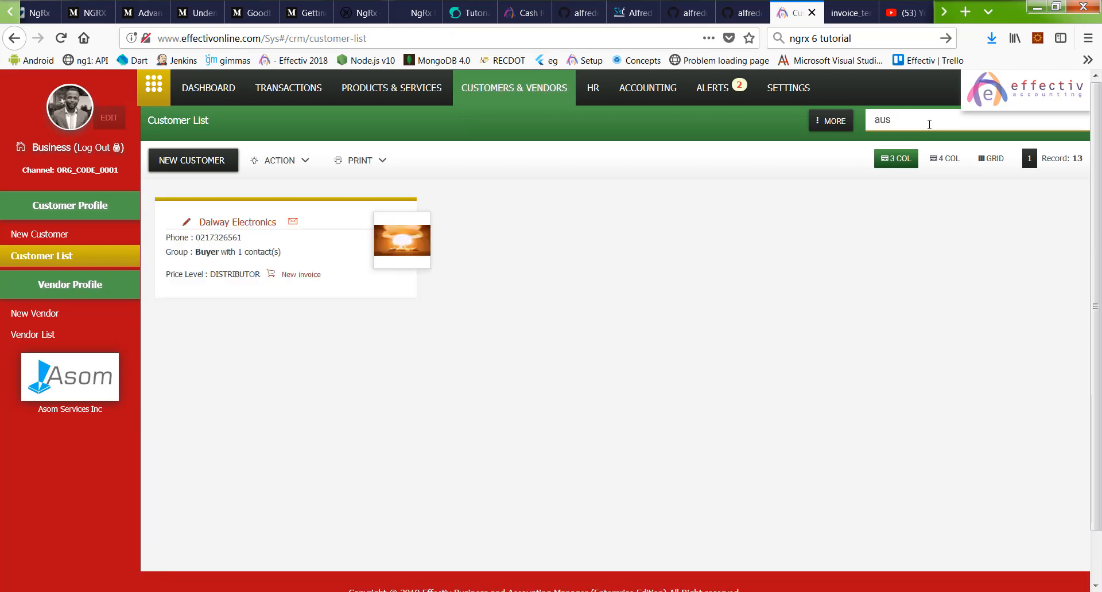
{"action": "type", "text": "tu"}
{"action": "type", "text": "n"}
{"action": "left_click", "coordinate": [646, 91]}
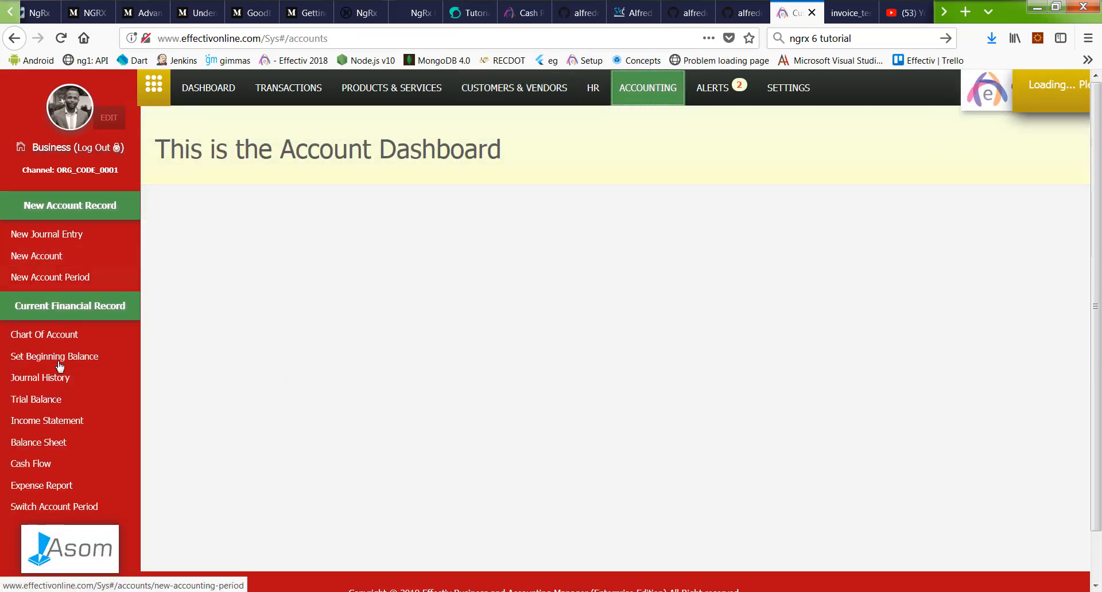
Step: Review the Chart of Account balances and expand the Bank Loans Payable sub-accounts
{"action": "left_click", "coordinate": [57, 337]}
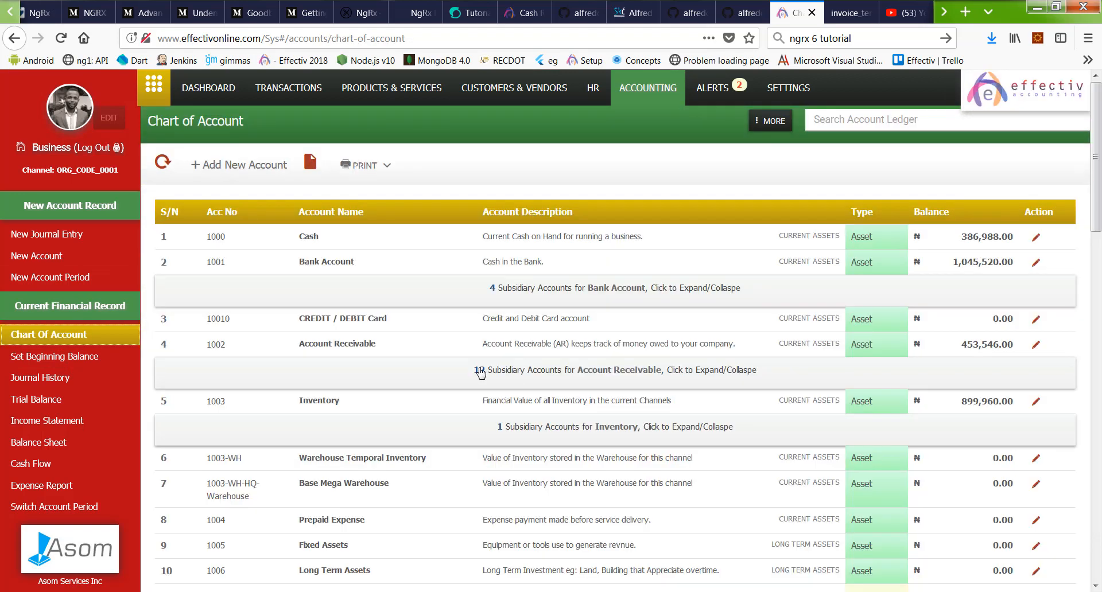
{"action": "scroll", "coordinate": [759, 316], "scroll_direction": "down", "scroll_amount": 8}
{"action": "scroll", "coordinate": [816, 320], "scroll_direction": "down", "scroll_amount": 5}
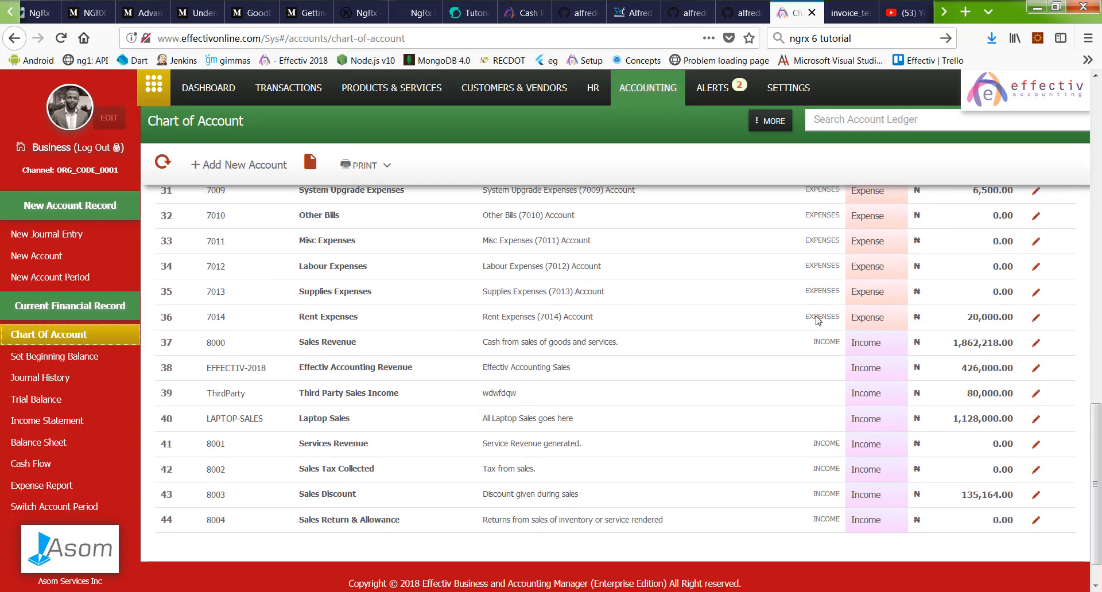
{"action": "scroll", "coordinate": [818, 320], "scroll_direction": "up", "scroll_amount": 8}
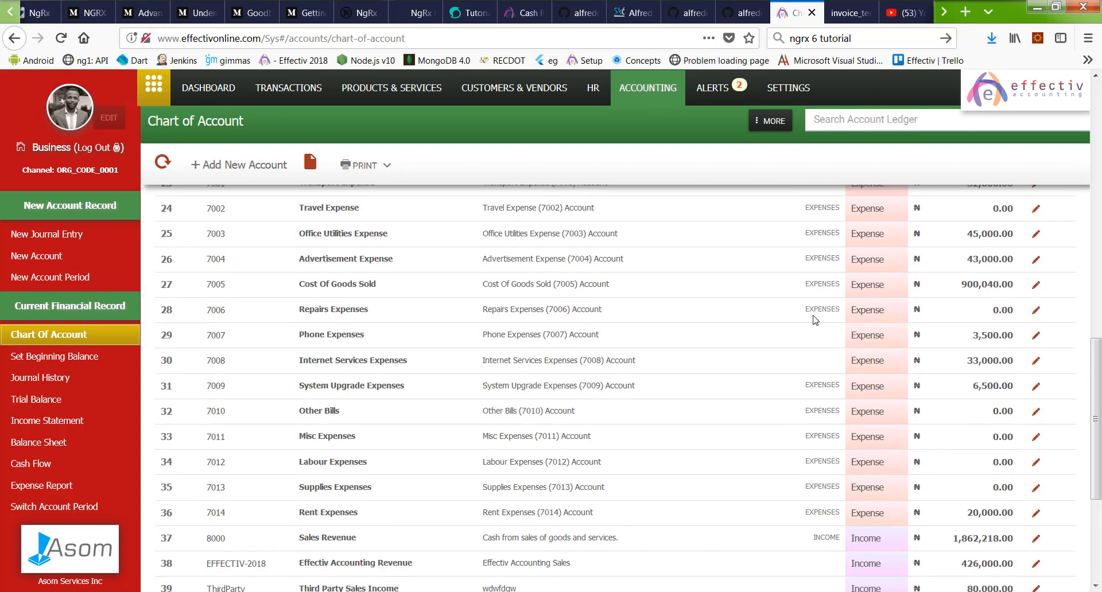
{"action": "scroll", "coordinate": [813, 314], "scroll_direction": "up", "scroll_amount": 1}
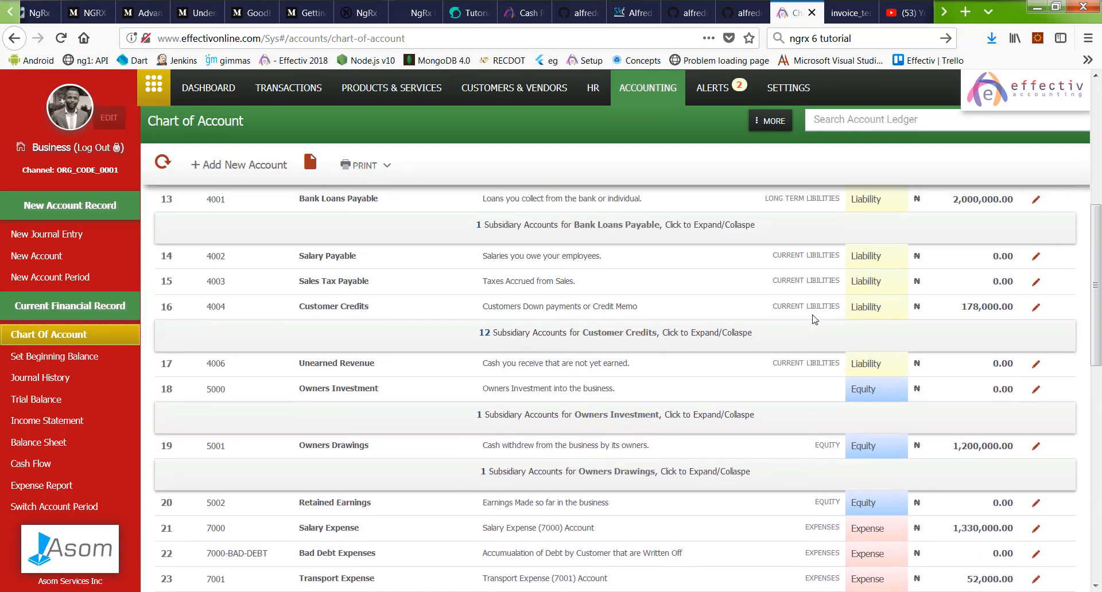
{"action": "scroll", "coordinate": [815, 320], "scroll_direction": "up", "scroll_amount": 3}
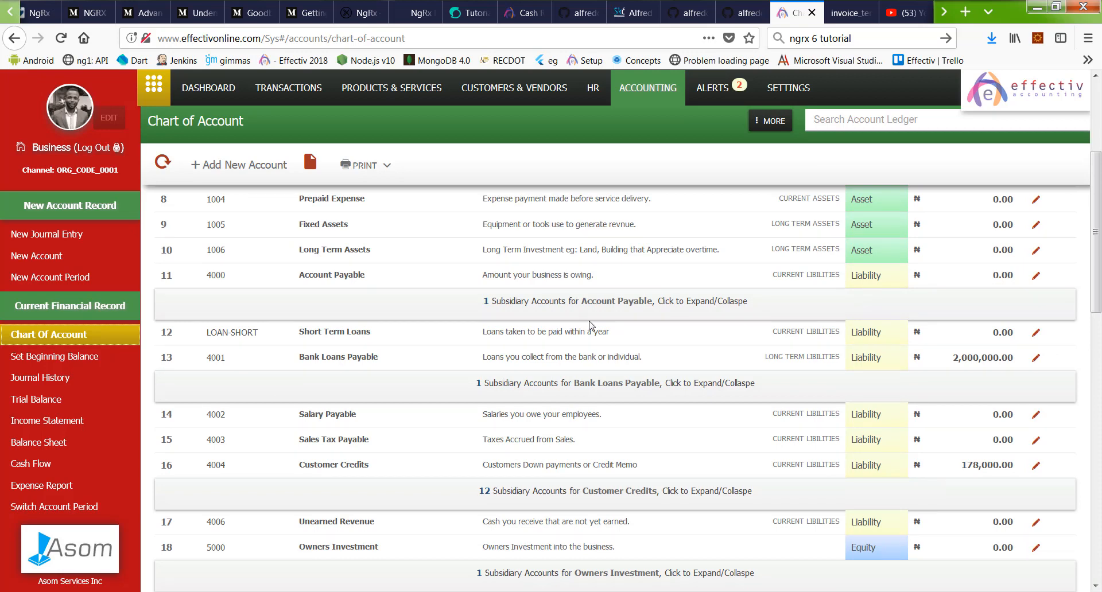
{"action": "left_click", "coordinate": [624, 384]}
Step: Expand Bank Account's sub-accounts and view the FIRST BANK NIGERIA LIMITED ledger
{"action": "scroll", "coordinate": [655, 344], "scroll_direction": "up", "scroll_amount": 2}
{"action": "scroll", "coordinate": [654, 344], "scroll_direction": "up", "scroll_amount": 4}
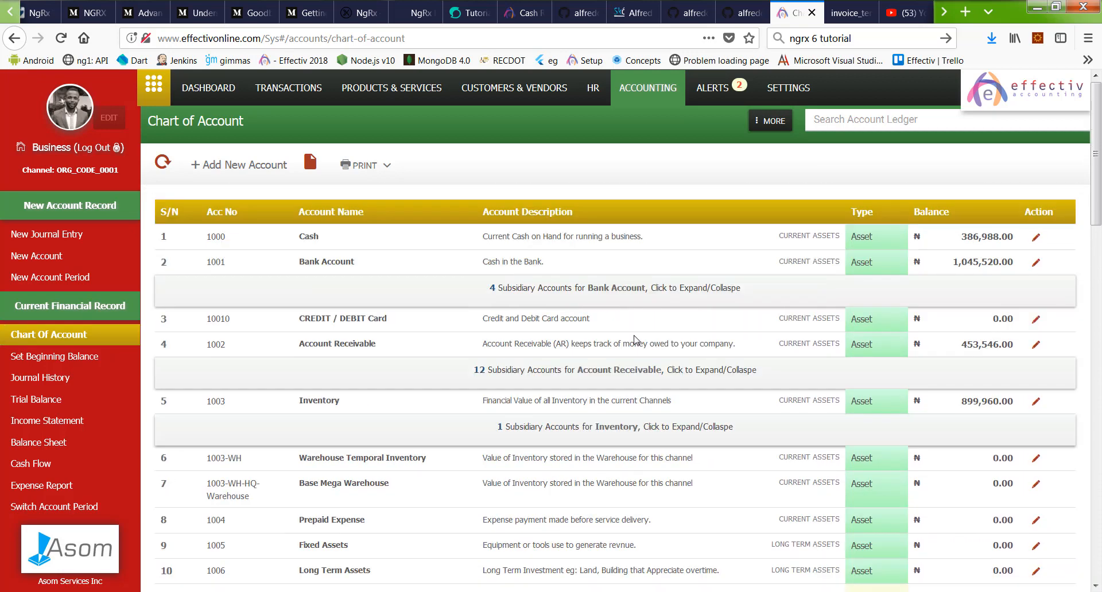
{"action": "left_click", "coordinate": [574, 294]}
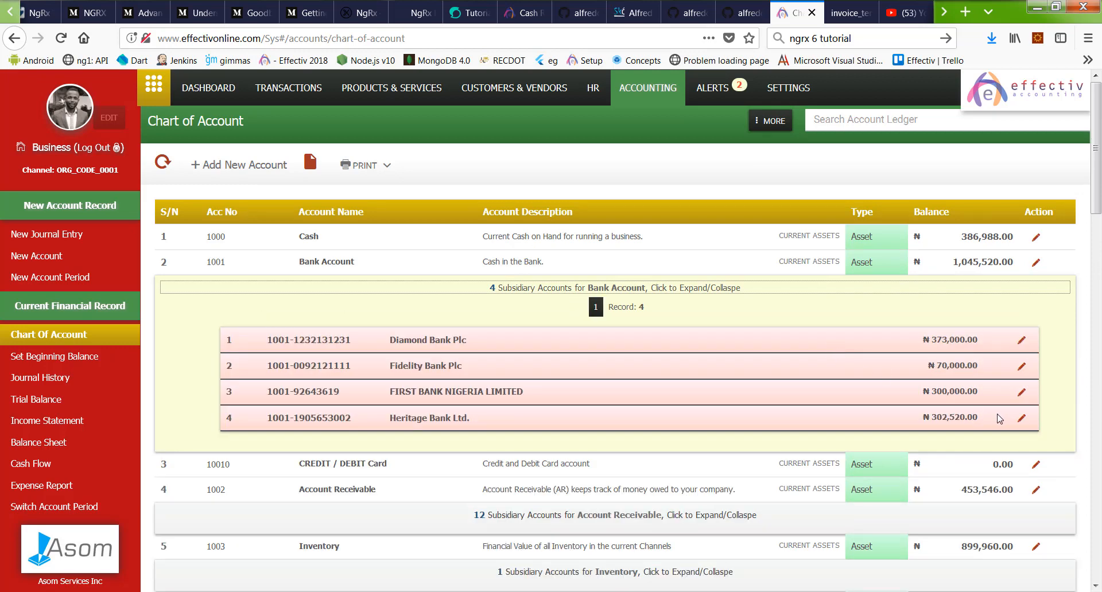
{"action": "left_click", "coordinate": [1022, 394]}
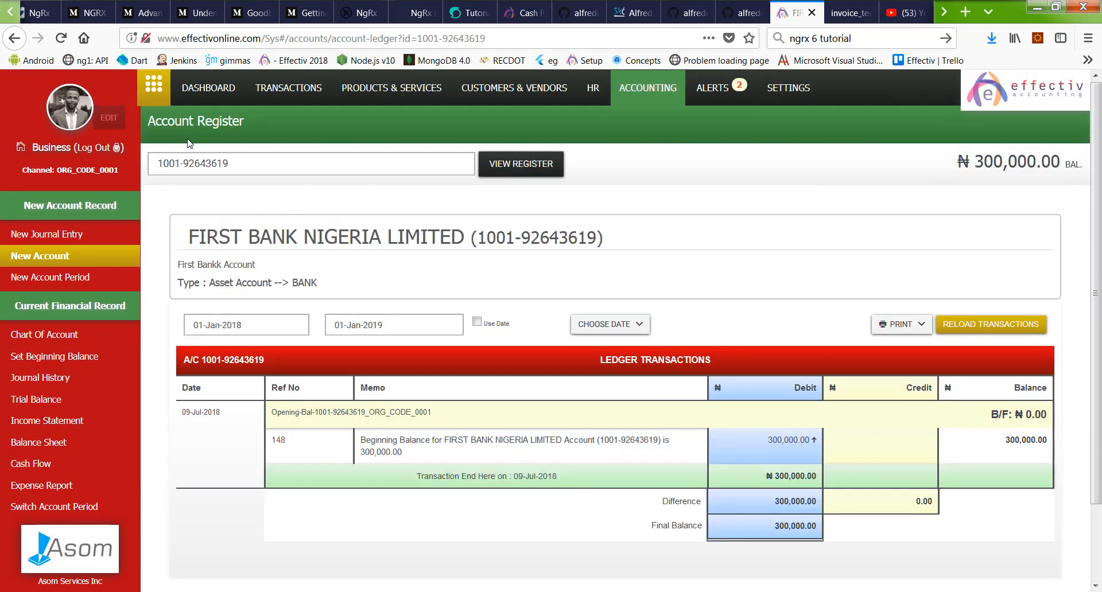
{"action": "left_click", "coordinate": [14, 39]}
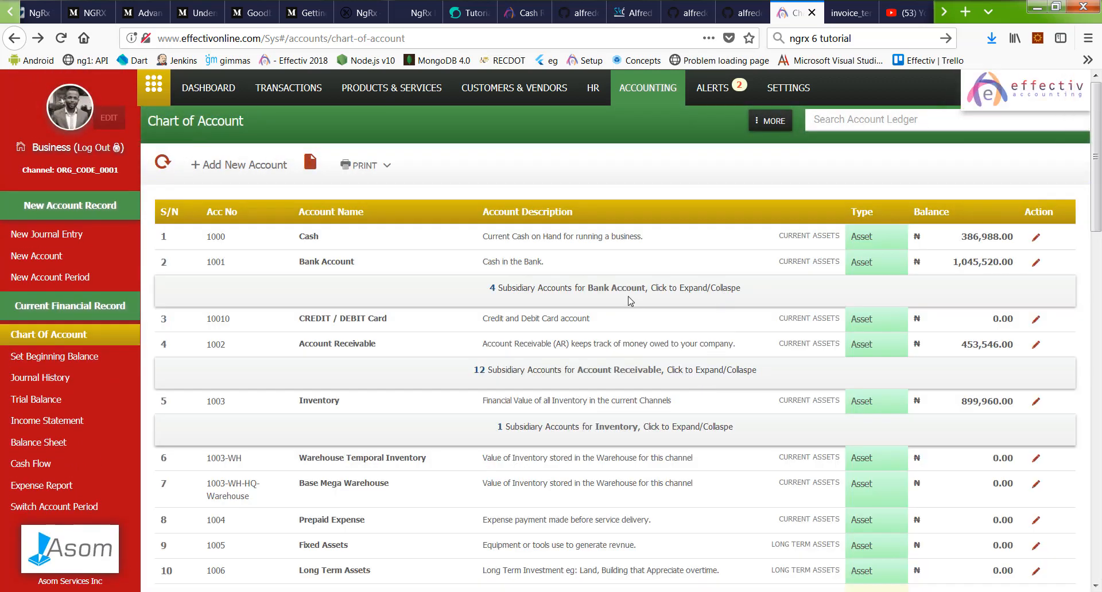
Step: Open the Heritage Bank Ltd. ledger, expand entry 151, then bring up the Trial Balance Report
{"action": "left_click", "coordinate": [628, 291]}
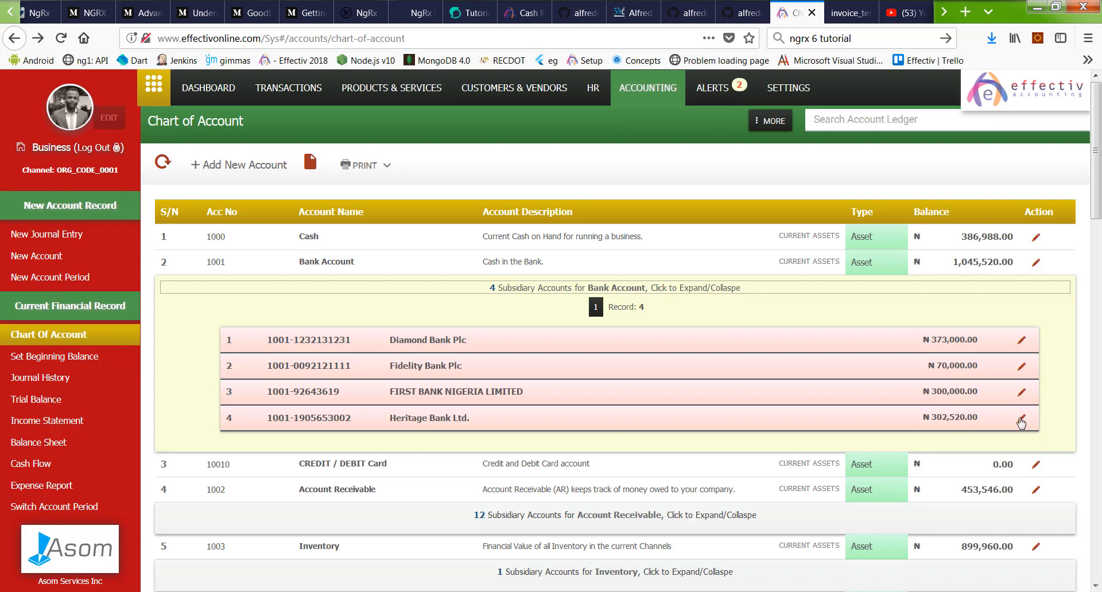
{"action": "left_click", "coordinate": [1021, 419]}
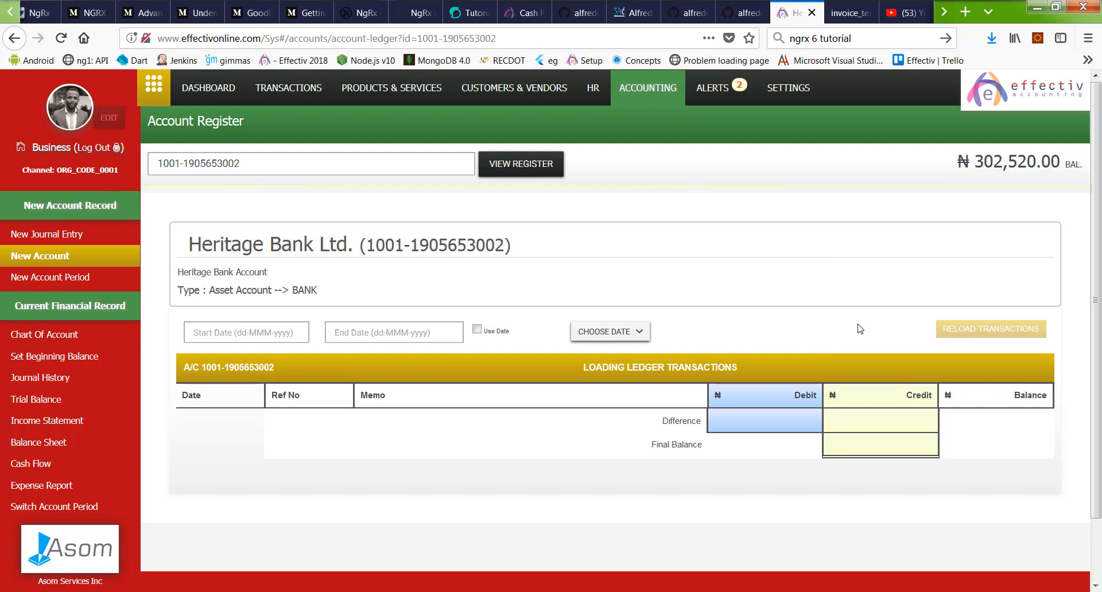
{"action": "scroll", "coordinate": [826, 340], "scroll_direction": "down", "scroll_amount": 10}
{"action": "scroll", "coordinate": [826, 339], "scroll_direction": "down", "scroll_amount": 10}
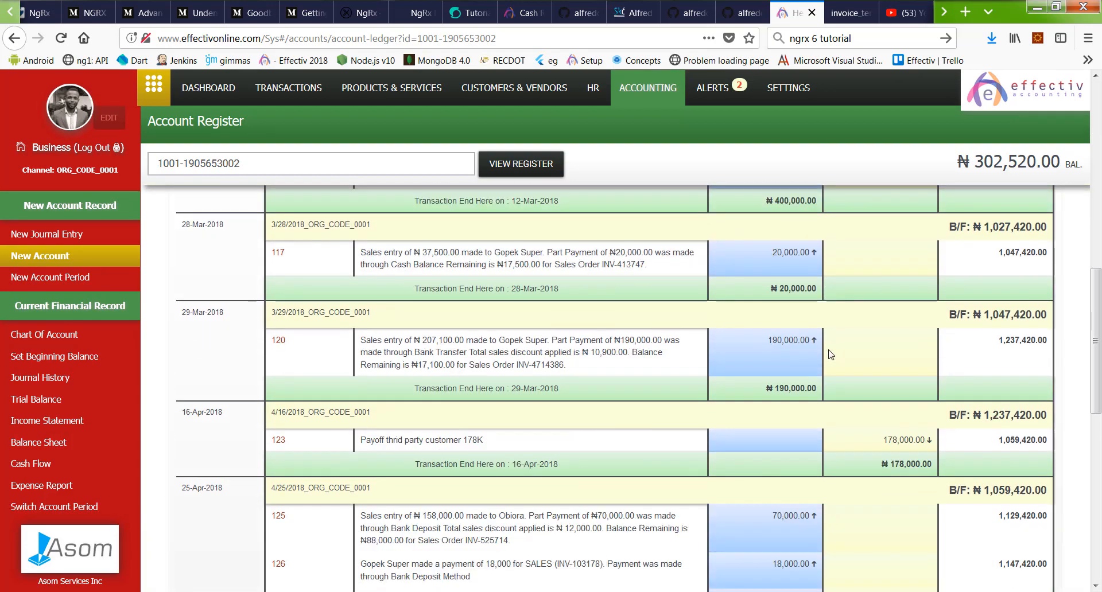
{"action": "scroll", "coordinate": [456, 390], "scroll_direction": "up", "scroll_amount": 5}
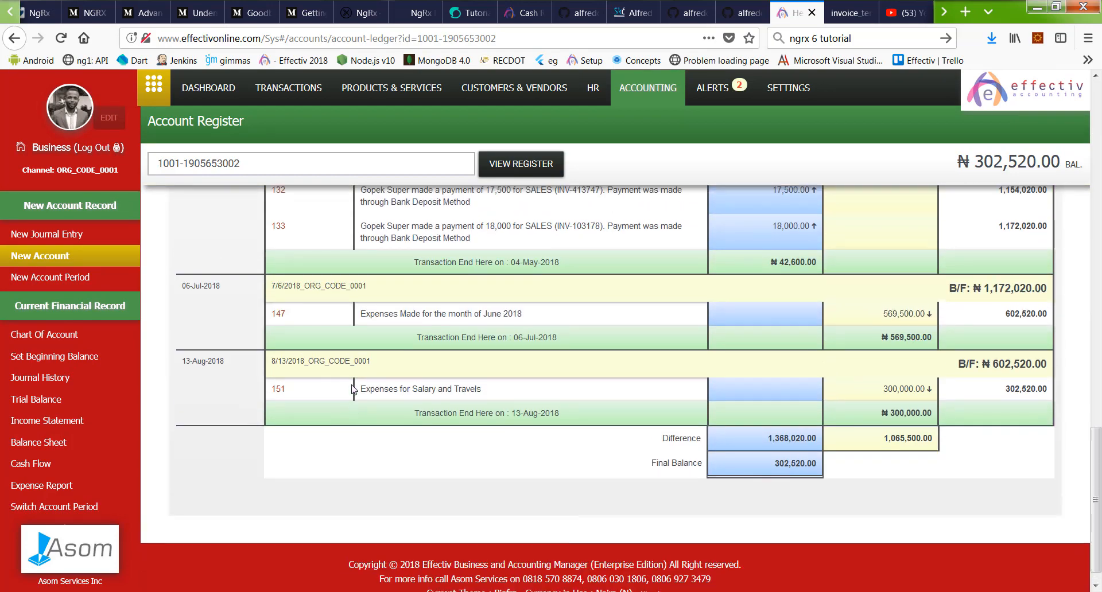
{"action": "scroll", "coordinate": [282, 454], "scroll_direction": "down", "scroll_amount": 4}
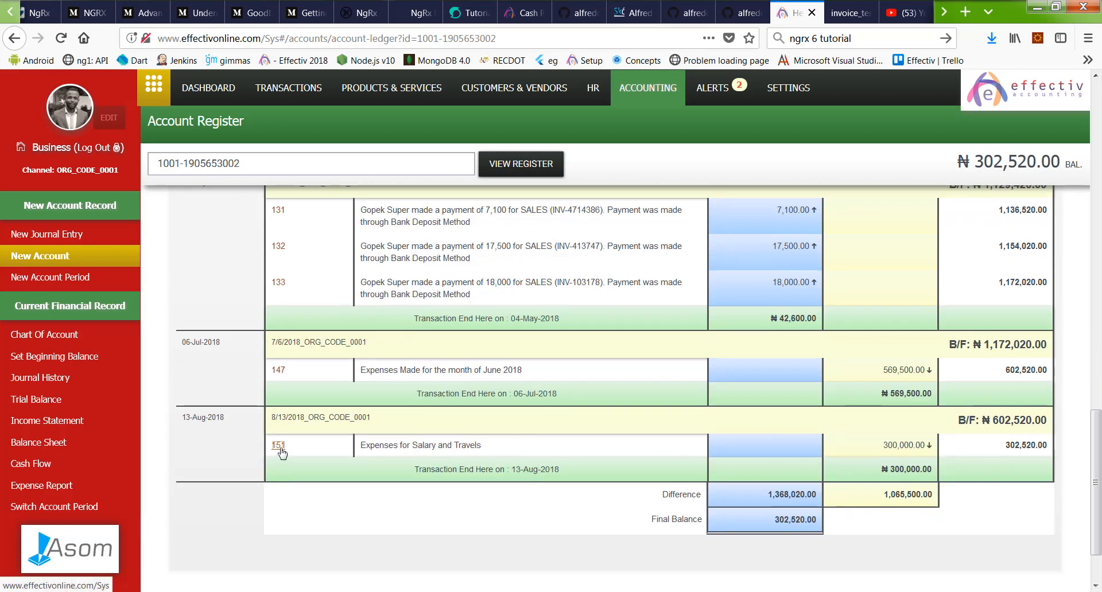
{"action": "left_click", "coordinate": [278, 445]}
{"action": "scroll", "coordinate": [733, 342], "scroll_direction": "down", "scroll_amount": 3}
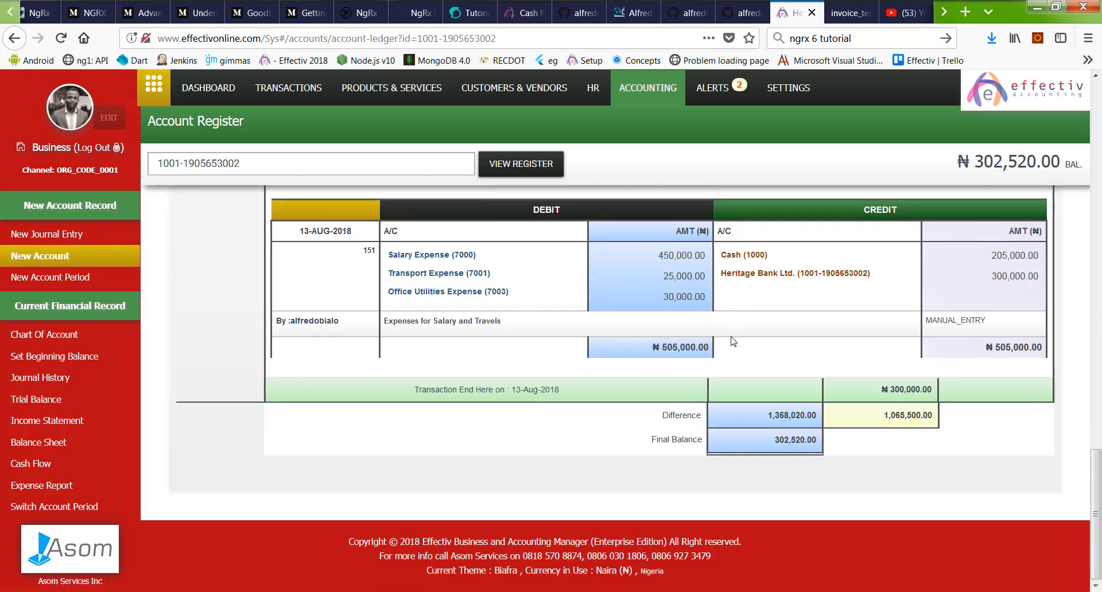
{"action": "scroll", "coordinate": [733, 342], "scroll_direction": "up", "scroll_amount": 4}
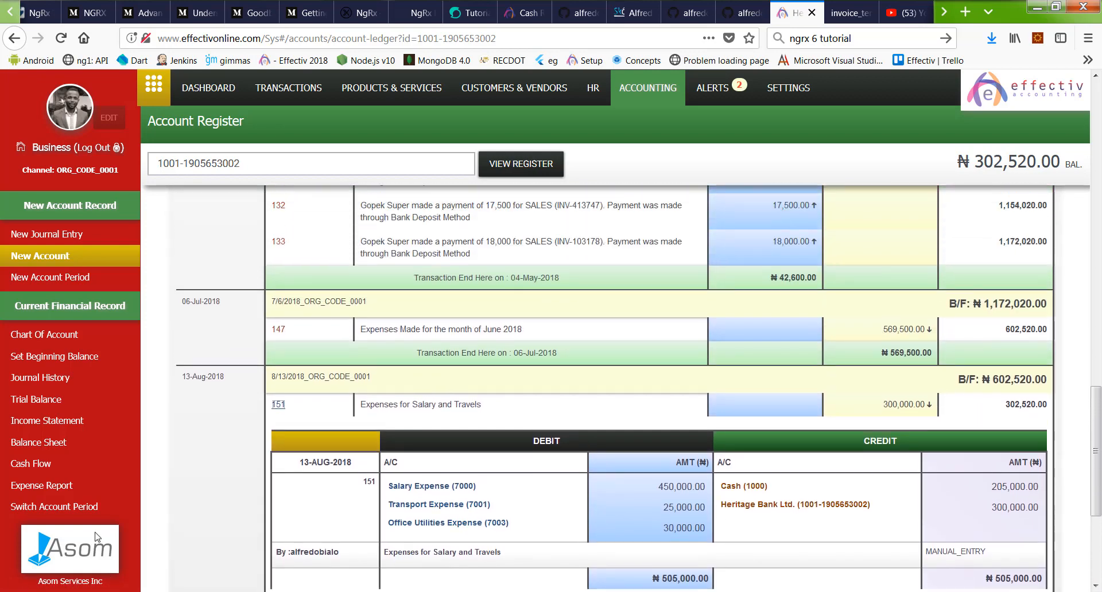
{"action": "left_click", "coordinate": [62, 400]}
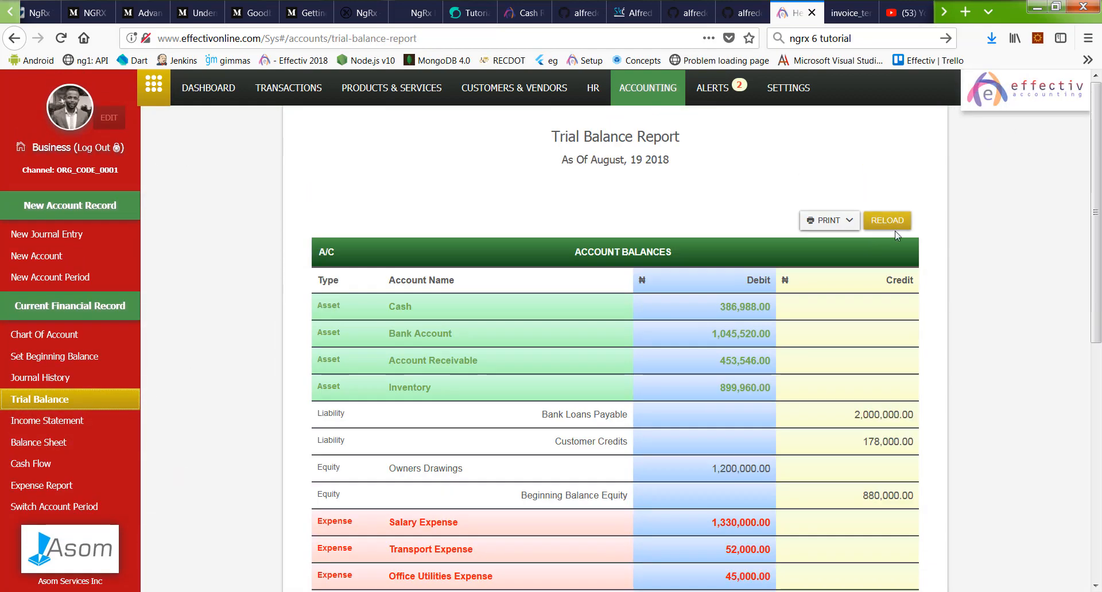
Step: Scroll through the Trial Balance Report as of August 19, 2018
{"action": "scroll", "coordinate": [897, 237], "scroll_direction": "down", "scroll_amount": 8}
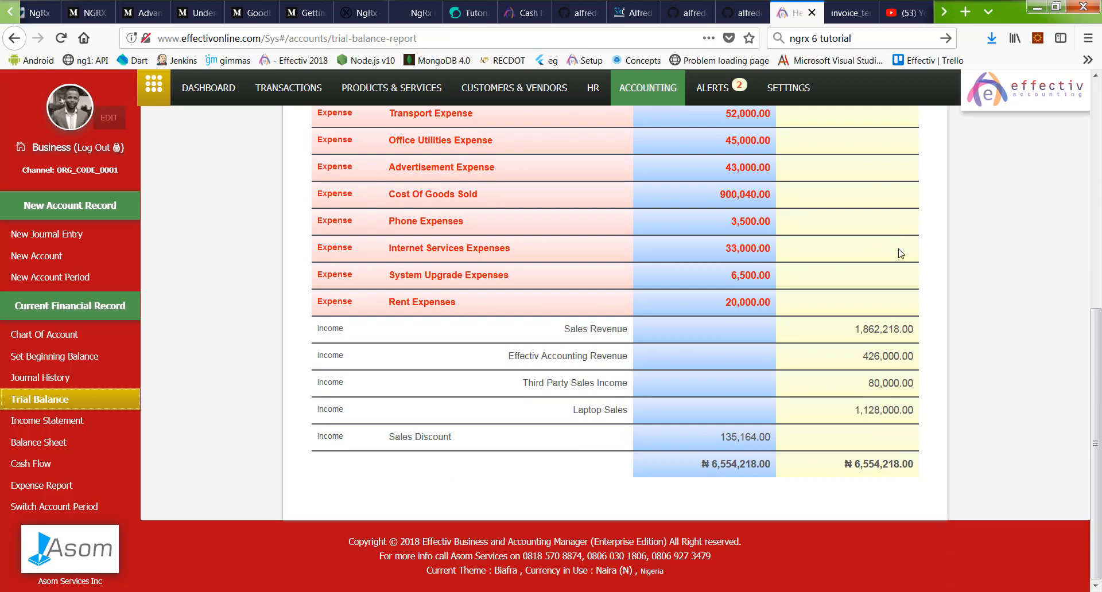
{"action": "left_click_drag", "start_coordinate": [646, 468], "coordinate": [928, 464]}
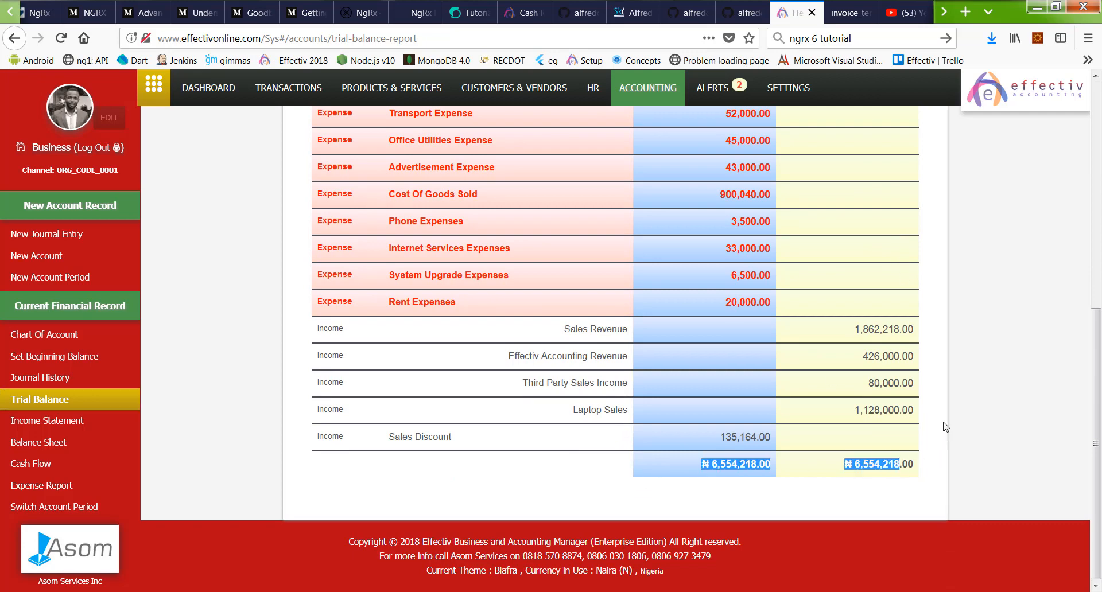
{"action": "scroll", "coordinate": [935, 373], "scroll_direction": "up", "scroll_amount": 3}
{"action": "scroll", "coordinate": [928, 347], "scroll_direction": "up", "scroll_amount": 5}
{"action": "scroll", "coordinate": [154, 443], "scroll_direction": "down", "scroll_amount": 5}
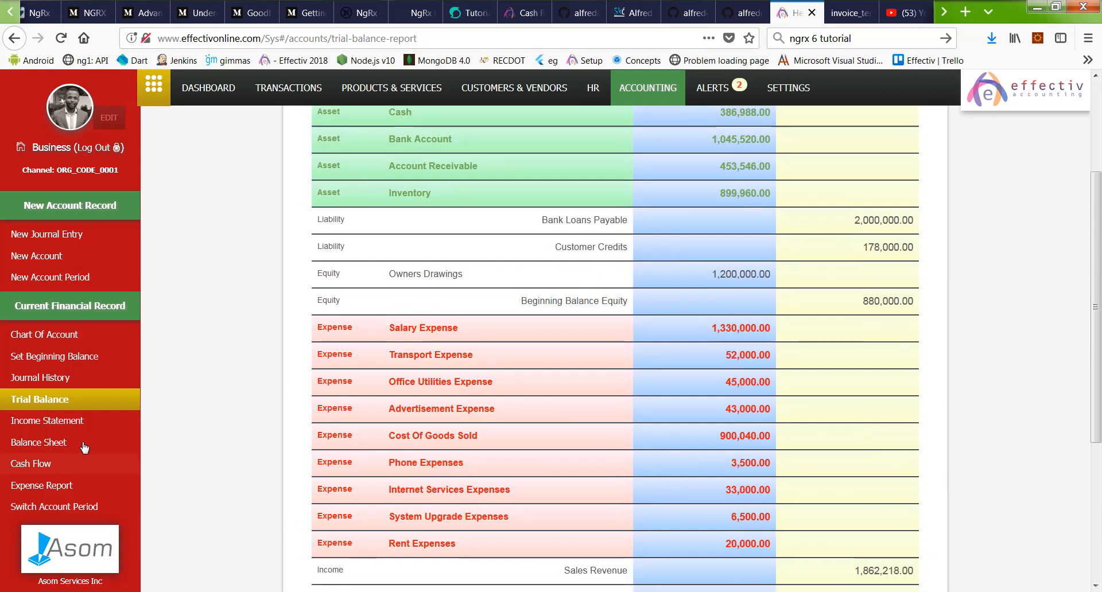
Step: Open the January 2018–January 2019 Income Statement and export it as a PDF
{"action": "left_click", "coordinate": [63, 406]}
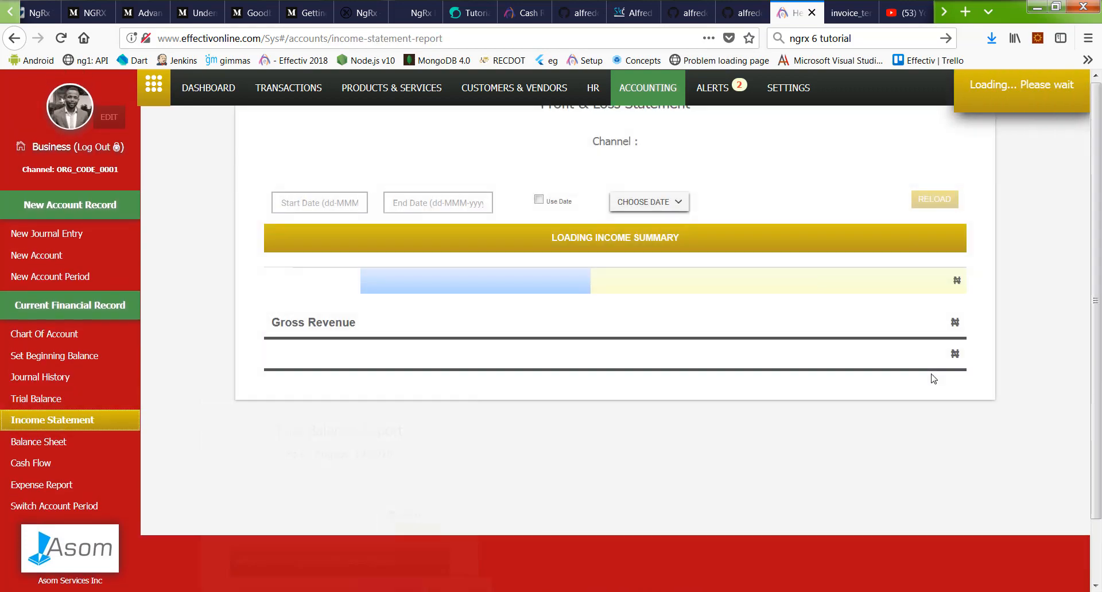
{"action": "scroll", "coordinate": [932, 374], "scroll_direction": "down", "scroll_amount": 3}
{"action": "scroll", "coordinate": [932, 374], "scroll_direction": "down", "scroll_amount": 5}
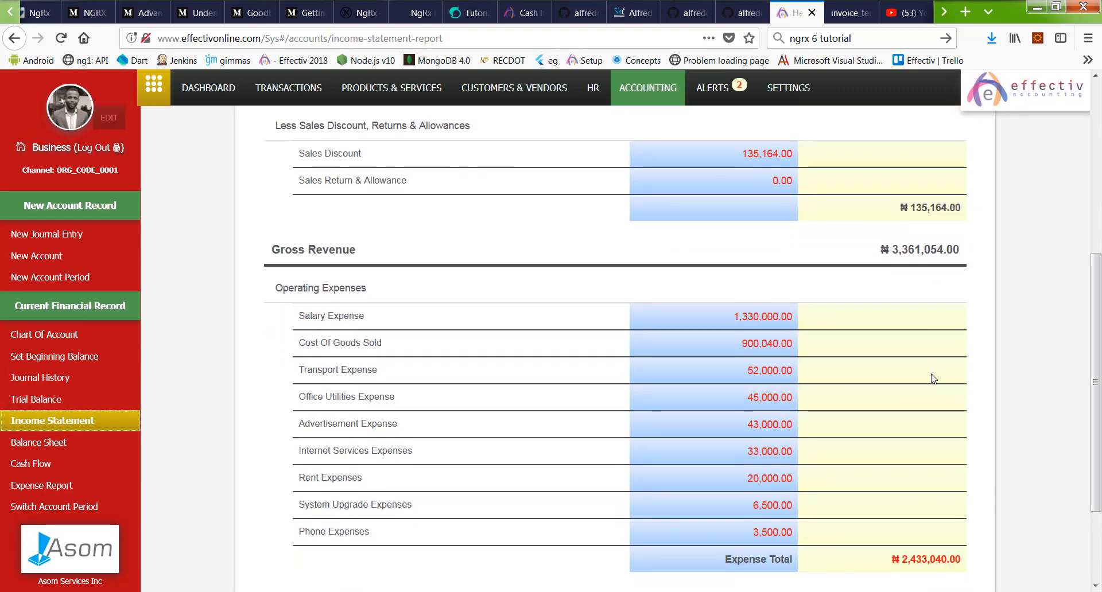
{"action": "scroll", "coordinate": [930, 376], "scroll_direction": "up", "scroll_amount": 10}
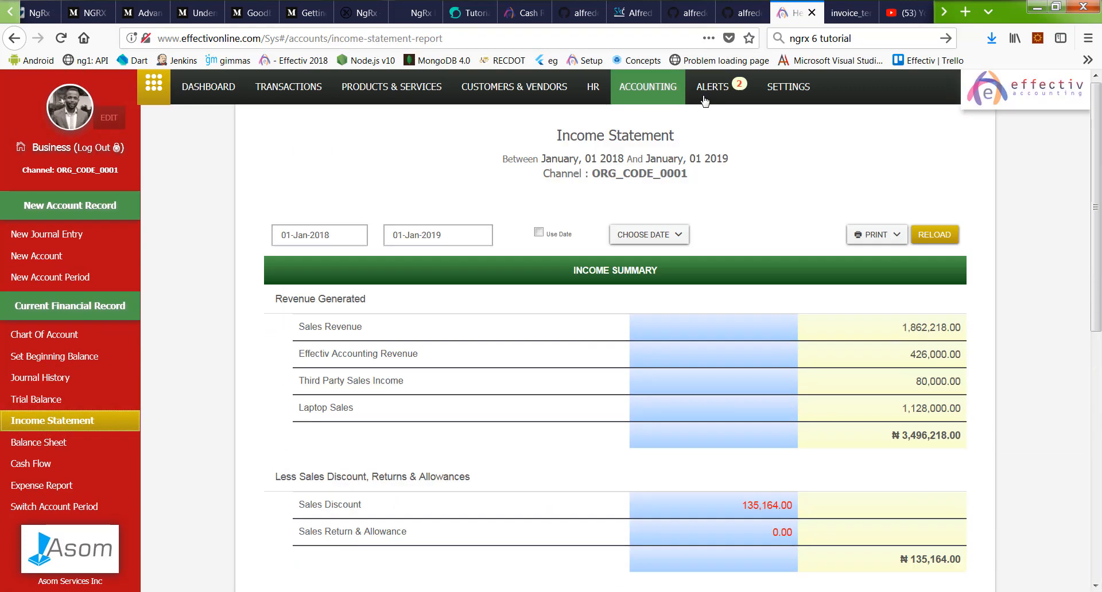
{"action": "left_click", "coordinate": [877, 239]}
{"action": "left_click", "coordinate": [910, 278]}
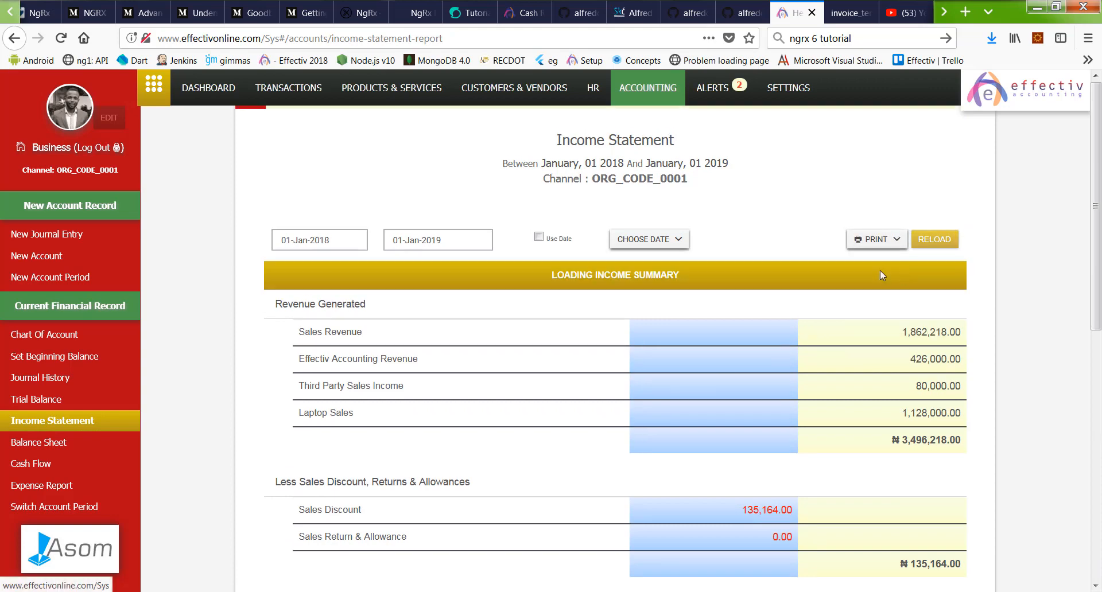
Step: Review the exported Income Statement PDF with net income ₦928,014.00, then return to Effectiv
{"action": "scroll", "coordinate": [748, 247], "scroll_direction": "down", "scroll_amount": 8}
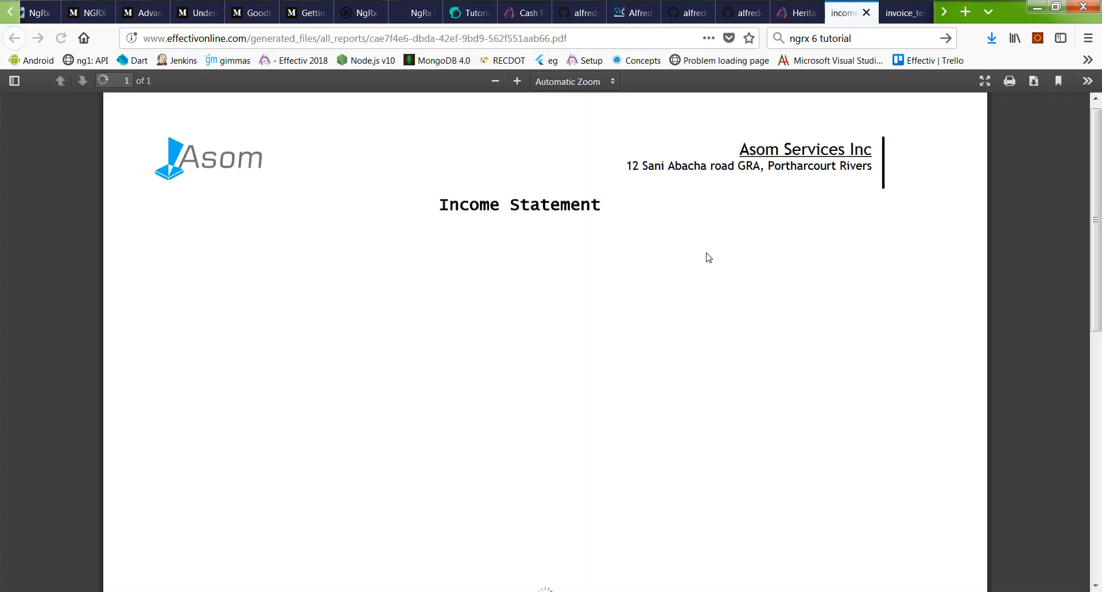
{"action": "scroll", "coordinate": [706, 256], "scroll_direction": "down", "scroll_amount": 8}
{"action": "scroll", "coordinate": [768, 246], "scroll_direction": "down", "scroll_amount": 3}
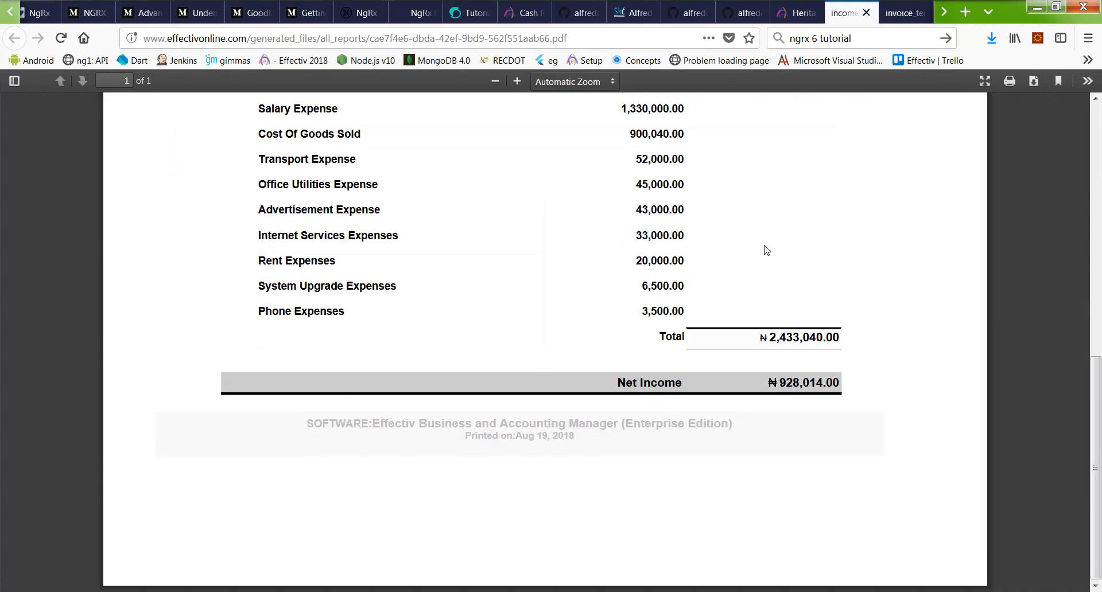
{"action": "scroll", "coordinate": [767, 250], "scroll_direction": "up", "scroll_amount": 10}
{"action": "scroll", "coordinate": [767, 250], "scroll_direction": "down", "scroll_amount": 2}
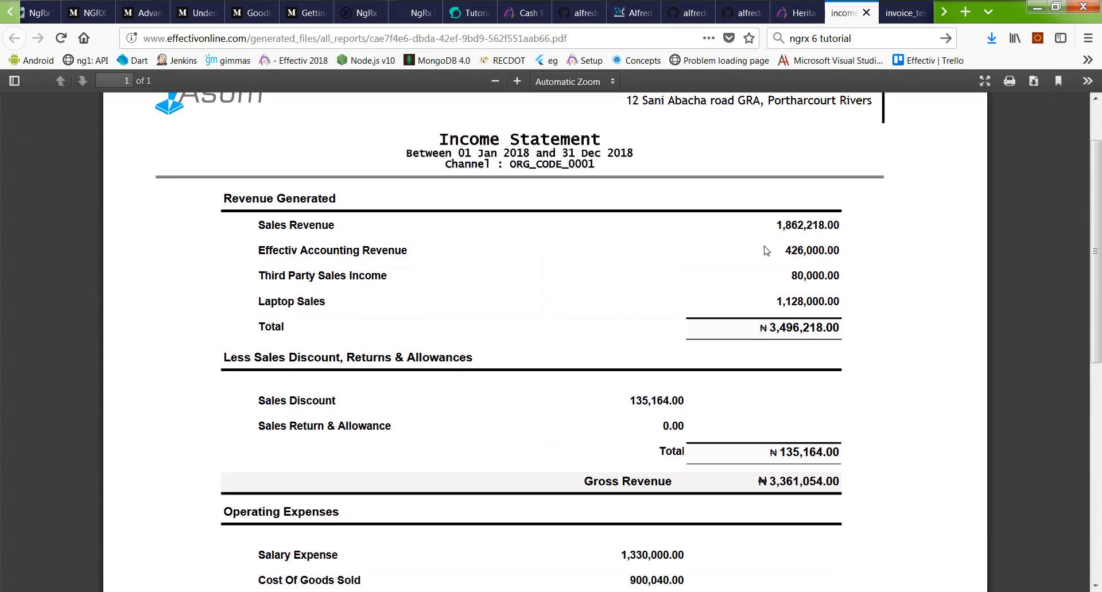
{"action": "scroll", "coordinate": [767, 250], "scroll_direction": "down", "scroll_amount": 2}
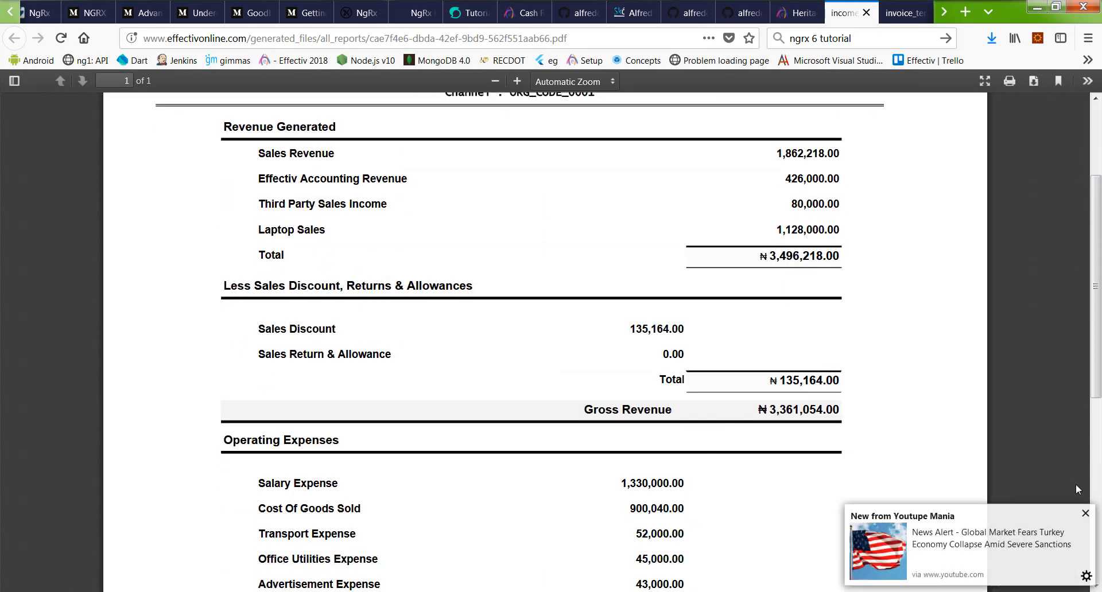
{"action": "left_click", "coordinate": [1085, 513]}
{"action": "scroll", "coordinate": [918, 287], "scroll_direction": "up", "scroll_amount": 3}
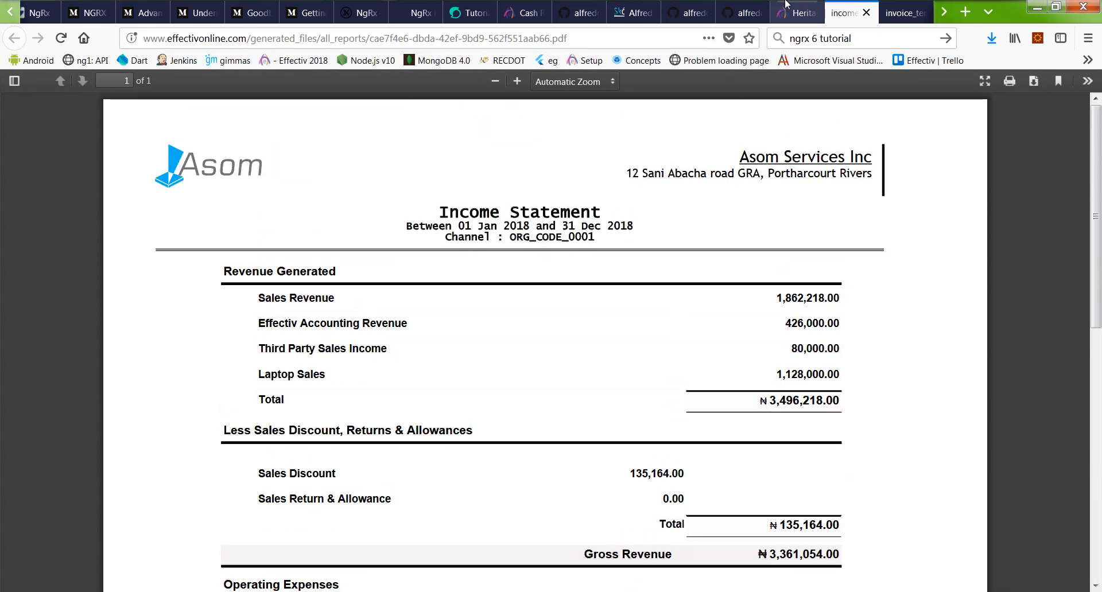
{"action": "left_click", "coordinate": [783, 16]}
Step: Recalculate the Income Statement for last month (August 2018)
{"action": "scroll", "coordinate": [789, 289], "scroll_direction": "up", "scroll_amount": 8}
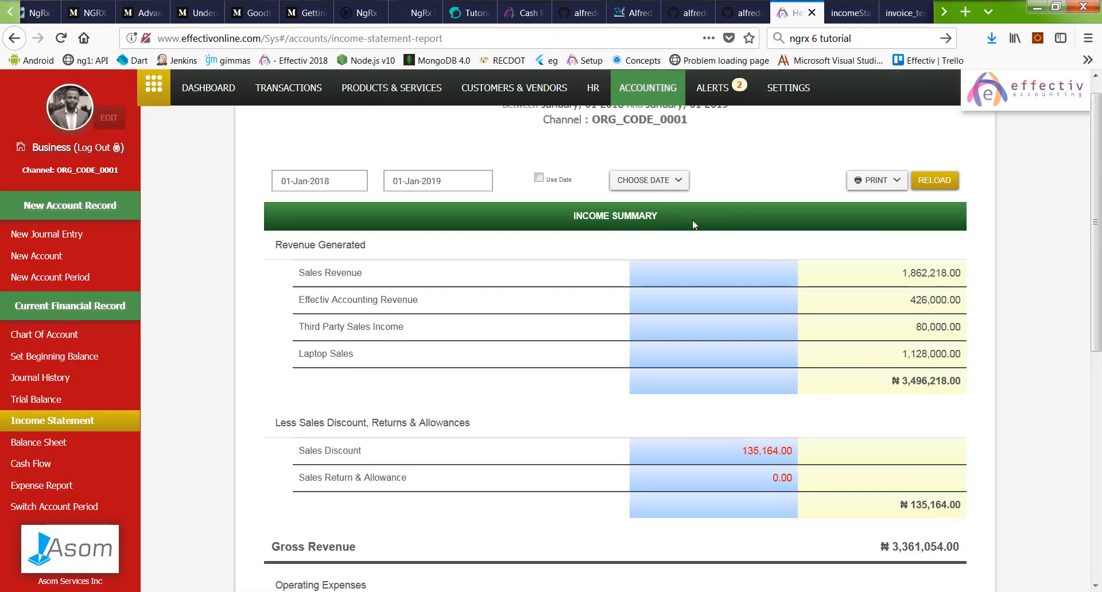
{"action": "left_click", "coordinate": [309, 238]}
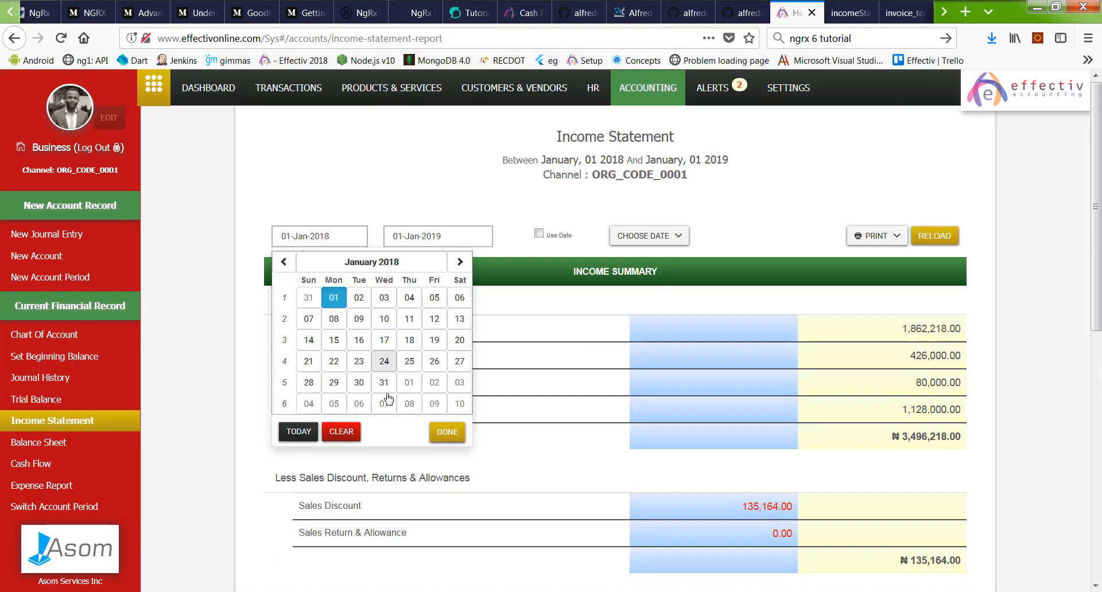
{"action": "left_click", "coordinate": [642, 236]}
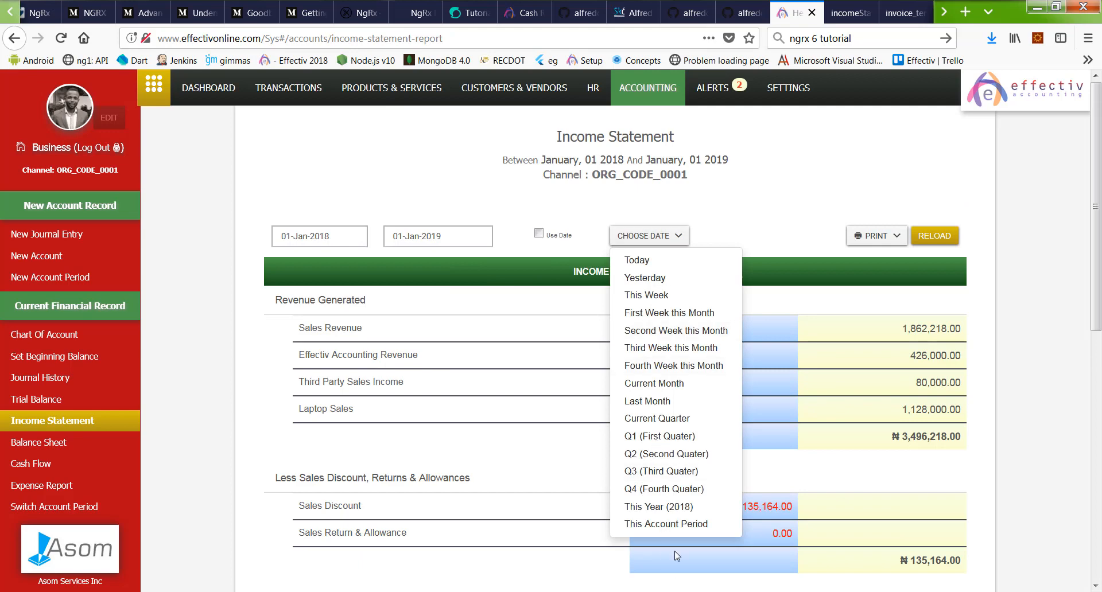
{"action": "left_click", "coordinate": [655, 399]}
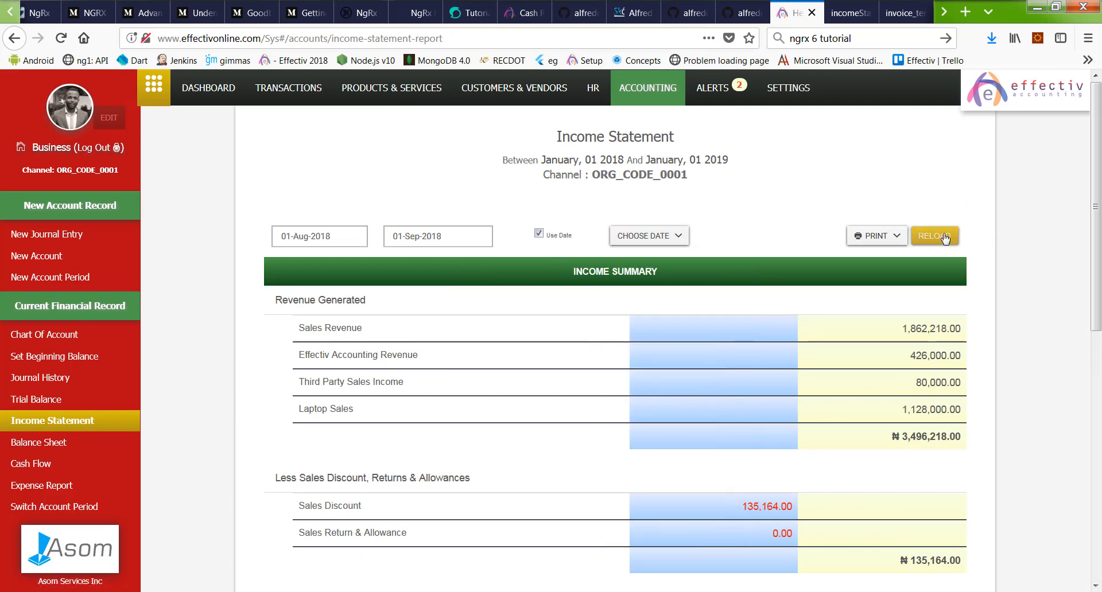
{"action": "left_click", "coordinate": [935, 236]}
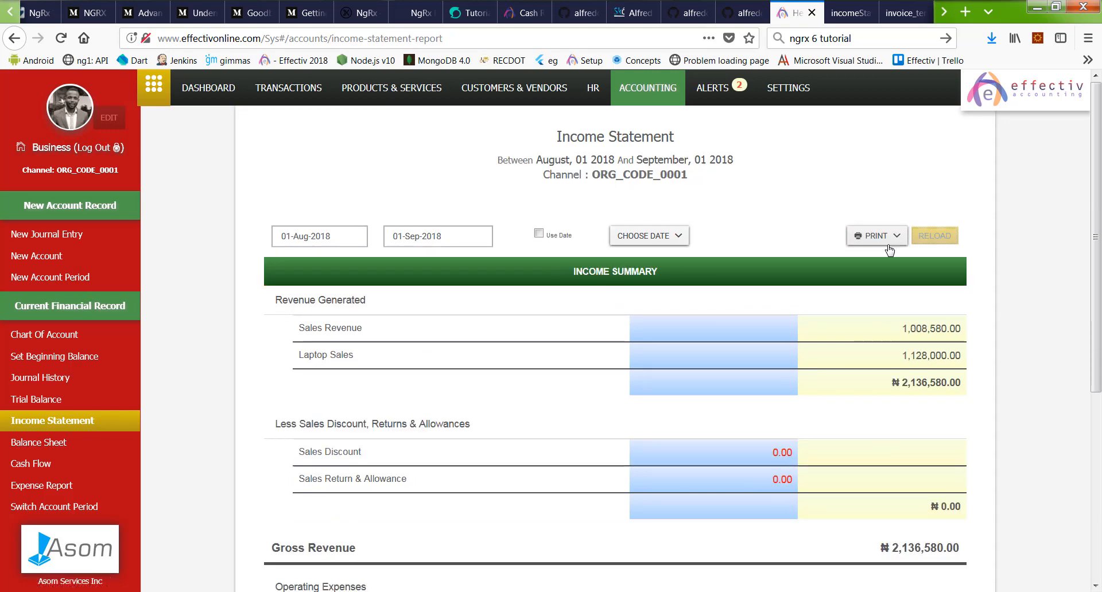
Step: Check the August 2018 Net Income figure of ₦710,580.00
{"action": "scroll", "coordinate": [884, 356], "scroll_direction": "down", "scroll_amount": 4}
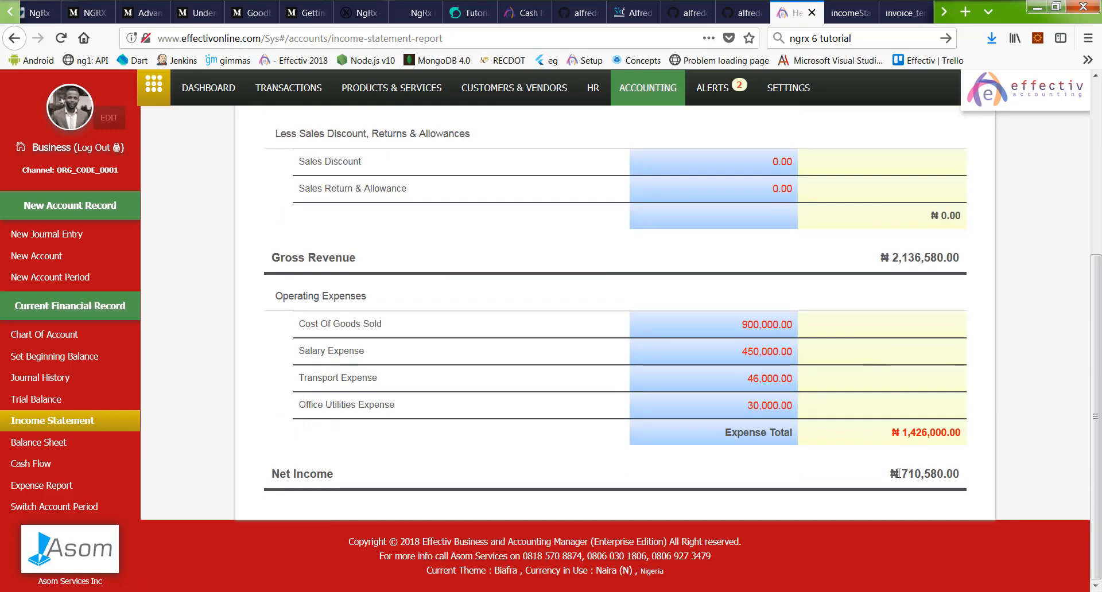
{"action": "double_click", "coordinate": [898, 474]}
{"action": "scroll", "coordinate": [660, 335], "scroll_direction": "up", "scroll_amount": 5}
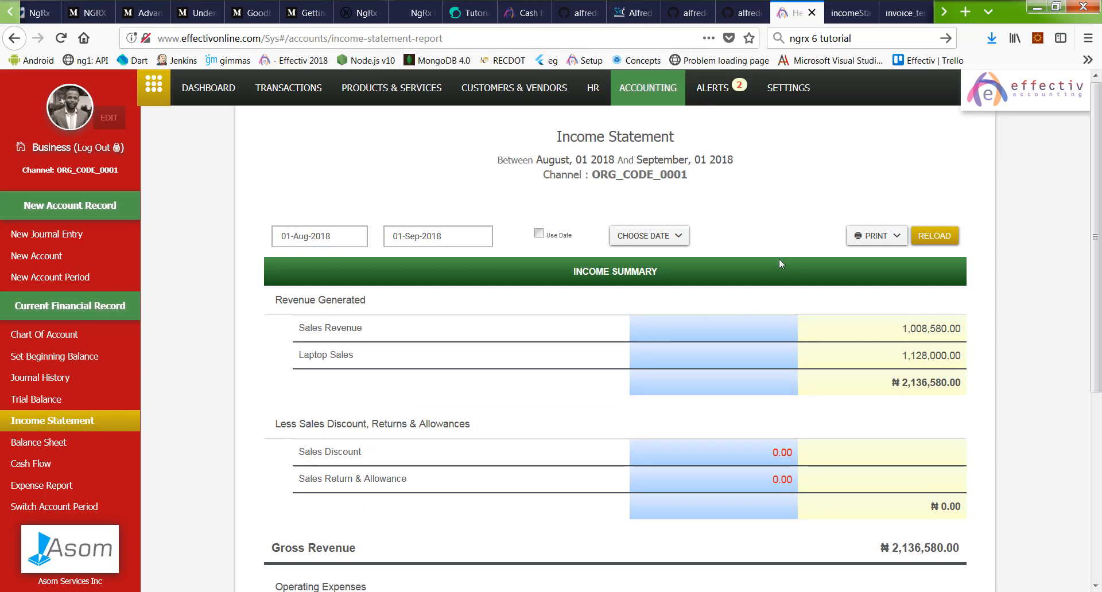
{"action": "scroll", "coordinate": [779, 262], "scroll_direction": "down", "scroll_amount": 5}
{"action": "scroll", "coordinate": [779, 262], "scroll_direction": "up", "scroll_amount": 4}
{"action": "scroll", "coordinate": [779, 263], "scroll_direction": "up", "scroll_amount": 1}
{"action": "scroll", "coordinate": [779, 260], "scroll_direction": "down", "scroll_amount": 3}
{"action": "scroll", "coordinate": [660, 276], "scroll_direction": "up", "scroll_amount": 3}
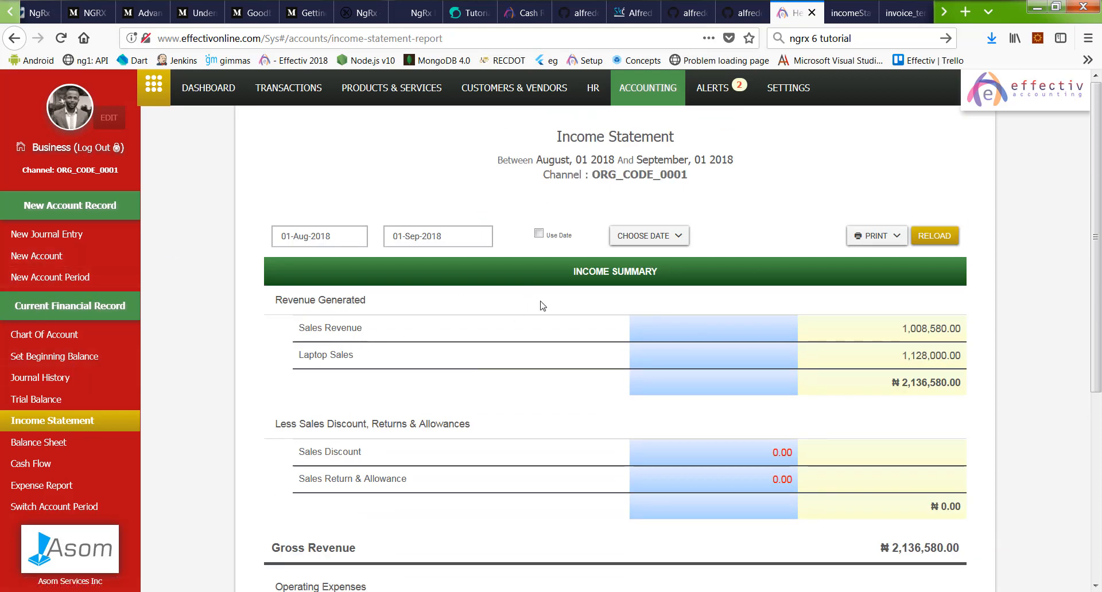
Step: Reset the date range to This Account Period, then view the system notifications
{"action": "left_click", "coordinate": [659, 235]}
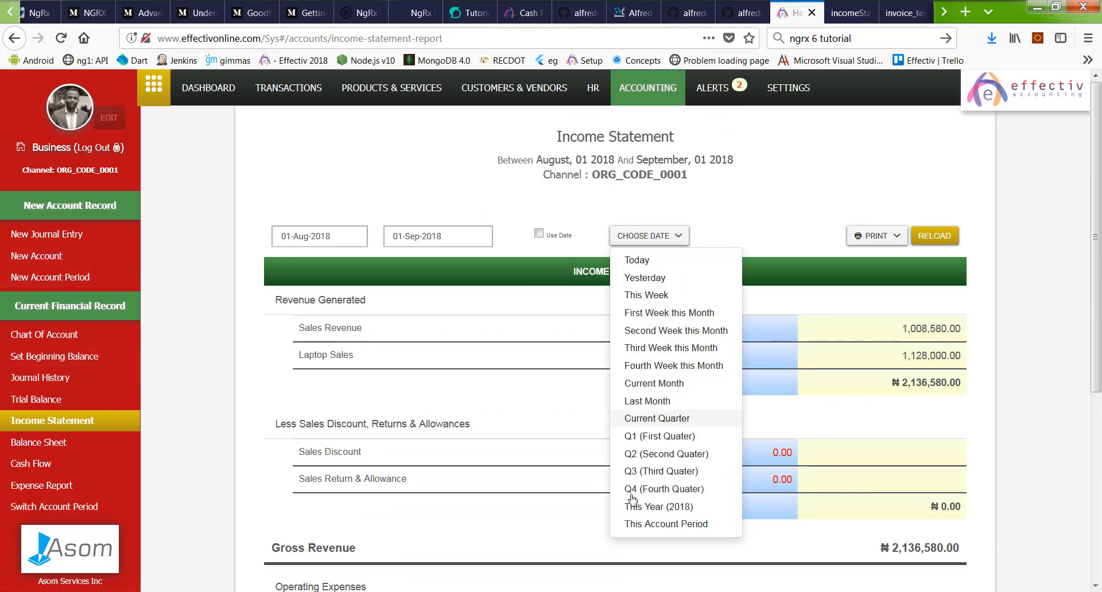
{"action": "left_click", "coordinate": [652, 524]}
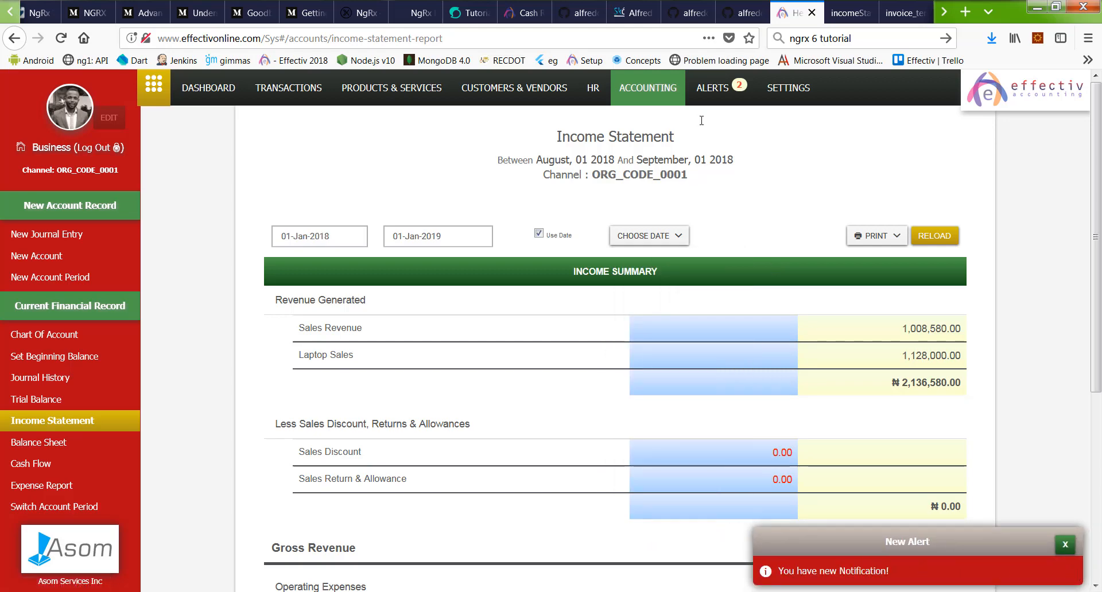
{"action": "left_click", "coordinate": [712, 91]}
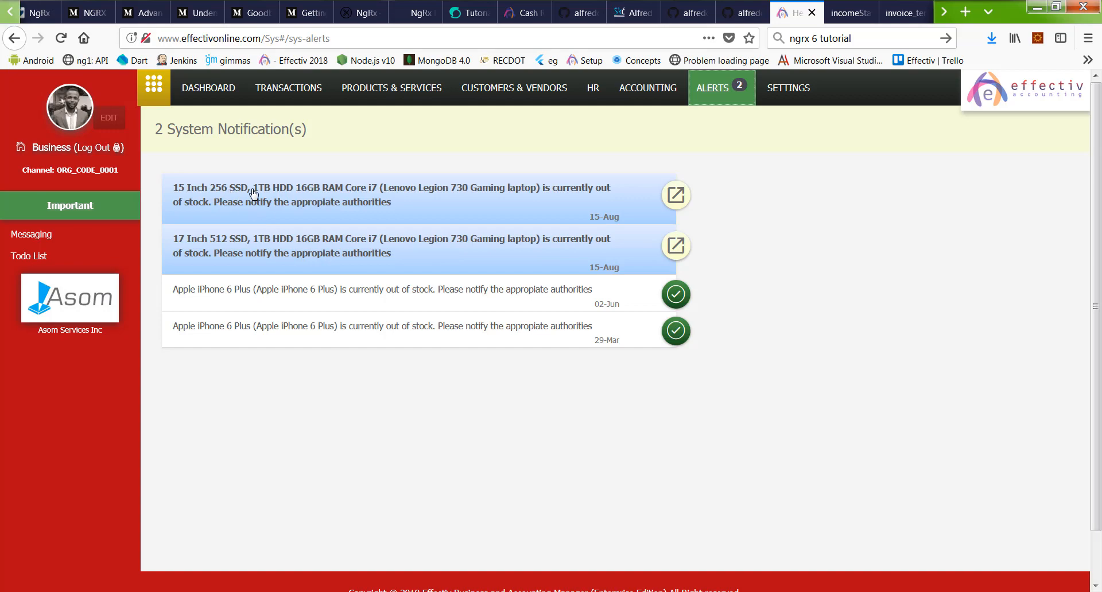
Step: Inspect the out-of-stock laptop item's accounting and stock settings, then cancel without saving
{"action": "left_click", "coordinate": [321, 193]}
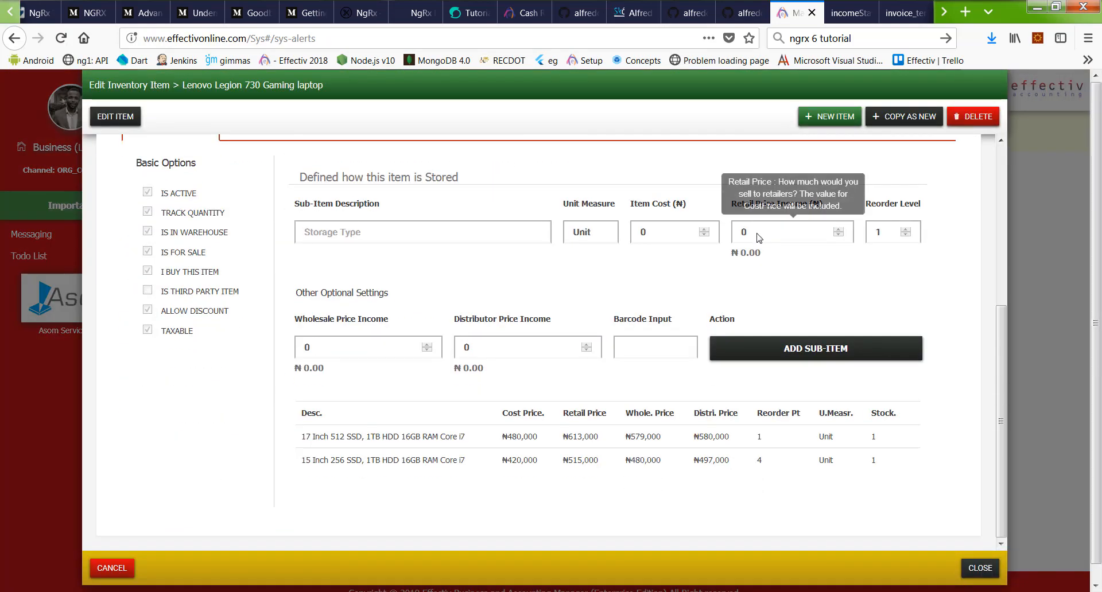
{"action": "left_click", "coordinate": [256, 386]}
{"action": "left_click", "coordinate": [339, 385]}
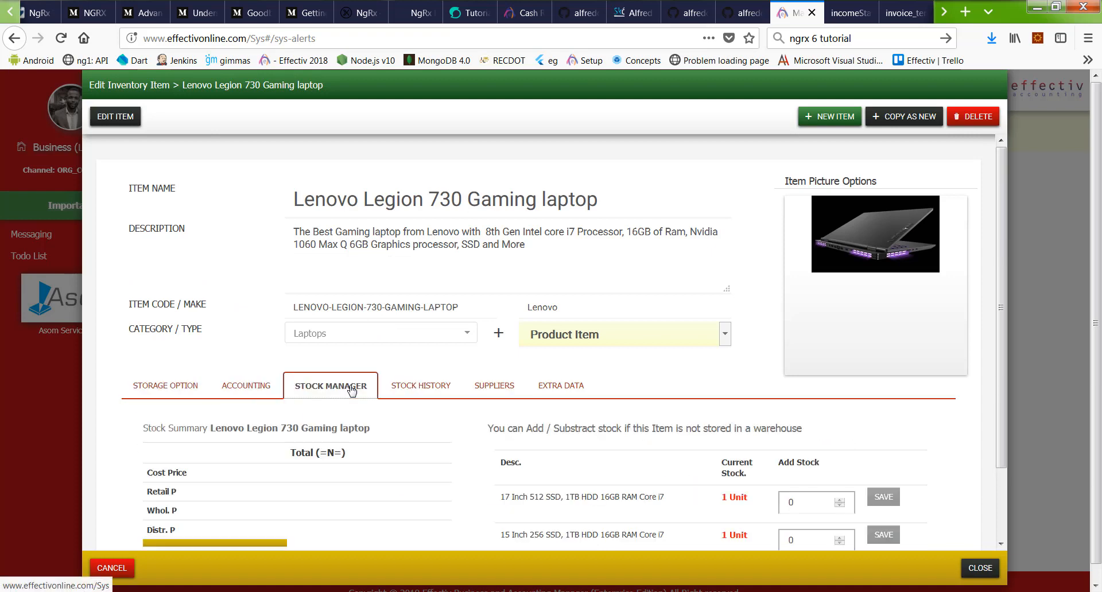
{"action": "scroll", "coordinate": [699, 345], "scroll_direction": "down", "scroll_amount": 3}
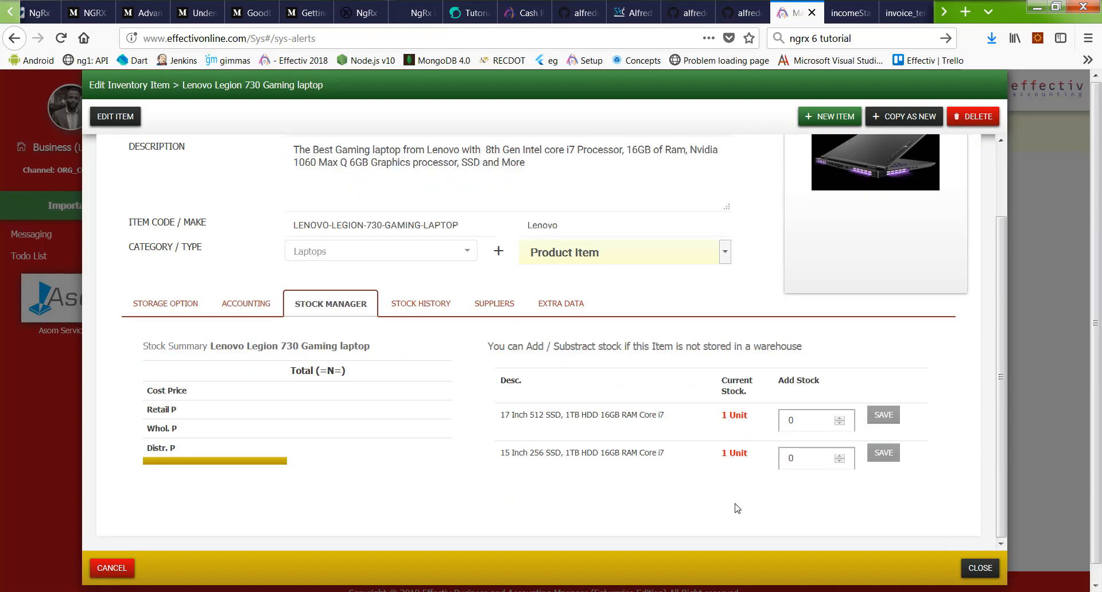
{"action": "scroll", "coordinate": [303, 416], "scroll_direction": "up", "scroll_amount": 3}
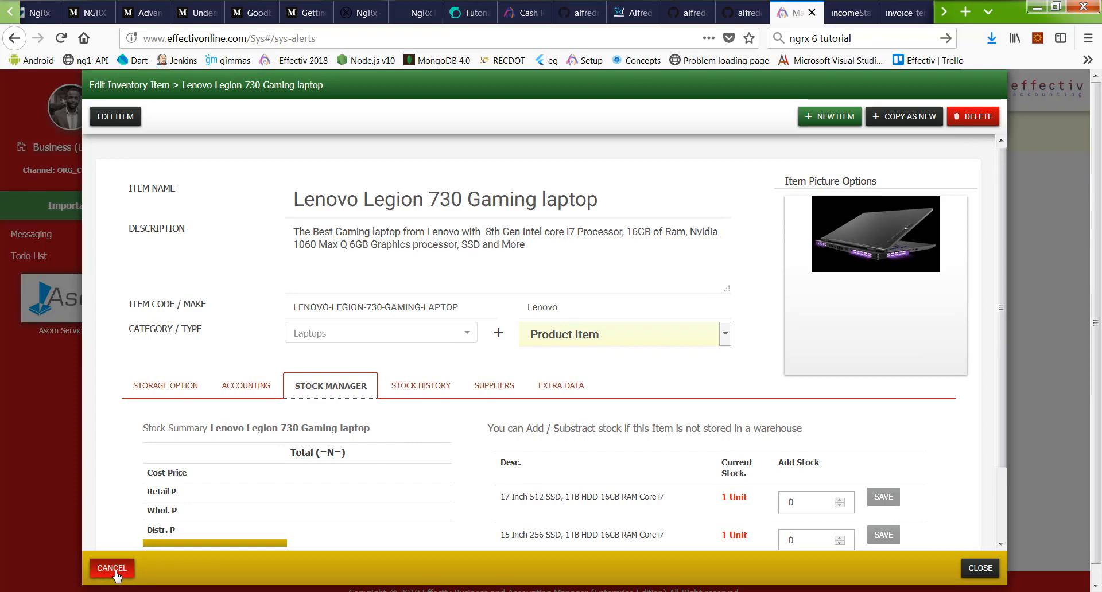
{"action": "left_click", "coordinate": [114, 570]}
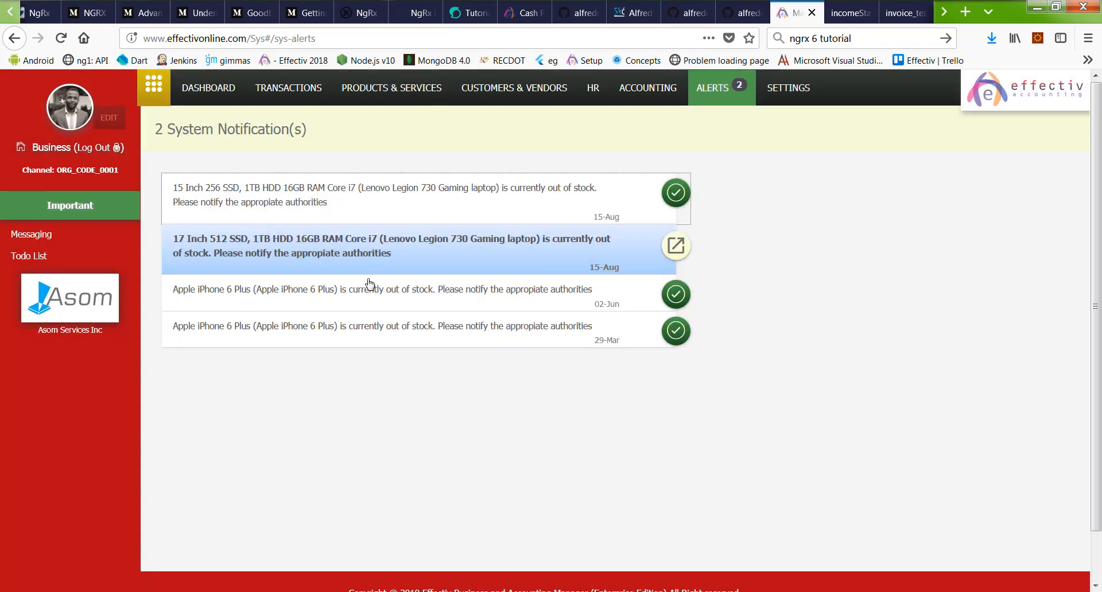
Step: Reopen the Lenovo Legion 730 Gaming item, cancel without saving, and go to sales transactions
{"action": "left_click", "coordinate": [357, 253]}
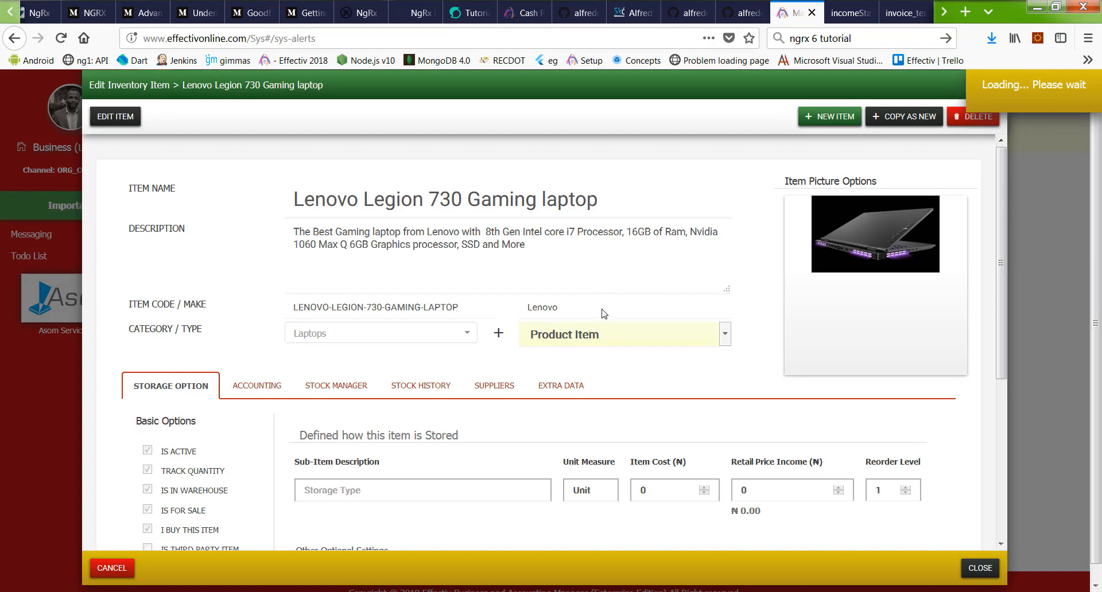
{"action": "scroll", "coordinate": [602, 315], "scroll_direction": "down", "scroll_amount": 5}
{"action": "scroll", "coordinate": [602, 322], "scroll_direction": "up", "scroll_amount": 4}
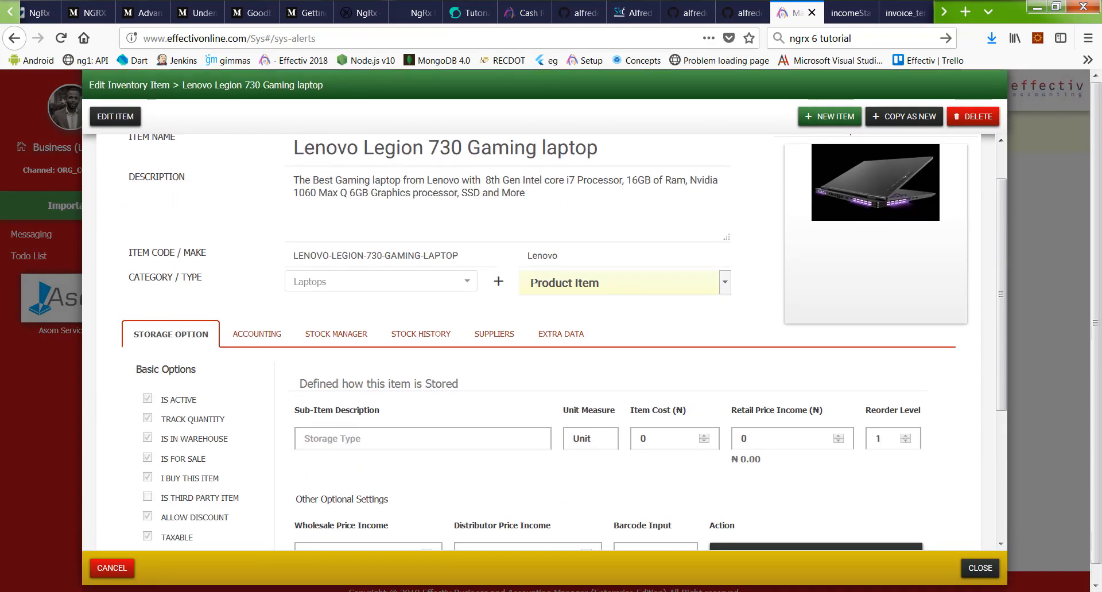
{"action": "left_click", "coordinate": [112, 569]}
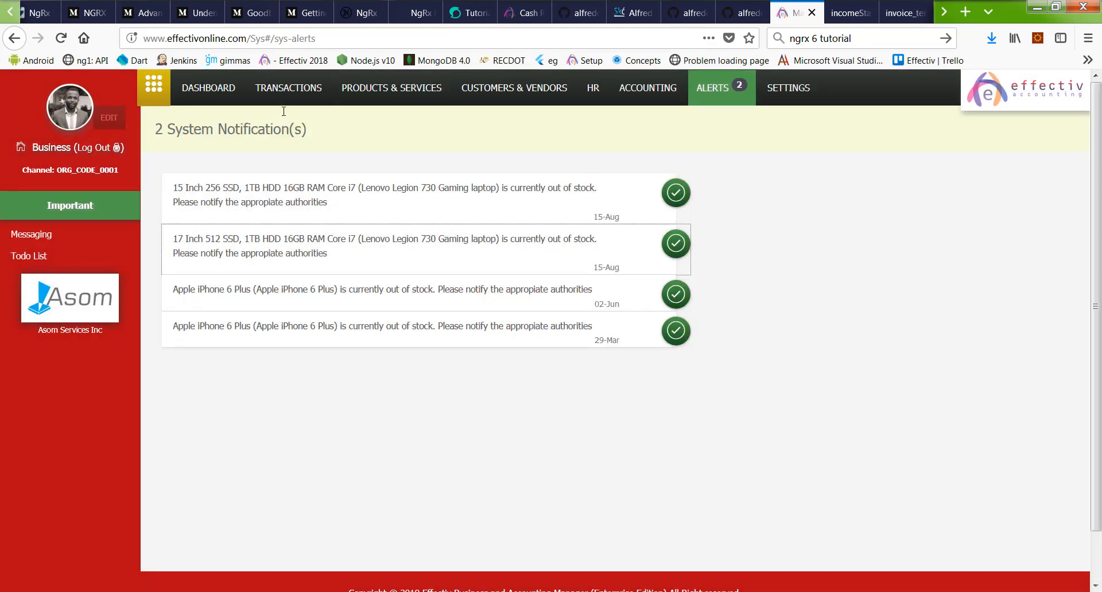
{"action": "left_click", "coordinate": [289, 88]}
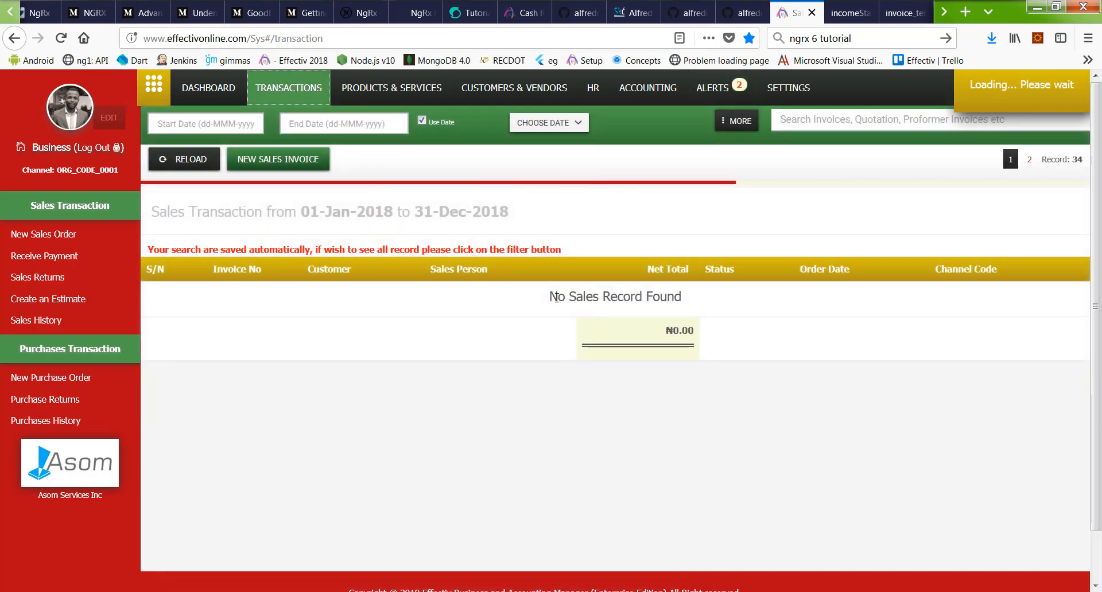
Step: Scroll through the 34 loaded 2018 sales records, then log out of the business account
{"action": "scroll", "coordinate": [554, 301], "scroll_direction": "down", "scroll_amount": 10}
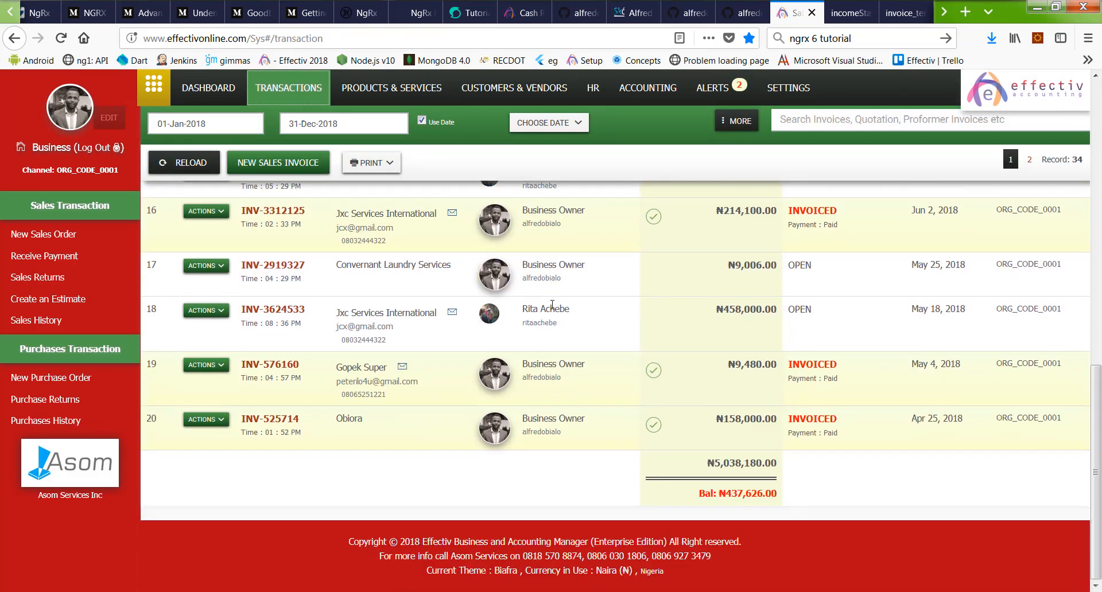
{"action": "scroll", "coordinate": [553, 305], "scroll_direction": "up", "scroll_amount": 10}
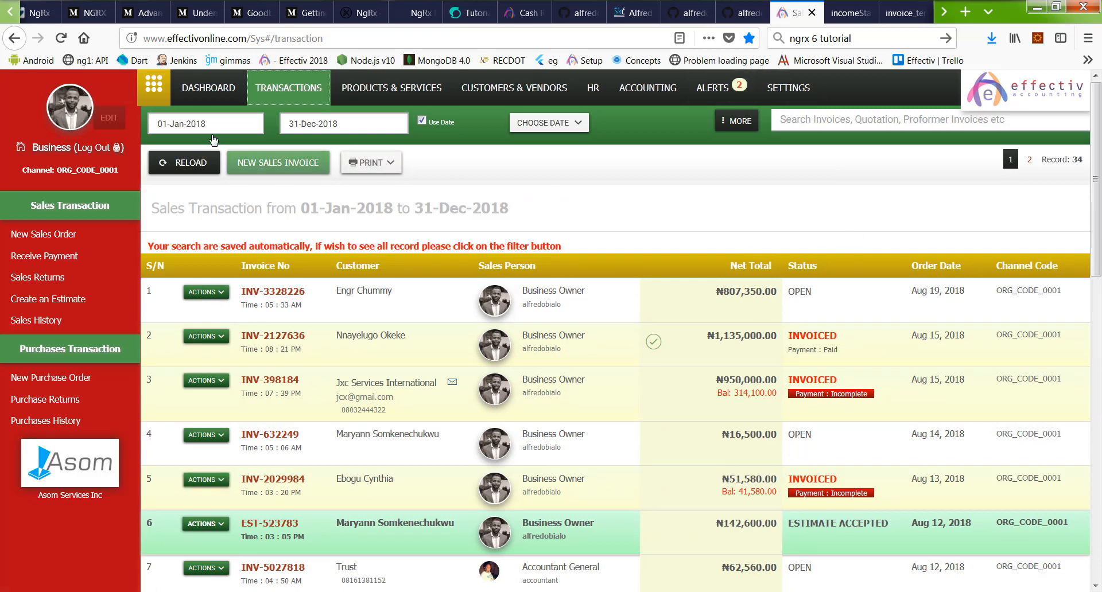
{"action": "left_click", "coordinate": [95, 153]}
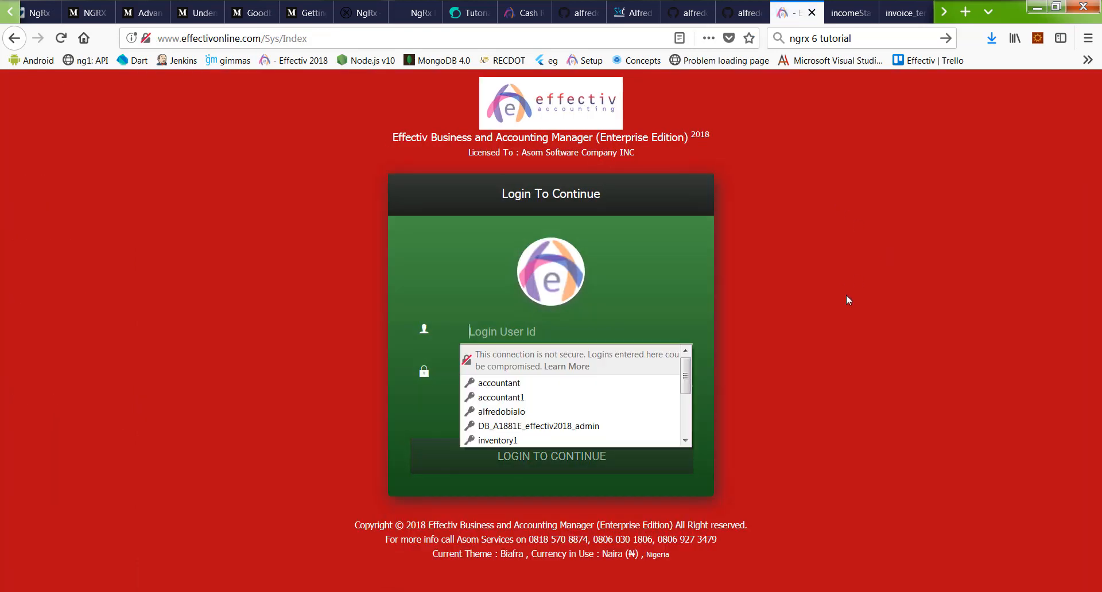
Step: Review the INV-3328226 invoice and income statement PDFs, then switch to the Effectiv Setup tab
{"action": "left_click", "coordinate": [904, 12]}
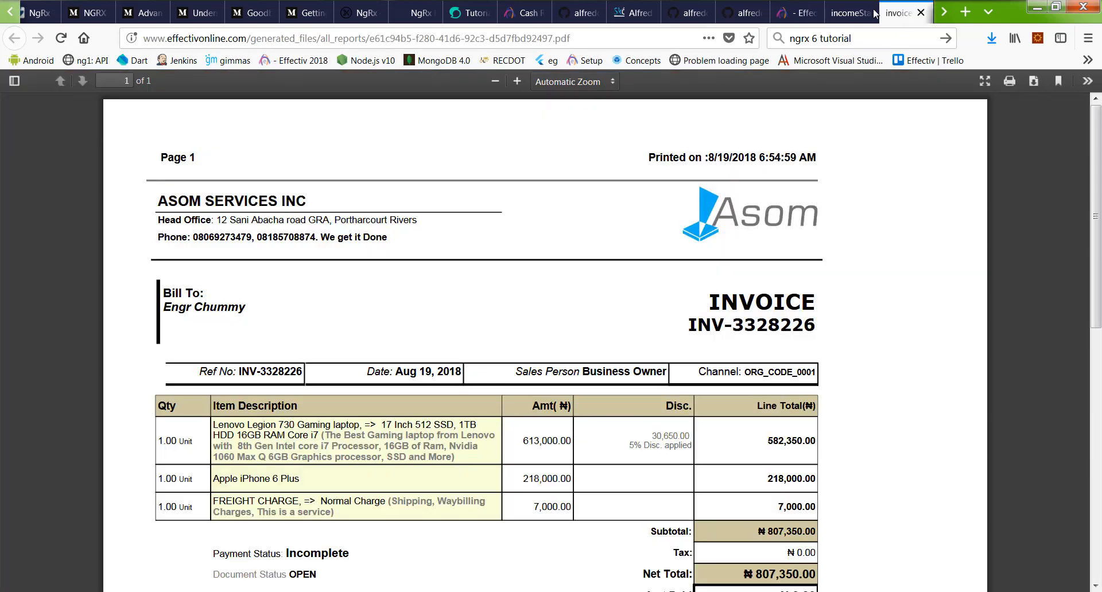
{"action": "left_click", "coordinate": [849, 12]}
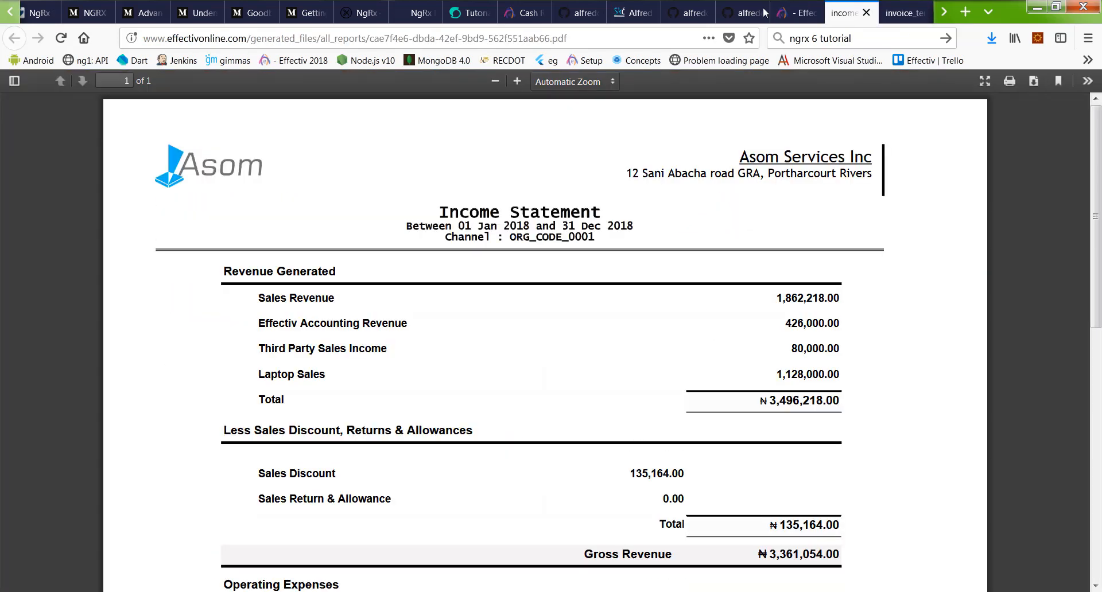
{"action": "left_click", "coordinate": [947, 11]}
{"action": "left_click", "coordinate": [945, 12]}
{"action": "left_click", "coordinate": [856, 13]}
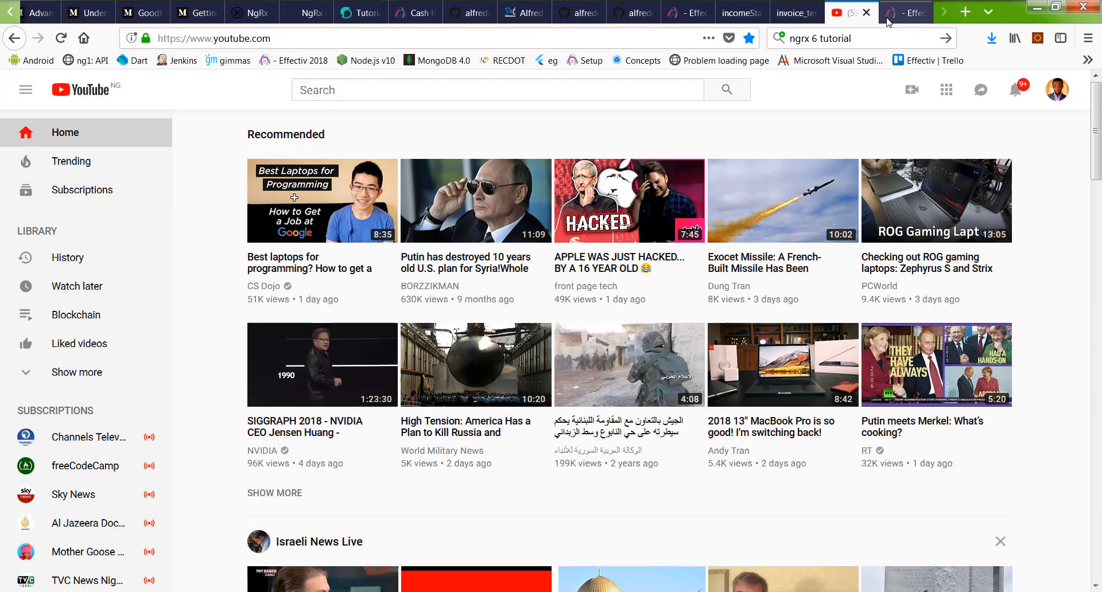
{"action": "left_click", "coordinate": [906, 13]}
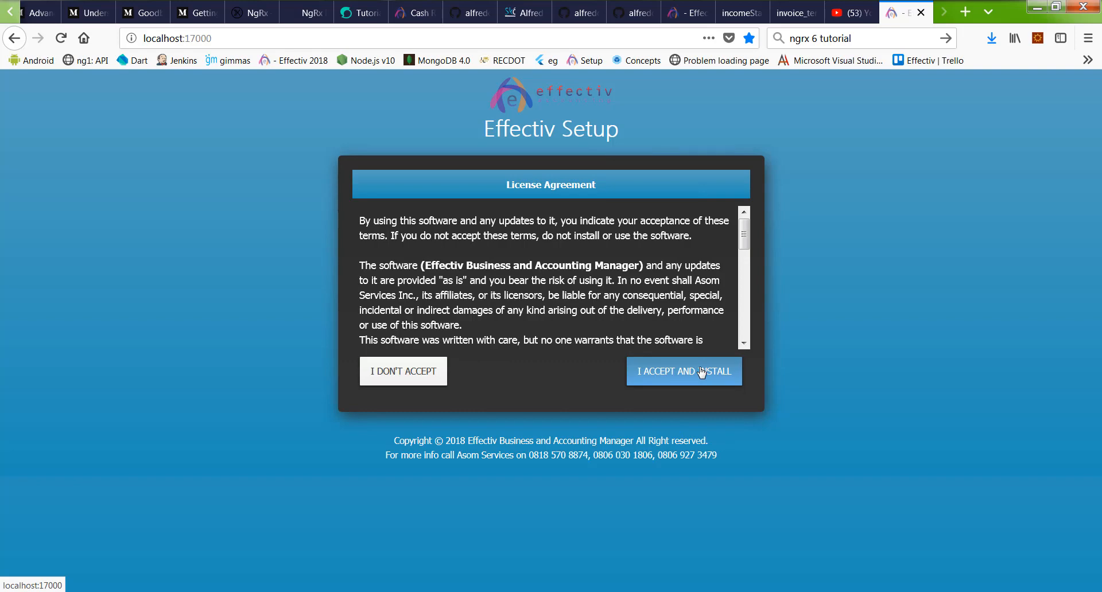
Step: Accept the license terms, cancelling the first confirmation and confirming with OK the second time
{"action": "scroll", "coordinate": [746, 232], "scroll_direction": "down", "scroll_amount": 4}
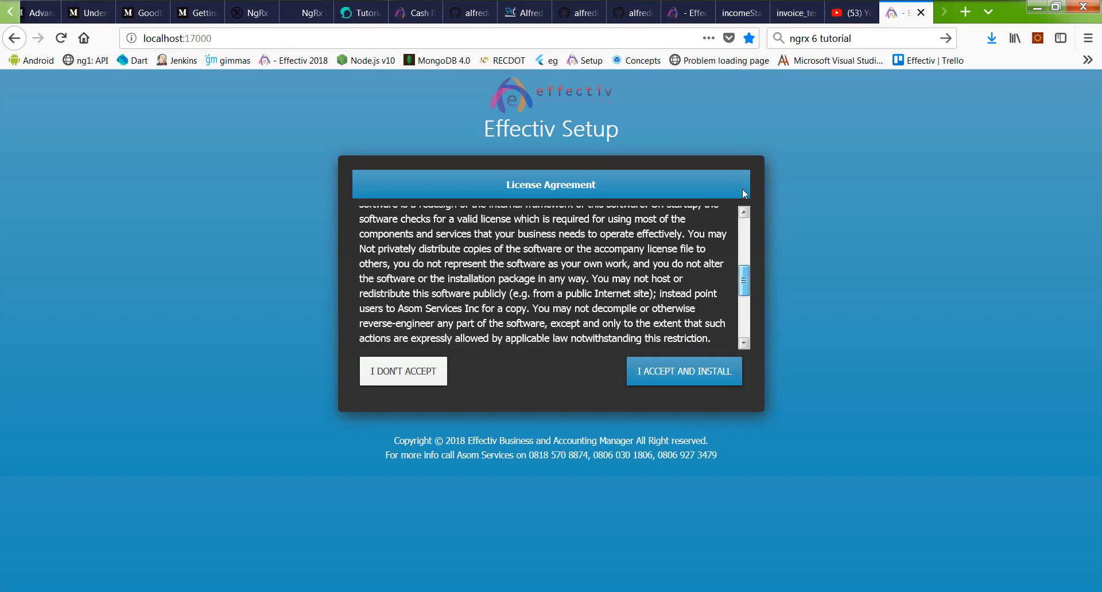
{"action": "scroll", "coordinate": [744, 219], "scroll_direction": "up", "scroll_amount": 4}
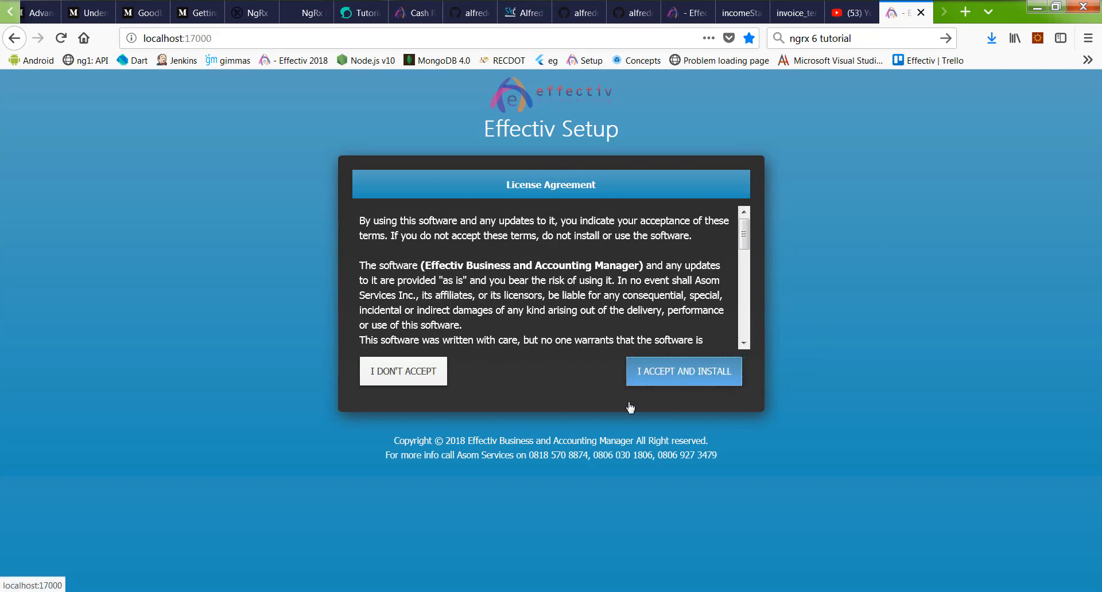
{"action": "left_click", "coordinate": [637, 380]}
{"action": "left_click", "coordinate": [591, 291]}
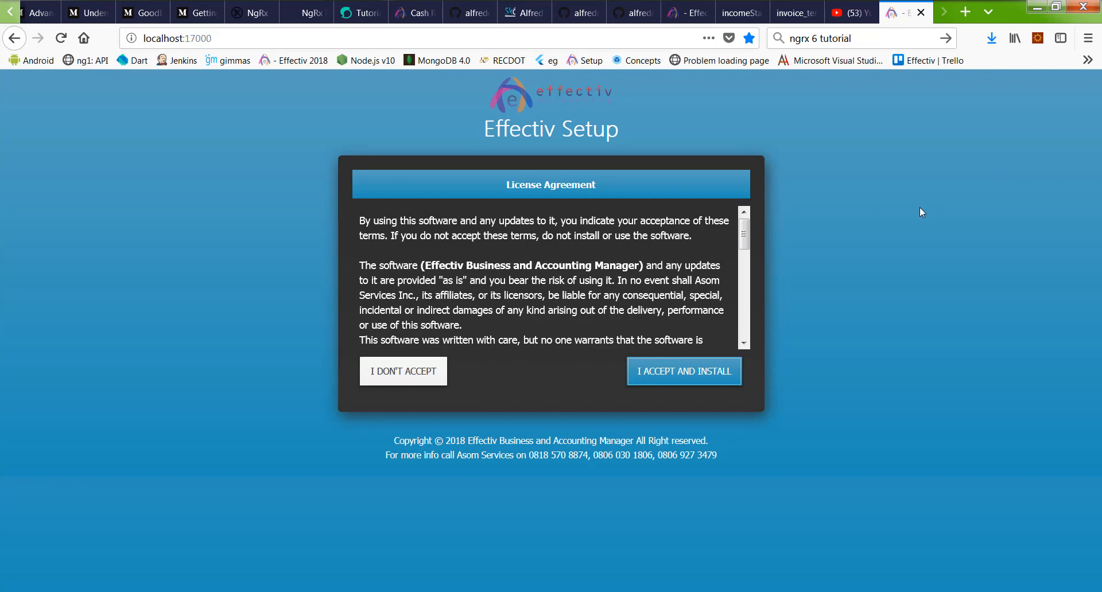
{"action": "left_click", "coordinate": [650, 381]}
{"action": "left_click", "coordinate": [530, 291]}
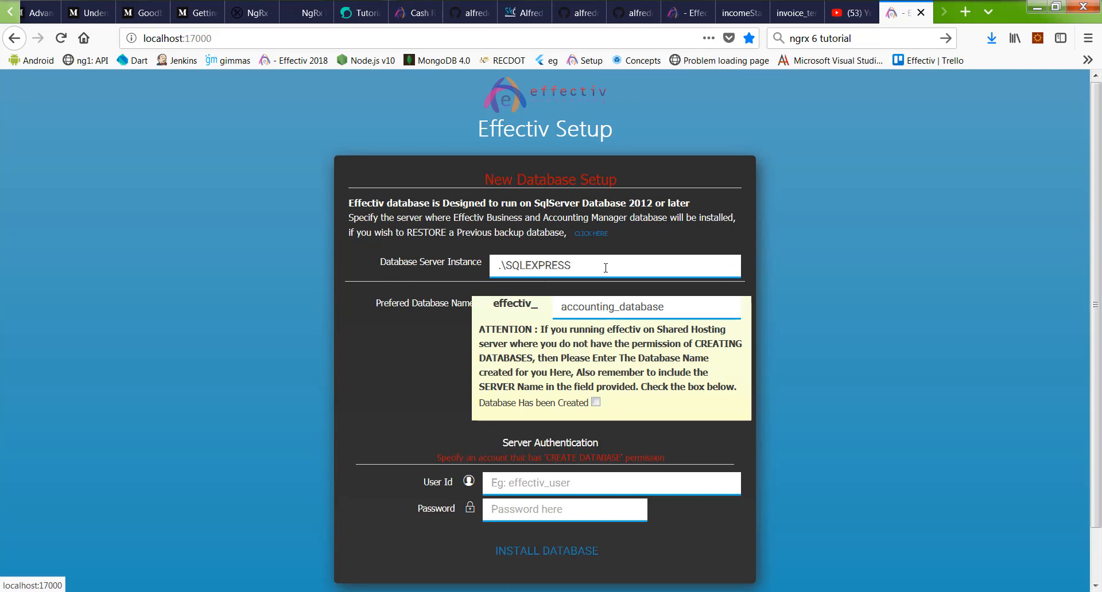
{"action": "left_click_drag", "start_coordinate": [605, 268], "coordinate": [441, 270]}
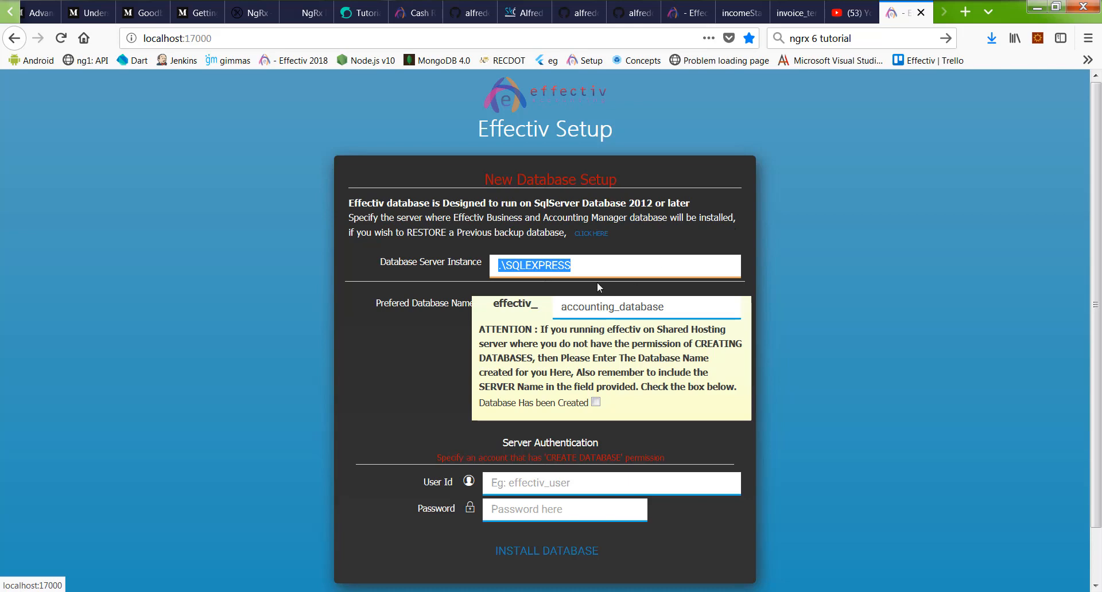
{"action": "left_click", "coordinate": [536, 266]}
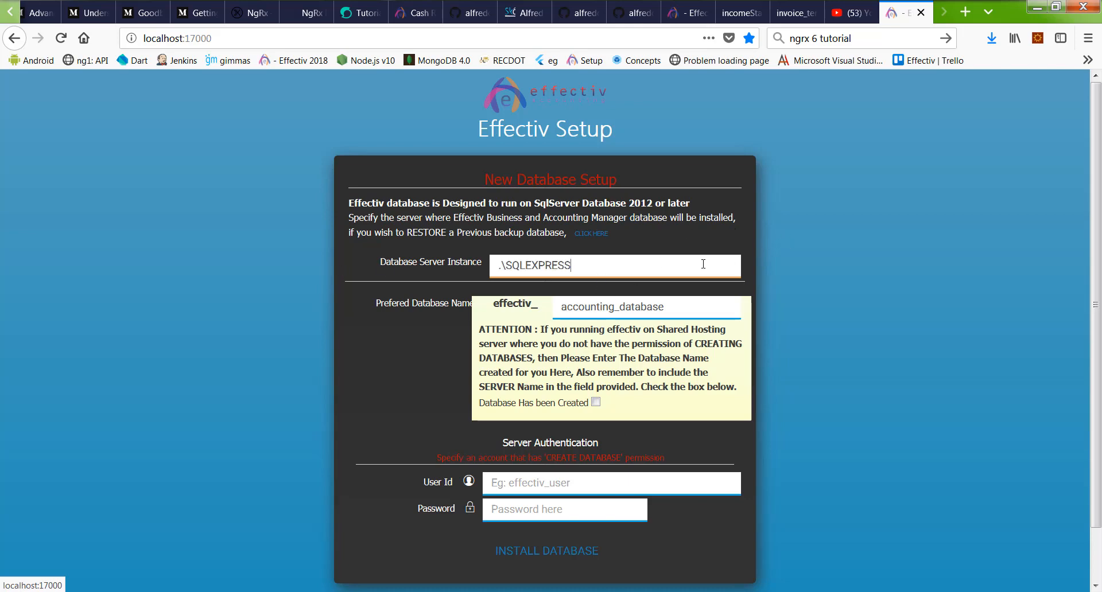
{"action": "left_click_drag", "start_coordinate": [588, 271], "coordinate": [479, 250]}
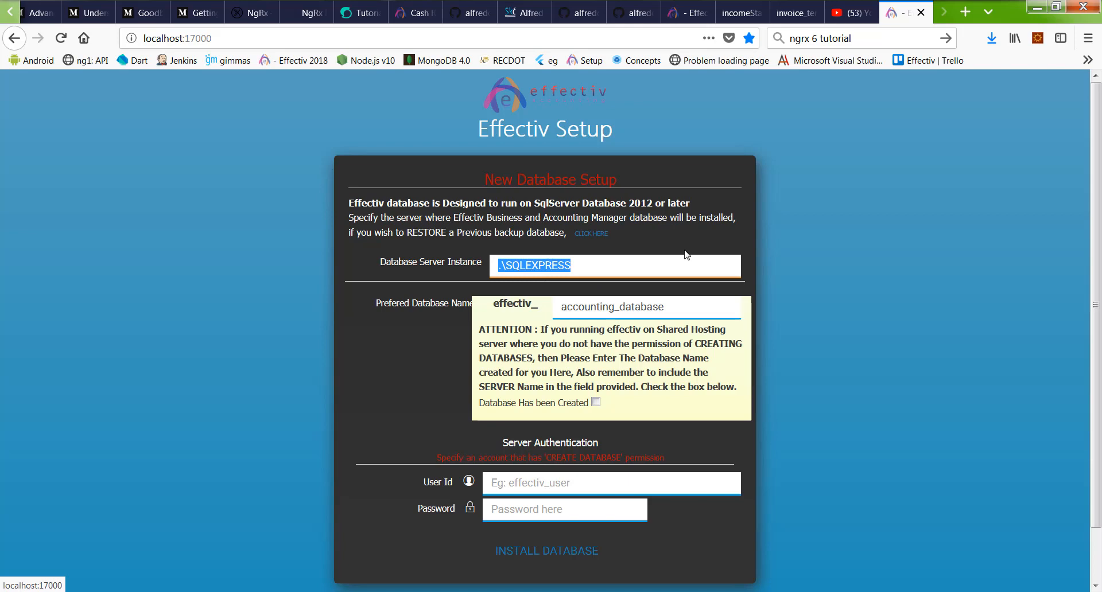
{"action": "left_click_drag", "start_coordinate": [580, 267], "coordinate": [502, 266]}
{"action": "left_click", "coordinate": [586, 266]}
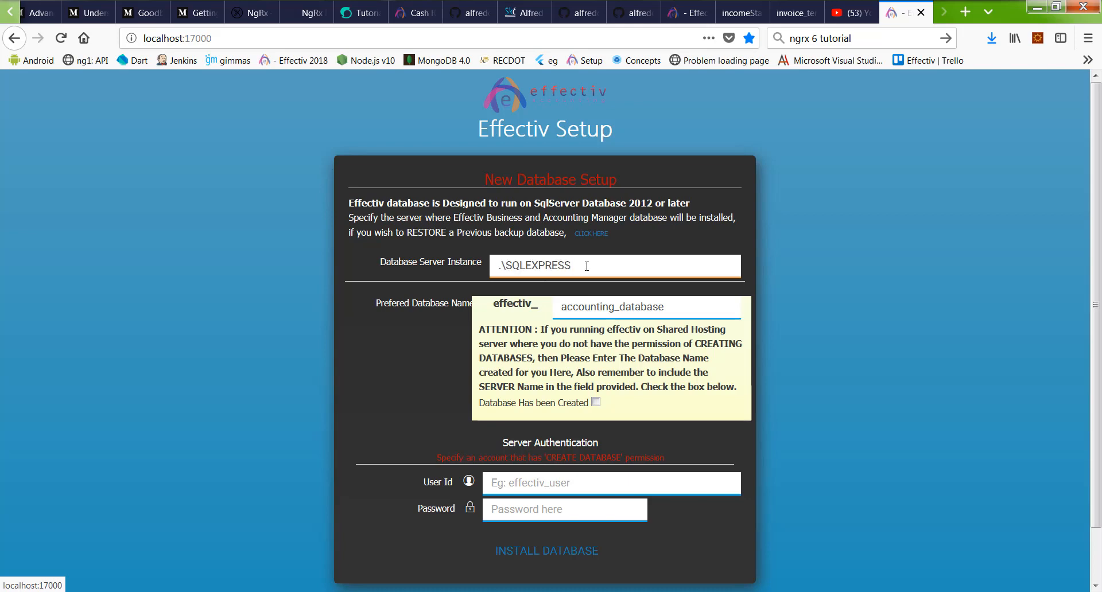
{"action": "left_click", "coordinate": [407, 307]}
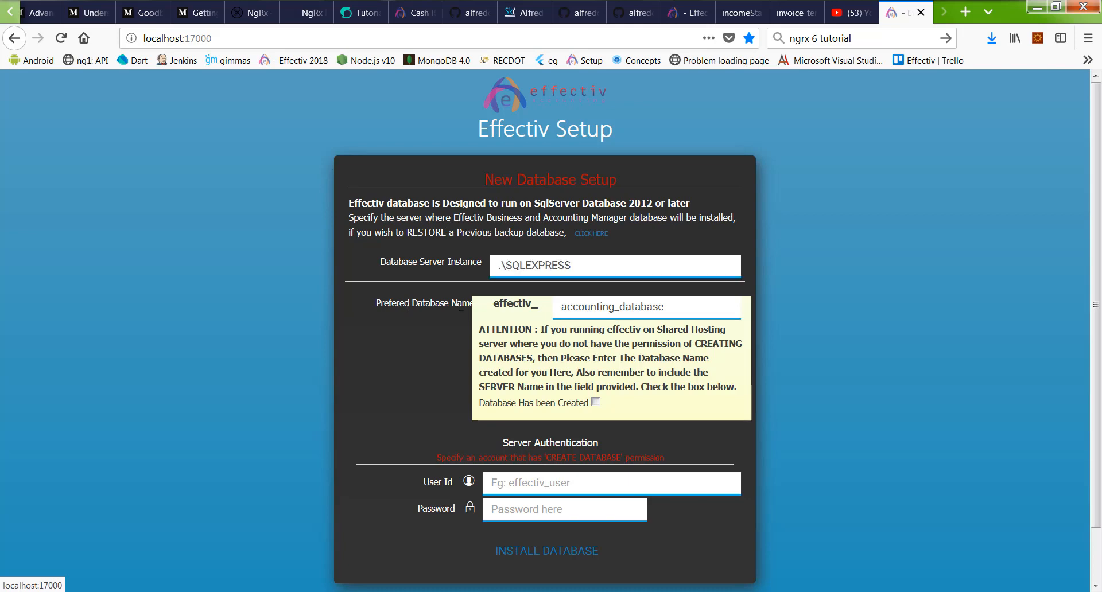
{"action": "double_click", "coordinate": [614, 315]}
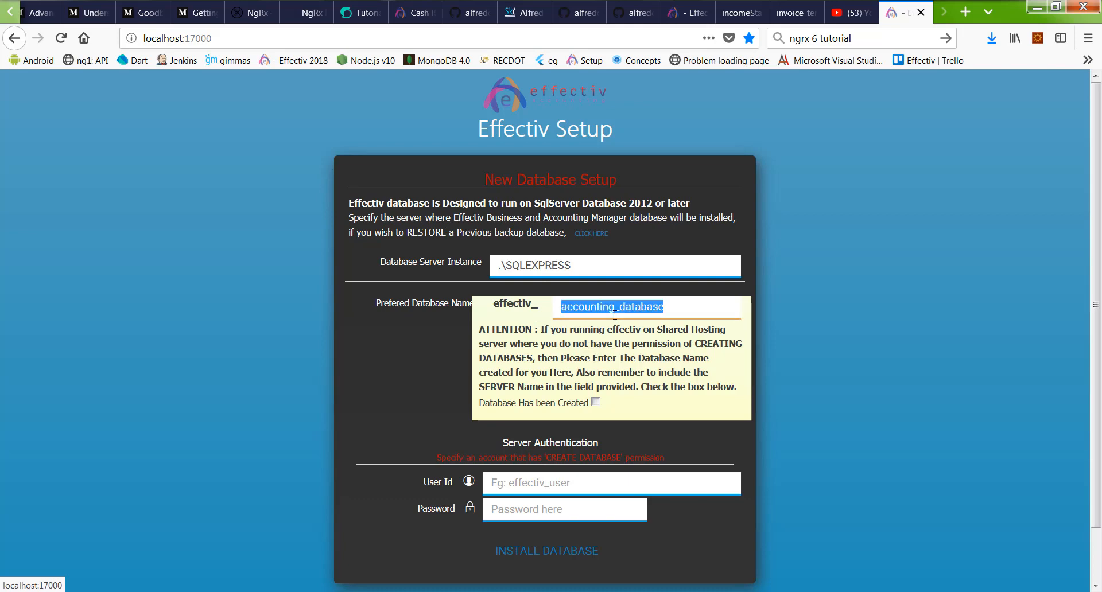
{"action": "double_click", "coordinate": [567, 306]}
Step: Change the database name from effectiv_accounting_database to effectiv_training_database
{"action": "left_click", "coordinate": [615, 308]}
{"action": "left_click_drag", "start_coordinate": [616, 307], "coordinate": [551, 314]}
{"action": "type", "text": "trainin"}
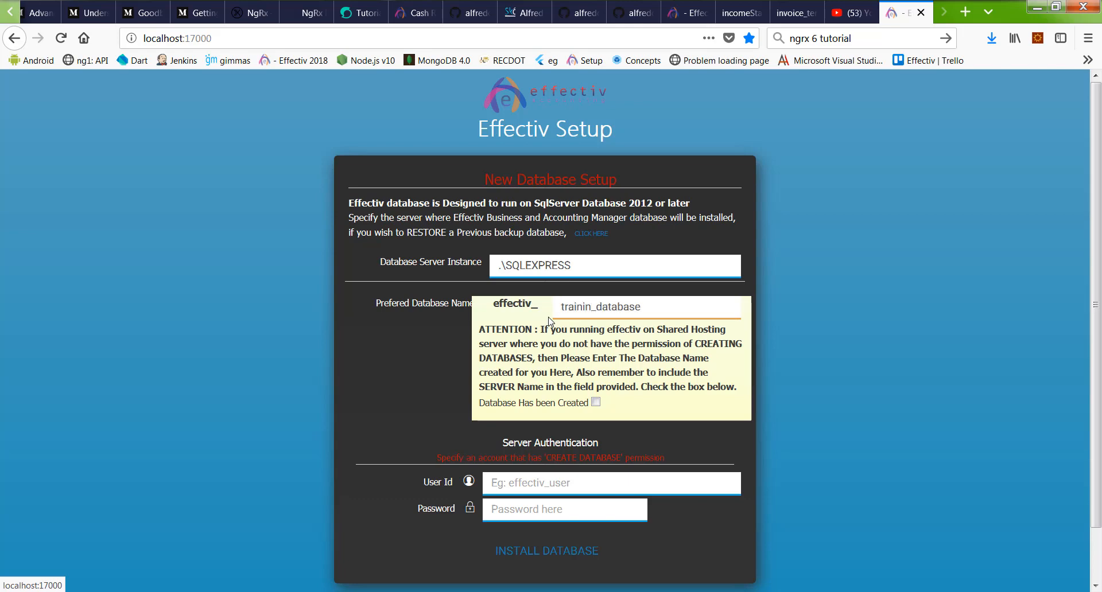
{"action": "type", "text": "g"}
{"action": "double_click", "coordinate": [570, 272]}
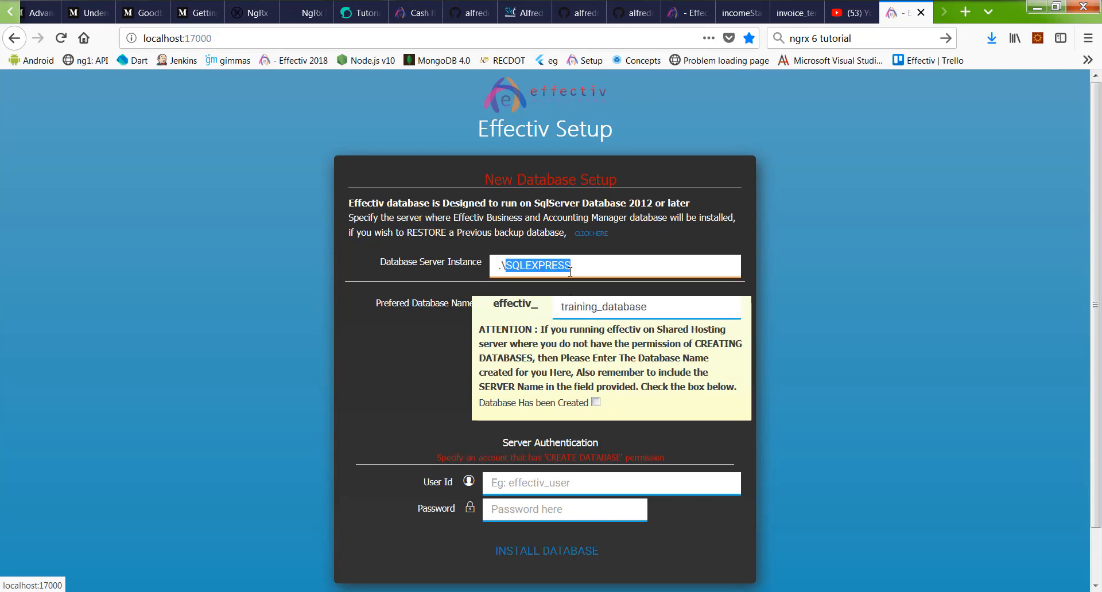
Step: Enter the SQL Server login user ID and password
{"action": "left_click", "coordinate": [554, 482]}
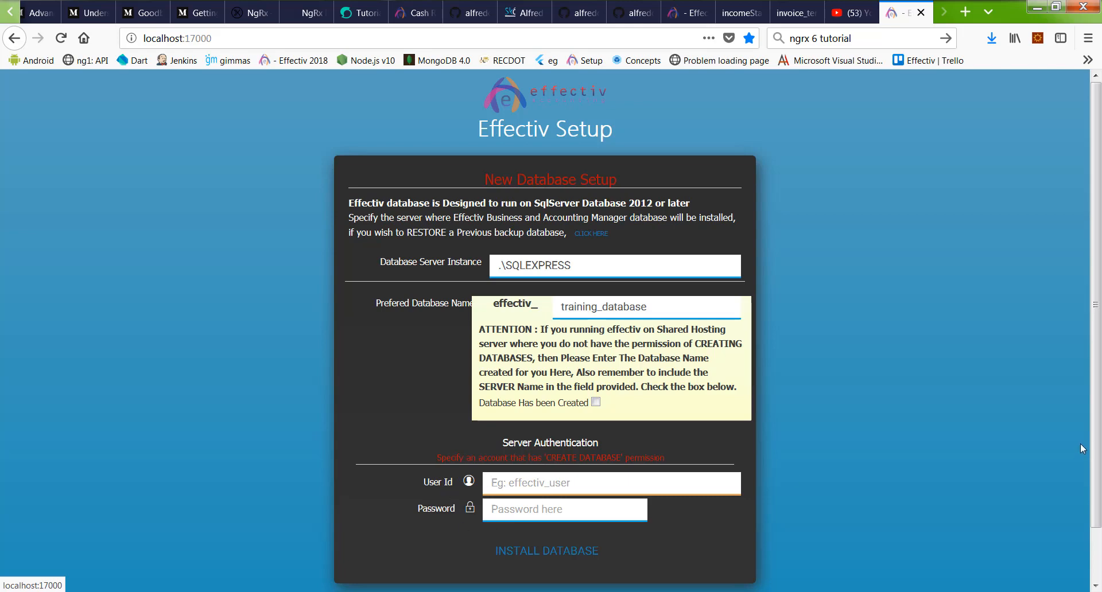
{"action": "type", "text": "asomservice"}
{"action": "left_click", "coordinate": [569, 519]}
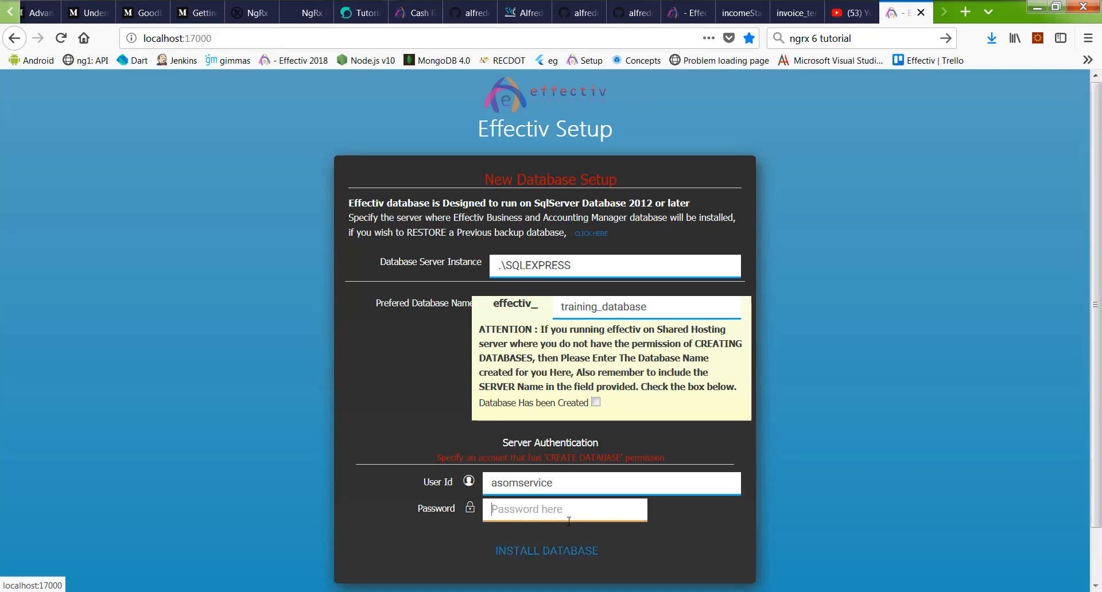
{"action": "type", "text": "*************************"}
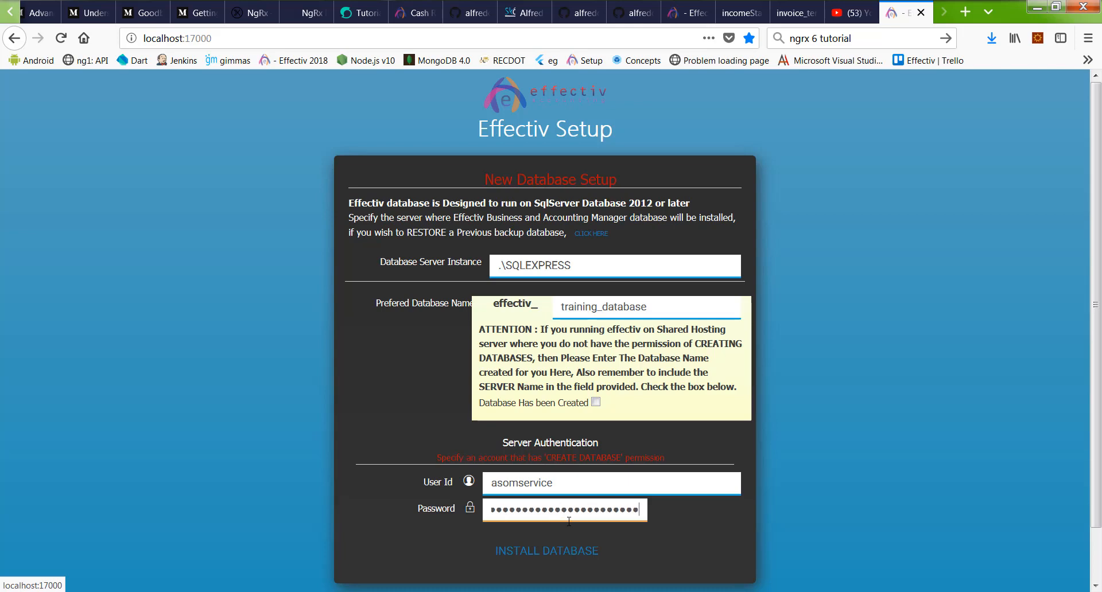
{"action": "key", "text": "BackSpace"}
{"action": "key", "text": "BackSpace"}
{"action": "key", "text": "BackSpace"}
{"action": "key", "text": "BackSpace"}
{"action": "key", "text": "BackSpace"}
{"action": "key", "text": "BackSpace"}
{"action": "key", "text": "BackSpace"}
{"action": "key", "text": "BackSpace"}
{"action": "key", "text": "BackSpace"}
{"action": "key", "text": "BackSpace"}
{"action": "key", "text": "BackSpace"}
{"action": "key", "text": "BackSpace"}
{"action": "key", "text": "BackSpace"}
{"action": "key", "text": "BackSpace"}
{"action": "key", "text": "BackSpace"}
{"action": "key", "text": "BackSpace"}
{"action": "key", "text": "BackSpace"}
{"action": "key", "text": "BackSpace"}
{"action": "key", "text": "BackSpace"}
{"action": "key", "text": "BackSpace"}
{"action": "type", "text": "************"}
{"action": "key", "text": "BackSpace"}
{"action": "type", "text": "*"}
Step: Install effectiv_training_database as a new database on .\SQLEXPRESS, saving the browser login and confirming
{"action": "left_click", "coordinate": [595, 403]}
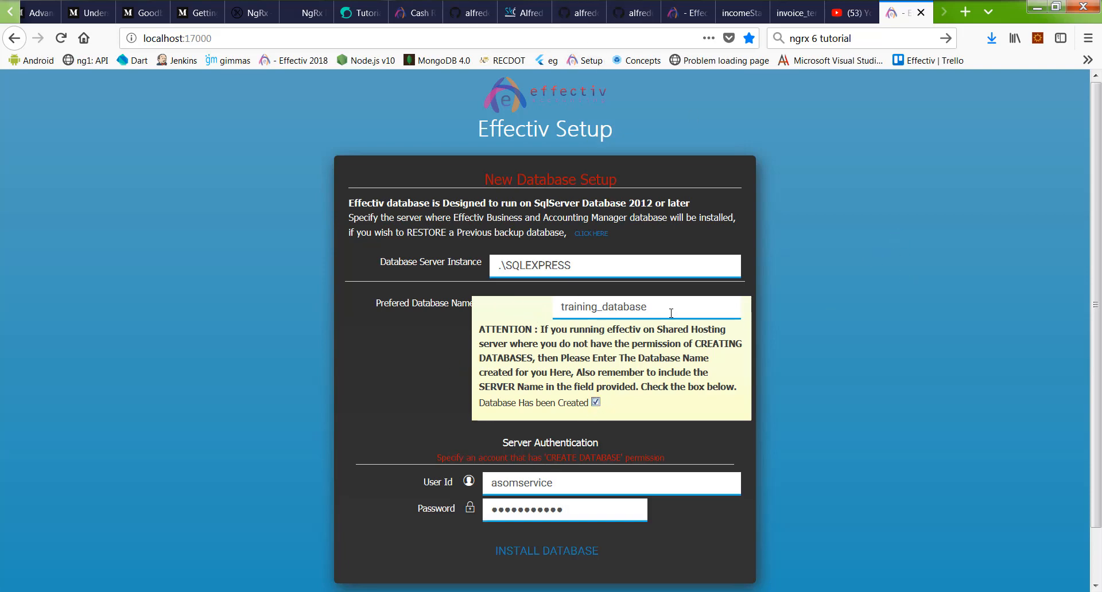
{"action": "left_click_drag", "start_coordinate": [671, 313], "coordinate": [553, 308]}
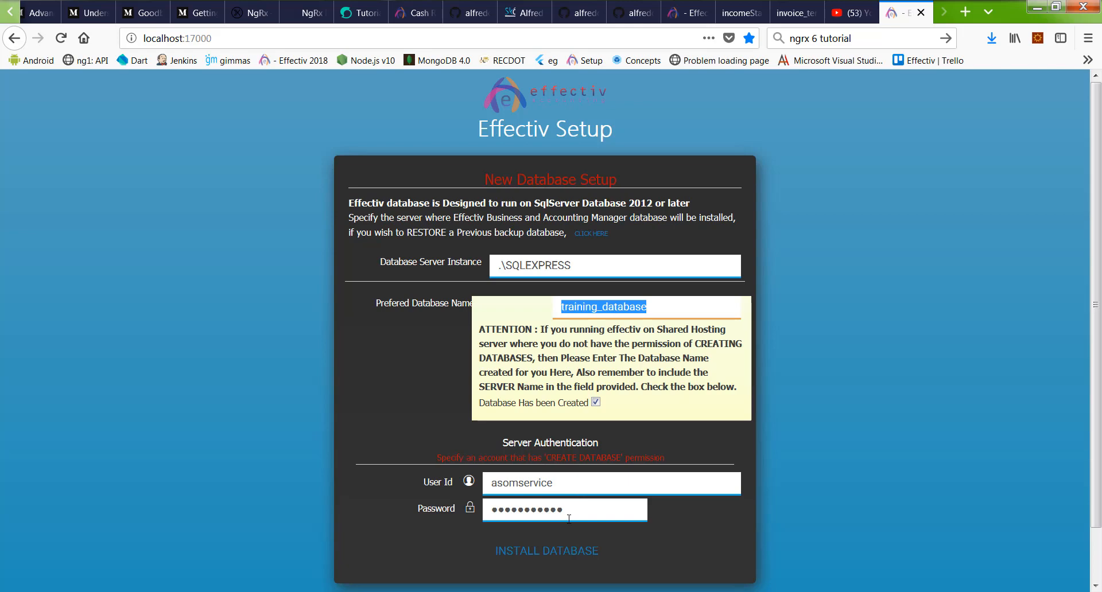
{"action": "left_click", "coordinate": [596, 401]}
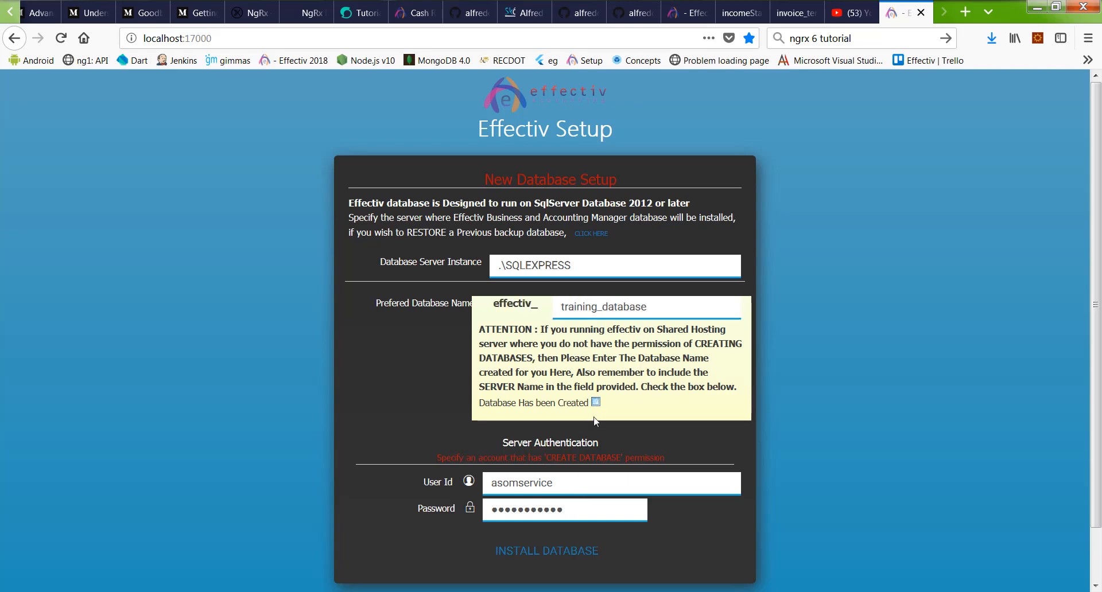
{"action": "scroll", "coordinate": [685, 399], "scroll_direction": "down", "scroll_amount": 2}
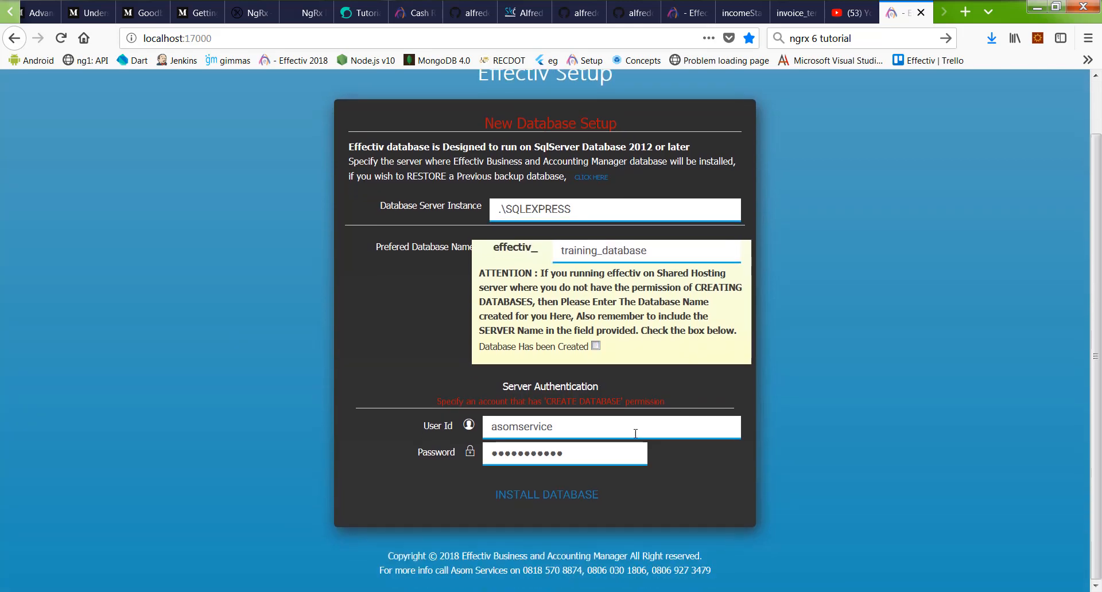
{"action": "left_click", "coordinate": [550, 497]}
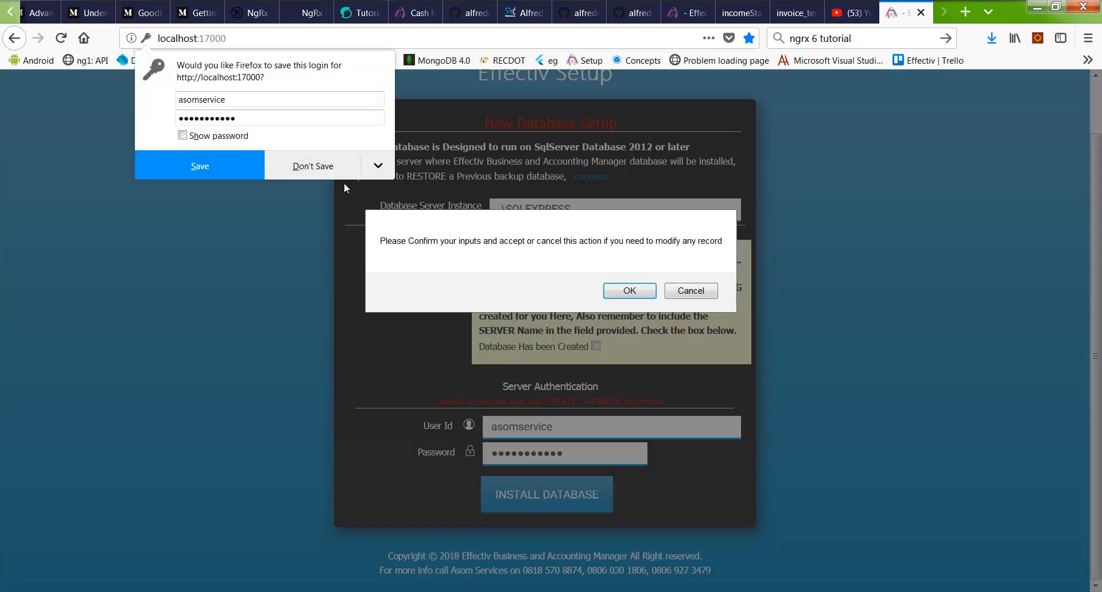
{"action": "left_click", "coordinate": [634, 293]}
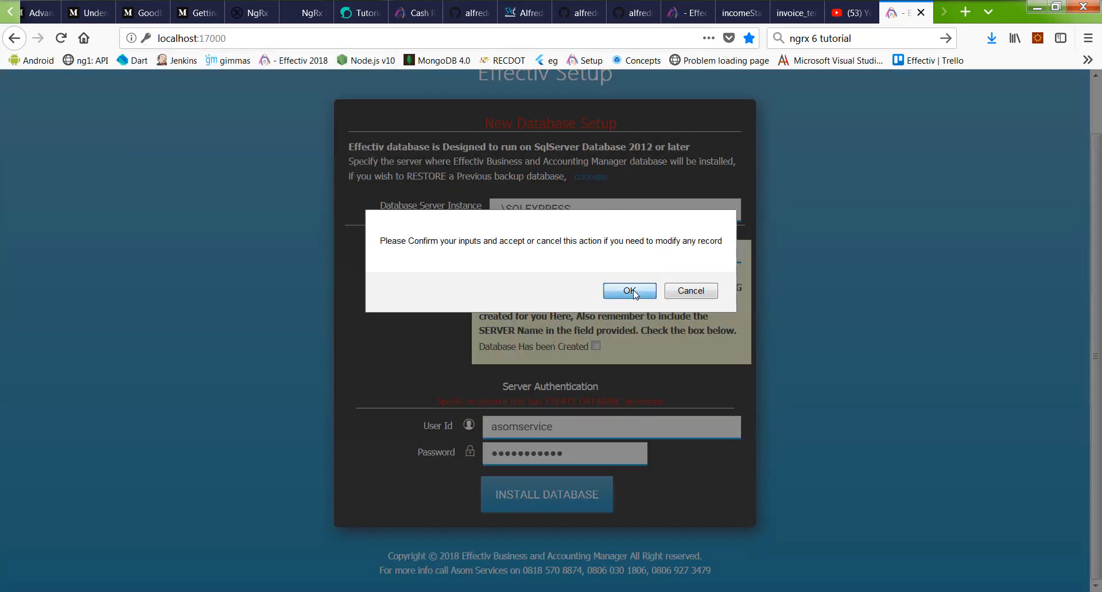
{"action": "left_click", "coordinate": [631, 291]}
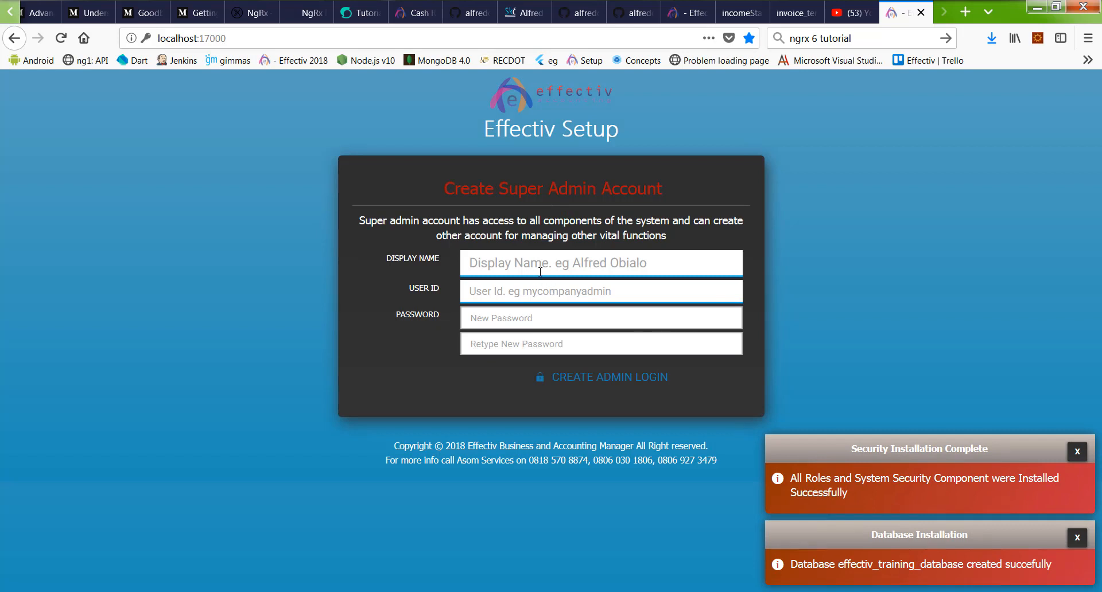
Step: Create the super admin login with the admin's display name, user ID and password, saving it in Firefox
{"action": "left_click", "coordinate": [537, 272]}
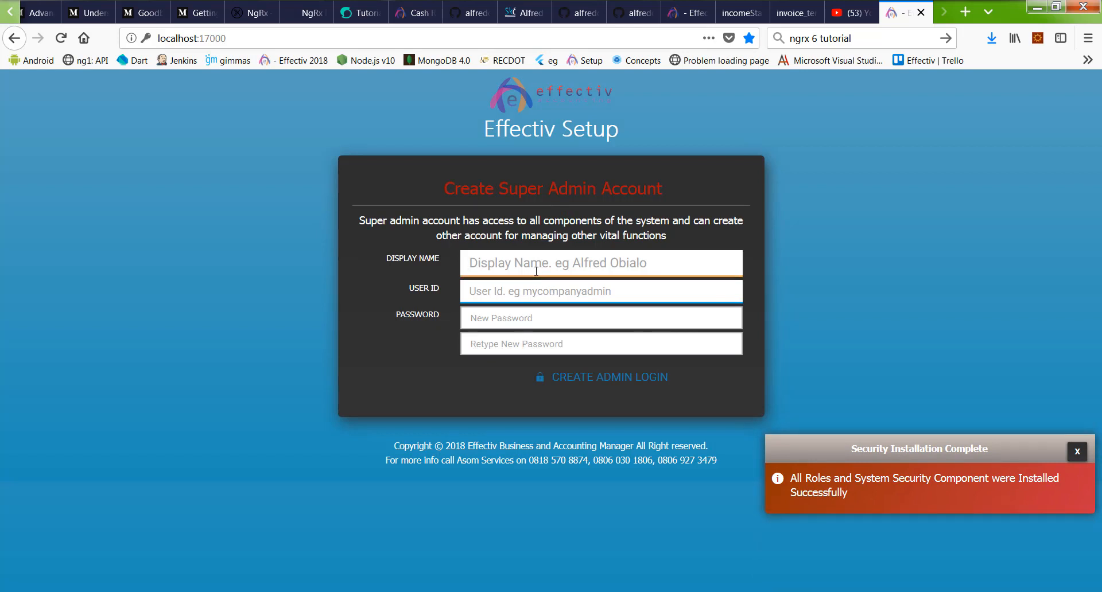
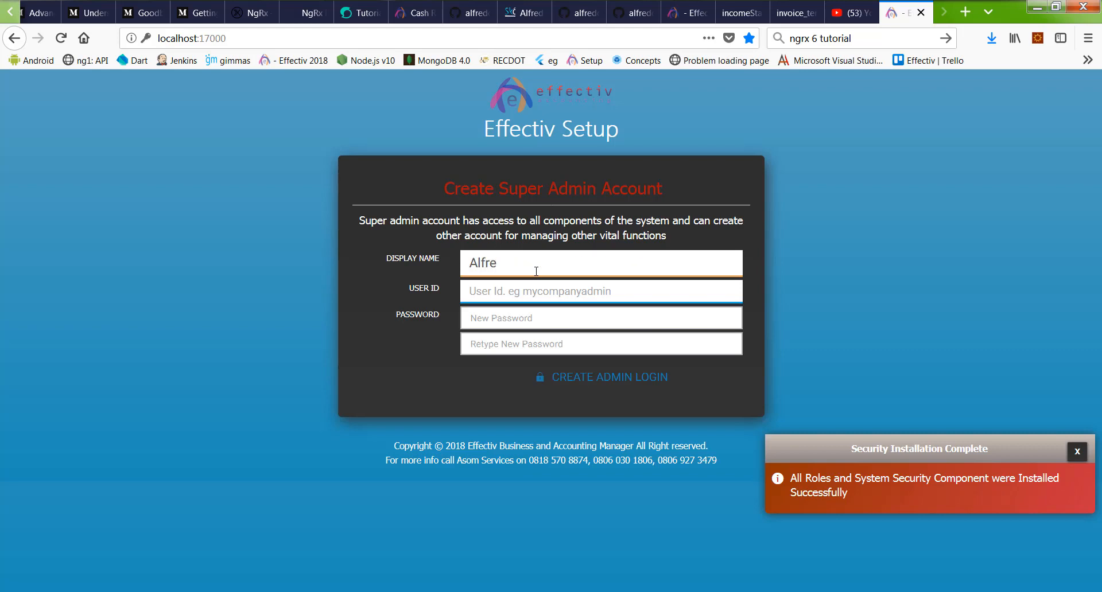
{"action": "key", "text": "Tab"}
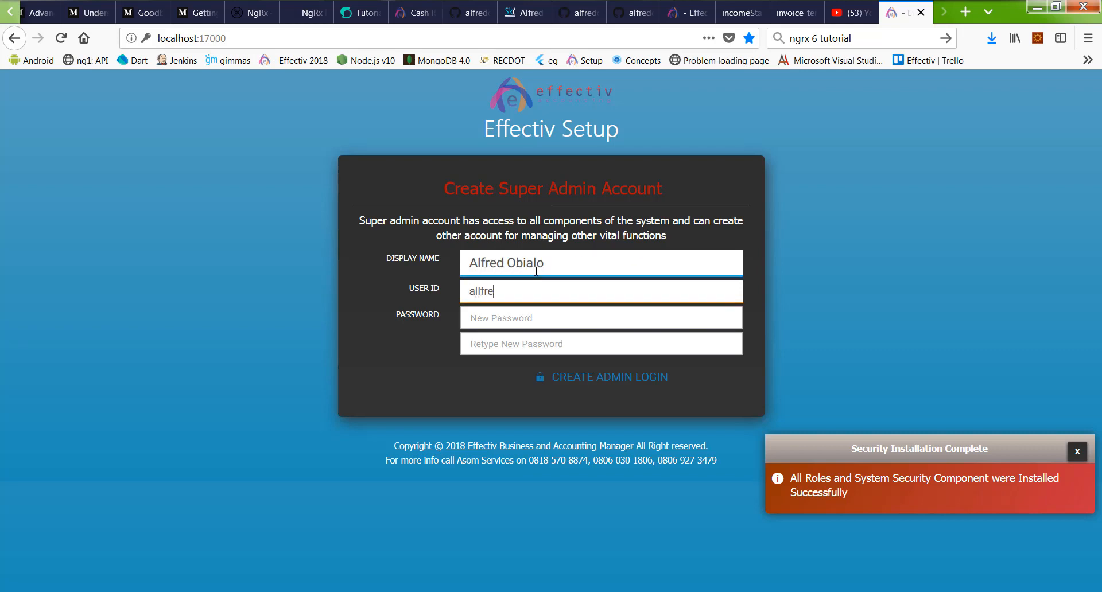
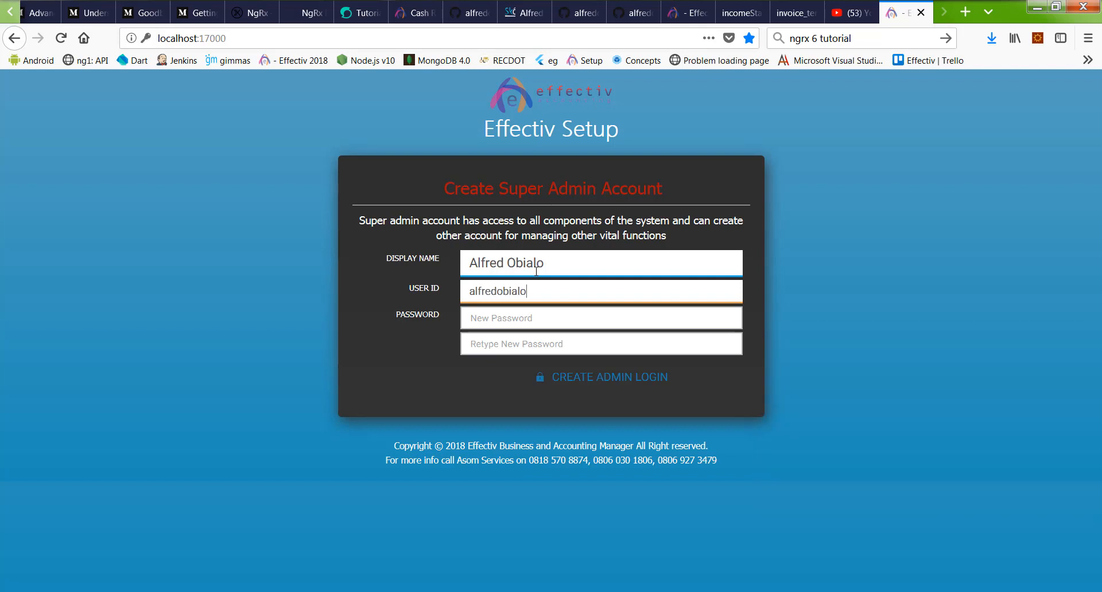
{"action": "key", "text": "Tab"}
{"action": "type", "text": "••"}
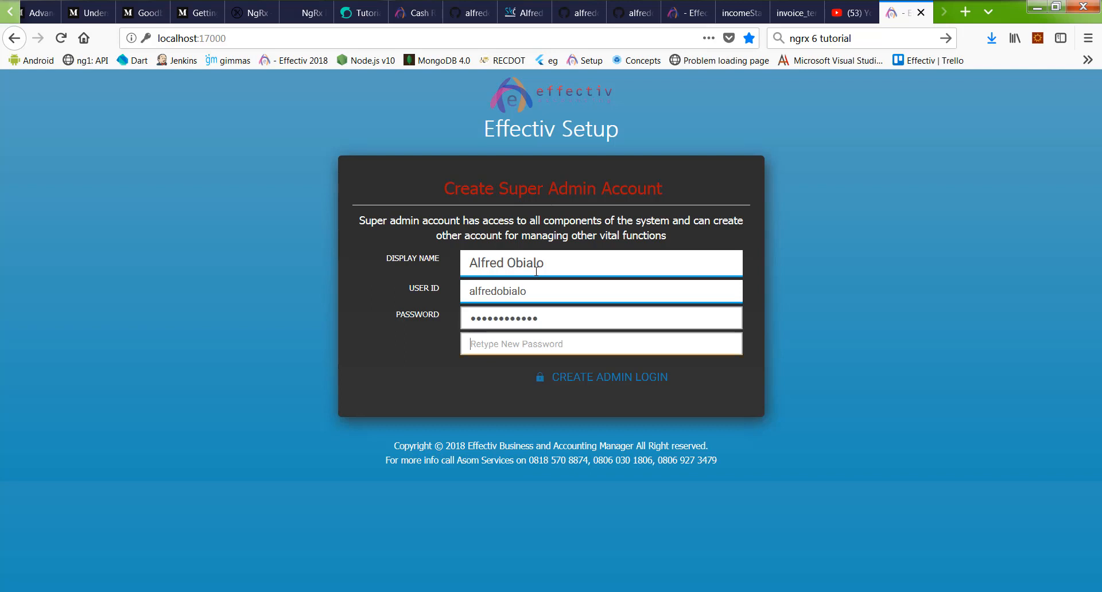
{"action": "key", "text": "Tab"}
{"action": "type", "text": "••••"}
{"action": "left_click", "coordinate": [654, 376]}
{"action": "left_click", "coordinate": [218, 175]}
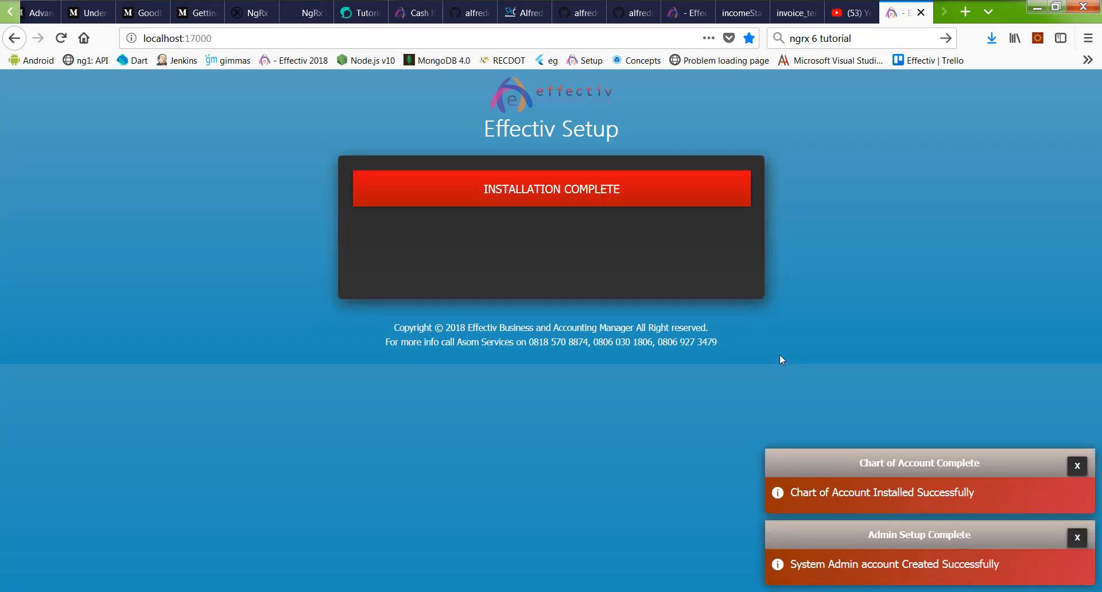
Step: Finish installation, go to Settings > Attach a License, and open the license file chooser
{"action": "left_click", "coordinate": [615, 195]}
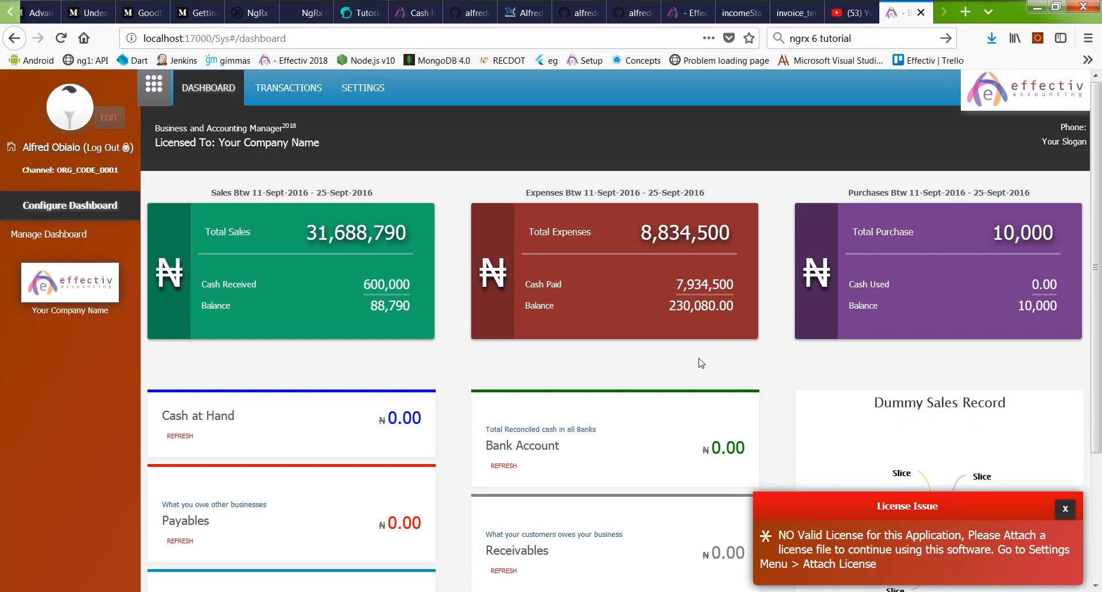
{"action": "left_click", "coordinate": [368, 94]}
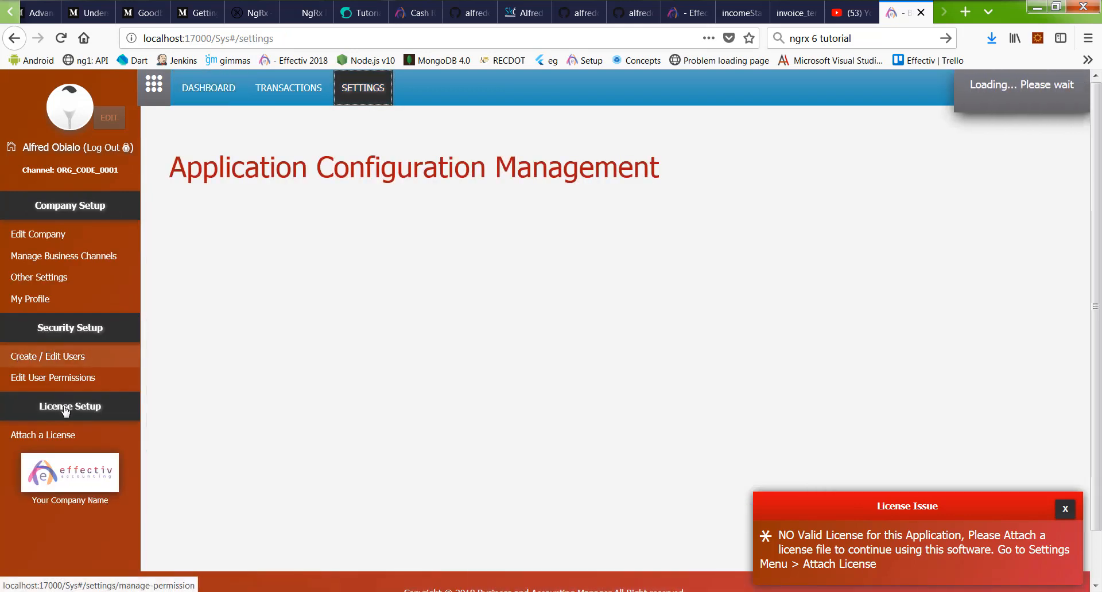
{"action": "left_click", "coordinate": [69, 442]}
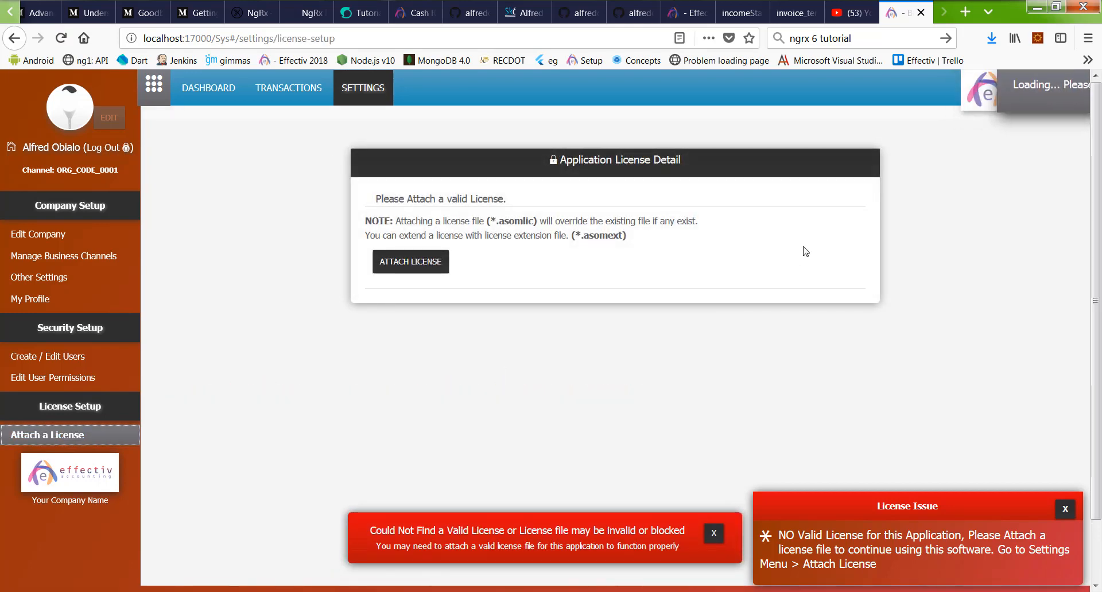
{"action": "left_click", "coordinate": [414, 265]}
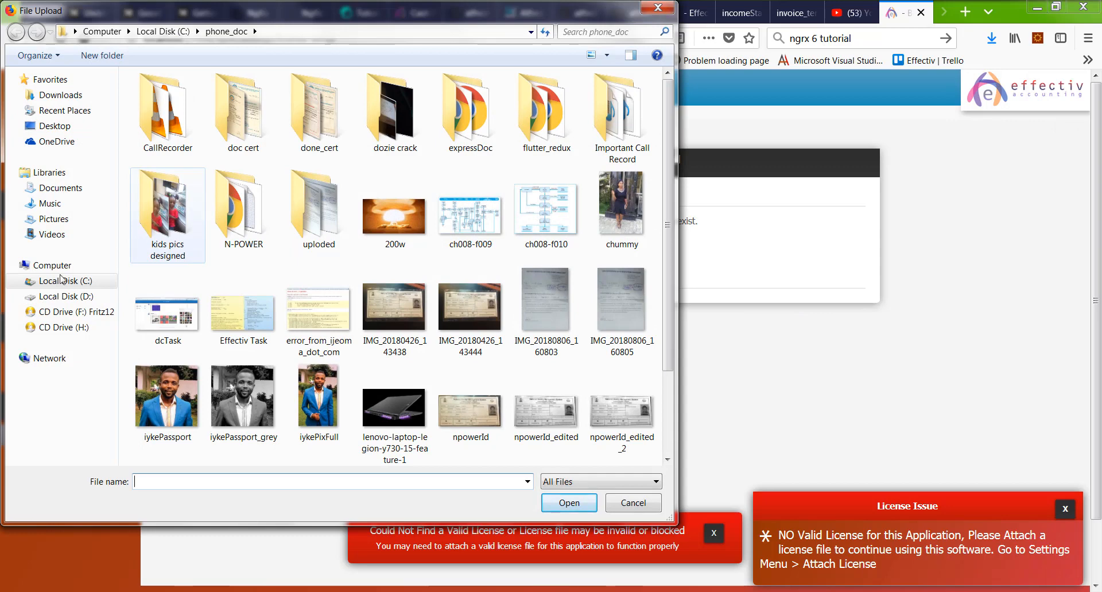
Step: Browse to C:\asom_license_files\2018\effectiv and select the Gopek_Super enterprise license file
{"action": "left_click", "coordinate": [69, 281]}
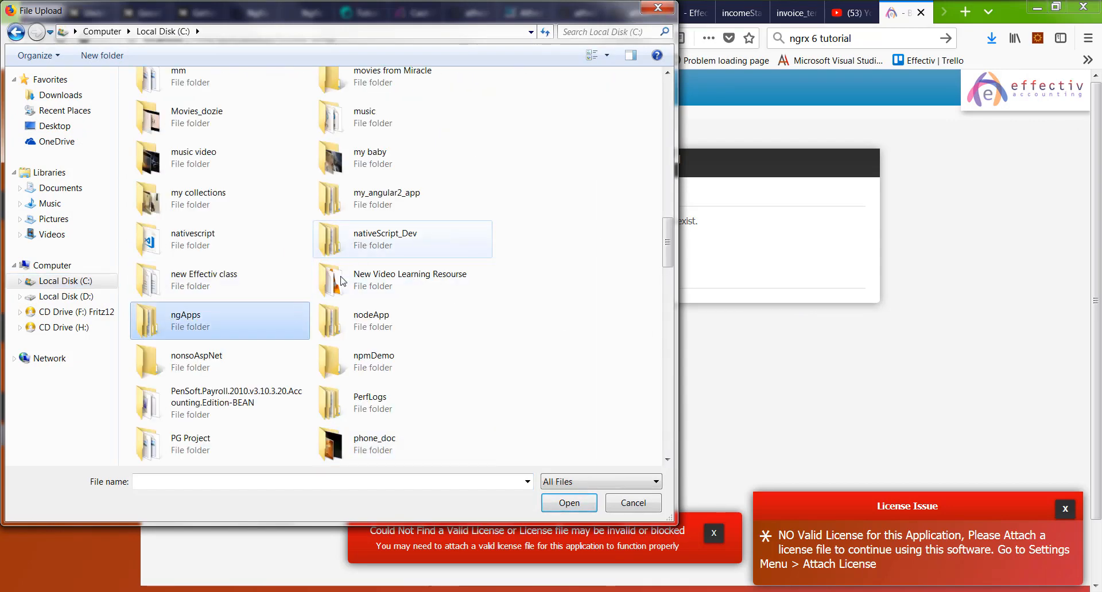
{"action": "scroll", "coordinate": [290, 321], "scroll_direction": "down", "scroll_amount": 3}
{"action": "scroll", "coordinate": [305, 270], "scroll_direction": "up", "scroll_amount": 7}
{"action": "scroll", "coordinate": [310, 237], "scroll_direction": "up", "scroll_amount": 10}
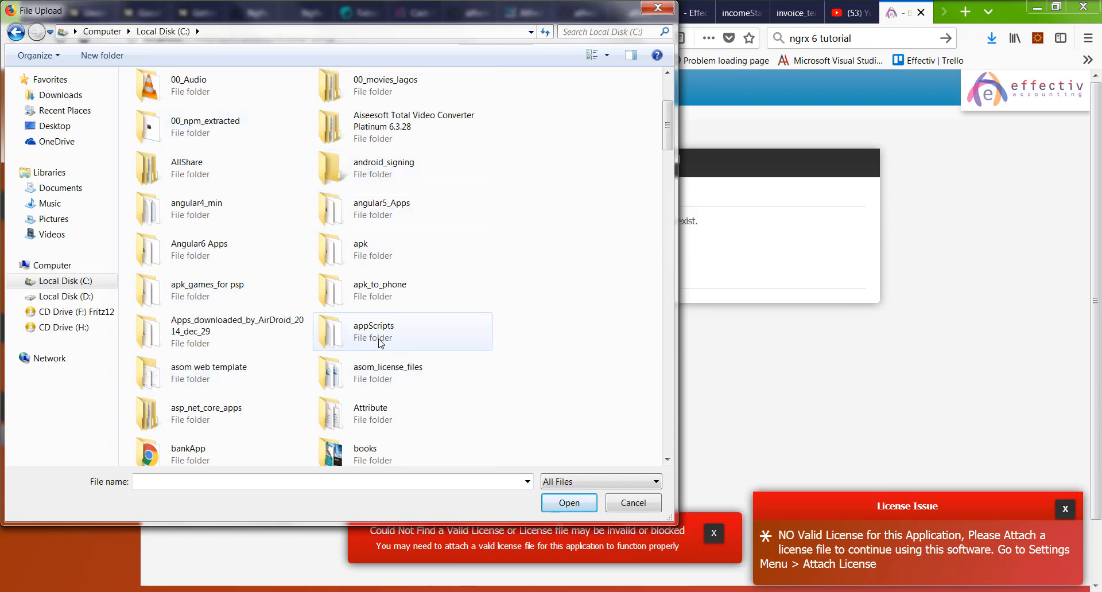
{"action": "double_click", "coordinate": [406, 378]}
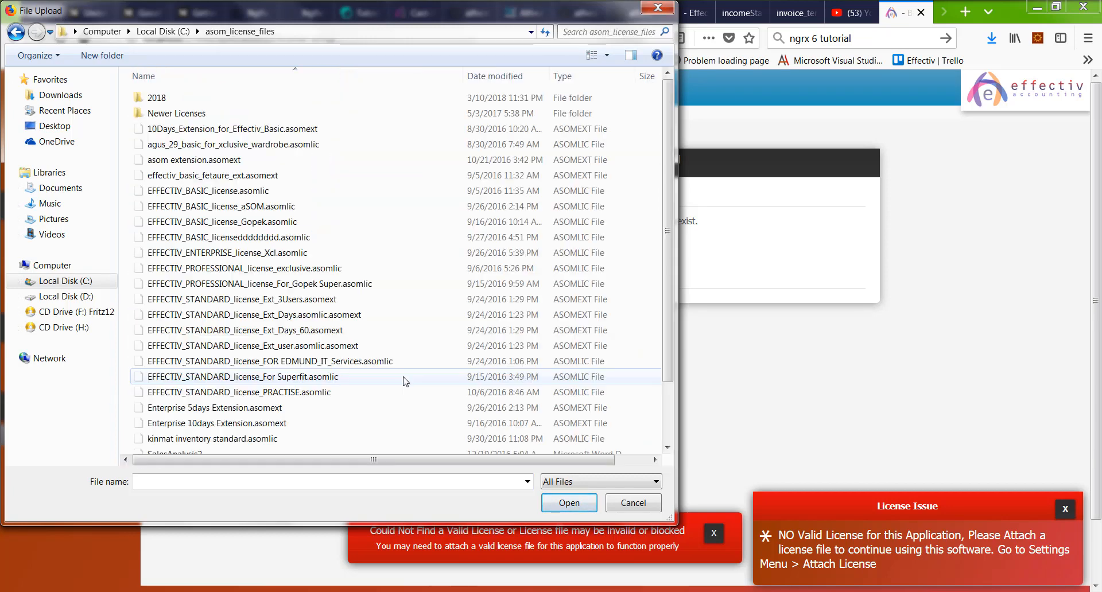
{"action": "double_click", "coordinate": [199, 99]}
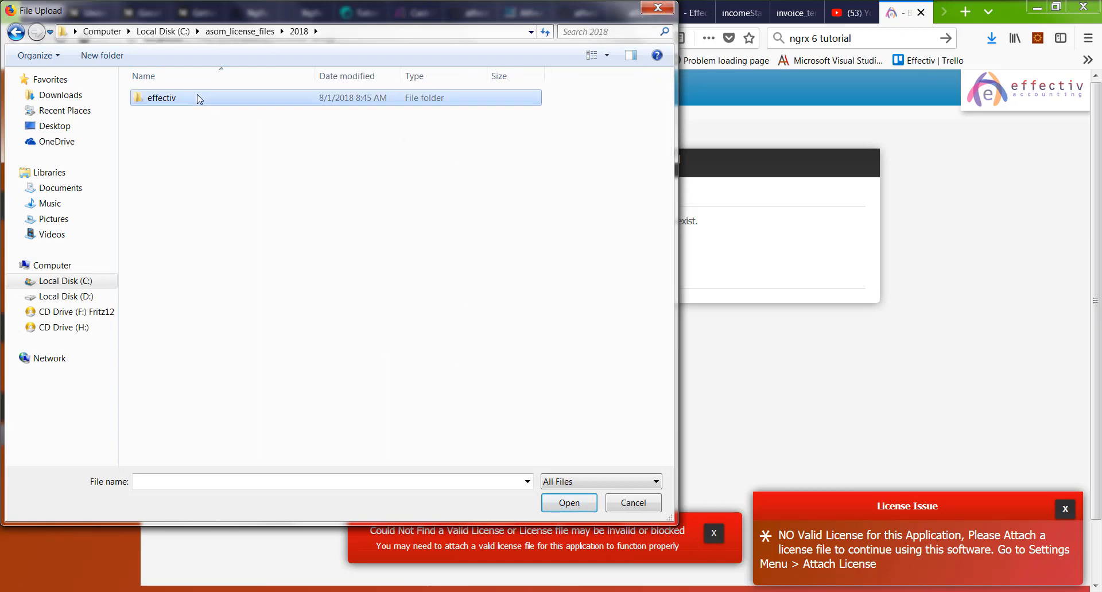
{"action": "double_click", "coordinate": [200, 98]}
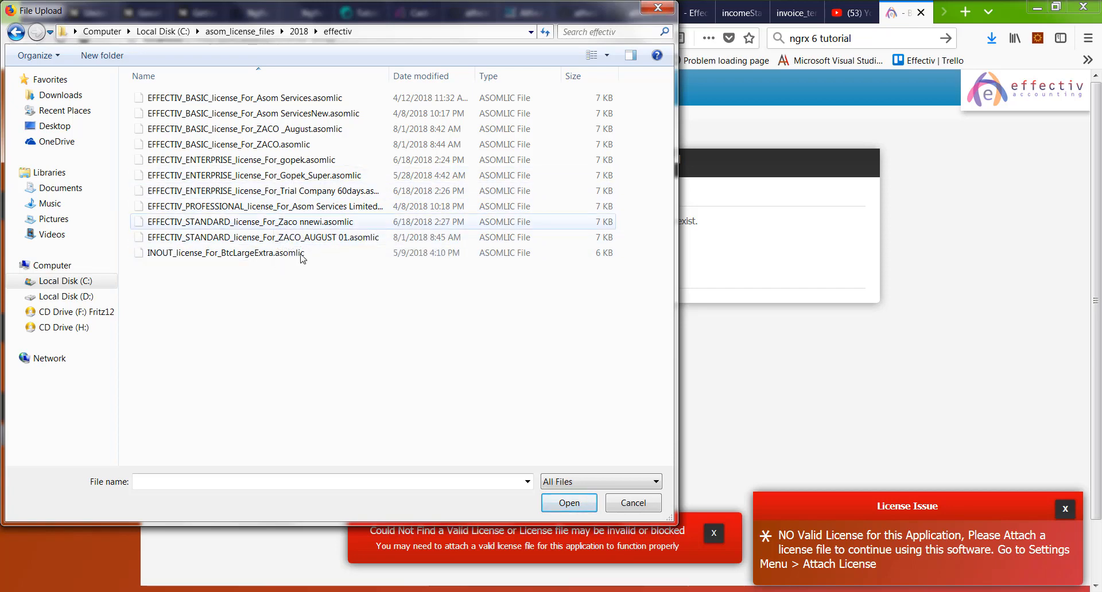
{"action": "left_click", "coordinate": [264, 177]}
Step: Upload the Gopek Super enterprise license, see it fail to activate with an expiry error, and pick another file
{"action": "left_click", "coordinate": [569, 503]}
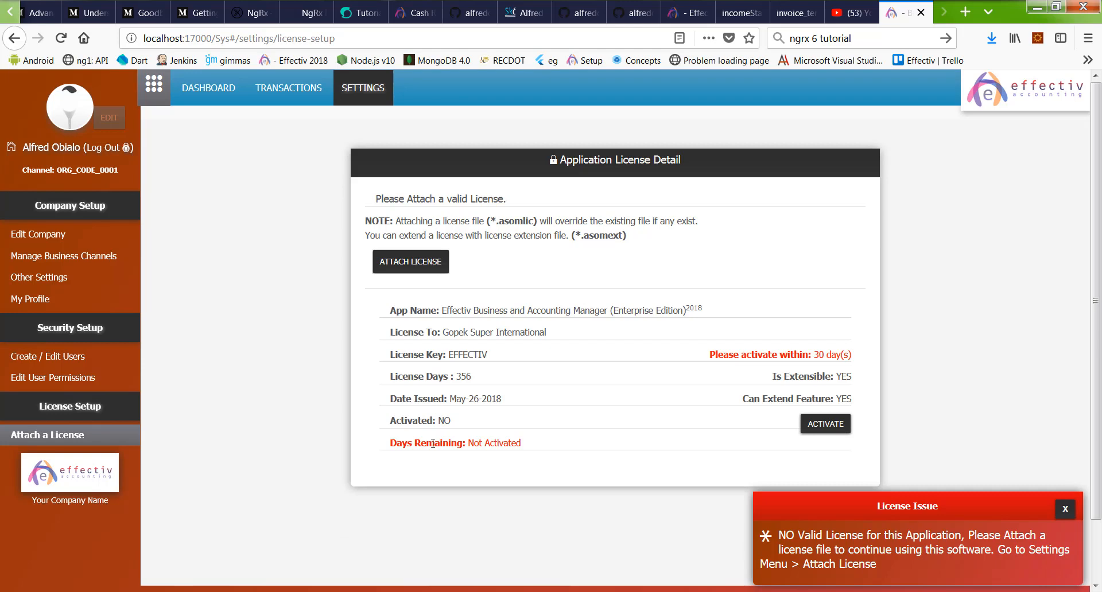
{"action": "left_click_drag", "start_coordinate": [452, 398], "coordinate": [509, 399]}
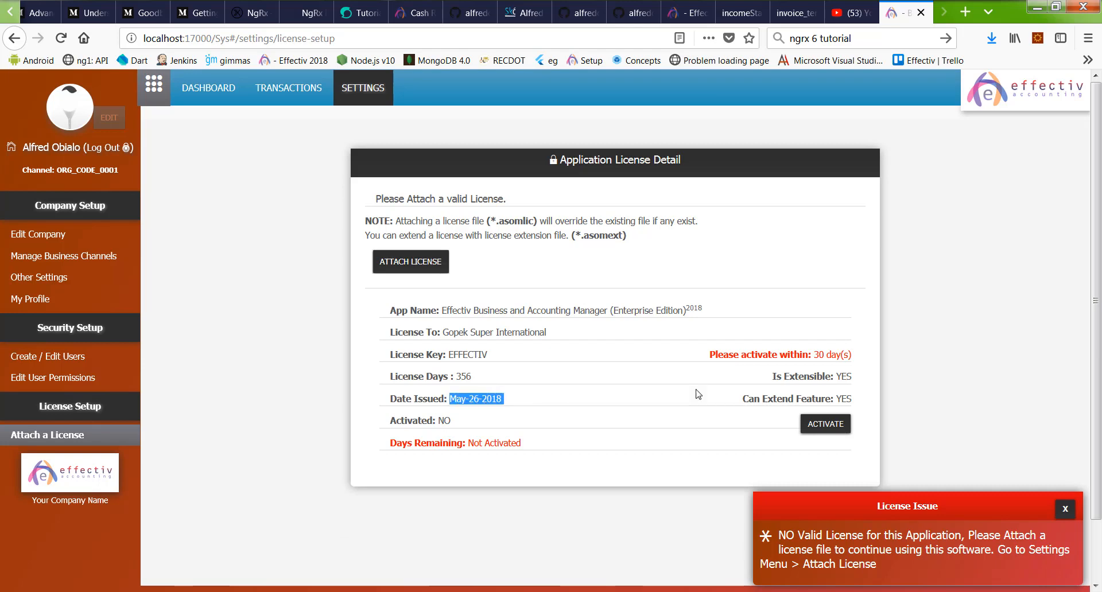
{"action": "left_click", "coordinate": [825, 424]}
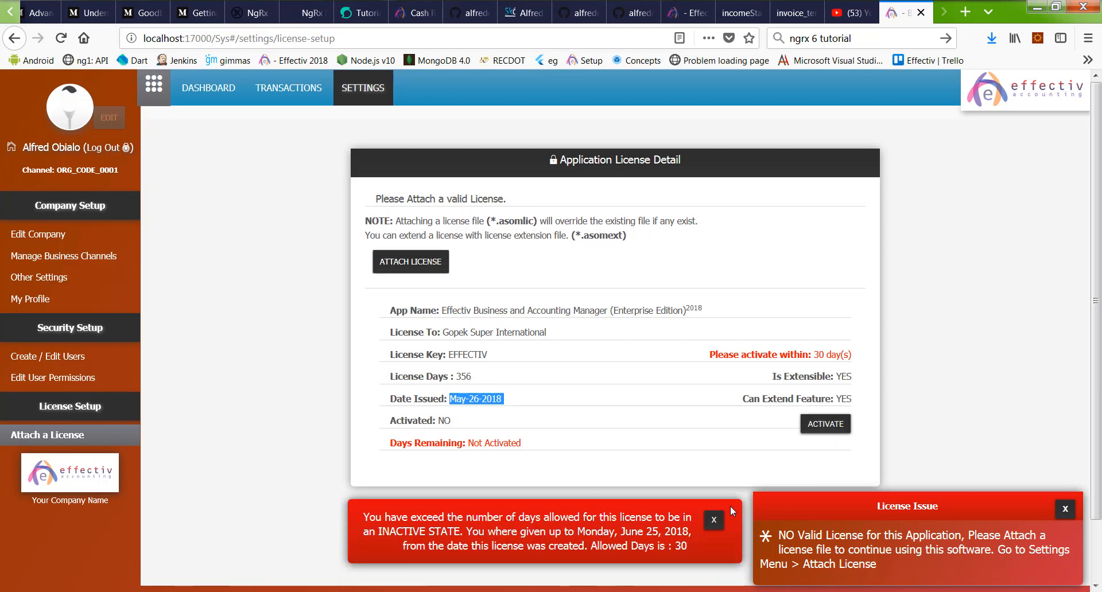
{"action": "left_click", "coordinate": [412, 260]}
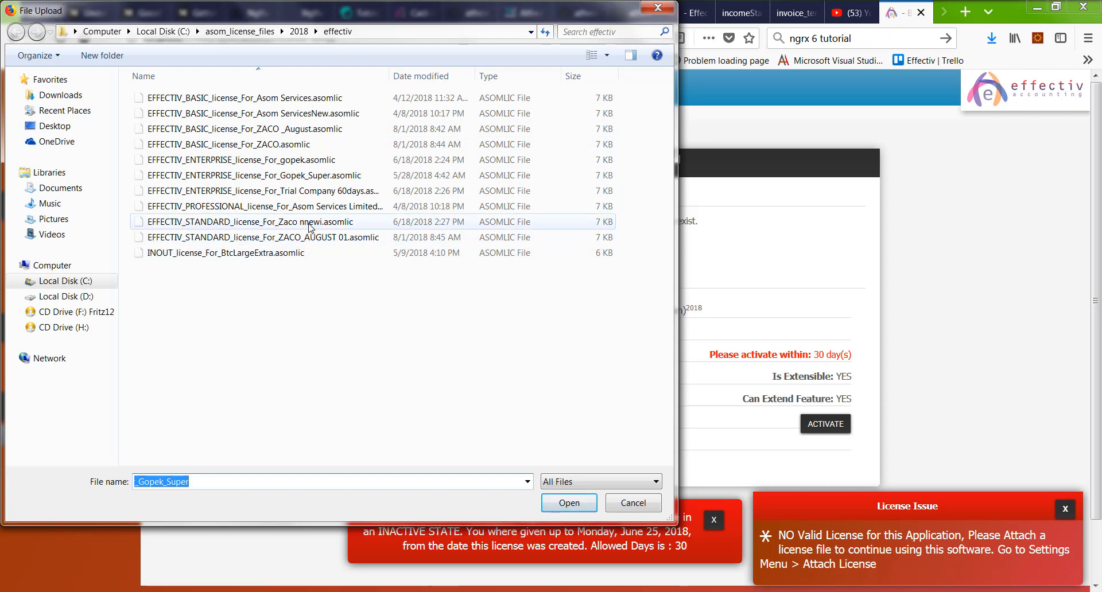
Step: Attach the EFFECTIV_STANDARD ZACO_AUGUST 01 license with 382 days remaining, and reload the page
{"action": "double_click", "coordinate": [321, 238]}
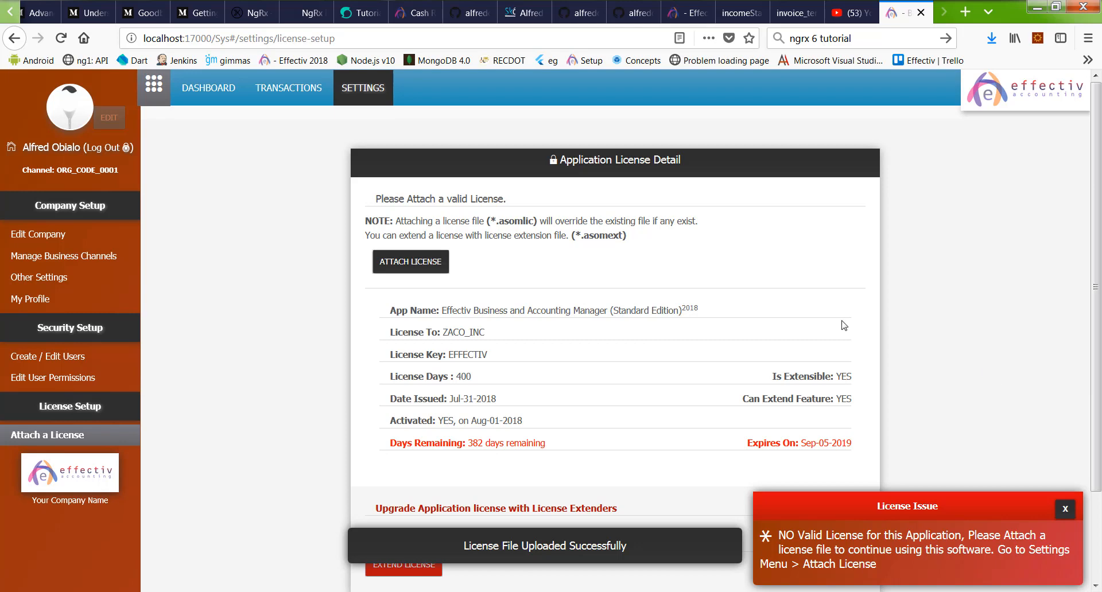
{"action": "scroll", "coordinate": [844, 325], "scroll_direction": "down", "scroll_amount": 3}
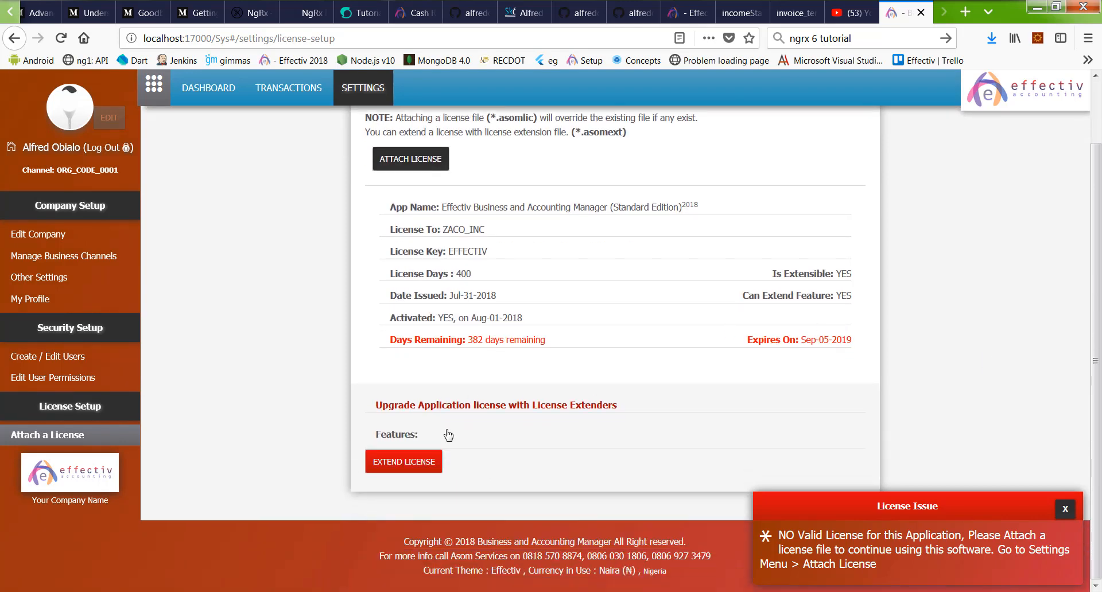
{"action": "scroll", "coordinate": [618, 275], "scroll_direction": "up", "scroll_amount": 3}
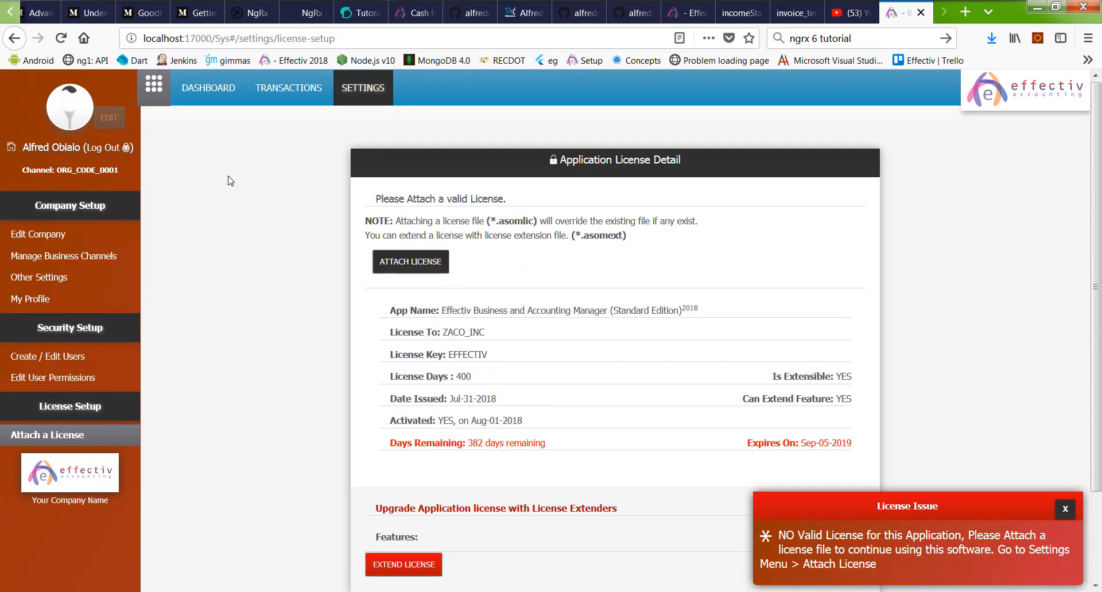
{"action": "left_click", "coordinate": [60, 38]}
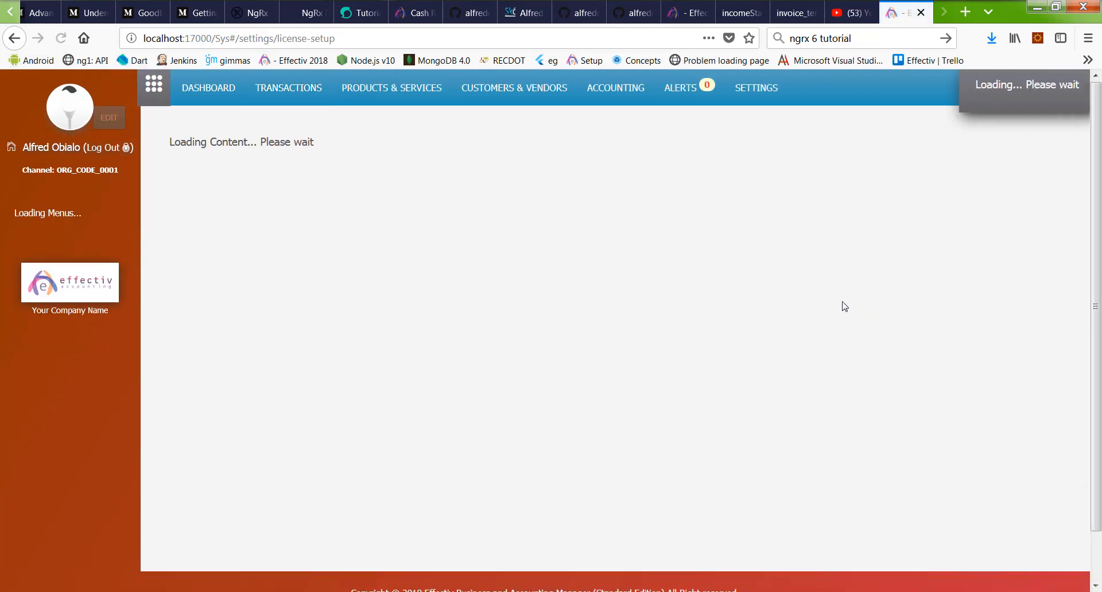
Step: Open the Themes Settings under the other application settings
{"action": "scroll", "coordinate": [684, 331], "scroll_direction": "down", "scroll_amount": 3}
{"action": "scroll", "coordinate": [684, 332], "scroll_direction": "up", "scroll_amount": 3}
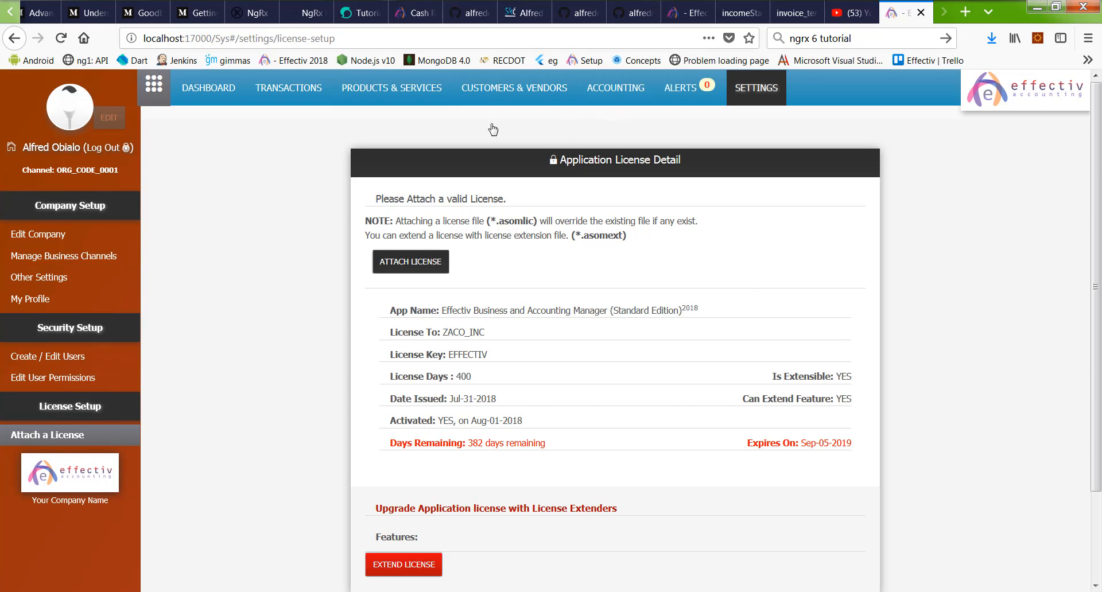
{"action": "left_click", "coordinate": [50, 286]}
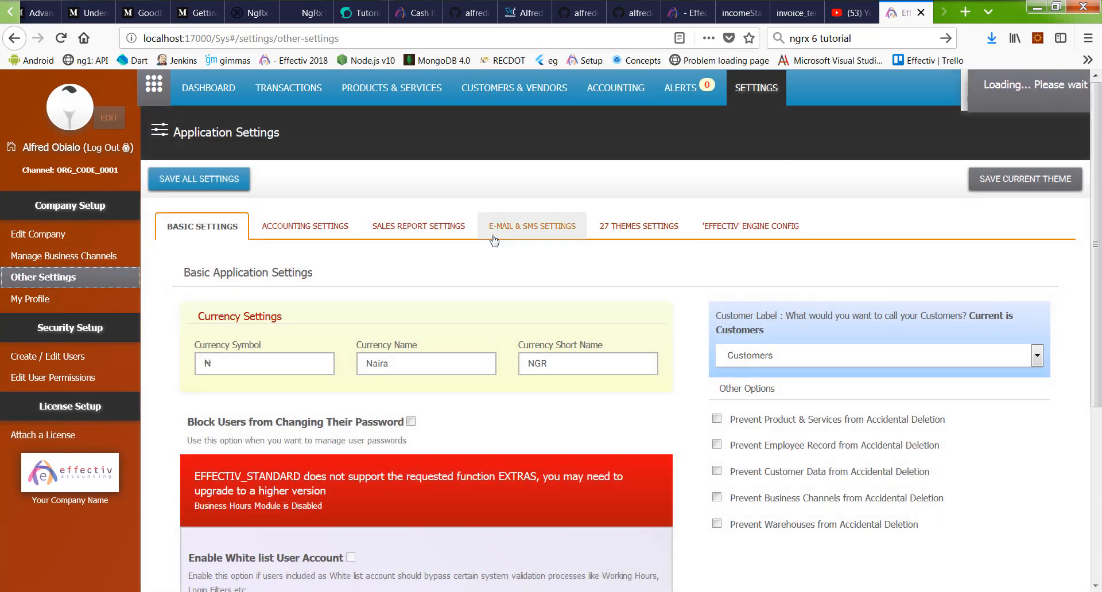
{"action": "left_click", "coordinate": [640, 226]}
Step: Preview the Duzzy, Facebook, DayLight, Coder, ASOM and Halo themes
{"action": "scroll", "coordinate": [686, 329], "scroll_direction": "down", "scroll_amount": 20}
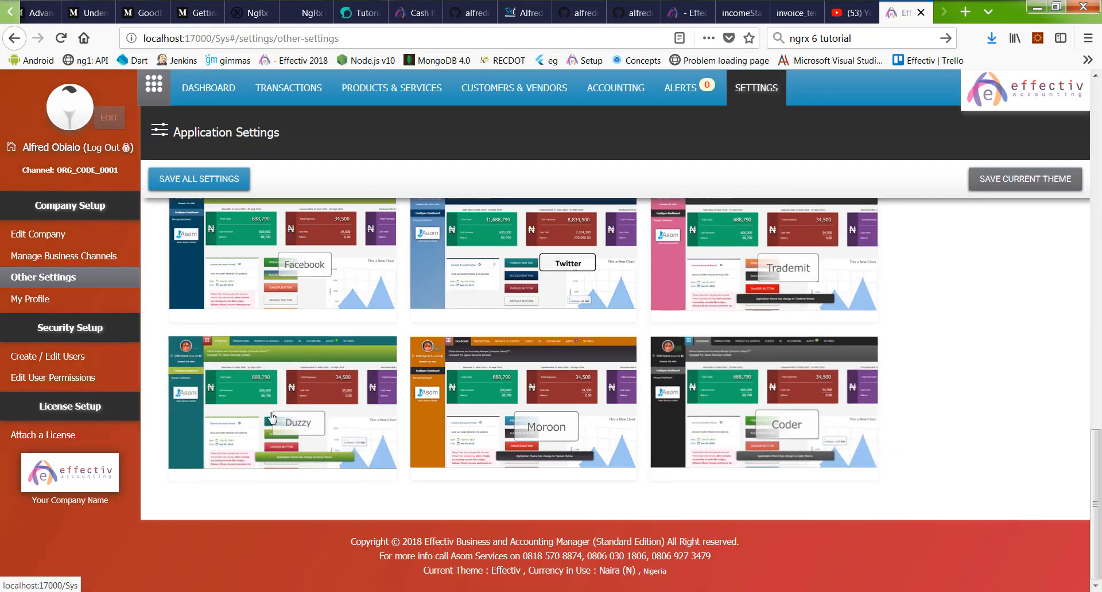
{"action": "left_click", "coordinate": [272, 418]}
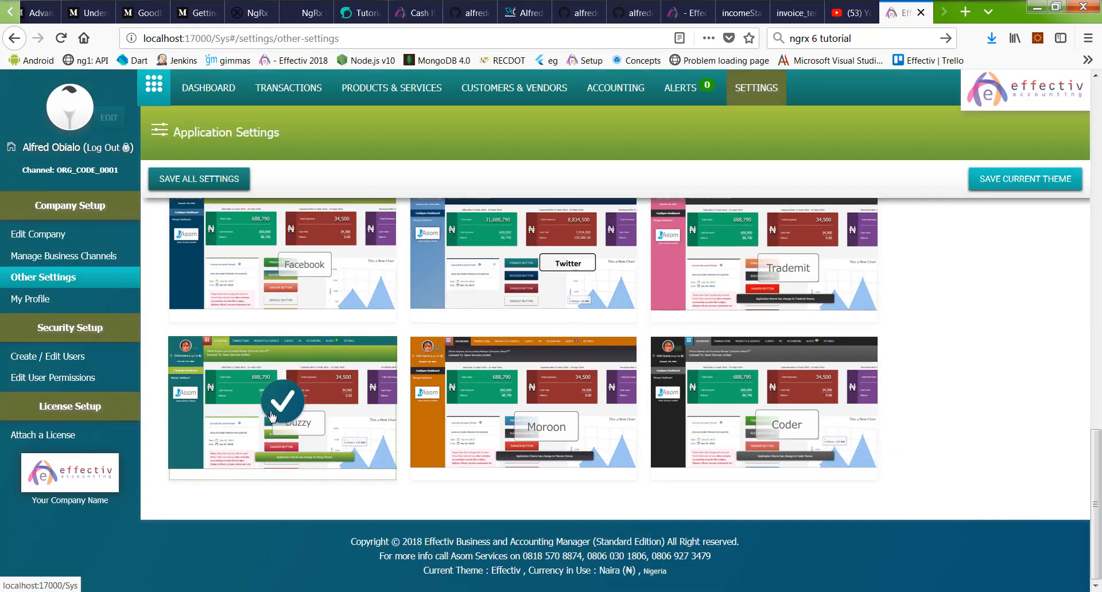
{"action": "left_click", "coordinate": [283, 259]}
{"action": "scroll", "coordinate": [602, 308], "scroll_direction": "up", "scroll_amount": 7}
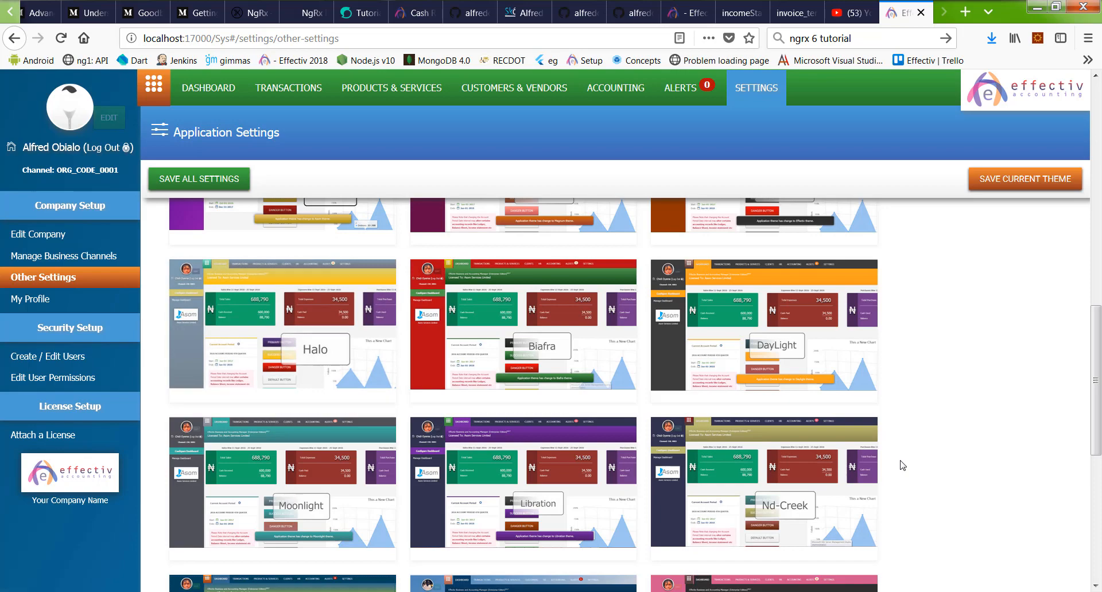
{"action": "left_click", "coordinate": [782, 323]}
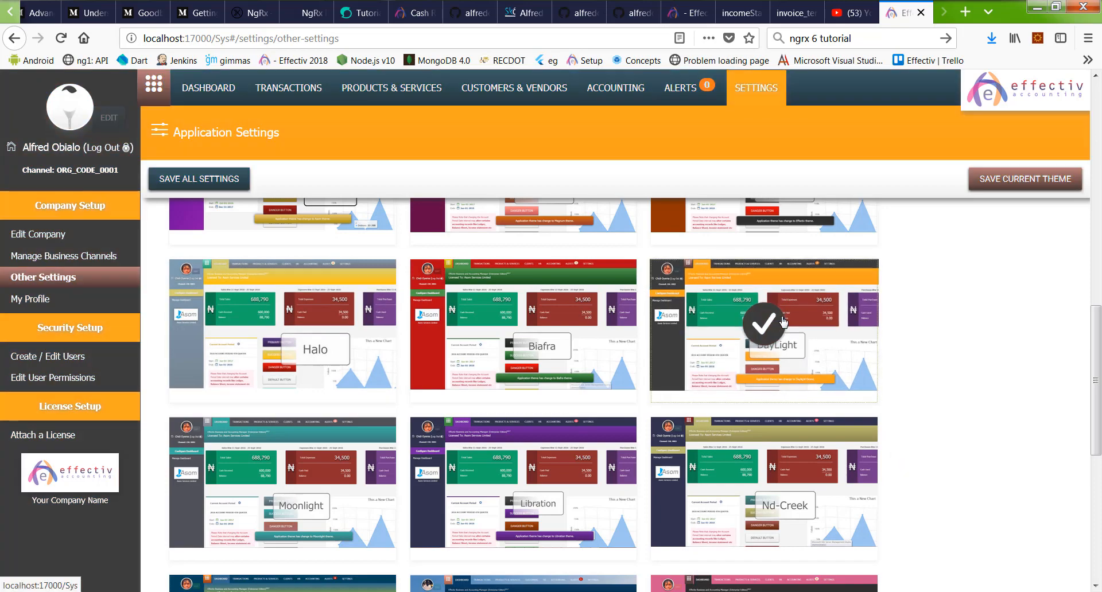
{"action": "scroll", "coordinate": [781, 344], "scroll_direction": "down", "scroll_amount": 7}
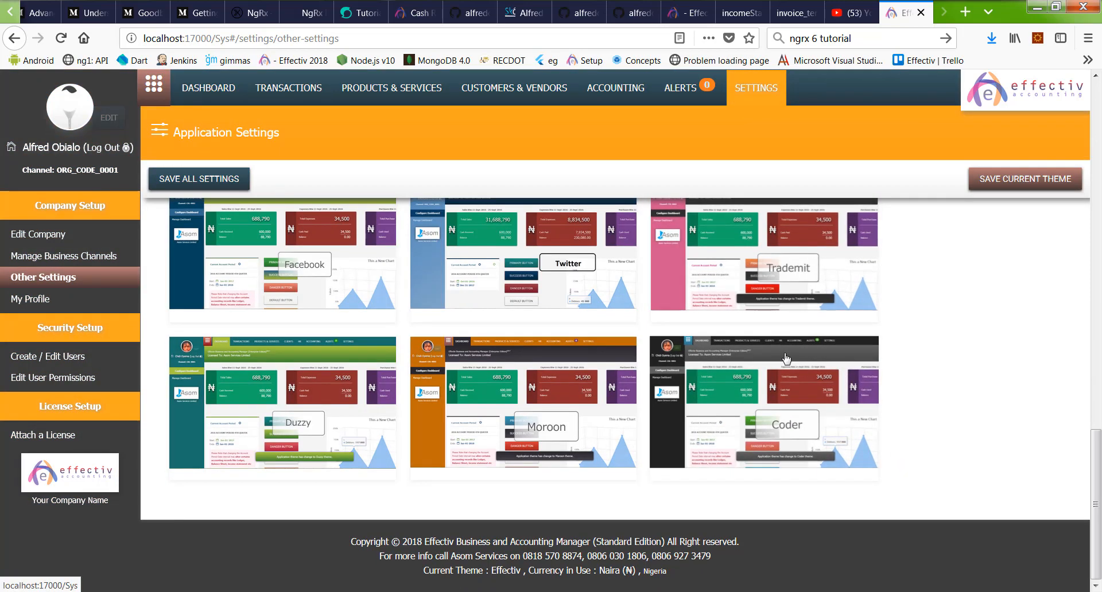
{"action": "left_click", "coordinate": [786, 362]}
{"action": "scroll", "coordinate": [786, 362], "scroll_direction": "up", "scroll_amount": 10}
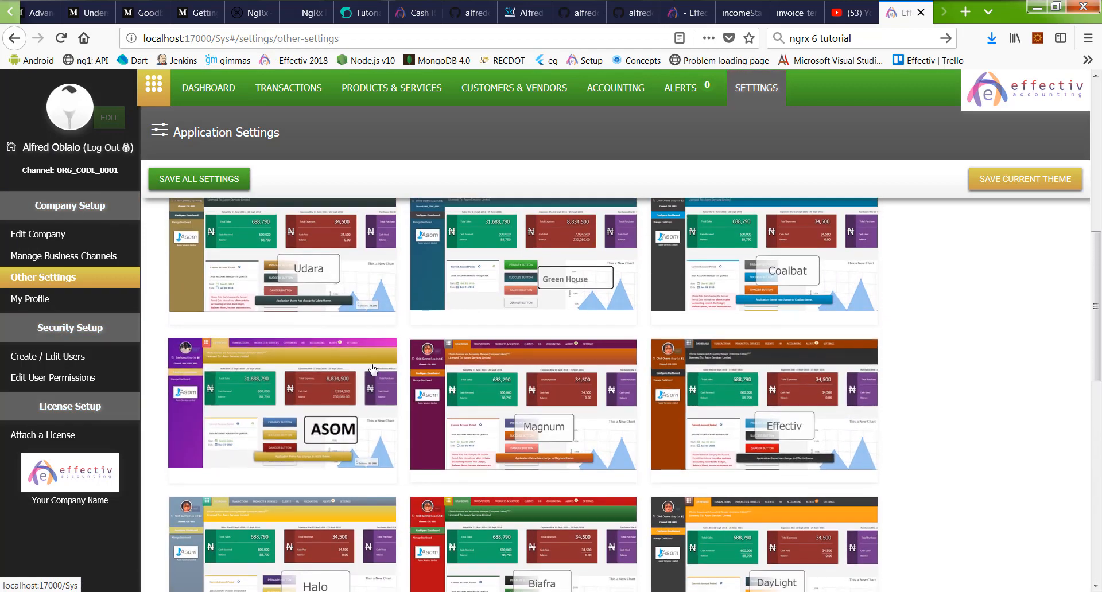
{"action": "left_click", "coordinate": [322, 396]}
{"action": "left_click", "coordinate": [357, 512]}
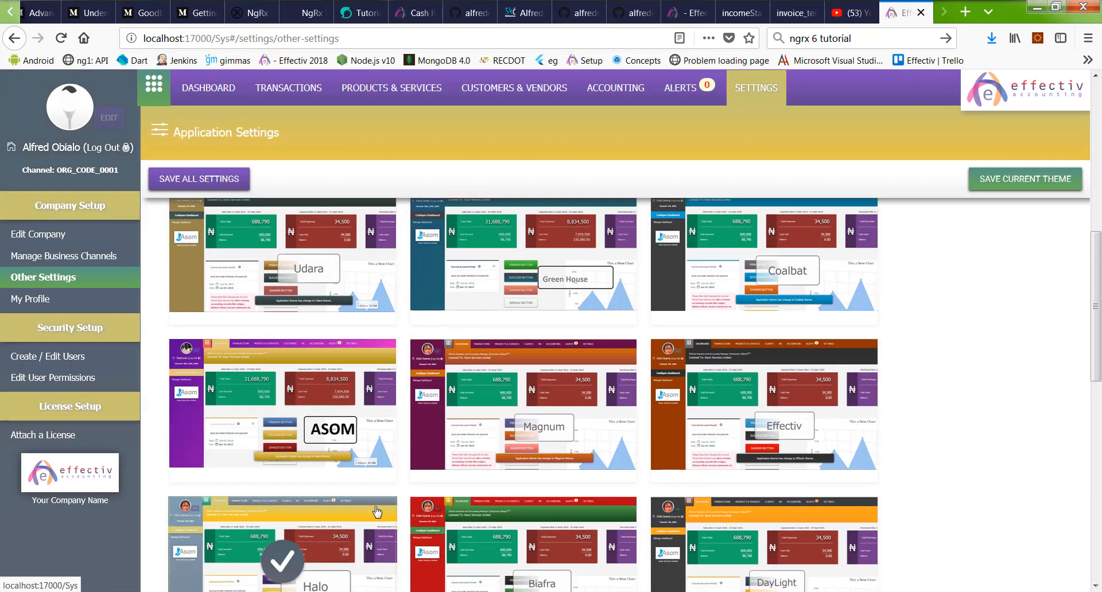
{"action": "scroll", "coordinate": [834, 420], "scroll_direction": "up", "scroll_amount": 2}
{"action": "scroll", "coordinate": [834, 419], "scroll_direction": "up", "scroll_amount": 2}
Step: Save Coalbat as the application theme and return to Basic Settings
{"action": "left_click", "coordinate": [806, 376]}
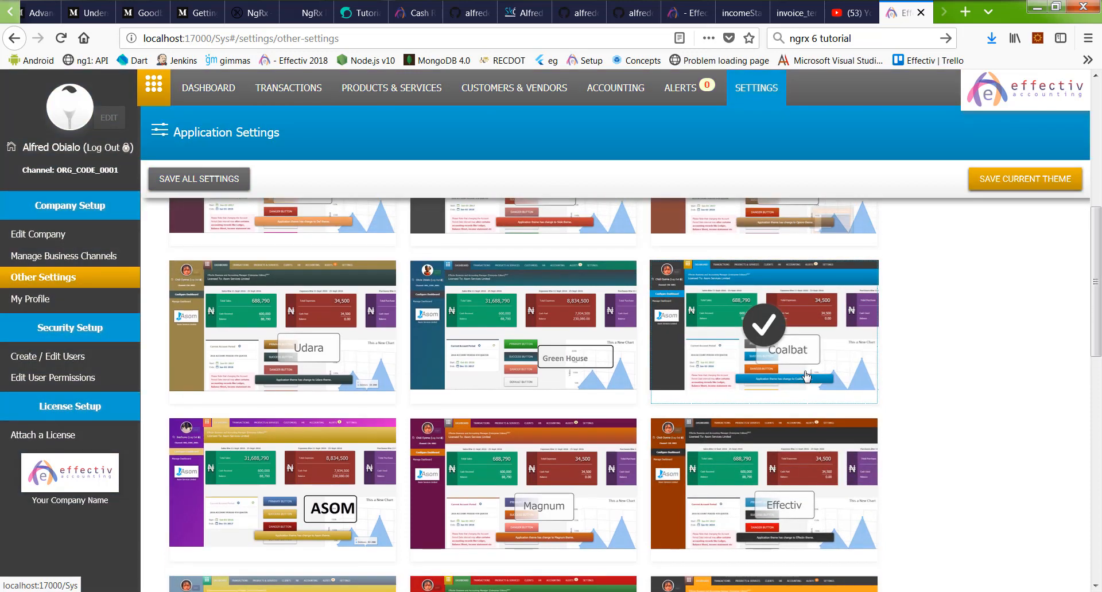
{"action": "left_click", "coordinate": [1055, 180]}
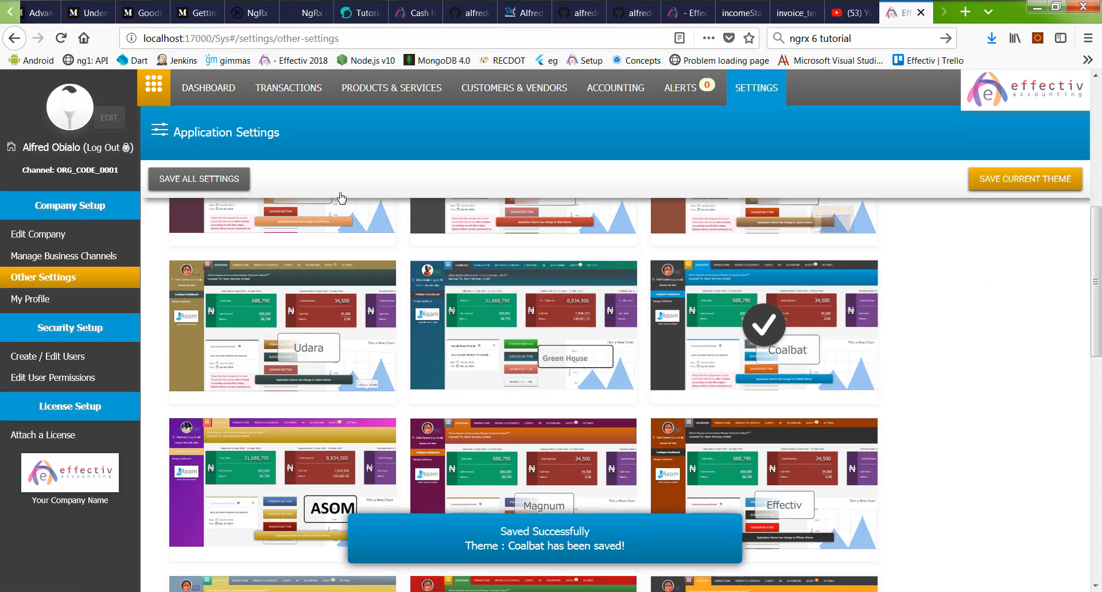
{"action": "scroll", "coordinate": [447, 457], "scroll_direction": "down", "scroll_amount": 10}
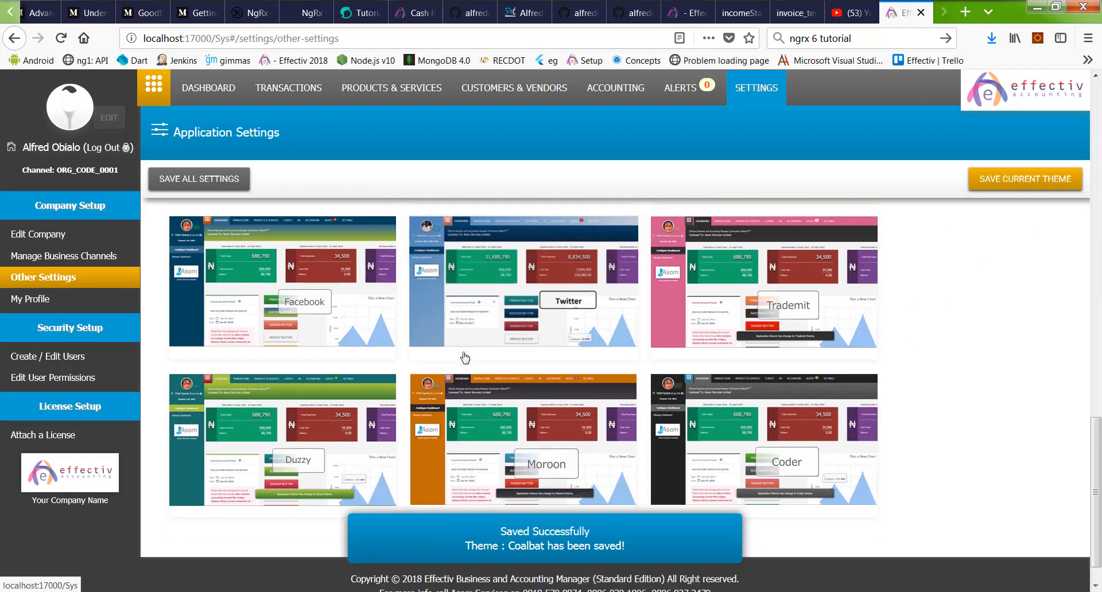
{"action": "scroll", "coordinate": [460, 351], "scroll_direction": "up", "scroll_amount": 15}
{"action": "scroll", "coordinate": [298, 236], "scroll_direction": "up", "scroll_amount": 4}
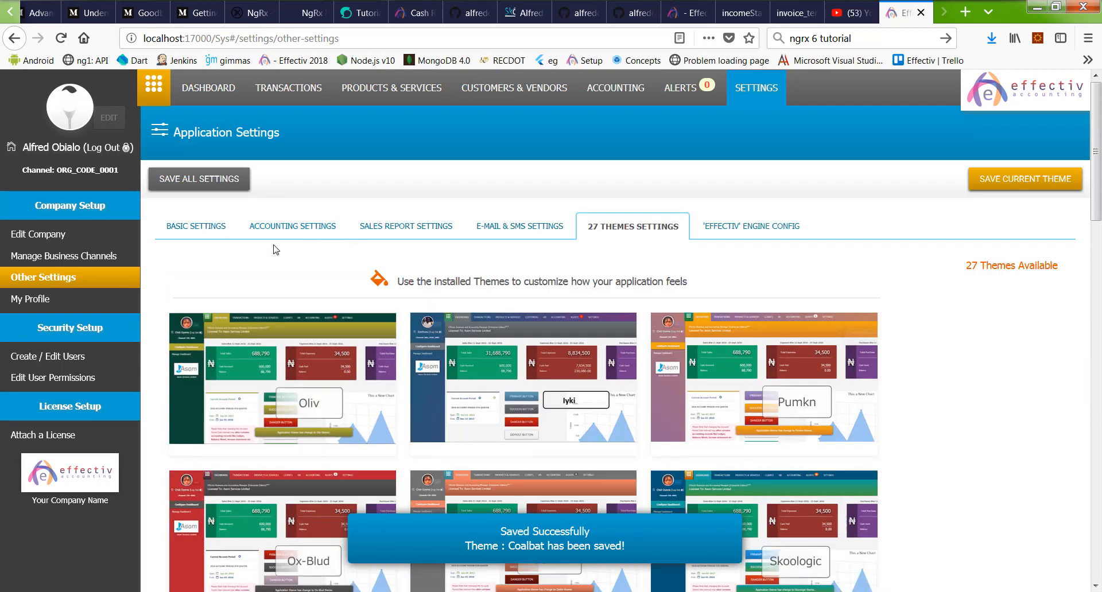
{"action": "left_click", "coordinate": [170, 225]}
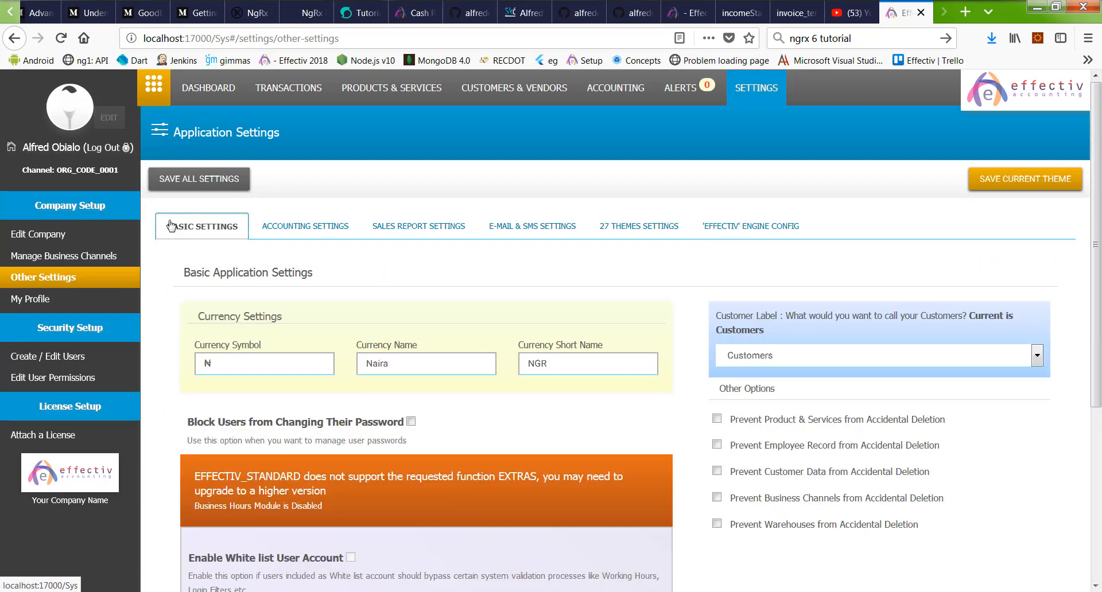
Step: Replace the Currency Short Name NGR with NGN and review the remaining basic settings
{"action": "scroll", "coordinate": [583, 267], "scroll_direction": "down", "scroll_amount": 4}
{"action": "scroll", "coordinate": [491, 402], "scroll_direction": "up", "scroll_amount": 4}
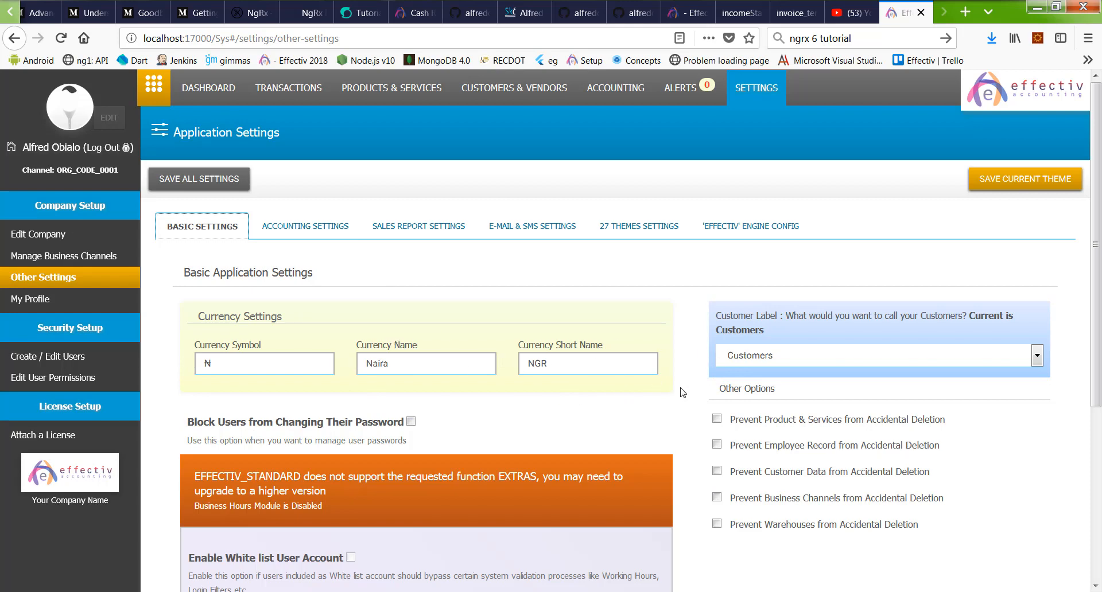
{"action": "left_click", "coordinate": [537, 361]}
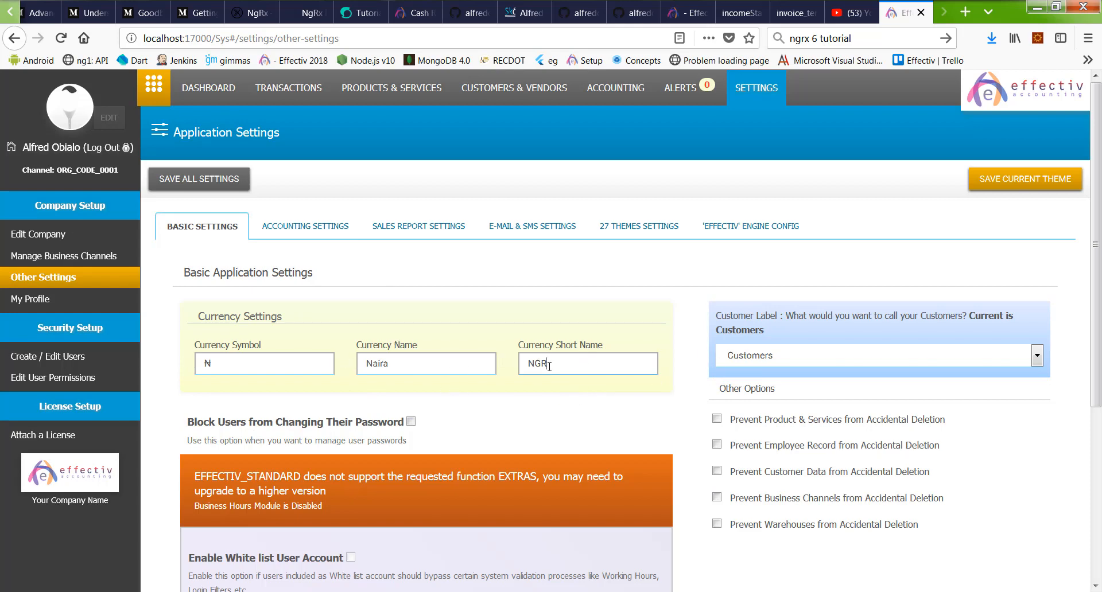
{"action": "double_click", "coordinate": [548, 365]}
{"action": "type", "text": "NG"}
{"action": "scroll", "coordinate": [581, 299], "scroll_direction": "down", "scroll_amount": 4}
{"action": "scroll", "coordinate": [358, 345], "scroll_direction": "up", "scroll_amount": 4}
{"action": "scroll", "coordinate": [339, 335], "scroll_direction": "down", "scroll_amount": 5}
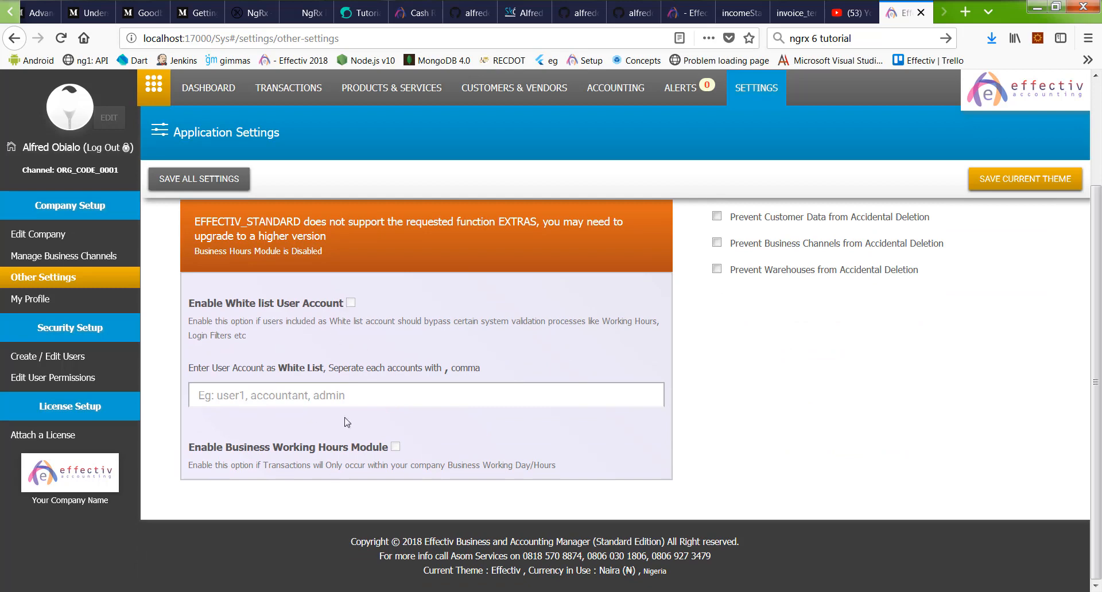
{"action": "scroll", "coordinate": [385, 405], "scroll_direction": "up", "scroll_amount": 4}
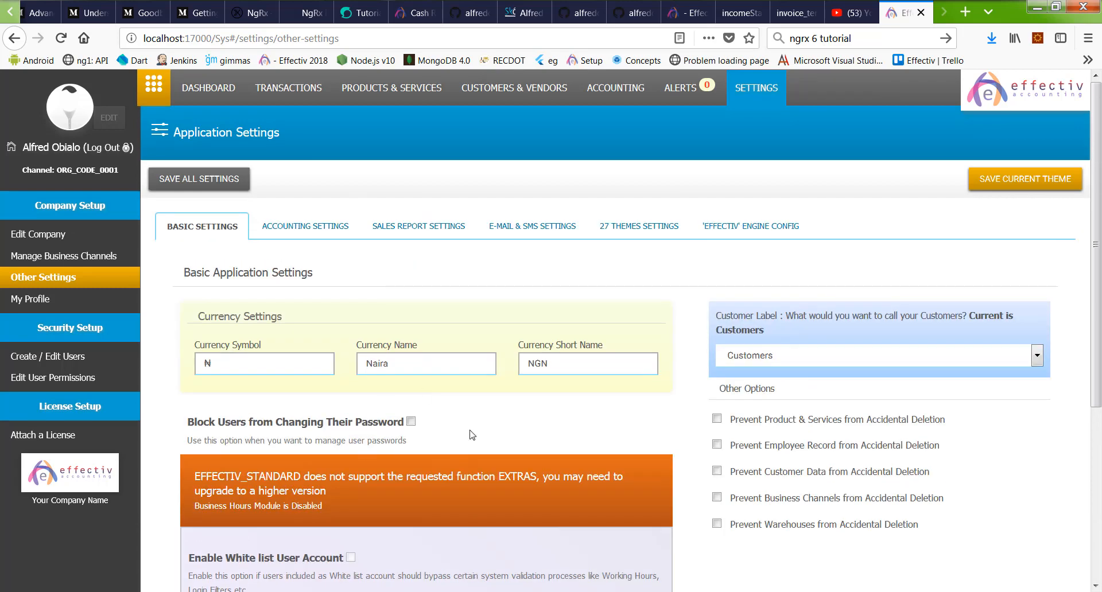
{"action": "scroll", "coordinate": [469, 431], "scroll_direction": "down", "scroll_amount": 4}
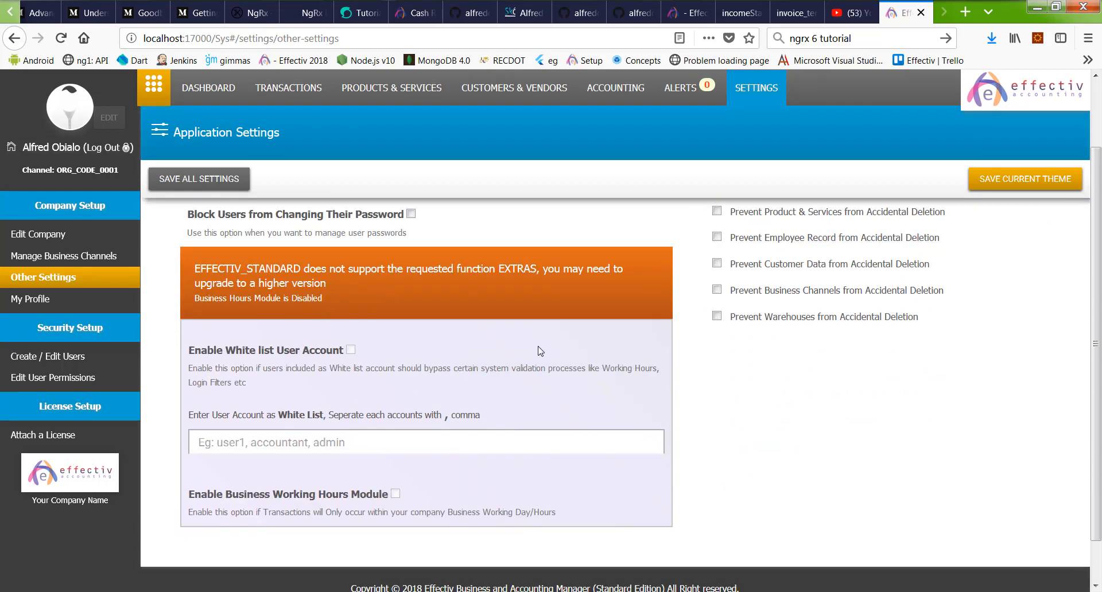
{"action": "scroll", "coordinate": [437, 425], "scroll_direction": "up", "scroll_amount": 4}
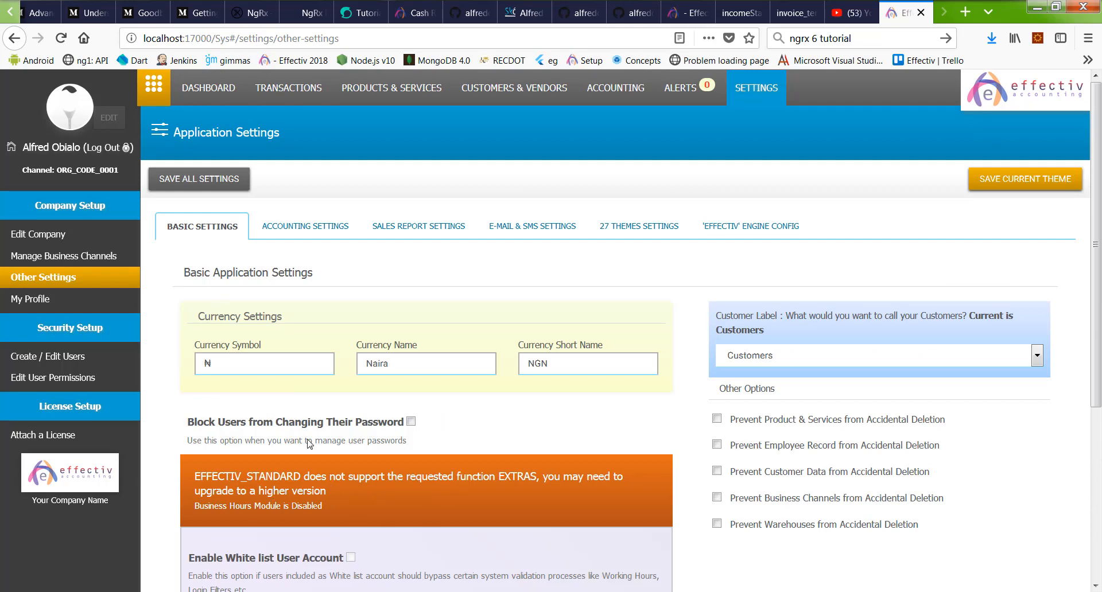
{"action": "scroll", "coordinate": [516, 422], "scroll_direction": "down", "scroll_amount": 5}
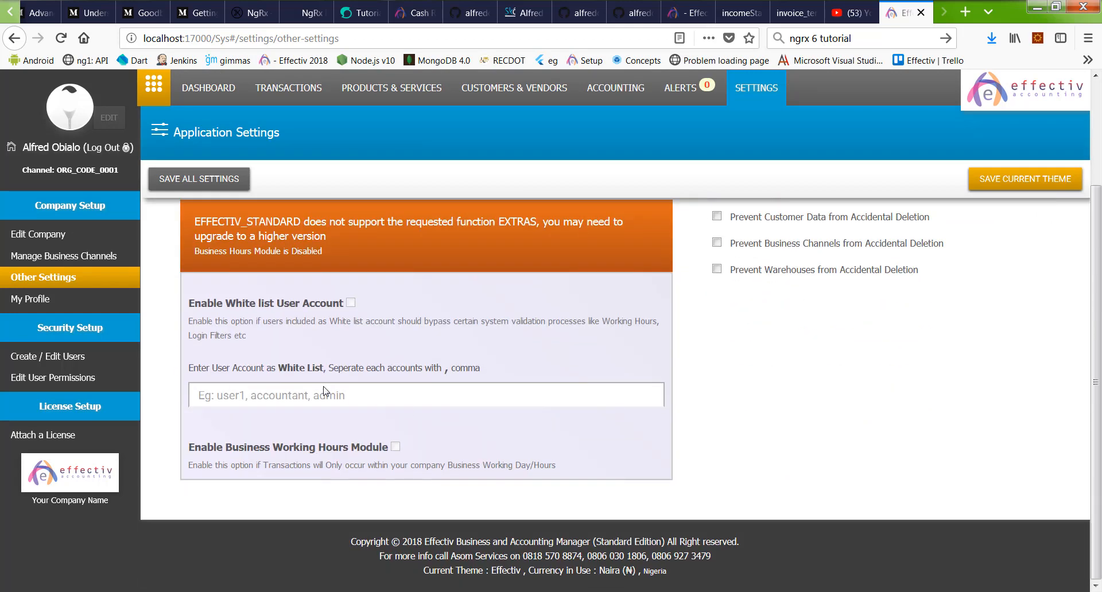
{"action": "scroll", "coordinate": [441, 413], "scroll_direction": "up", "scroll_amount": 5}
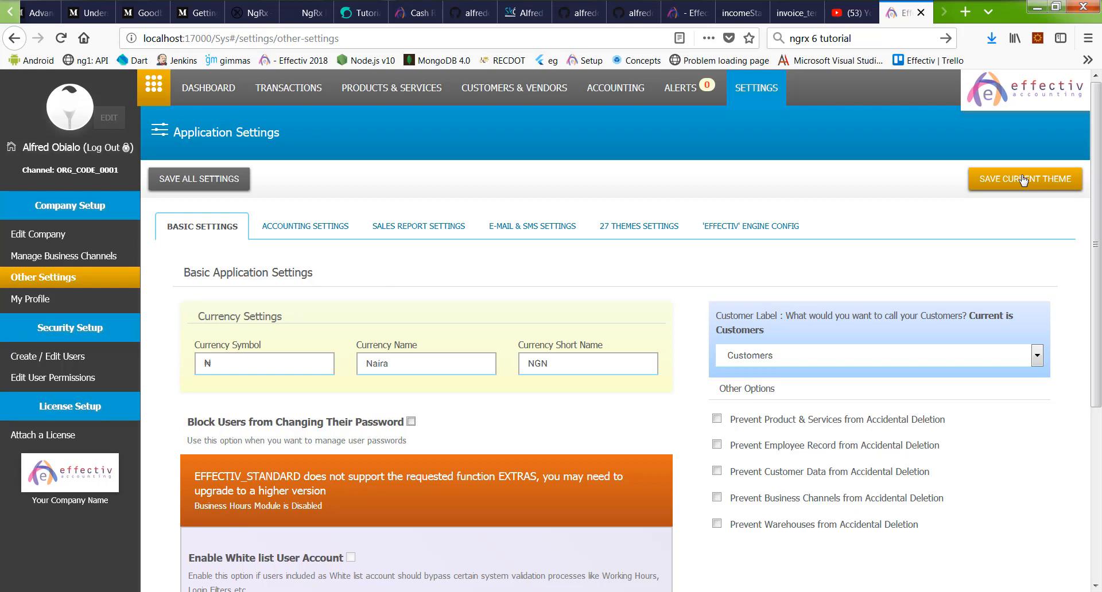
{"action": "scroll", "coordinate": [1027, 229], "scroll_direction": "down", "scroll_amount": 4}
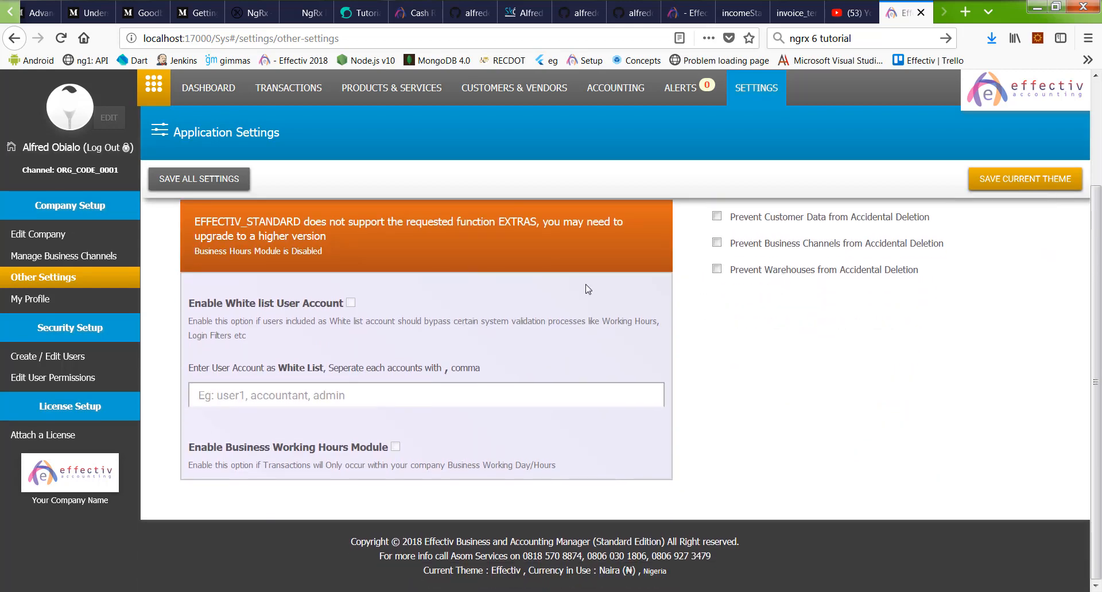
{"action": "scroll", "coordinate": [588, 290], "scroll_direction": "up", "scroll_amount": 4}
Step: In Accounting Settings, leave Process Sales Without Payment off after toggling it, and start a new inventory item
{"action": "left_click", "coordinate": [324, 228]}
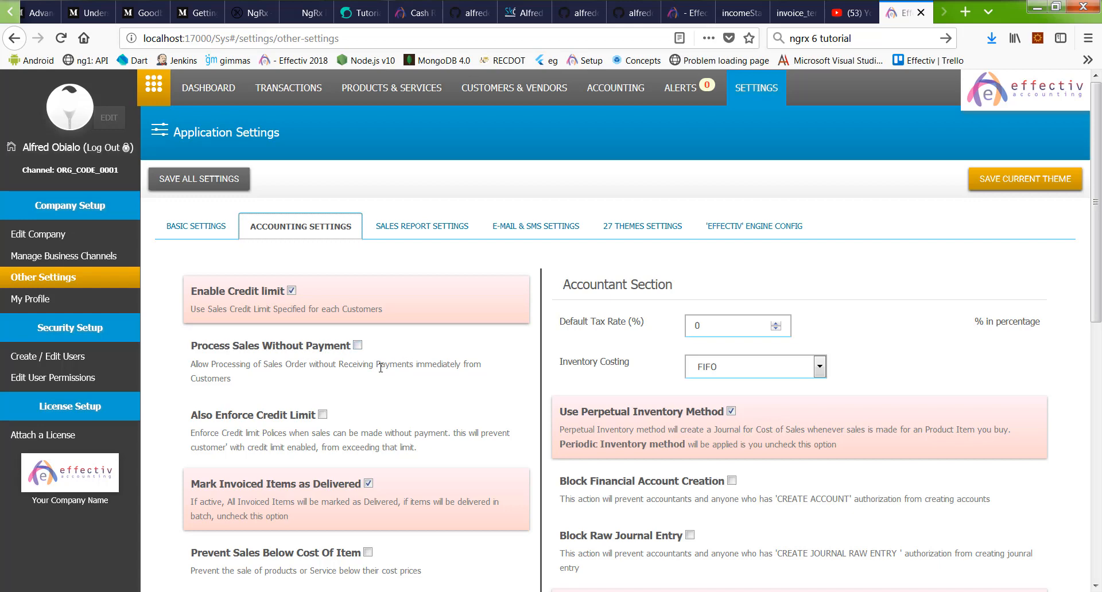
{"action": "left_click", "coordinate": [333, 348]}
{"action": "left_click", "coordinate": [333, 349]}
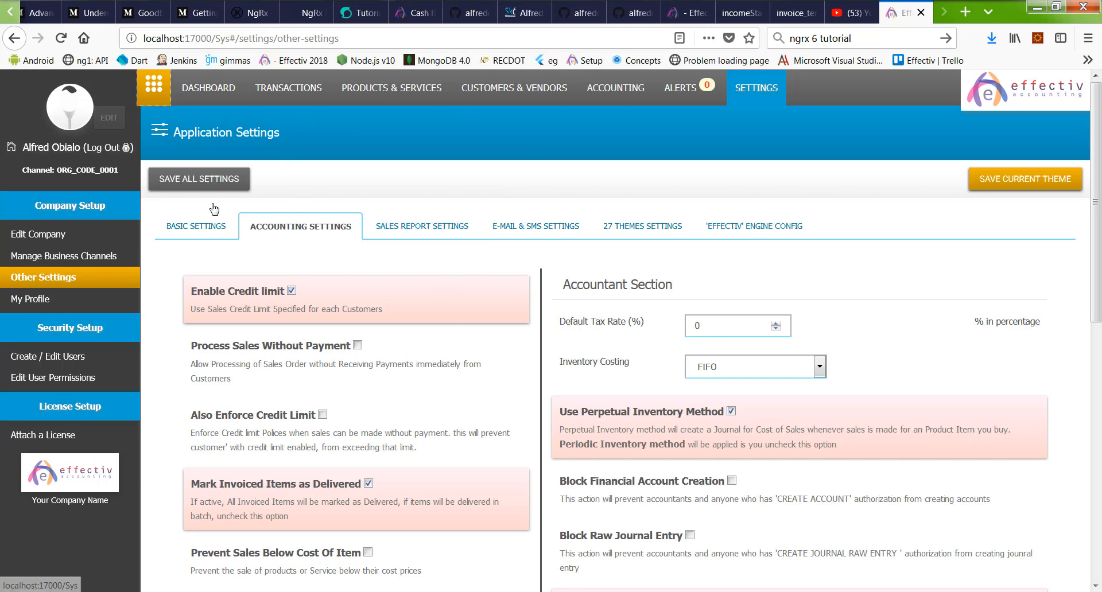
{"action": "left_click", "coordinate": [356, 171]}
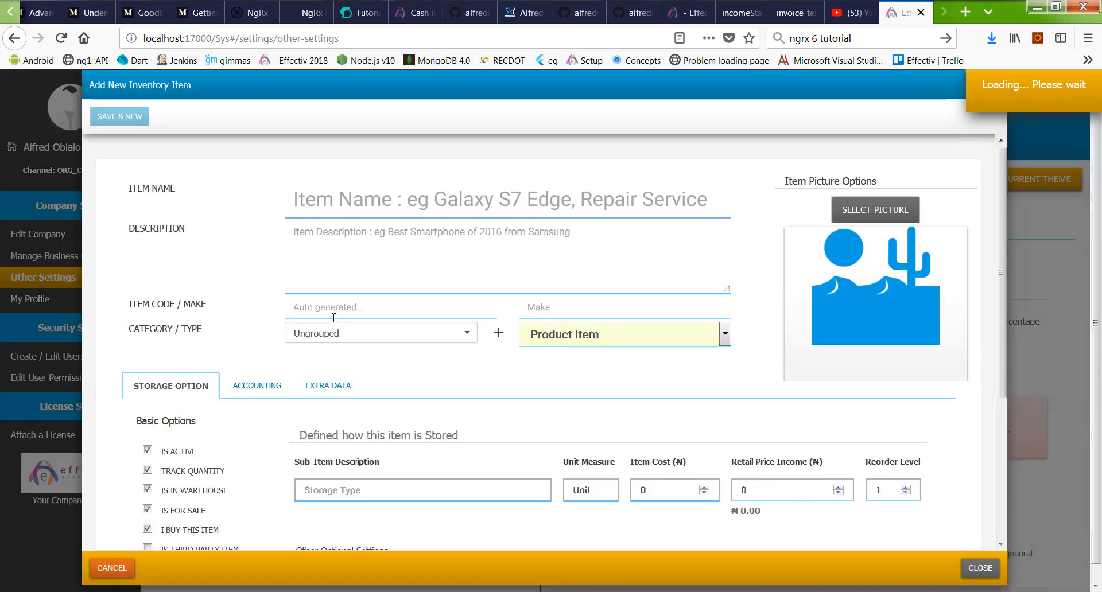
Step: Make the new item a Service Item named 'Packaging Of Goods' and open its Category choices
{"action": "left_click", "coordinate": [588, 340]}
{"action": "left_click", "coordinate": [548, 390]}
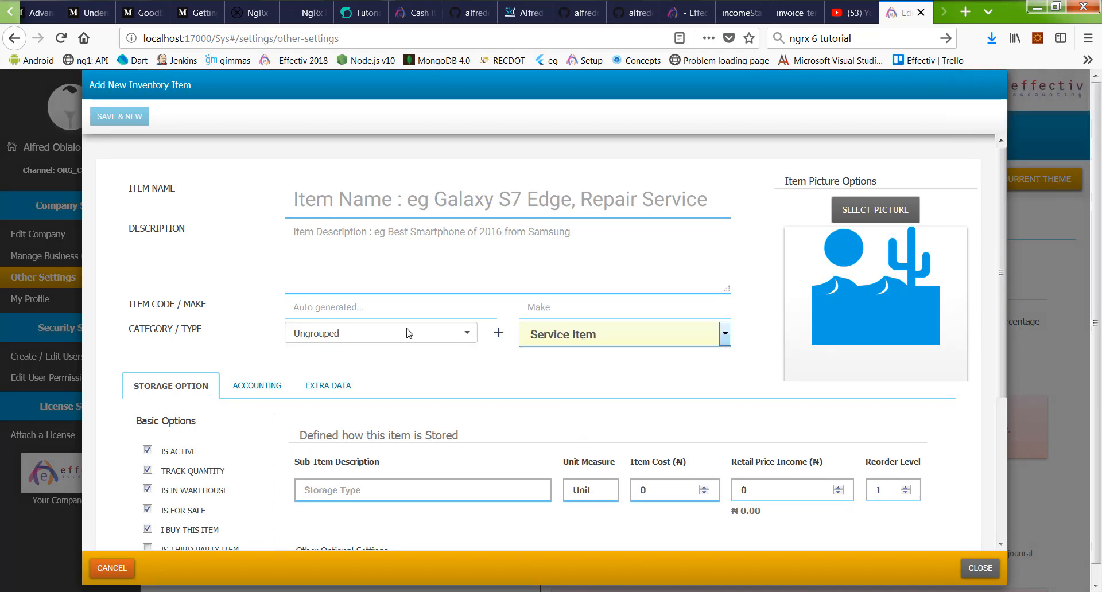
{"action": "left_click", "coordinate": [391, 259]}
{"action": "left_click", "coordinate": [384, 201]}
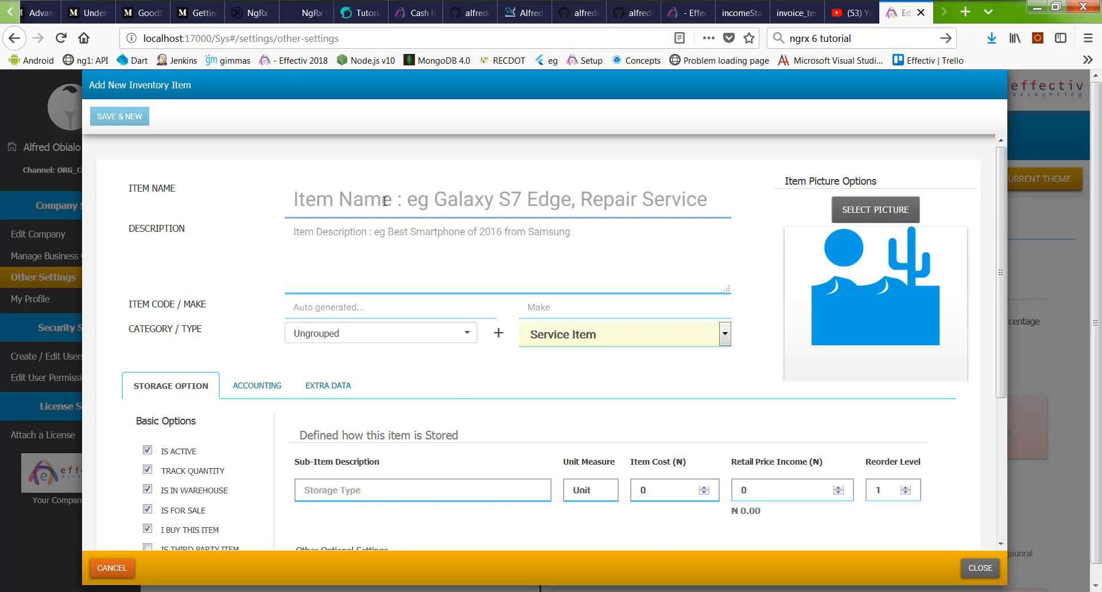
{"action": "type", "text": "Pa"}
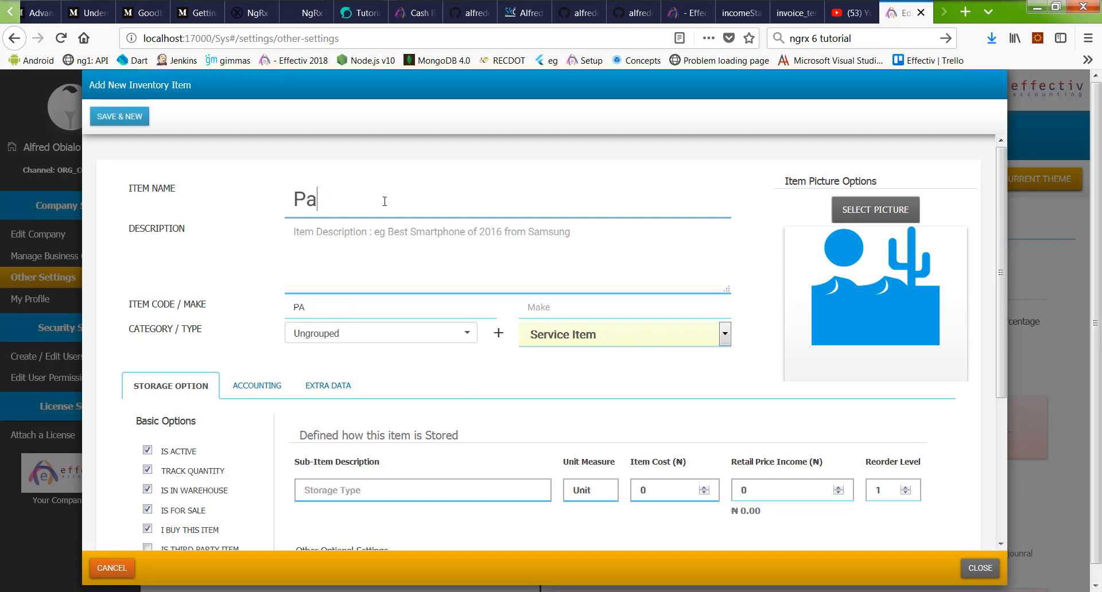
{"action": "type", "text": "cka"}
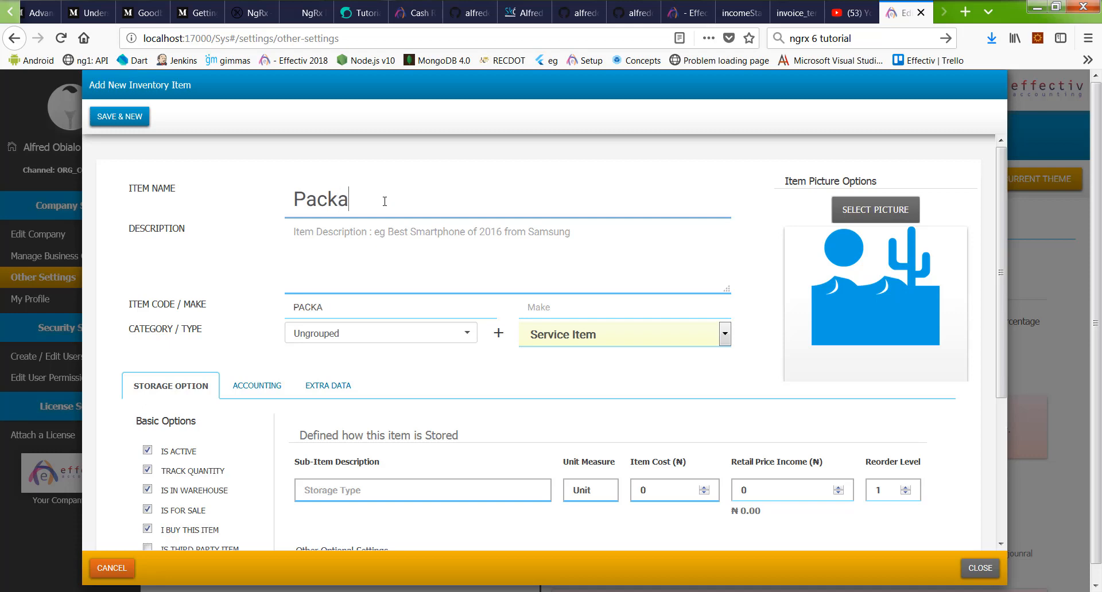
{"action": "type", "text": "ging"}
{"action": "type", "text": "Of Goods"}
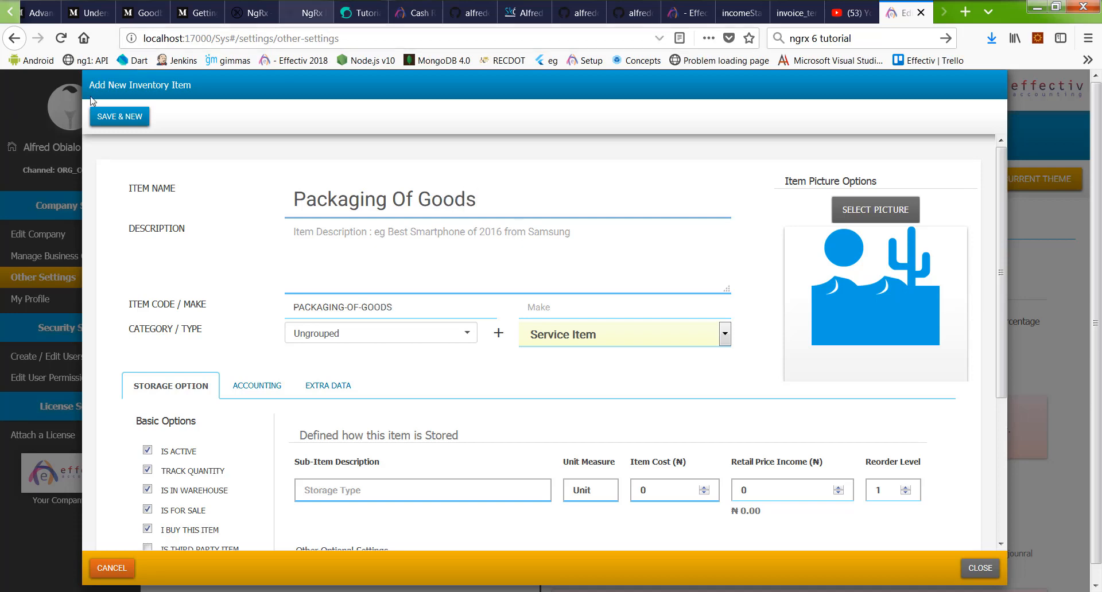
{"action": "left_click", "coordinate": [478, 245]}
{"action": "scroll", "coordinate": [497, 337], "scroll_direction": "down", "scroll_amount": 3}
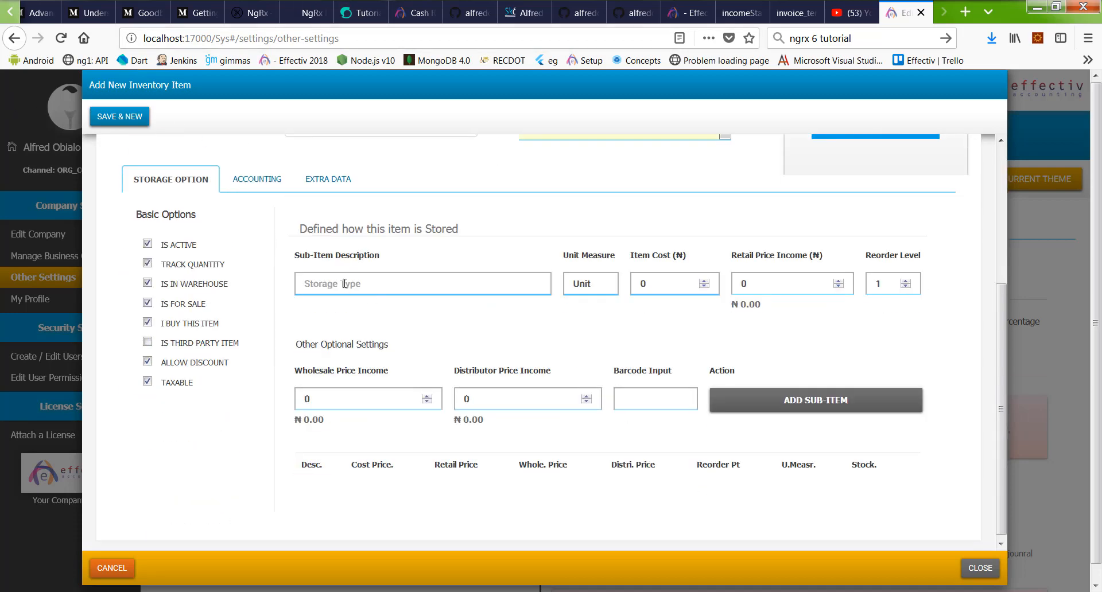
{"action": "scroll", "coordinate": [505, 224], "scroll_direction": "up", "scroll_amount": 1}
{"action": "left_click", "coordinate": [394, 201]}
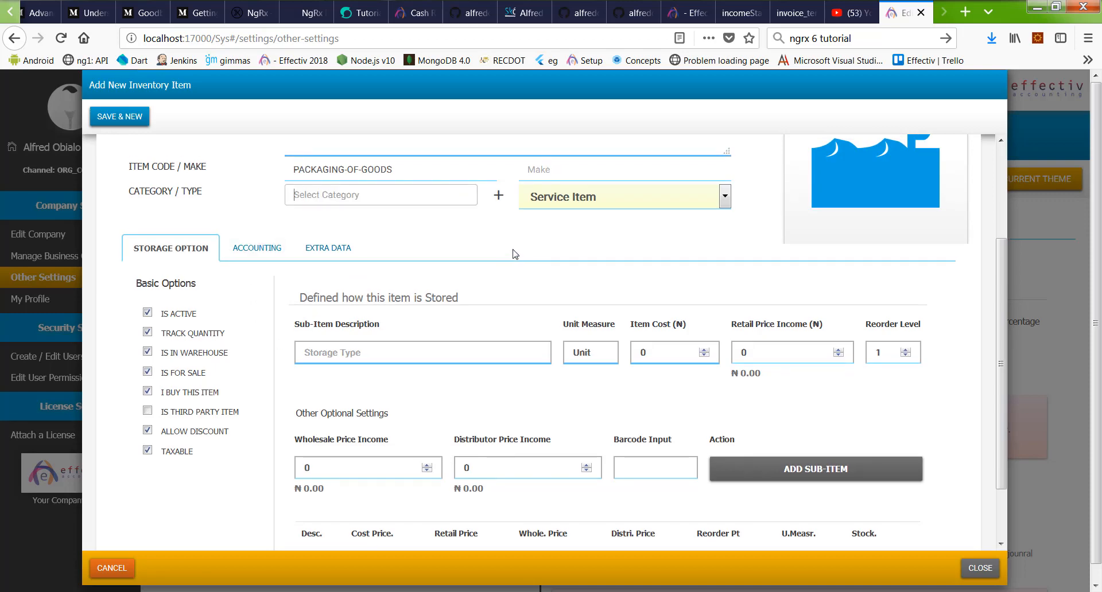
Step: Create a new Package category for the item
{"action": "left_click", "coordinate": [496, 196]}
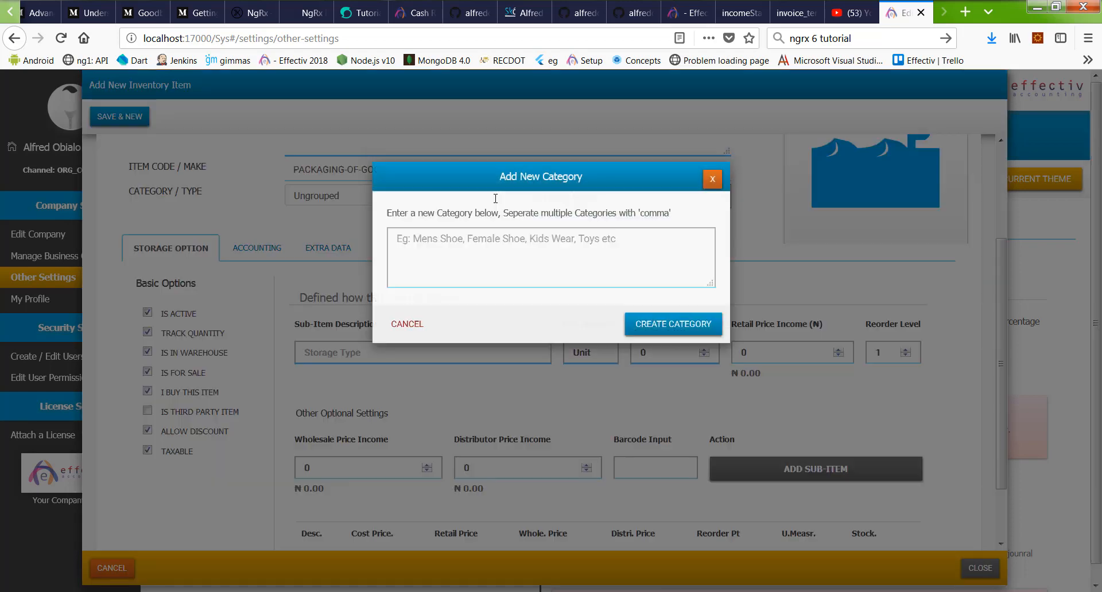
{"action": "left_click", "coordinate": [470, 273]}
{"action": "type", "text": "Pac"}
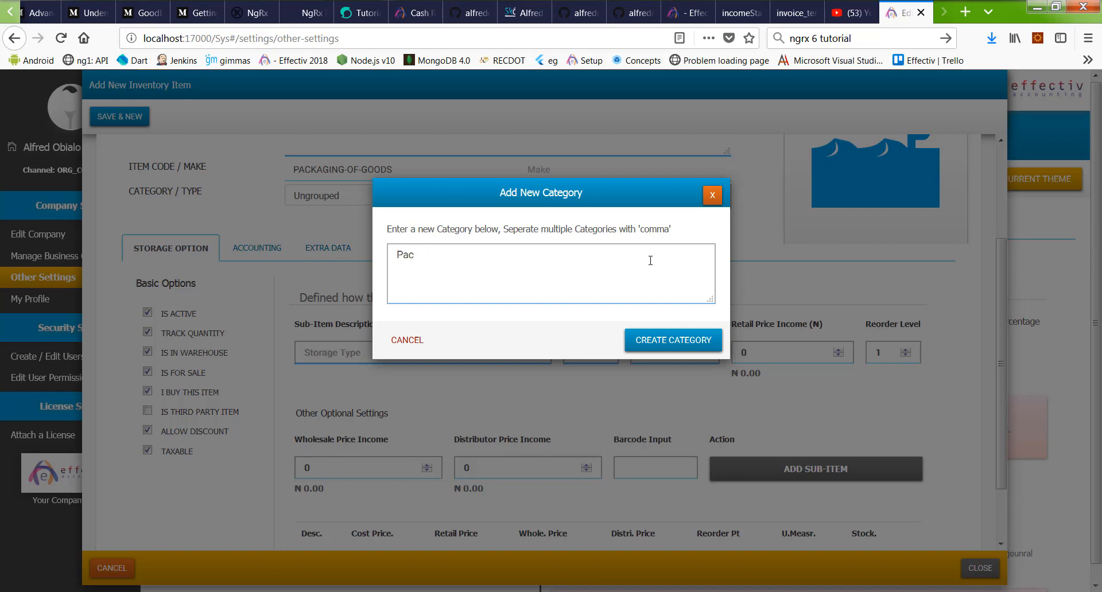
{"action": "type", "text": "kk"}
{"action": "left_click", "coordinate": [697, 343]}
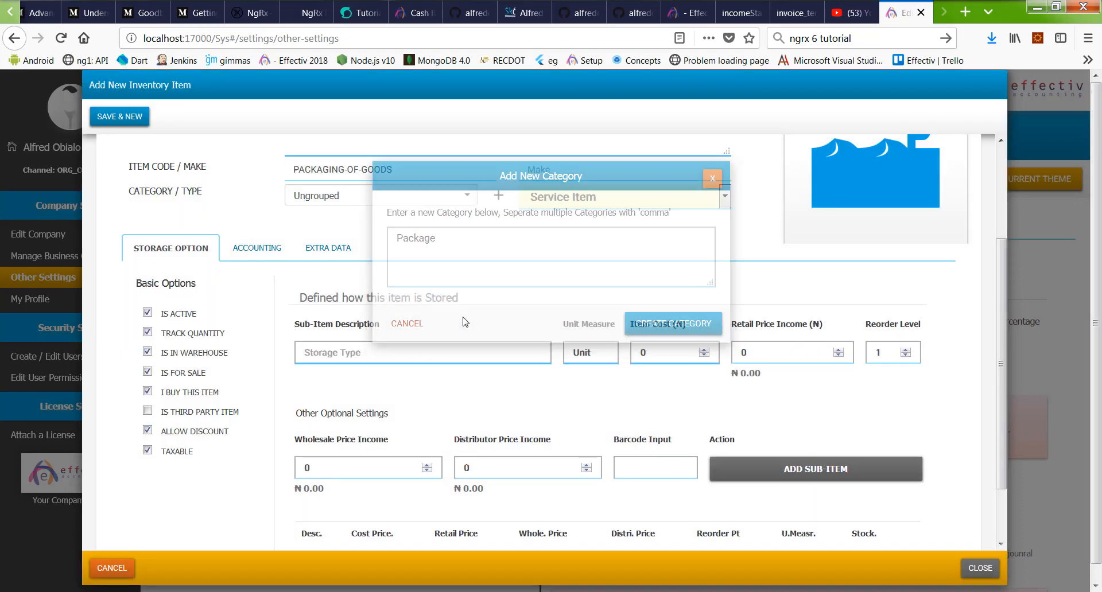
{"action": "scroll", "coordinate": [347, 359], "scroll_direction": "up", "scroll_amount": 2}
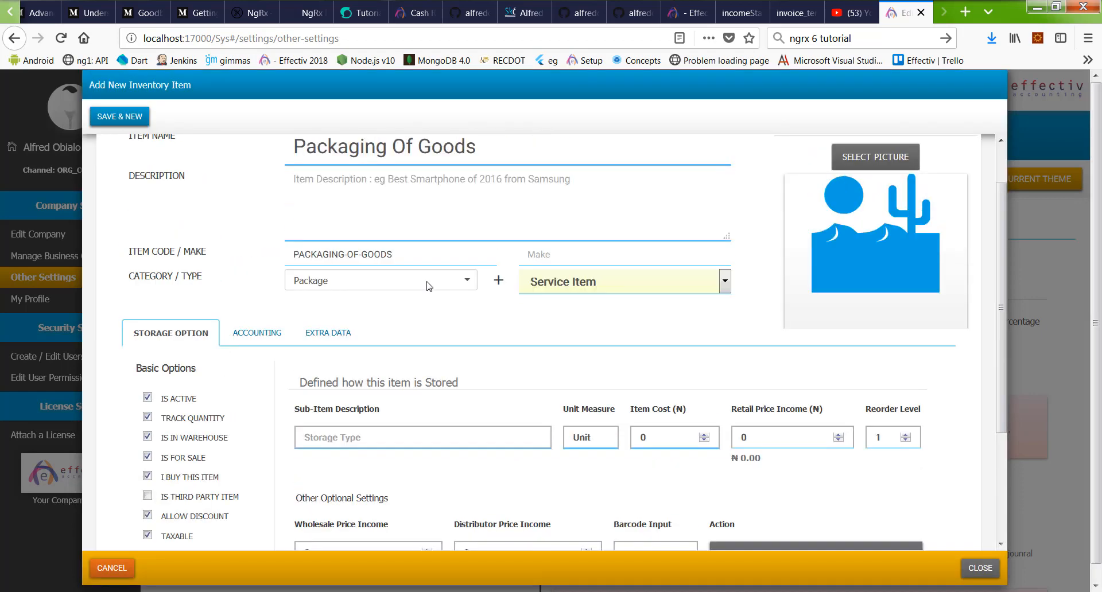
{"action": "scroll", "coordinate": [597, 325], "scroll_direction": "down", "scroll_amount": 1}
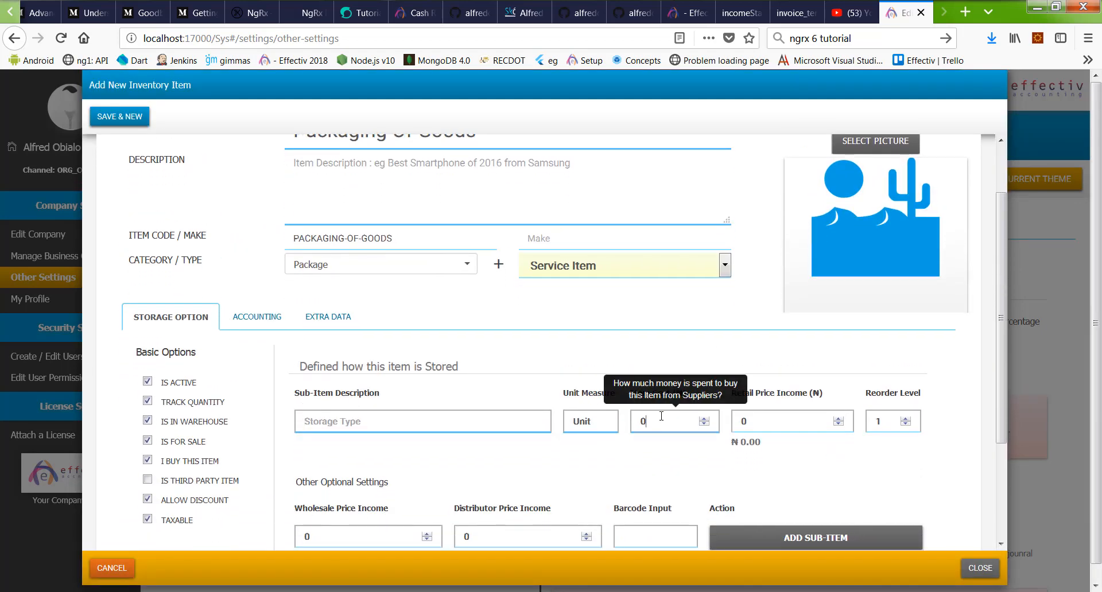
Step: Set item cost 3000 and retail price 1999, then save the item and close the form
{"action": "left_click", "coordinate": [662, 416]}
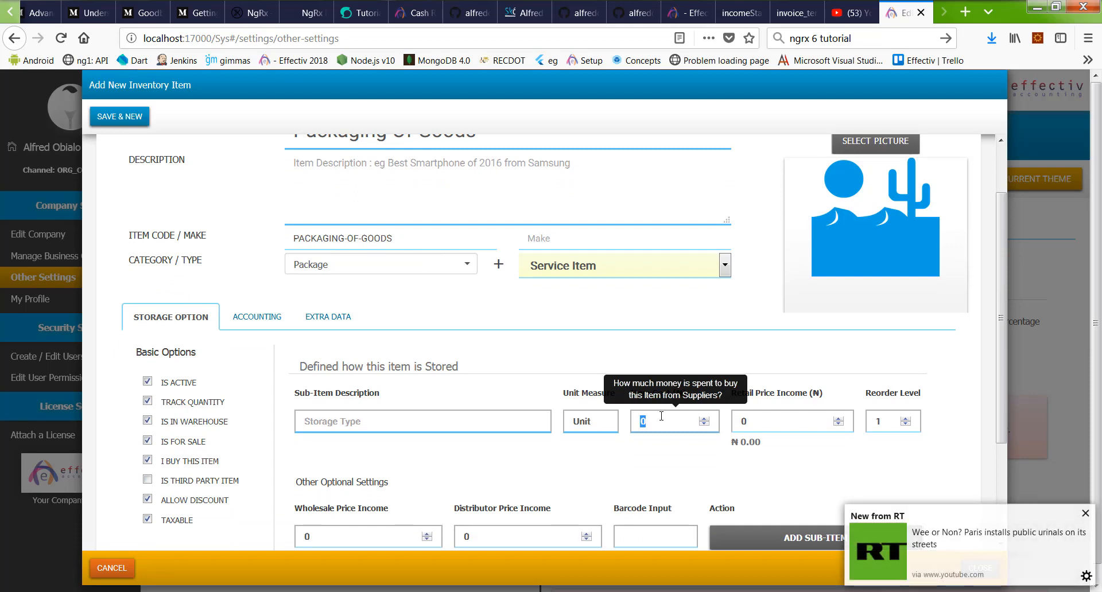
{"action": "type", "text": "3000"}
{"action": "left_click", "coordinate": [777, 415]}
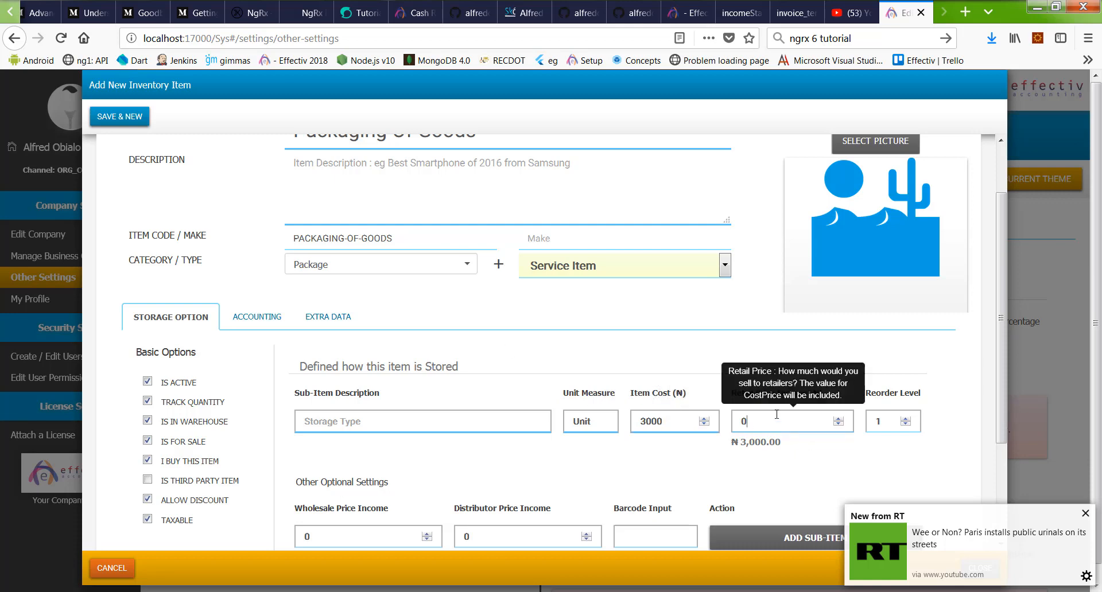
{"action": "double_click", "coordinate": [740, 423]}
{"action": "type", "text": "2000"}
{"action": "left_click_drag", "start_coordinate": [740, 422], "coordinate": [765, 422]}
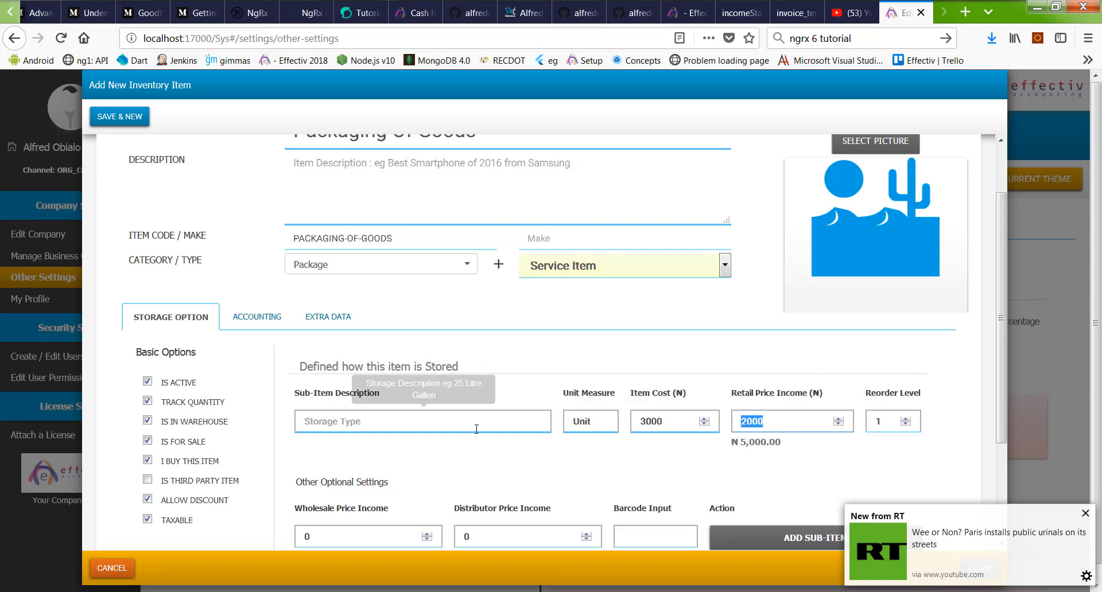
{"action": "type", "text": "1999"}
{"action": "scroll", "coordinate": [773, 405], "scroll_direction": "down", "scroll_amount": 5}
{"action": "scroll", "coordinate": [666, 298], "scroll_direction": "up", "scroll_amount": 7}
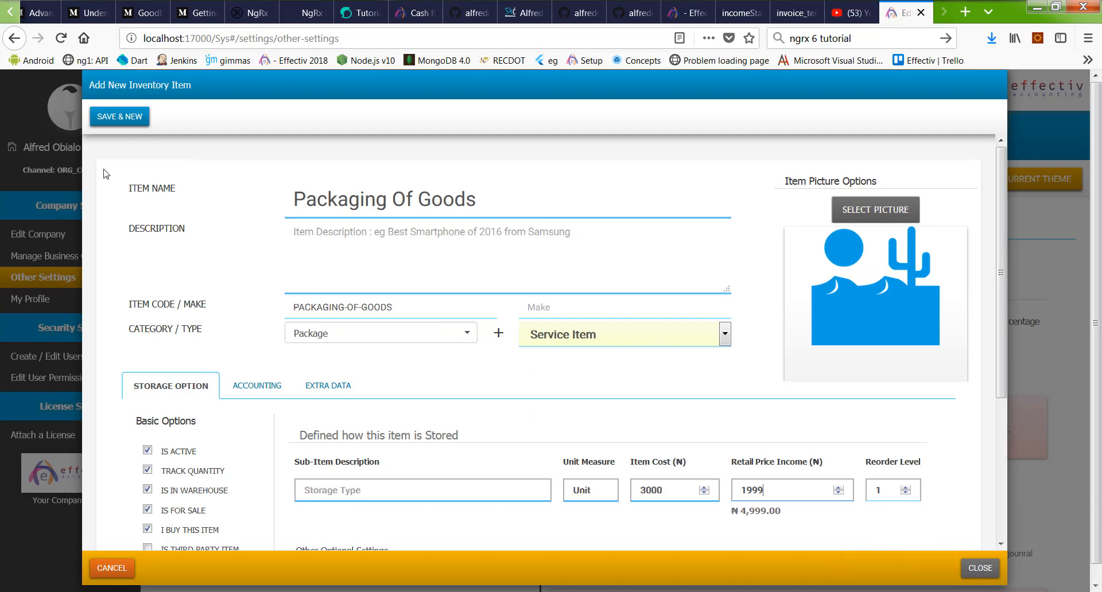
{"action": "left_click", "coordinate": [123, 121]}
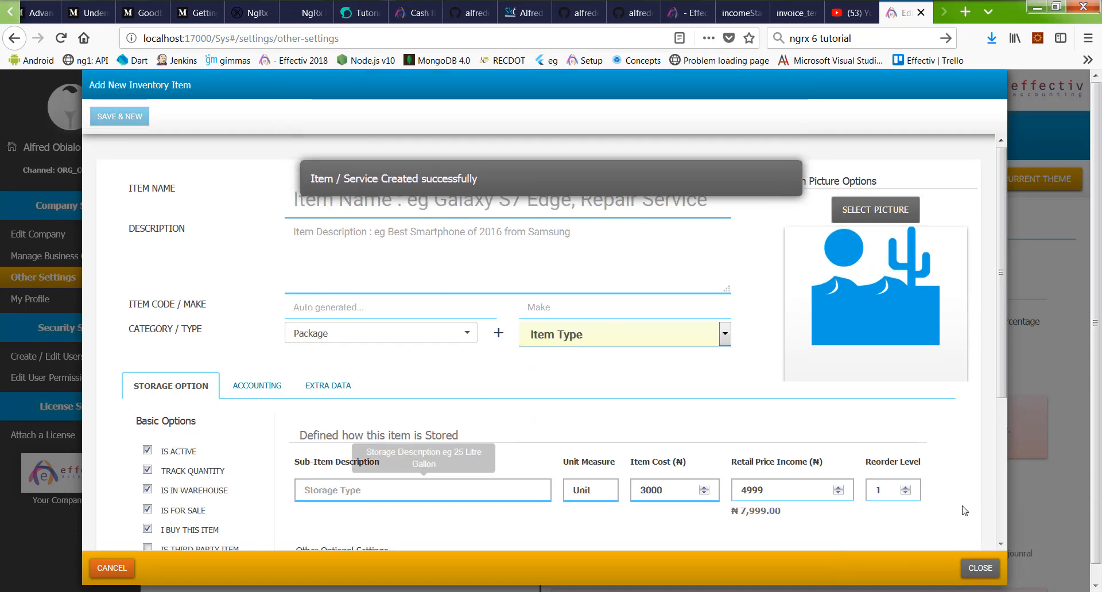
{"action": "left_click", "coordinate": [980, 568]}
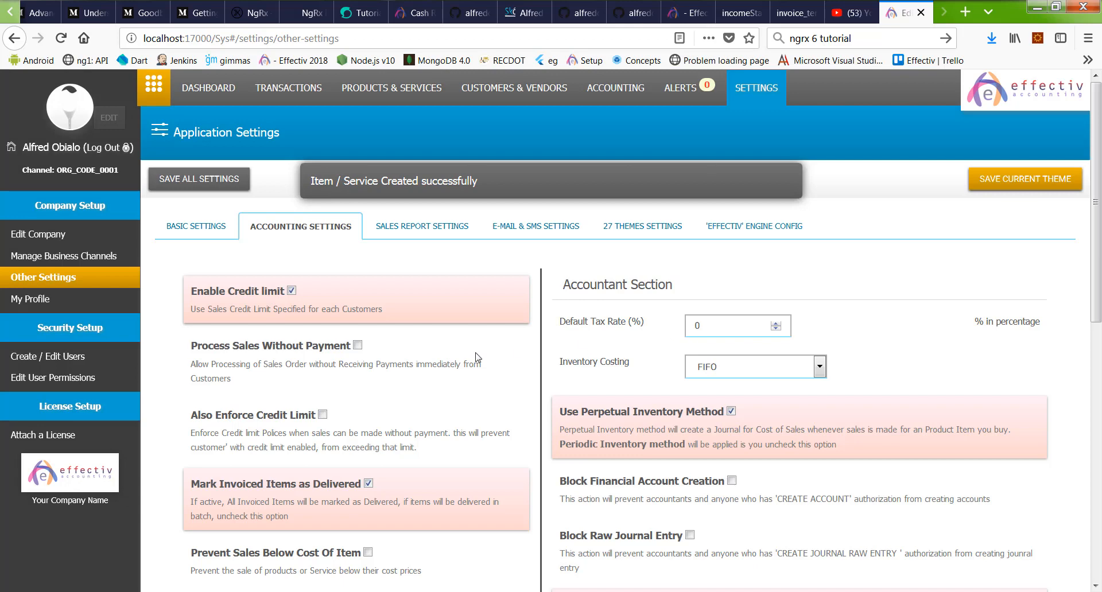
Step: Start a new sales invoice with a Packaging Of Goods line at 4,999 and open the item search
{"action": "left_click", "coordinate": [155, 89]}
{"action": "left_click", "coordinate": [201, 169]}
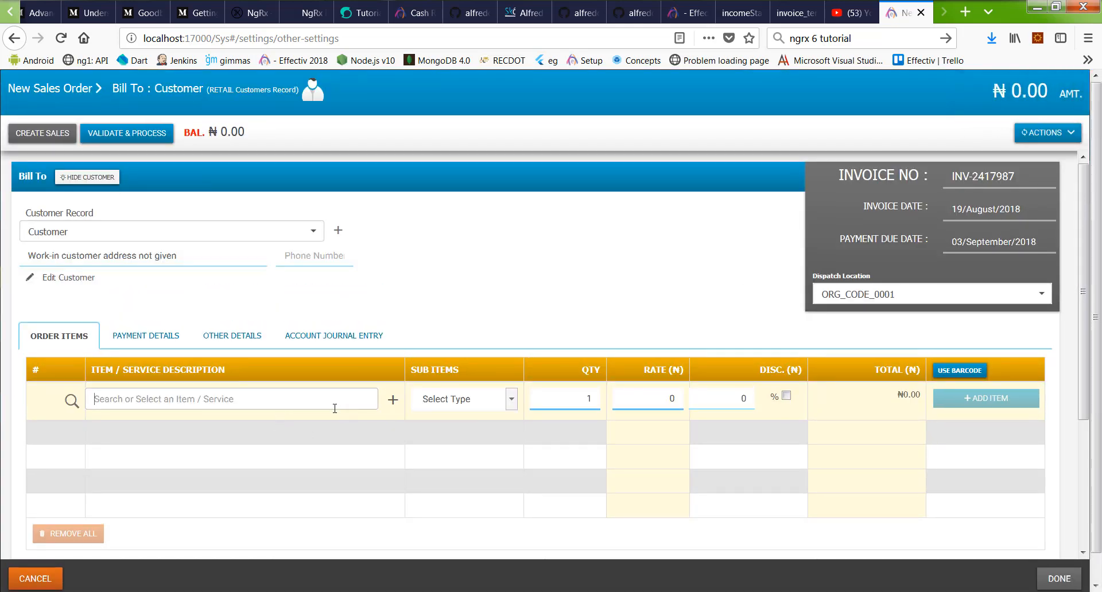
{"action": "type", "text": "cat"}
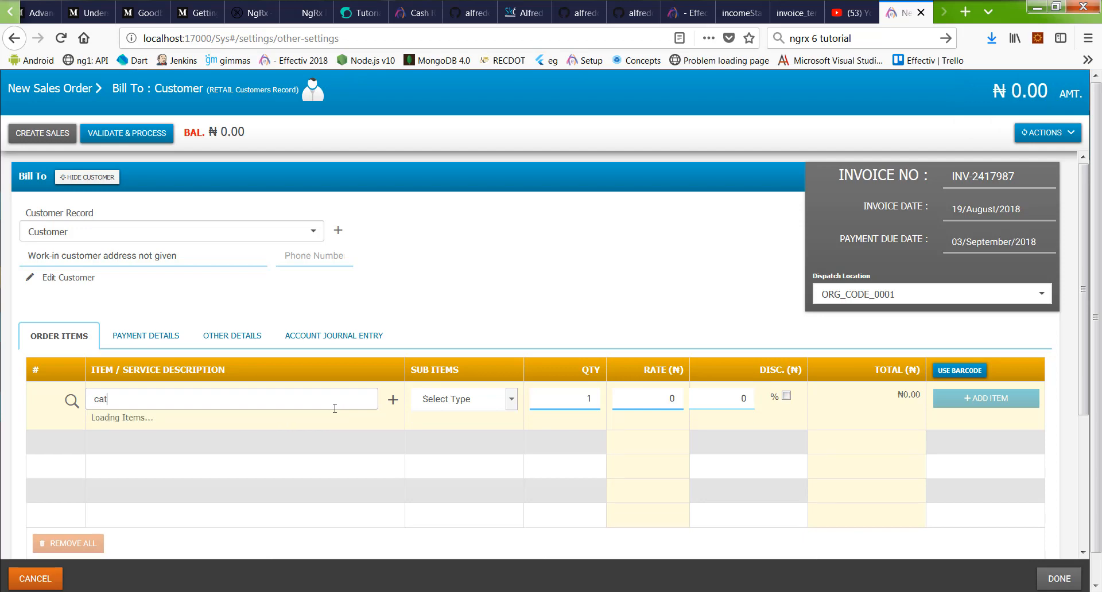
{"action": "type", "text": "egory"}
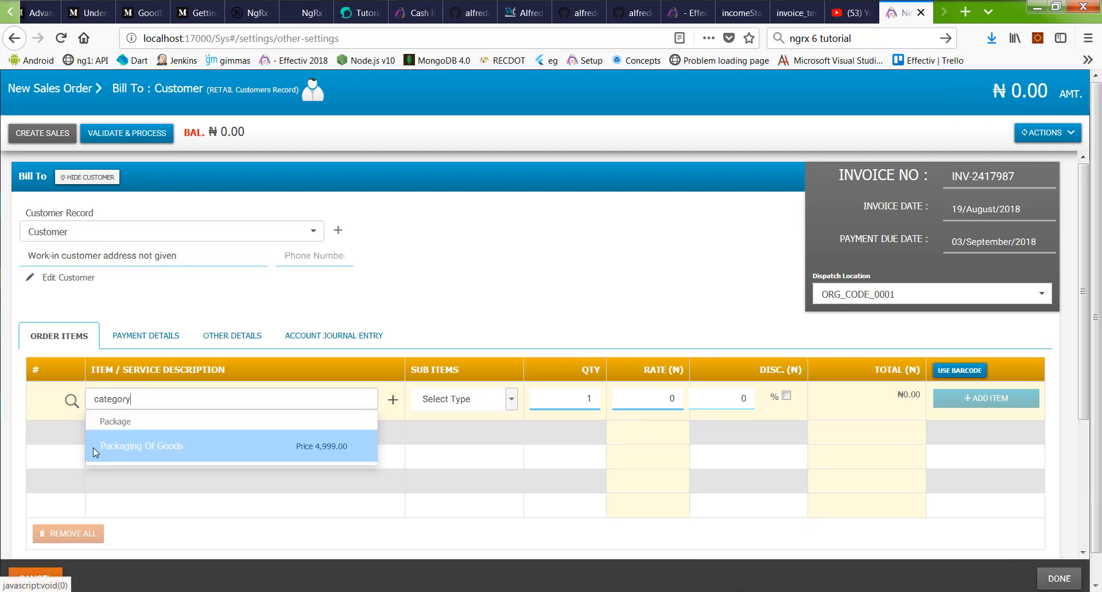
{"action": "left_click", "coordinate": [145, 452]}
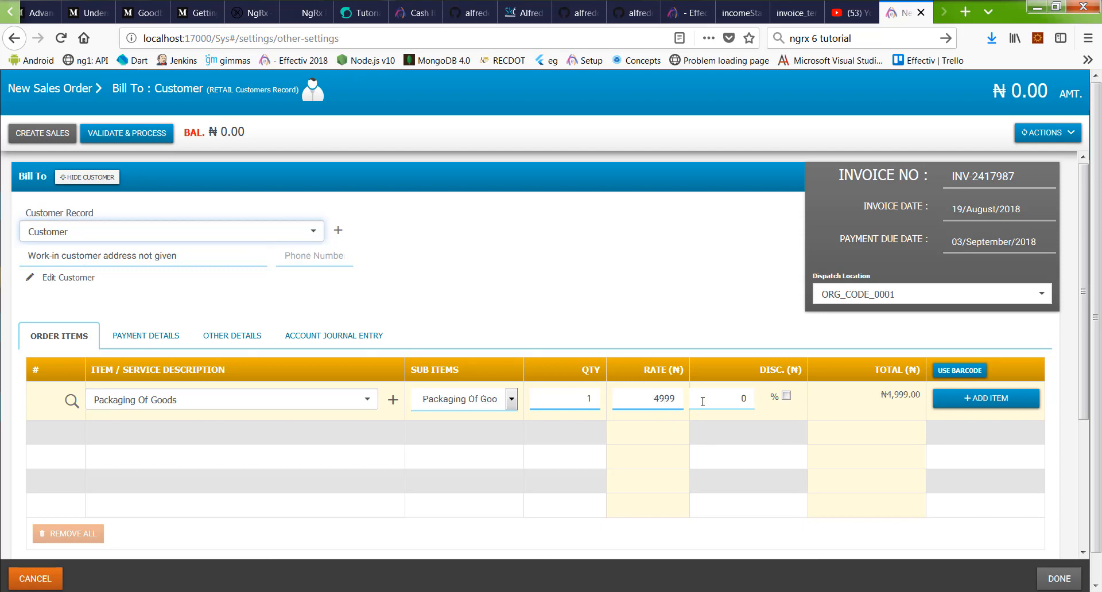
{"action": "left_click", "coordinate": [71, 403]}
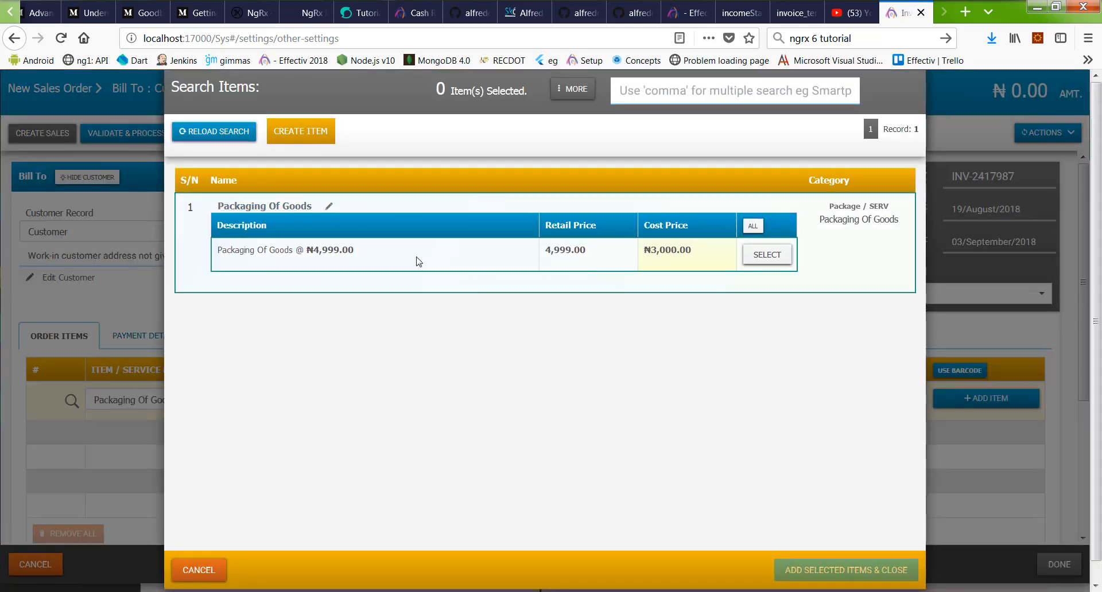
Step: Set the Packaging Of Goods sub-item retail price to 2600, giving a ₦5,600 selling price
{"action": "left_click", "coordinate": [268, 210]}
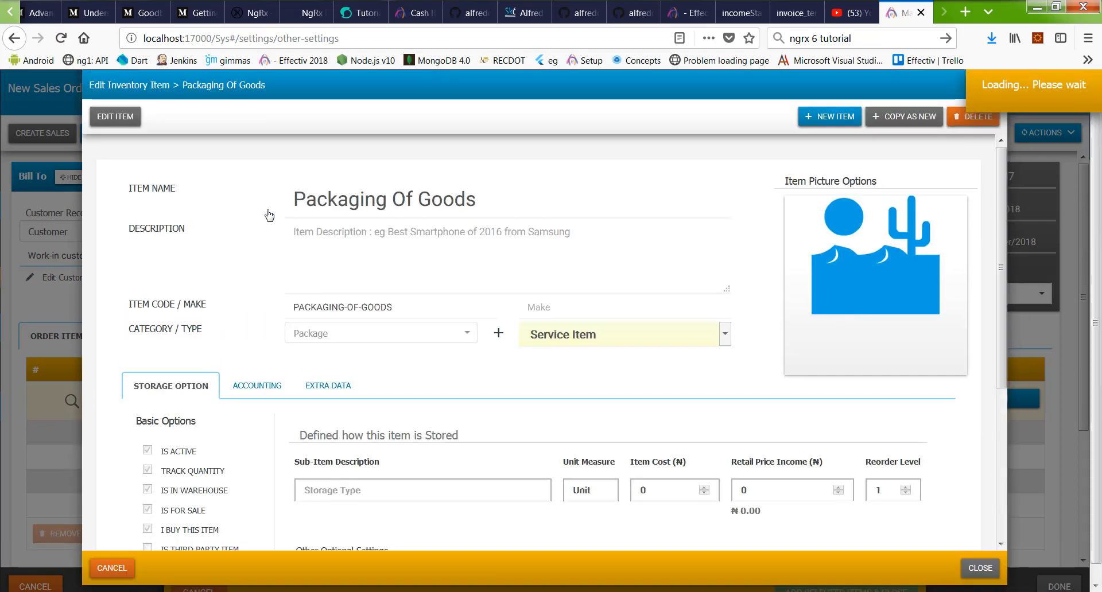
{"action": "scroll", "coordinate": [656, 264], "scroll_direction": "down", "scroll_amount": 3}
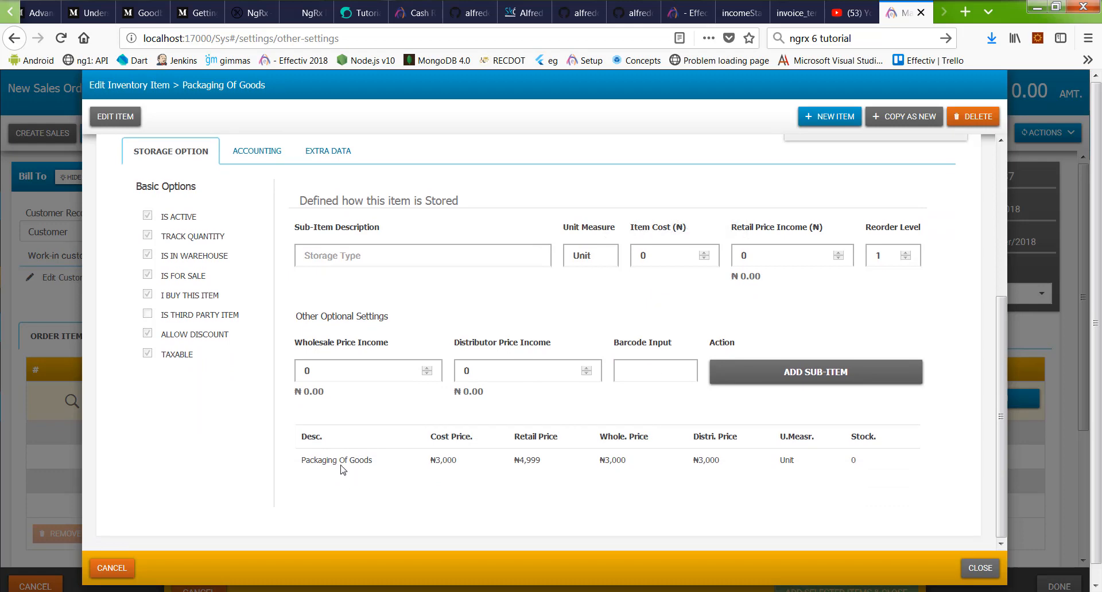
{"action": "left_click", "coordinate": [359, 460]}
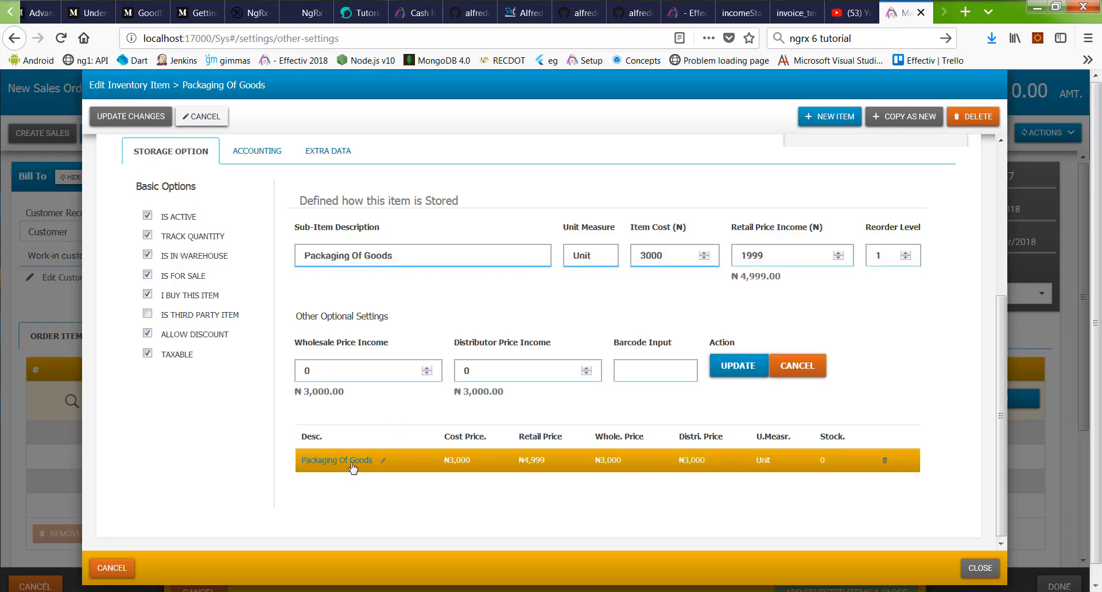
{"action": "left_click", "coordinate": [779, 258]}
{"action": "double_click", "coordinate": [778, 257]}
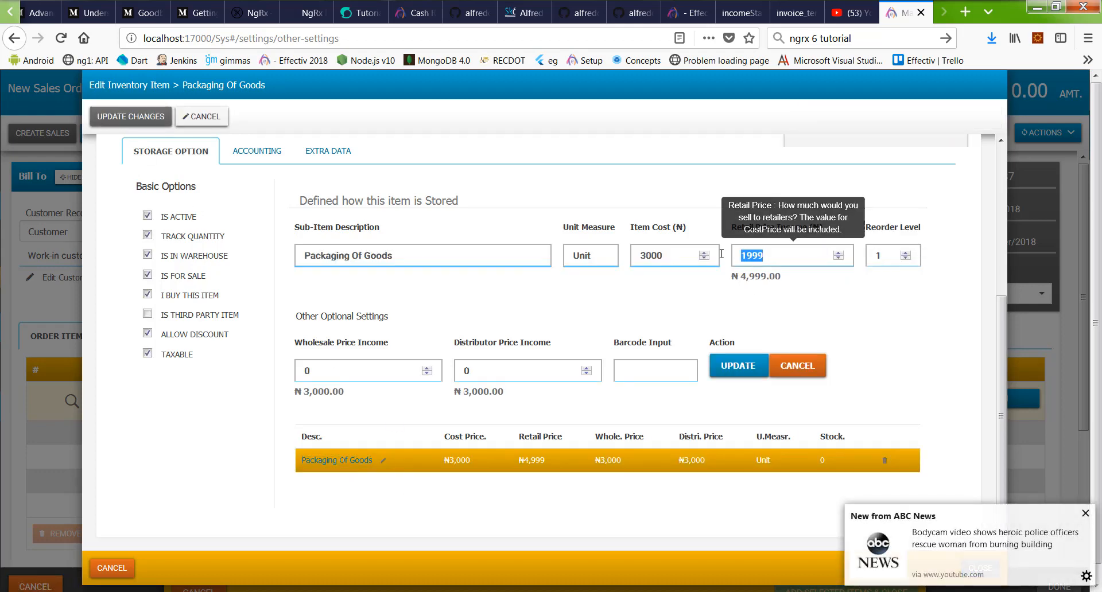
{"action": "type", "text": "2600"}
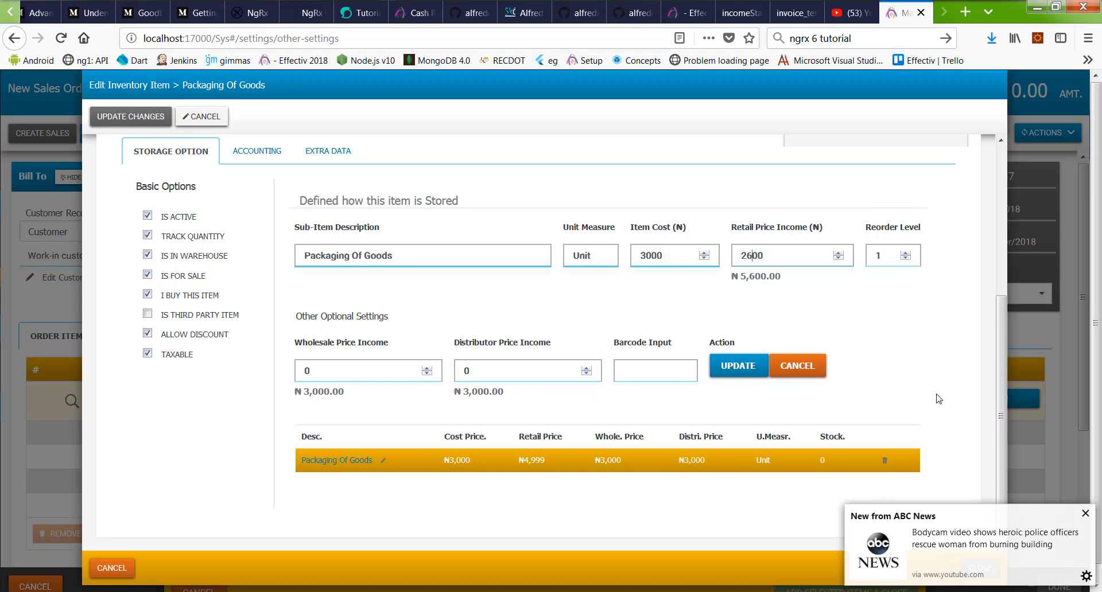
{"action": "left_click", "coordinate": [756, 372]}
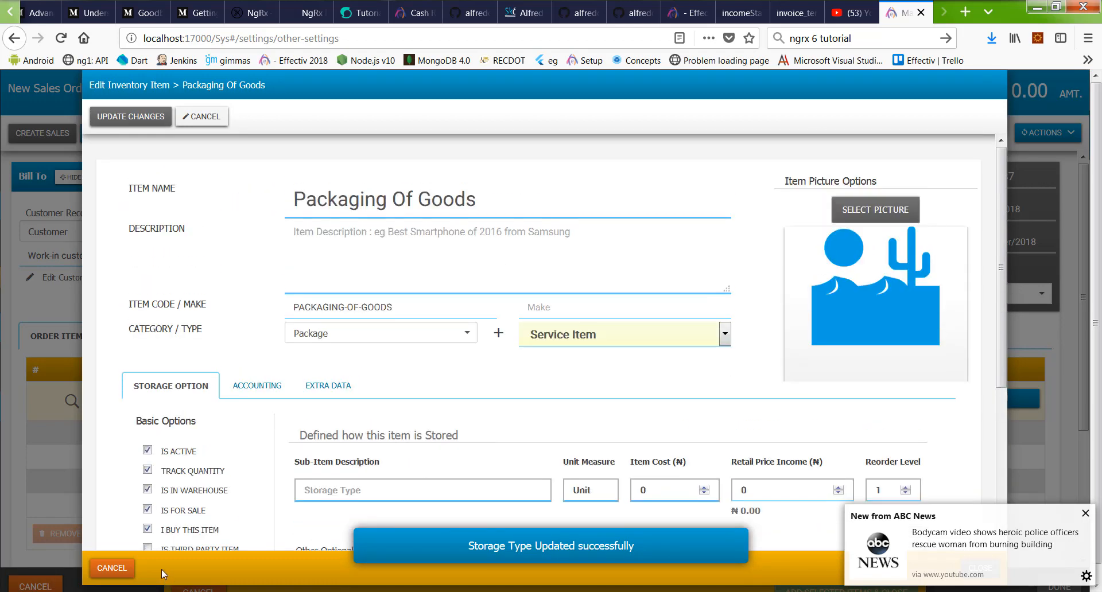
Step: Close the item editor, refresh the item search, and return to the sales order
{"action": "left_click", "coordinate": [128, 559]}
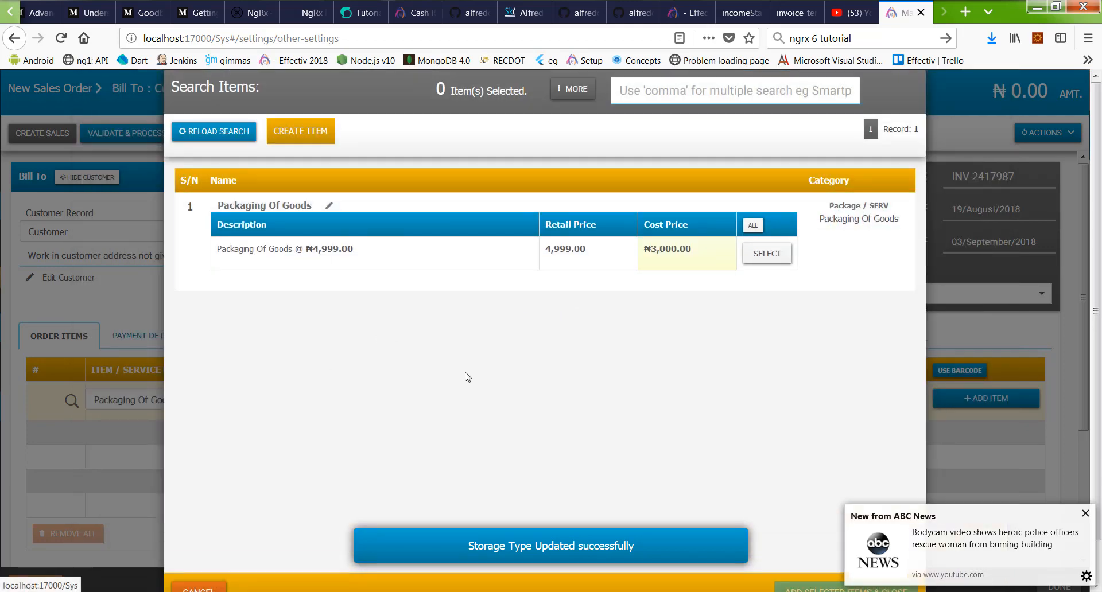
{"action": "left_click", "coordinate": [229, 131]}
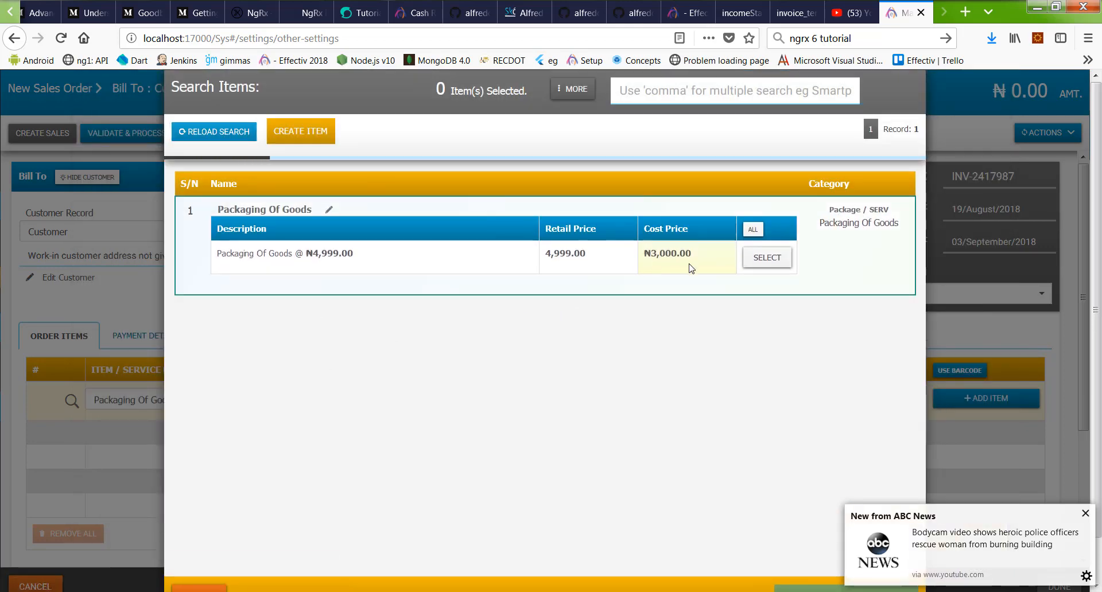
{"action": "scroll", "coordinate": [818, 413], "scroll_direction": "down", "scroll_amount": 1}
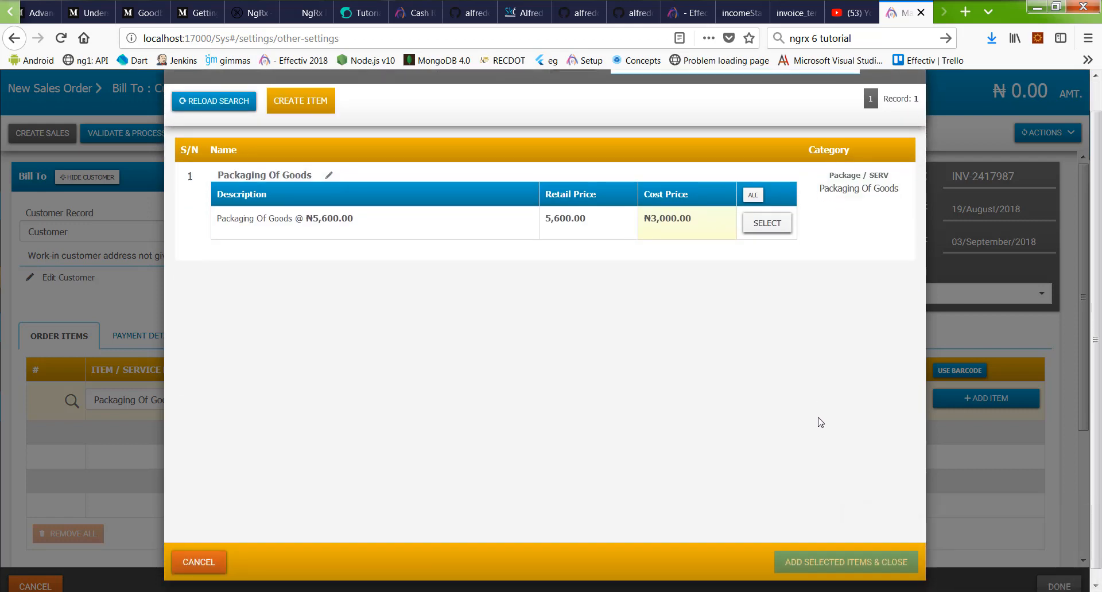
{"action": "left_click", "coordinate": [221, 560]}
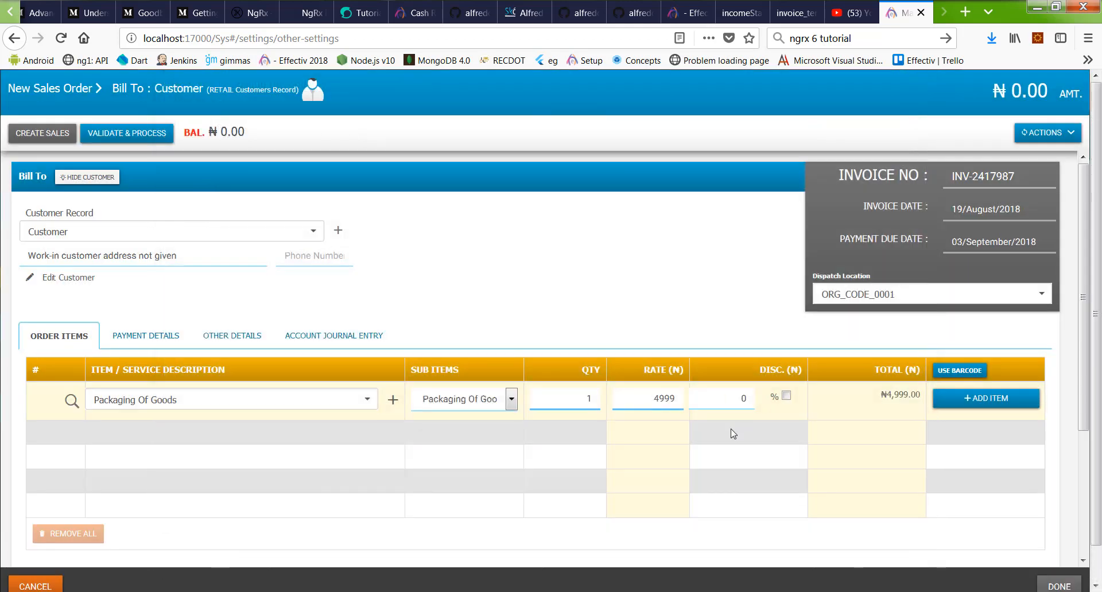
Step: Add one Packaging Of Goods line at ₦5,600 and create sales order INV-2417987
{"action": "left_click", "coordinate": [365, 399]}
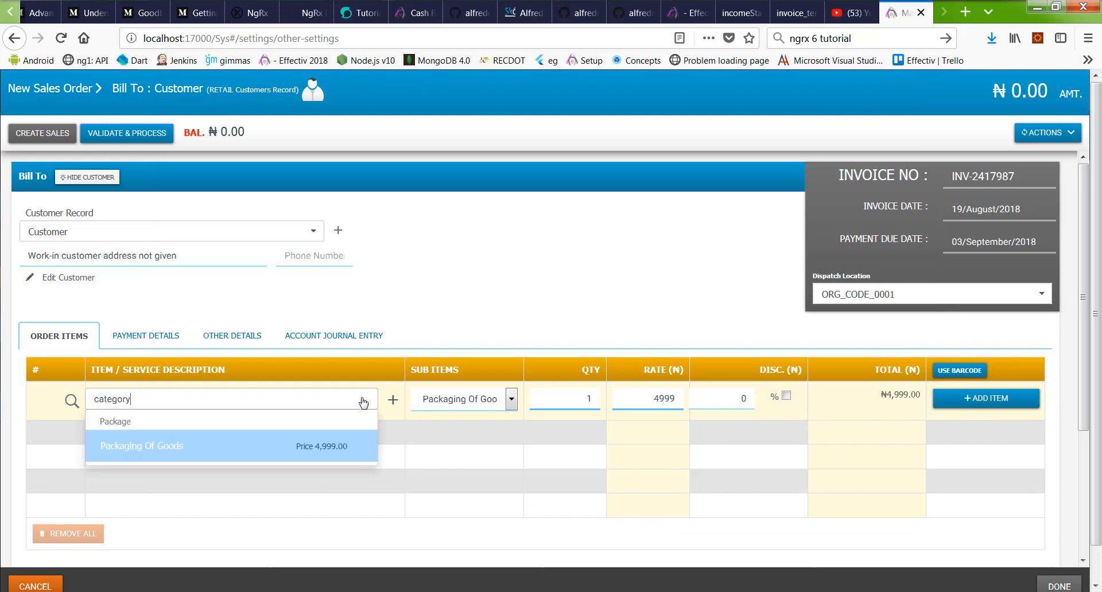
{"action": "left_click", "coordinate": [233, 454]}
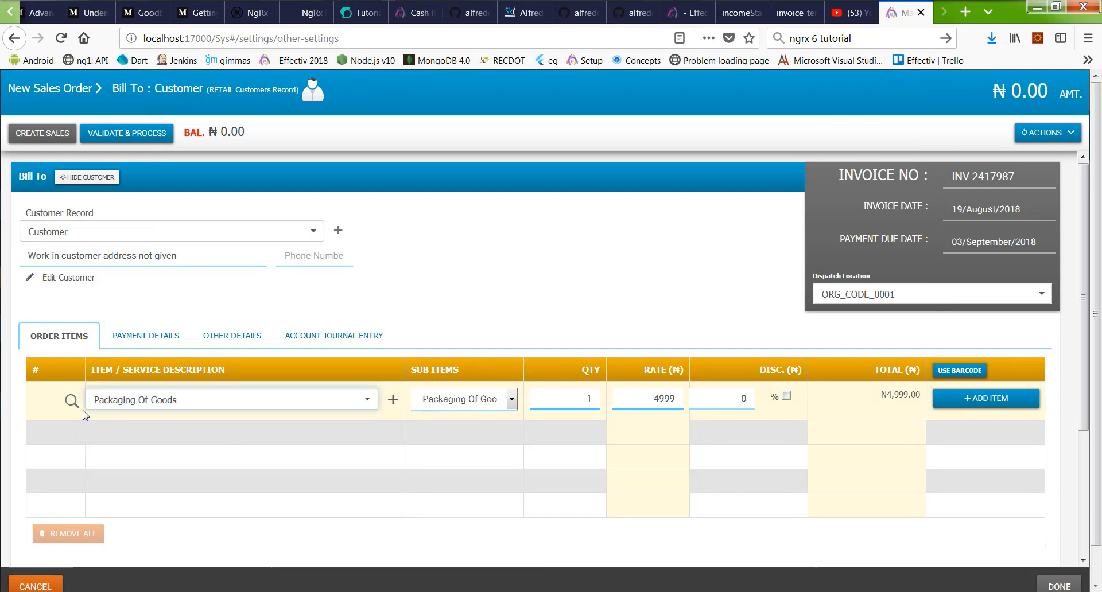
{"action": "left_click", "coordinate": [235, 397]}
{"action": "type", "text": "category"}
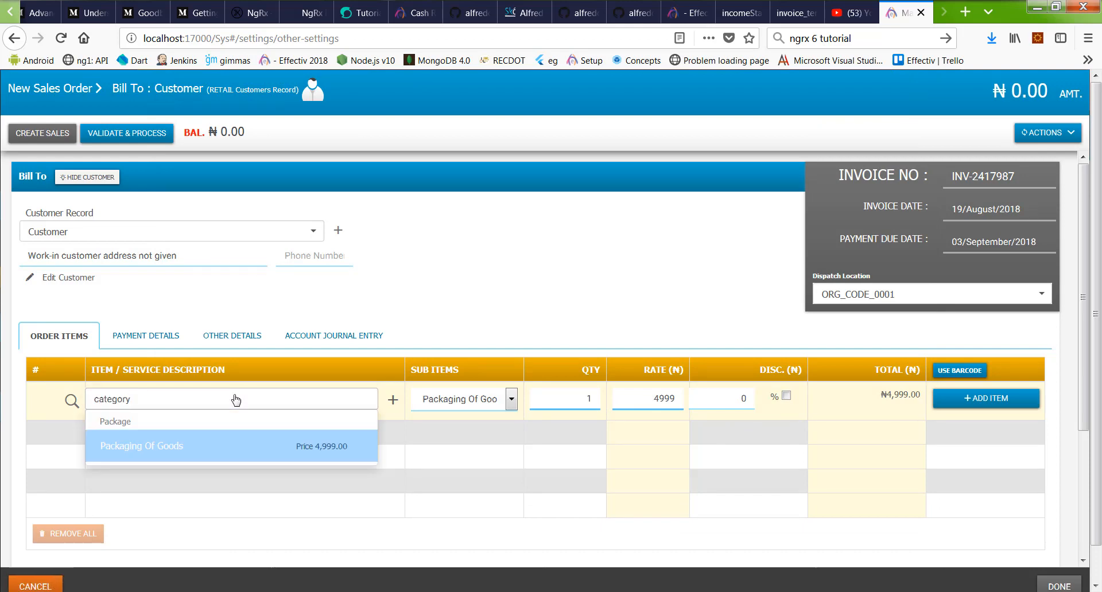
{"action": "double_click", "coordinate": [234, 397]}
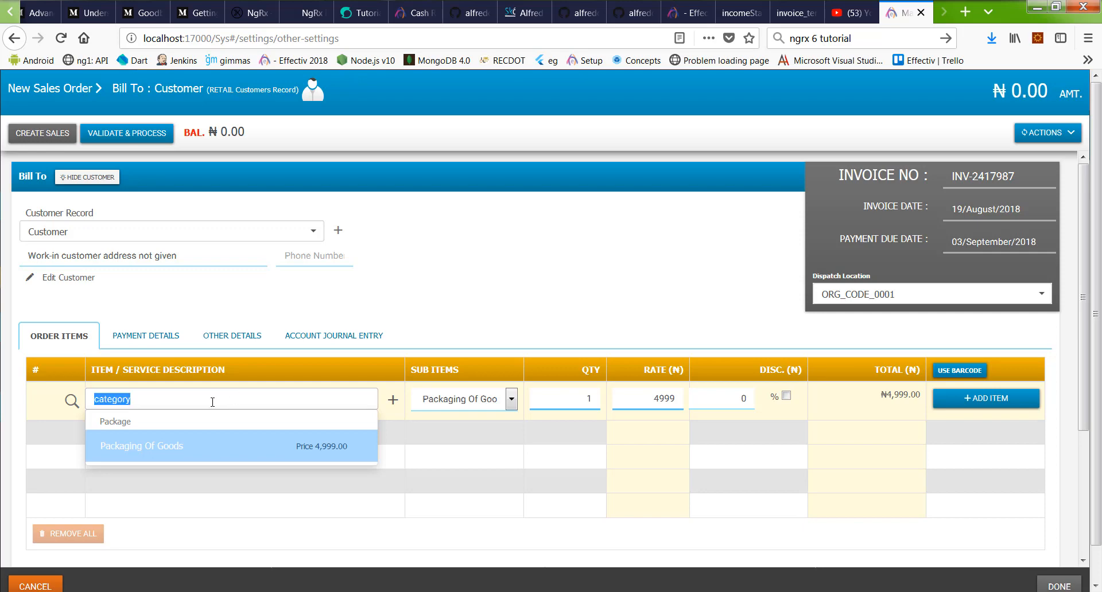
{"action": "key", "text": "BackSpace"}
{"action": "type", "text": "category"}
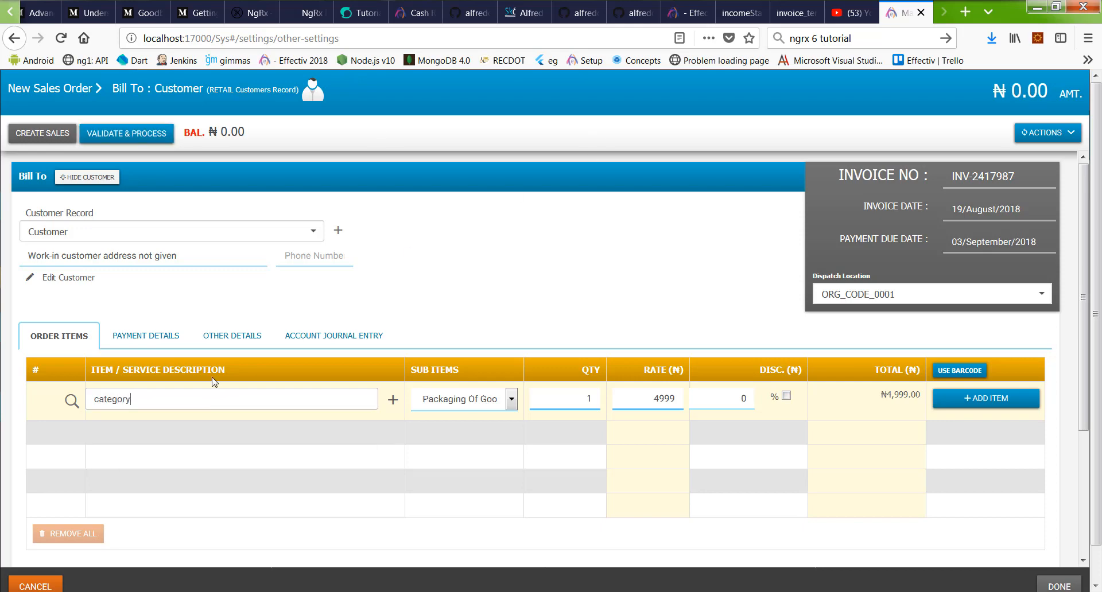
{"action": "left_click", "coordinate": [233, 455]}
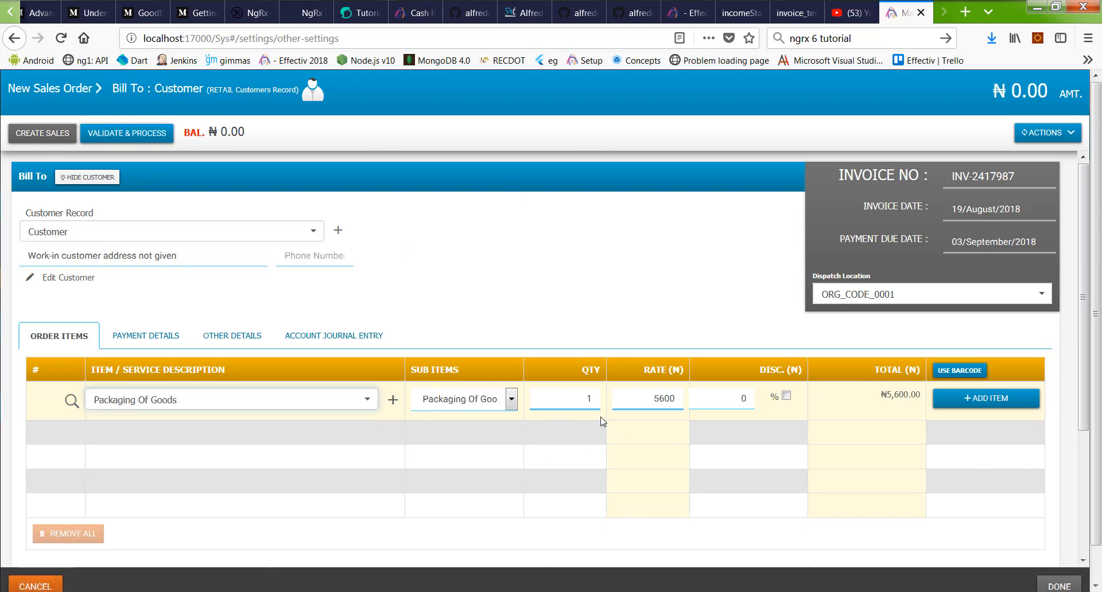
{"action": "left_click", "coordinate": [1008, 402]}
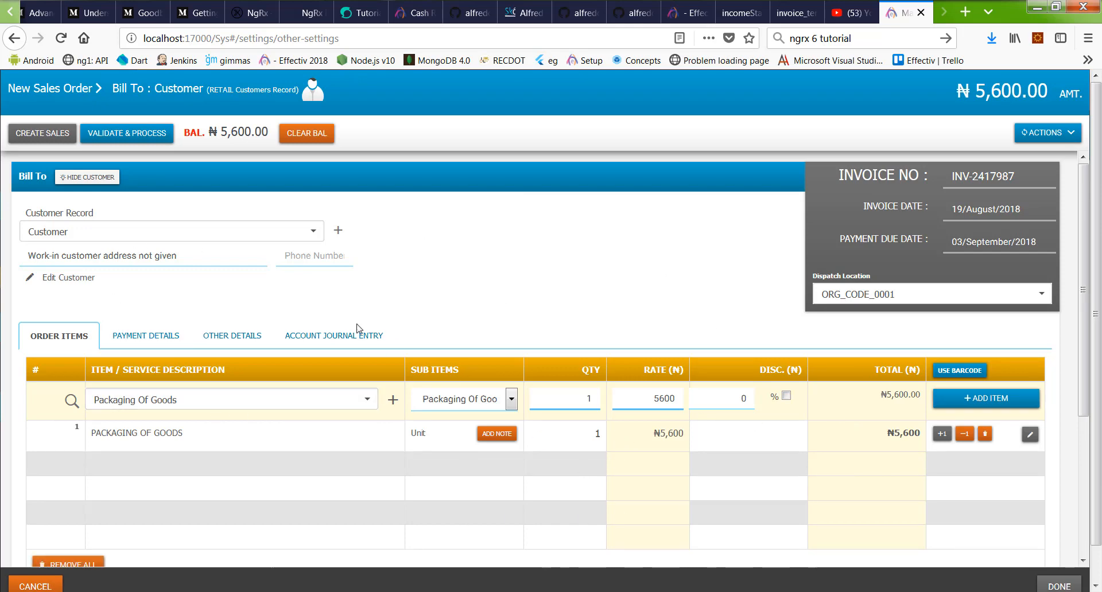
{"action": "left_click", "coordinate": [51, 134]}
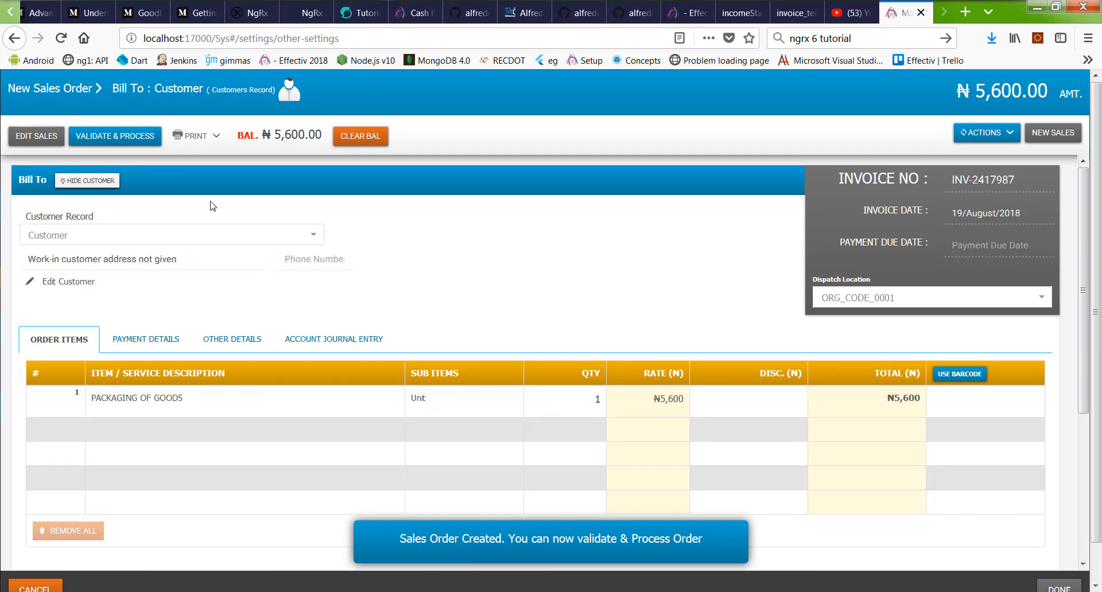
Step: Try to validate the invoice, then dismiss the full-payment-required alert
{"action": "scroll", "coordinate": [746, 323], "scroll_direction": "down", "scroll_amount": 4}
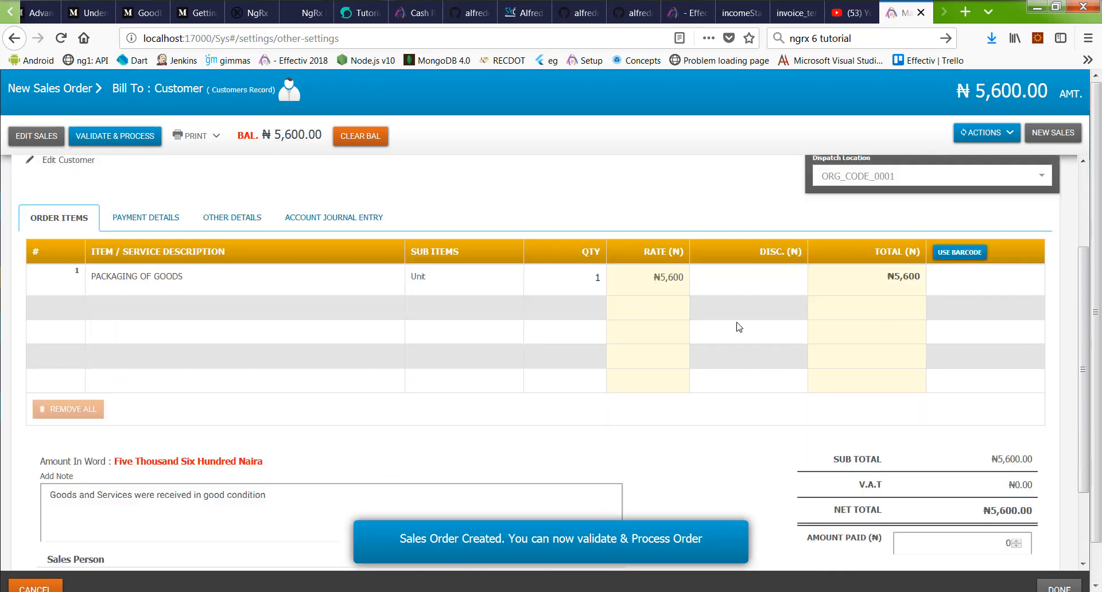
{"action": "scroll", "coordinate": [160, 187], "scroll_direction": "up", "scroll_amount": 1}
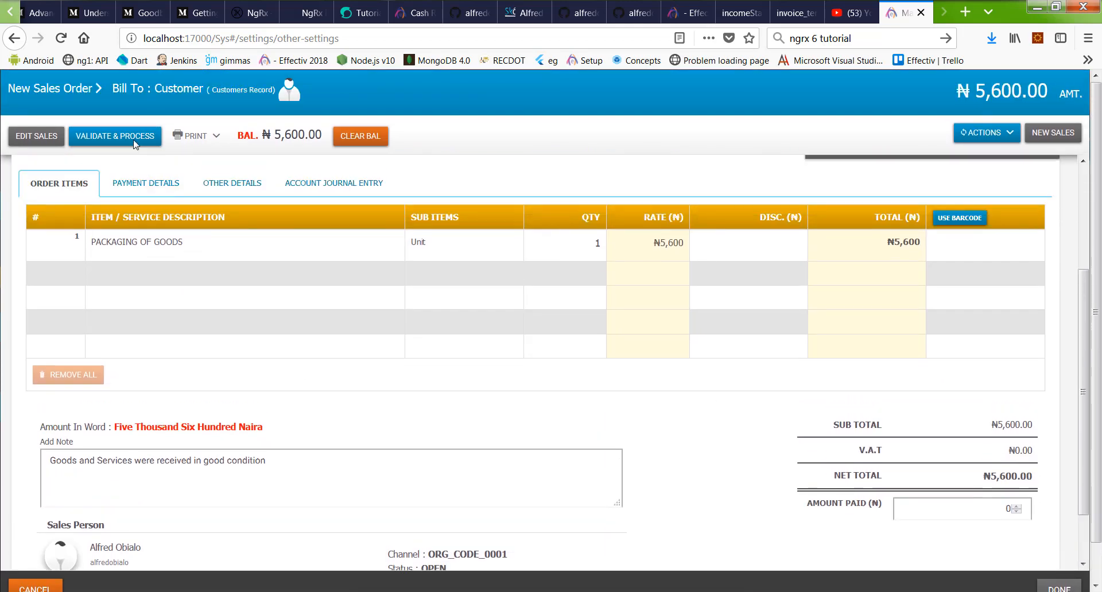
{"action": "left_click", "coordinate": [133, 138]}
{"action": "scroll", "coordinate": [472, 251], "scroll_direction": "up", "scroll_amount": 3}
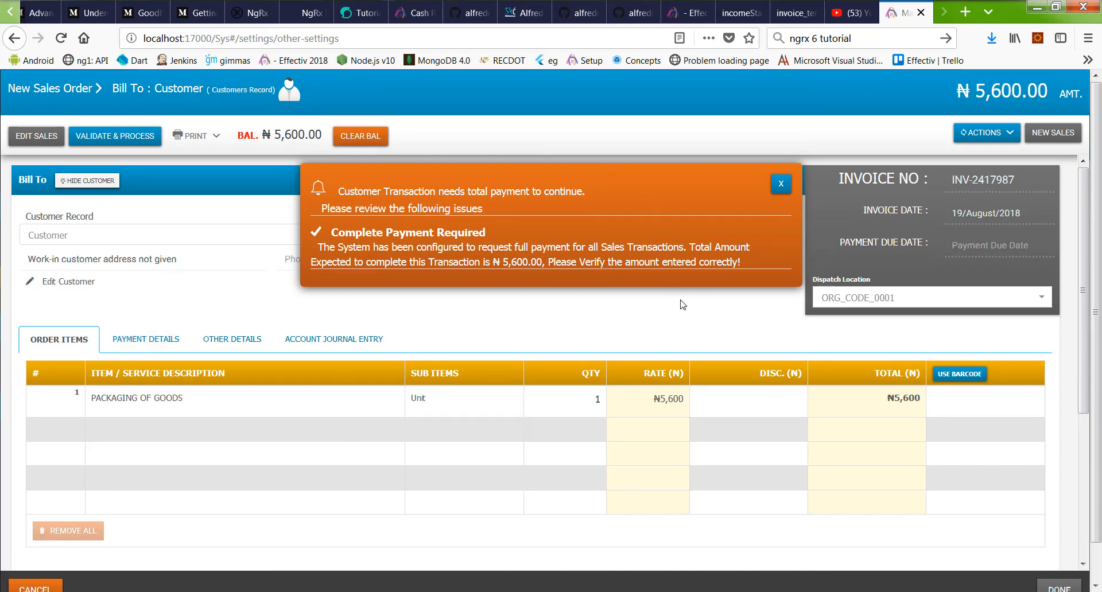
{"action": "left_click", "coordinate": [776, 183]}
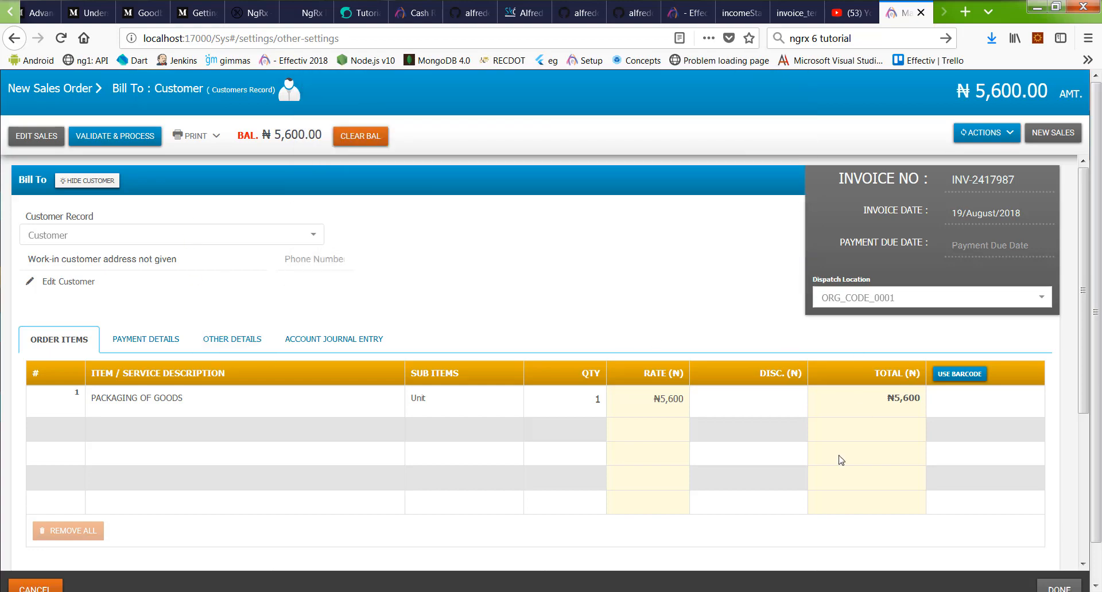
Step: Clear the ₦5,600 balance, validate and process invoice INV-2417987, and close it
{"action": "scroll", "coordinate": [842, 459], "scroll_direction": "down", "scroll_amount": 4}
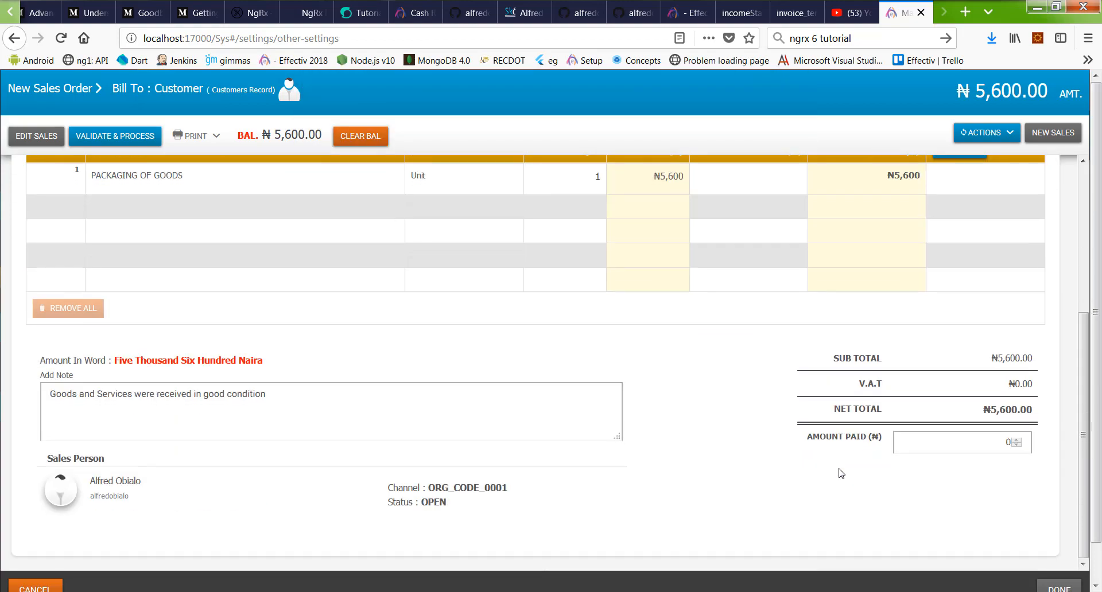
{"action": "left_click", "coordinate": [16, 134]}
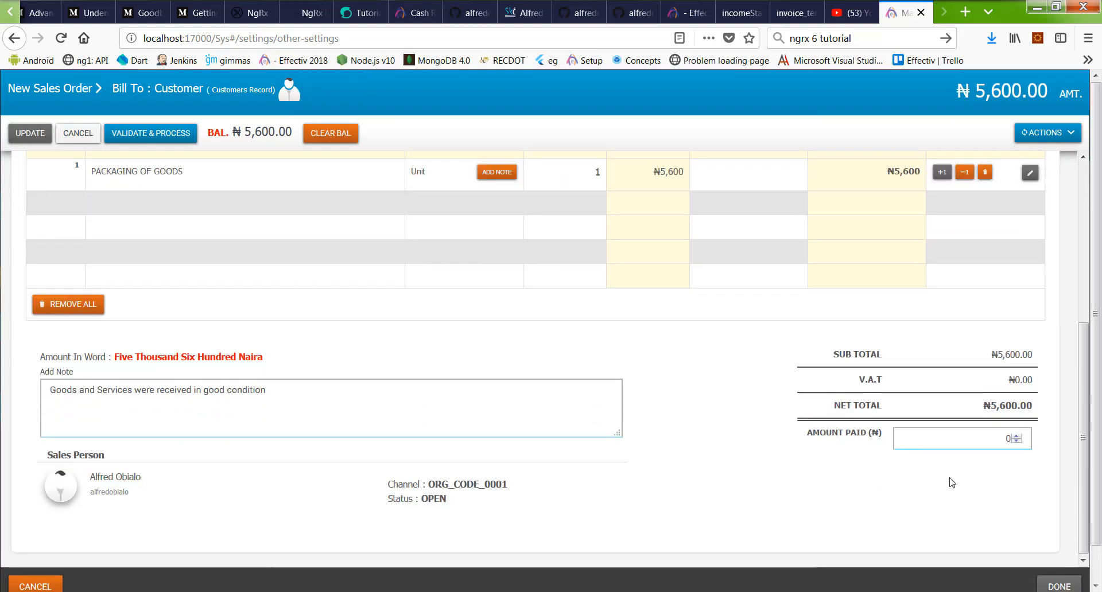
{"action": "left_click", "coordinate": [330, 133]}
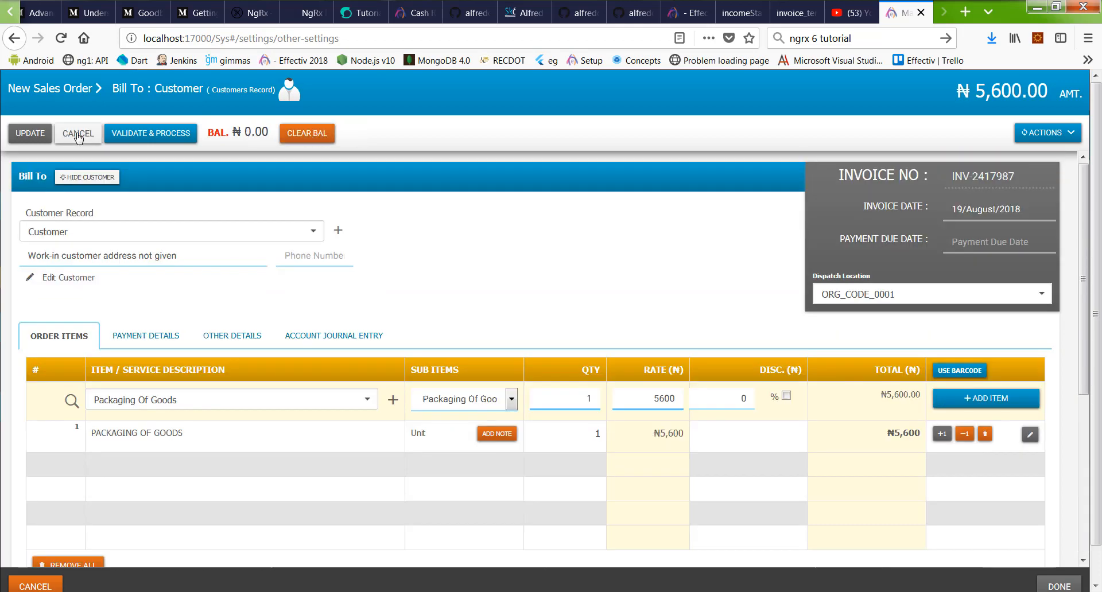
{"action": "left_click", "coordinate": [150, 133]}
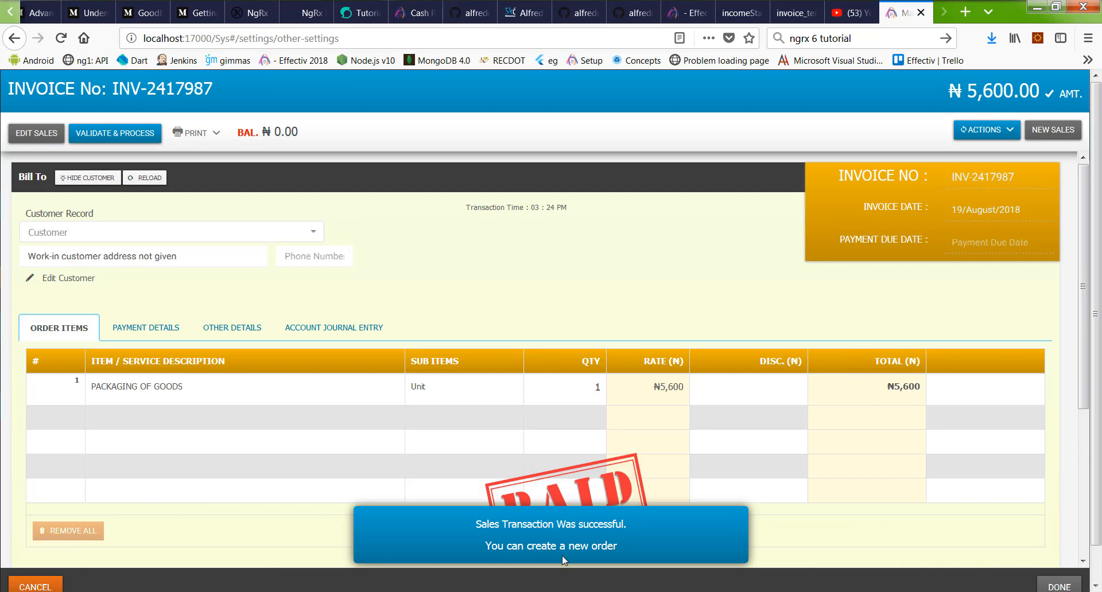
{"action": "left_click", "coordinate": [1058, 584]}
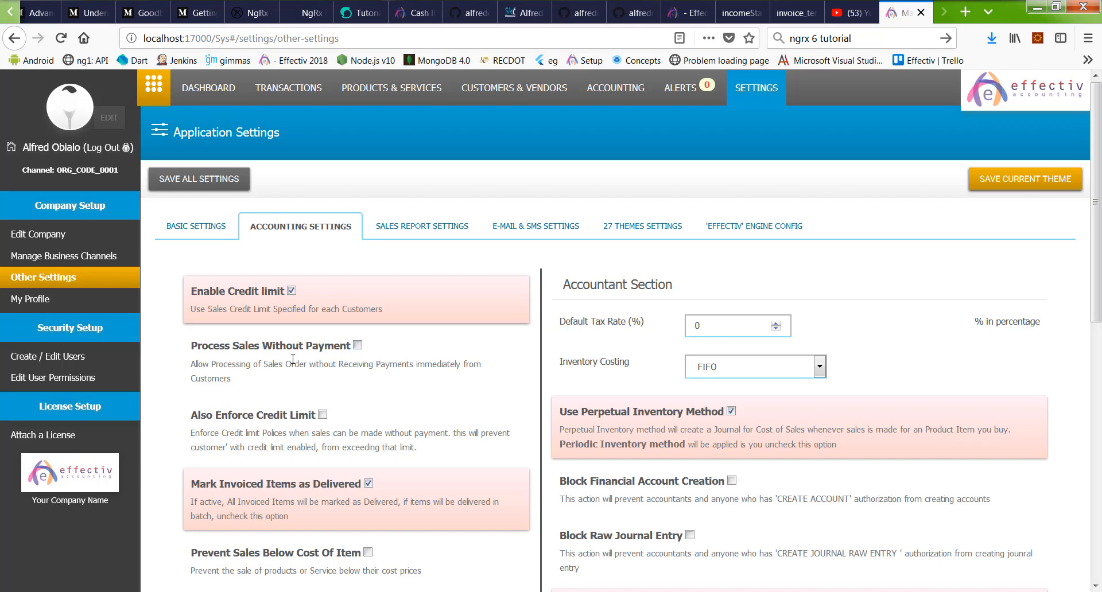
Step: Enable Process Sales Without Payment and Also Enforce Credit Limit, and save all settings
{"action": "left_click", "coordinate": [261, 347]}
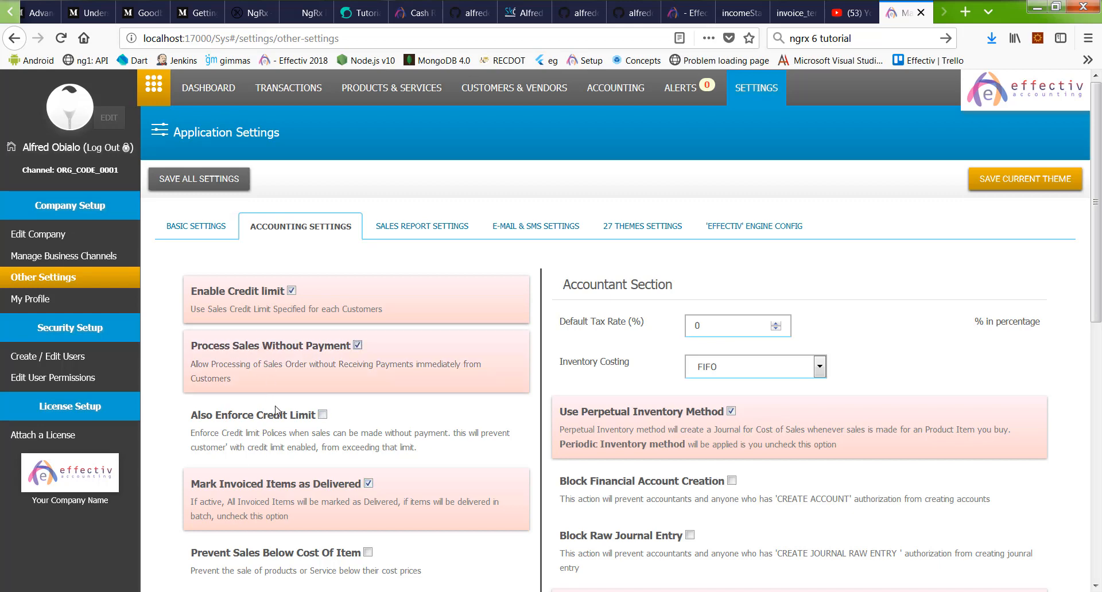
{"action": "left_click", "coordinate": [237, 419]}
{"action": "scroll", "coordinate": [515, 407], "scroll_direction": "down", "scroll_amount": 6}
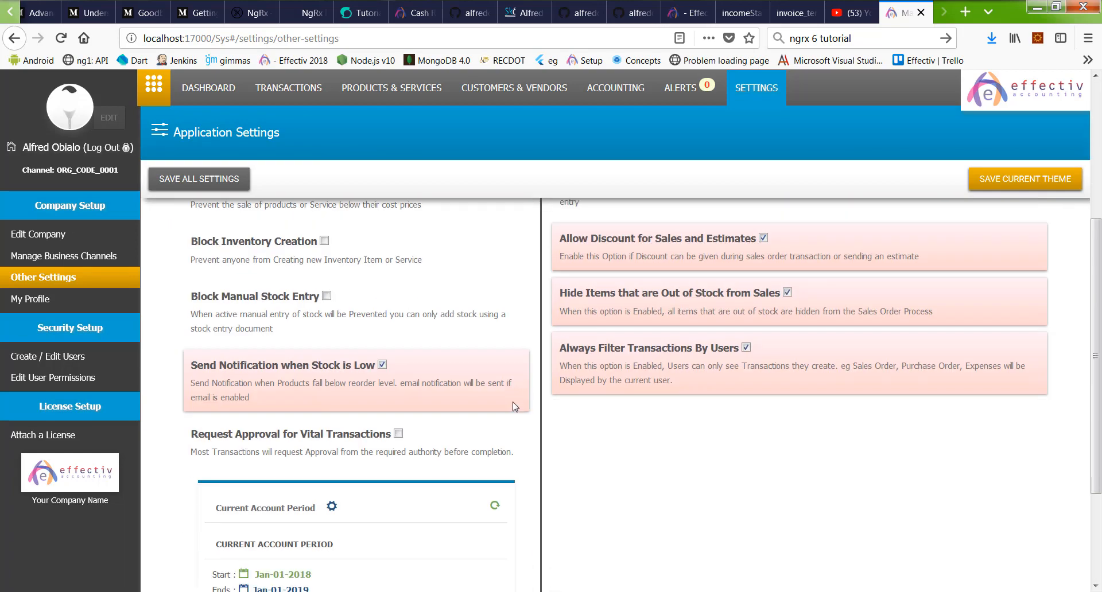
{"action": "scroll", "coordinate": [514, 407], "scroll_direction": "up", "scroll_amount": 6}
{"action": "left_click", "coordinate": [205, 184]}
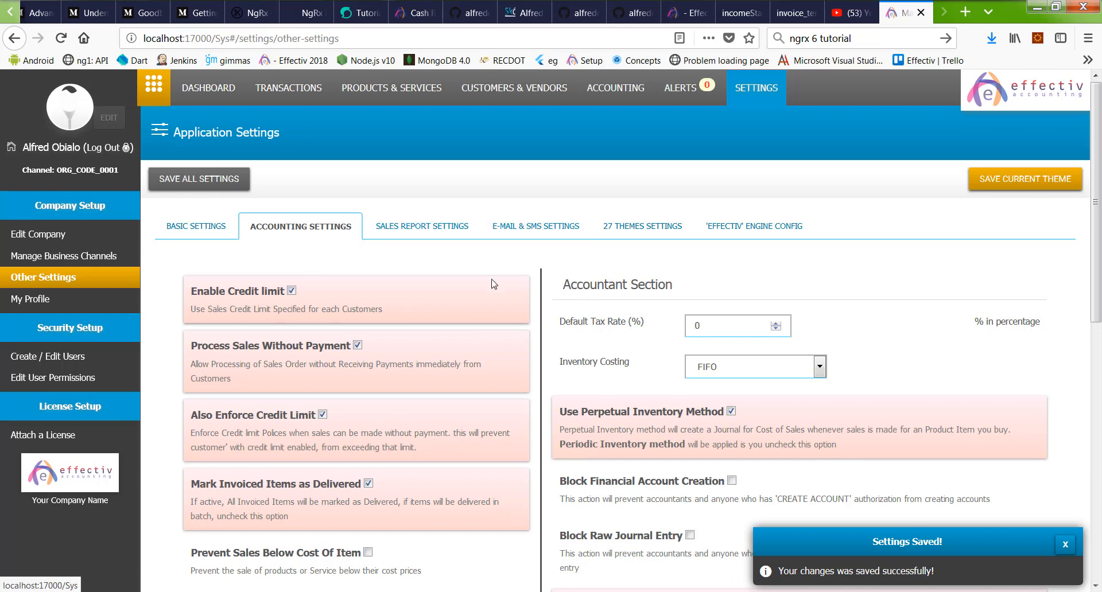
Step: Browse the Sales Report, E-mail/SMS, Themes and Engine tabs, ending on Basic Settings
{"action": "left_click", "coordinate": [415, 231]}
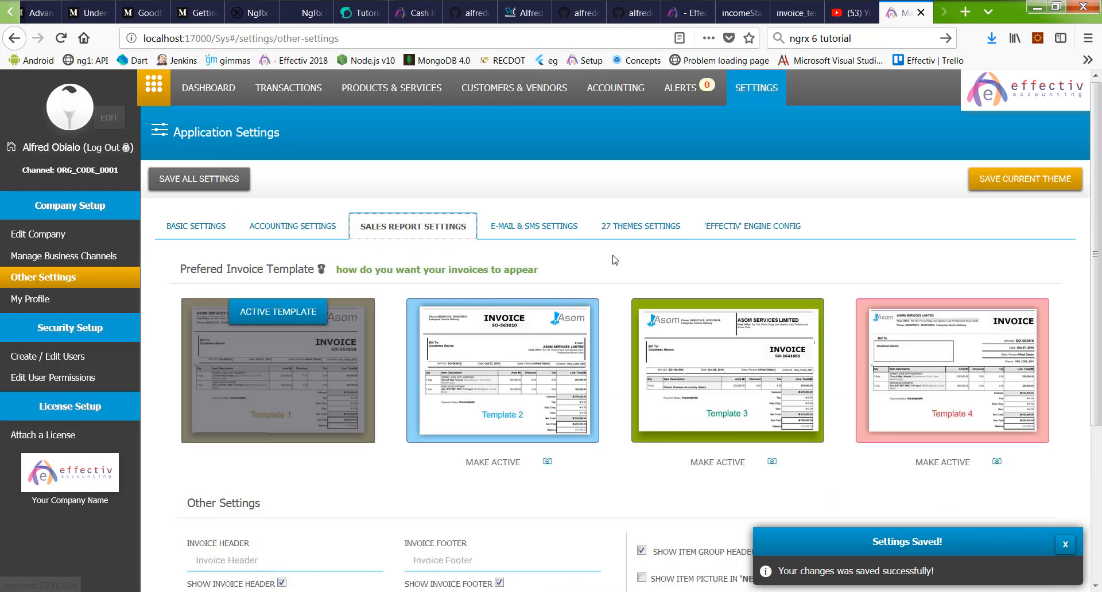
{"action": "left_click", "coordinate": [534, 226]}
{"action": "left_click", "coordinate": [661, 230]}
{"action": "left_click", "coordinate": [752, 226]}
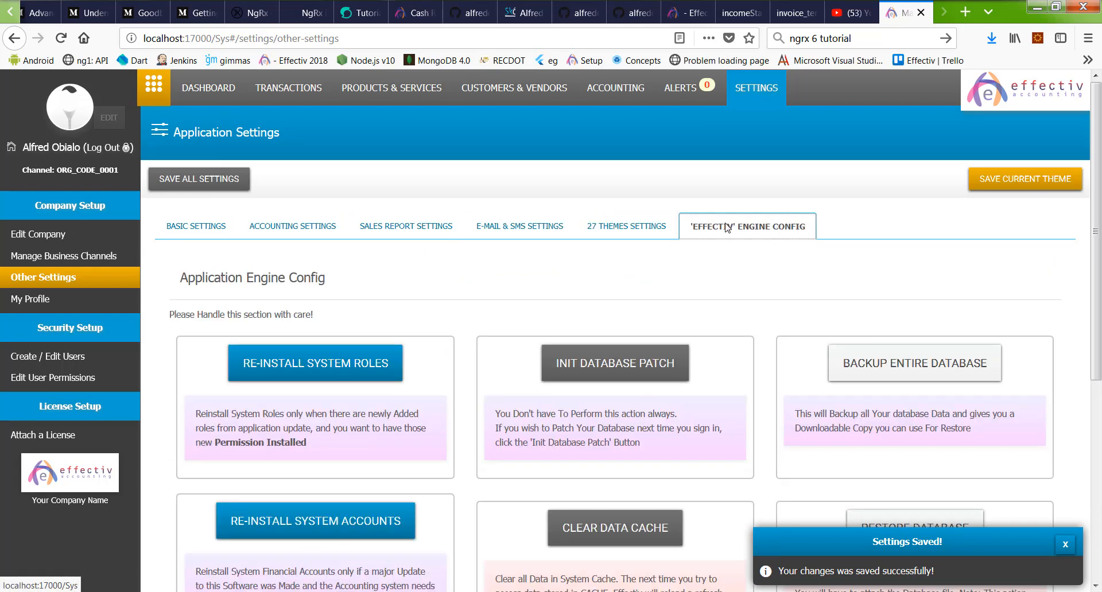
{"action": "left_click", "coordinate": [181, 229]}
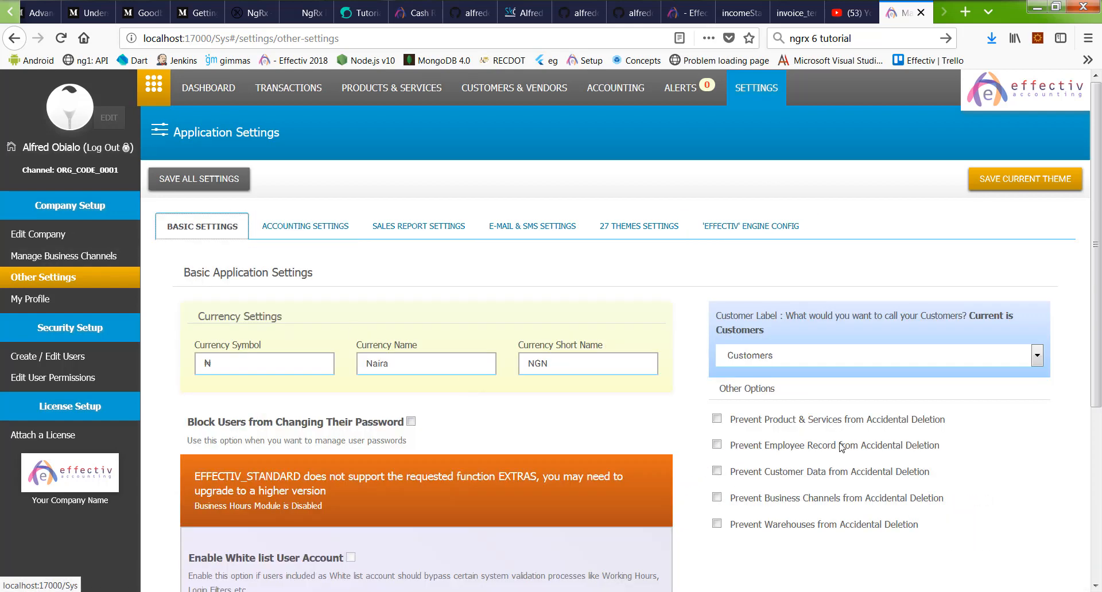